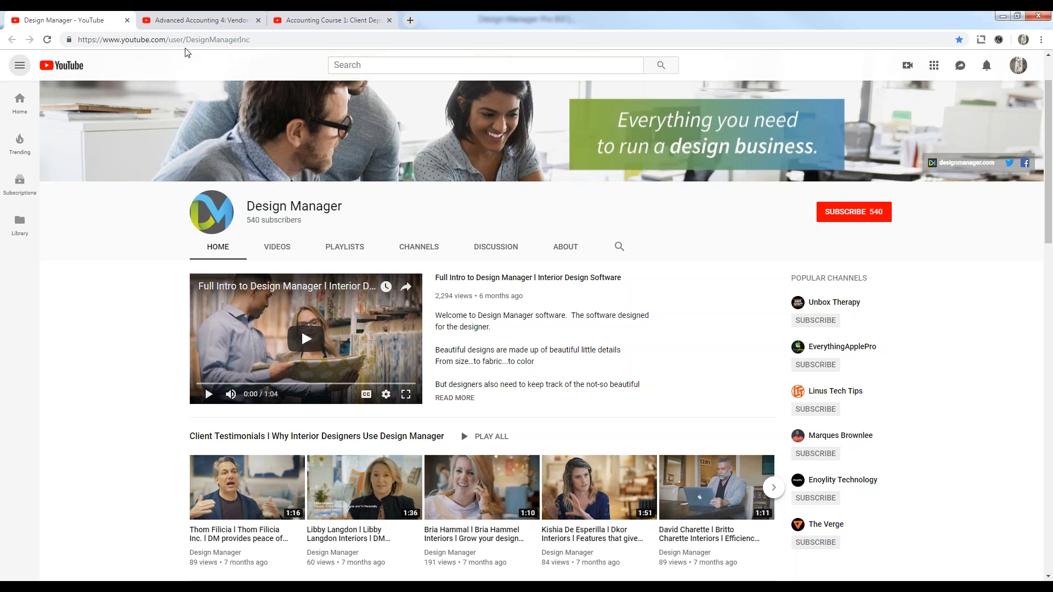
# - Examine the Design Manager YouTube channel's address and its quick start, tutorial, project management and accounting course playlists
pyautogui.moveTo(190, 40); pyautogui.dragTo(263, 43)
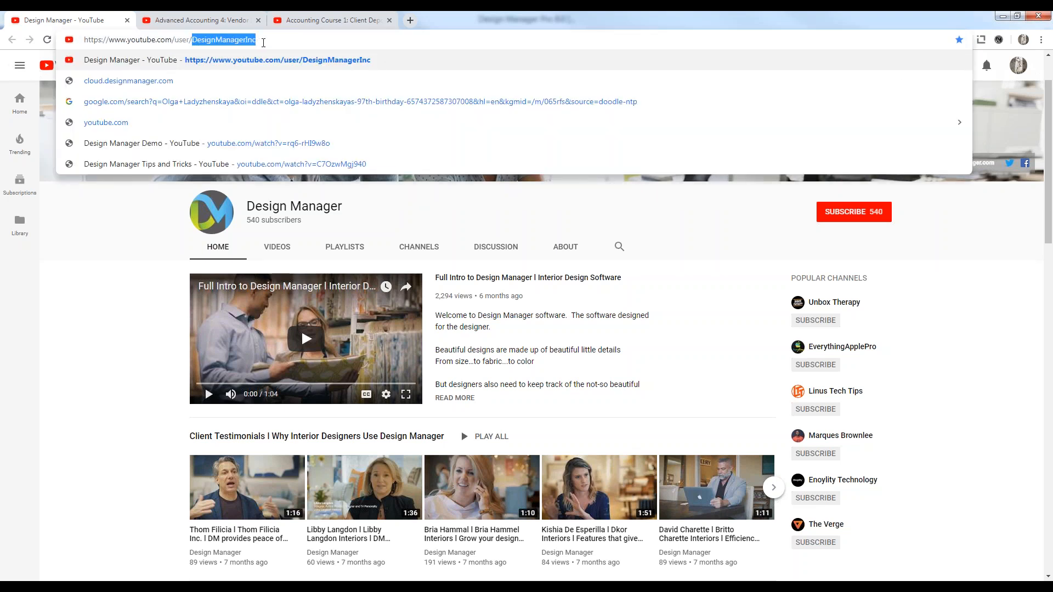
pyautogui.click(140, 242)
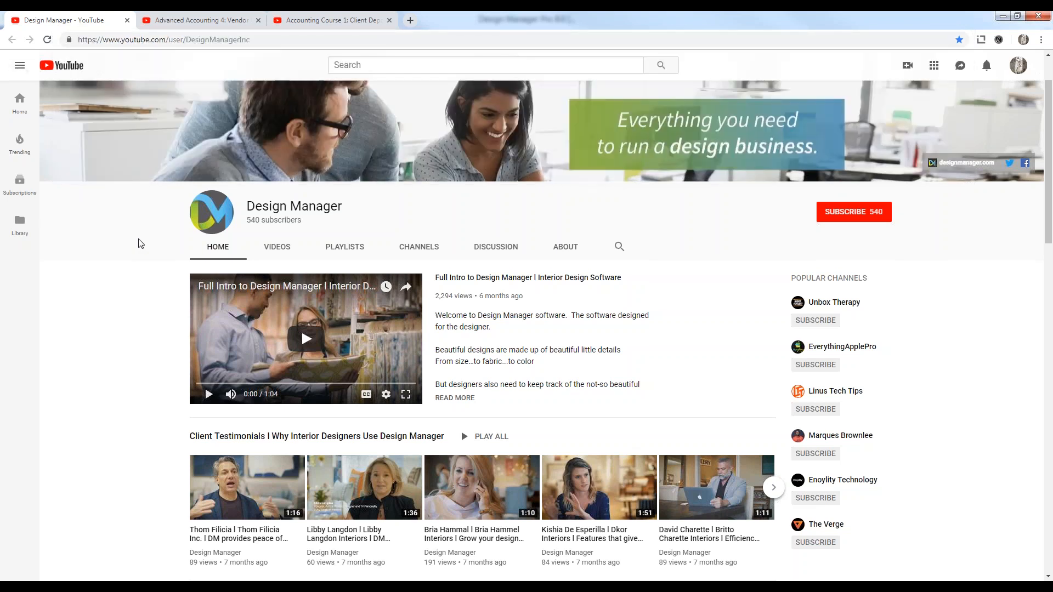
pyautogui.scroll(-3, 144, 255)
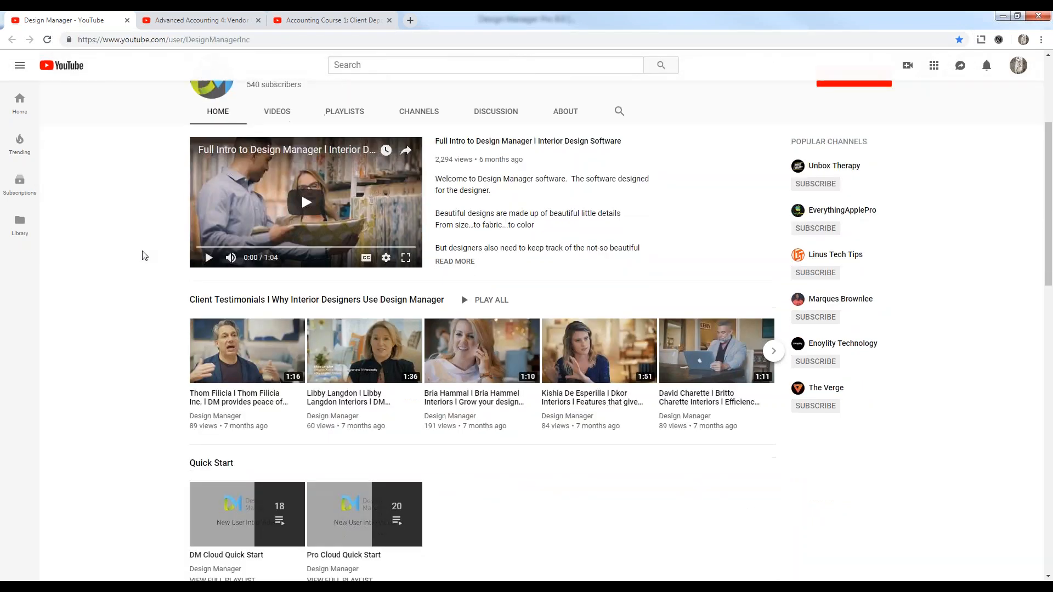
pyautogui.scroll(-3, 144, 255)
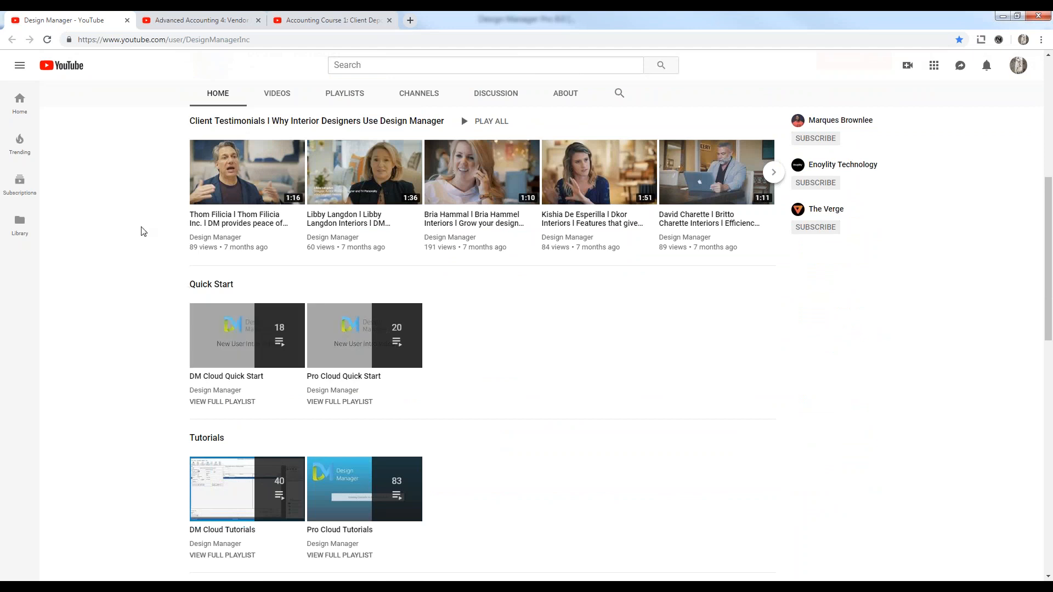
pyautogui.scroll(-2, 141, 231)
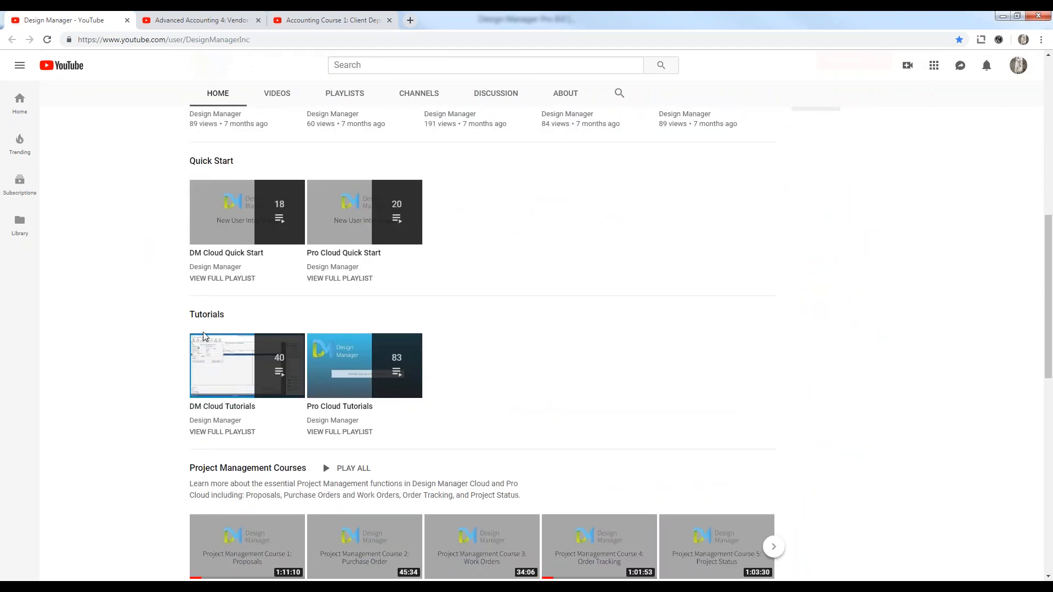
pyautogui.scroll(-3, 165, 295)
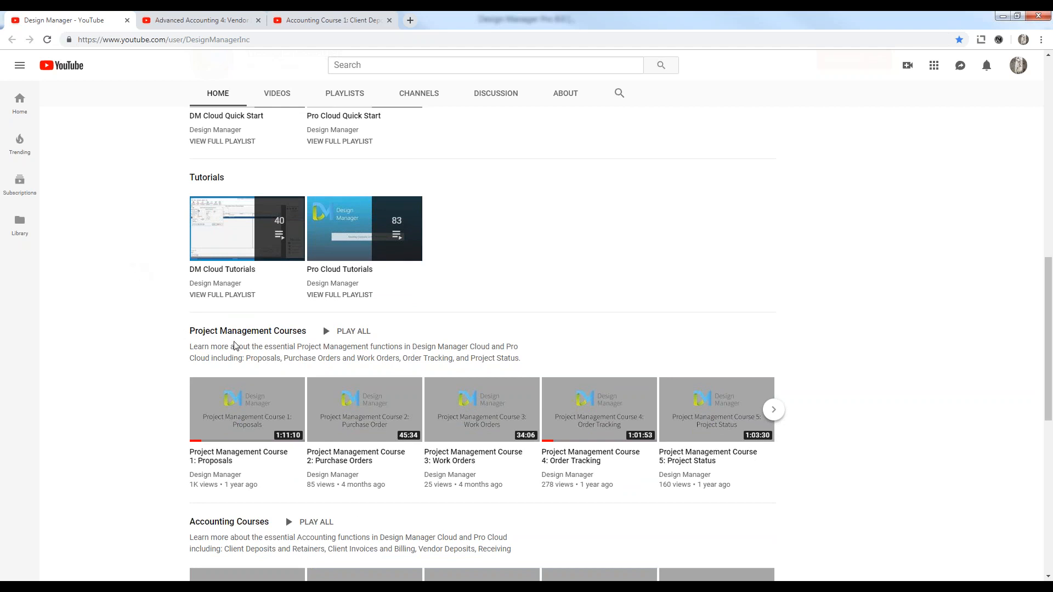
pyautogui.scroll(-1, 171, 337)
pyautogui.scroll(-2, 171, 337)
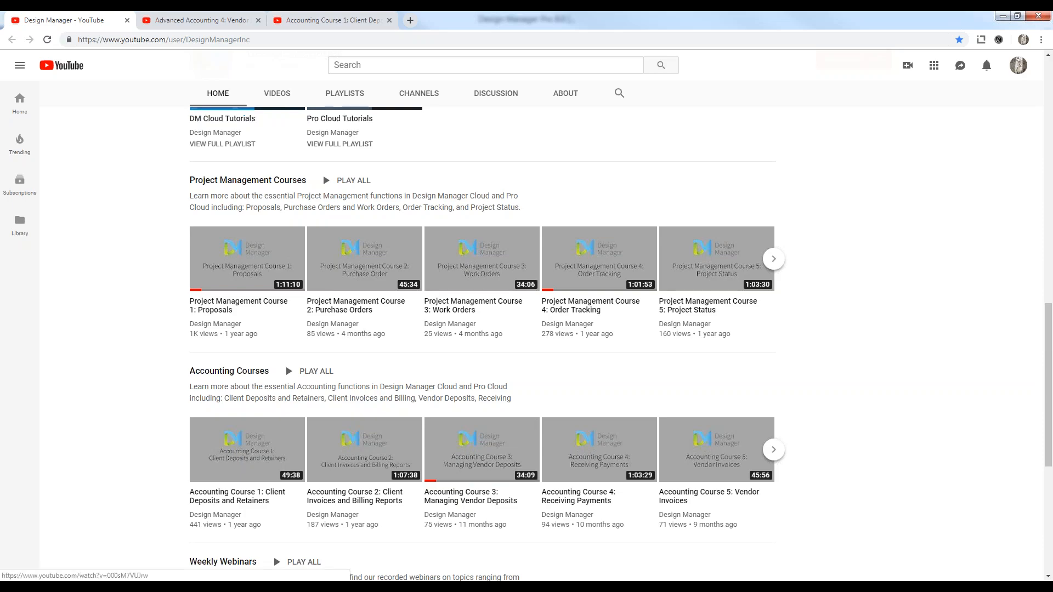
# - Switch to Design Manager Pro, view the accounts receivable Client Returns and Credits window, and close it
pyautogui.hotkey('alt', 'Tab')
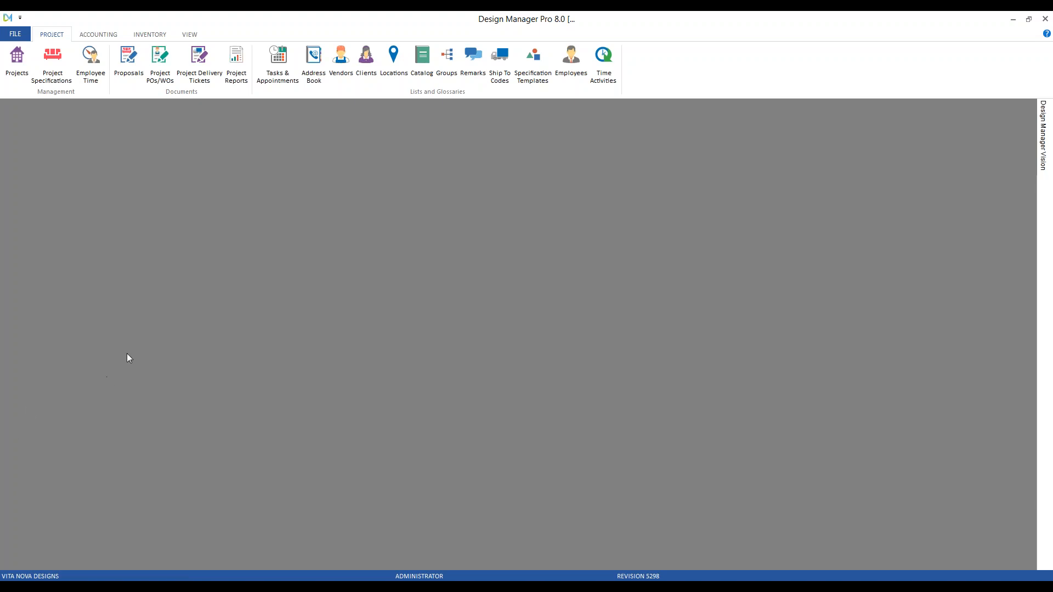
pyautogui.click(104, 37)
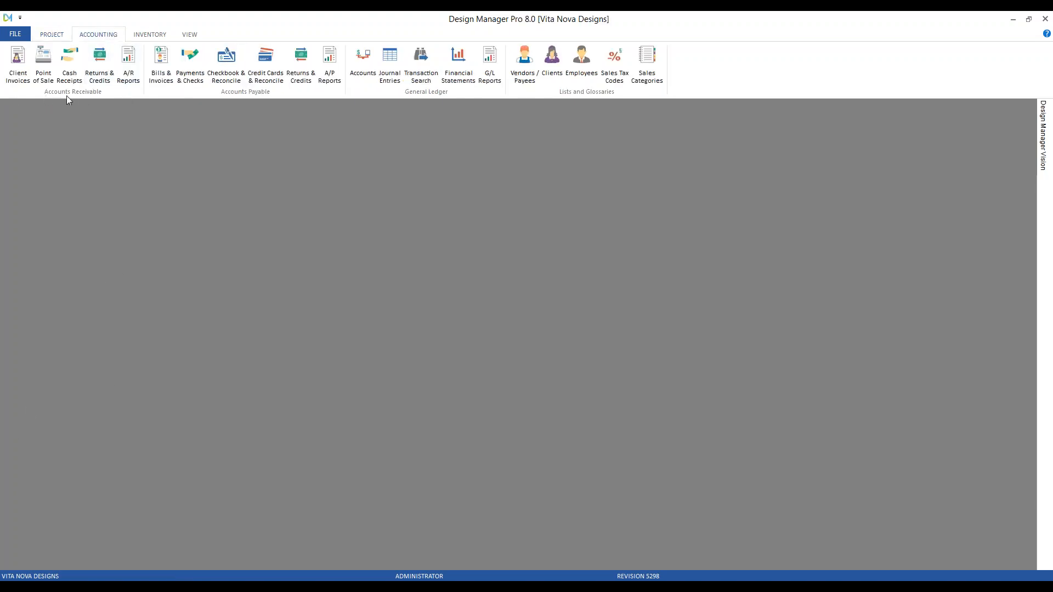
pyautogui.click(99, 61)
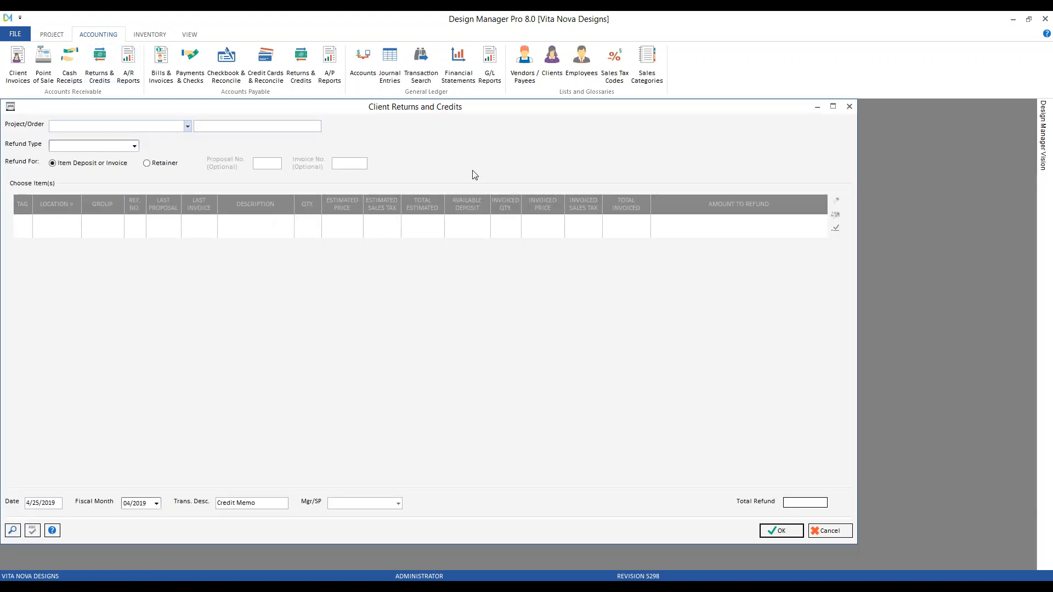
pyautogui.click(848, 107)
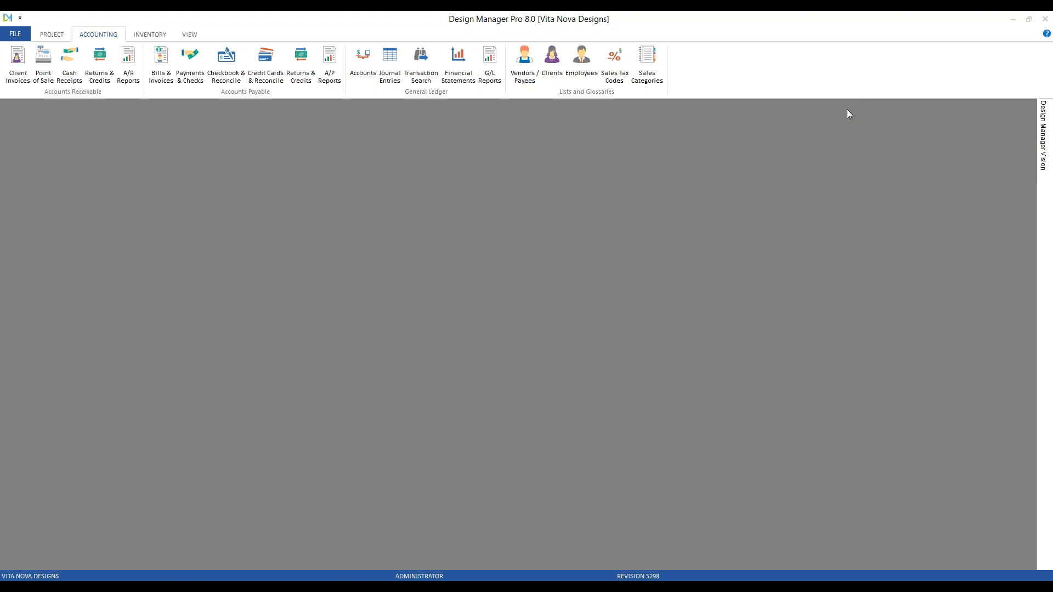
# - Switch to the browser, highlight the title of the "Advanced Accounting 4: Vendor Returns and Credits" video, and return to Design Manager Pro
pyautogui.click(316, 580)
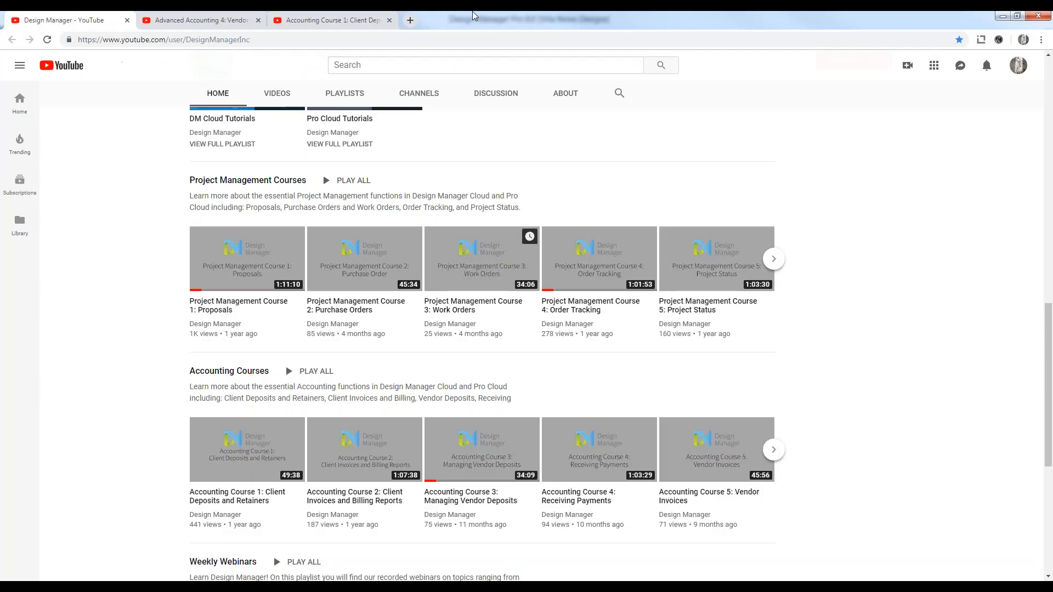
pyautogui.click(206, 20)
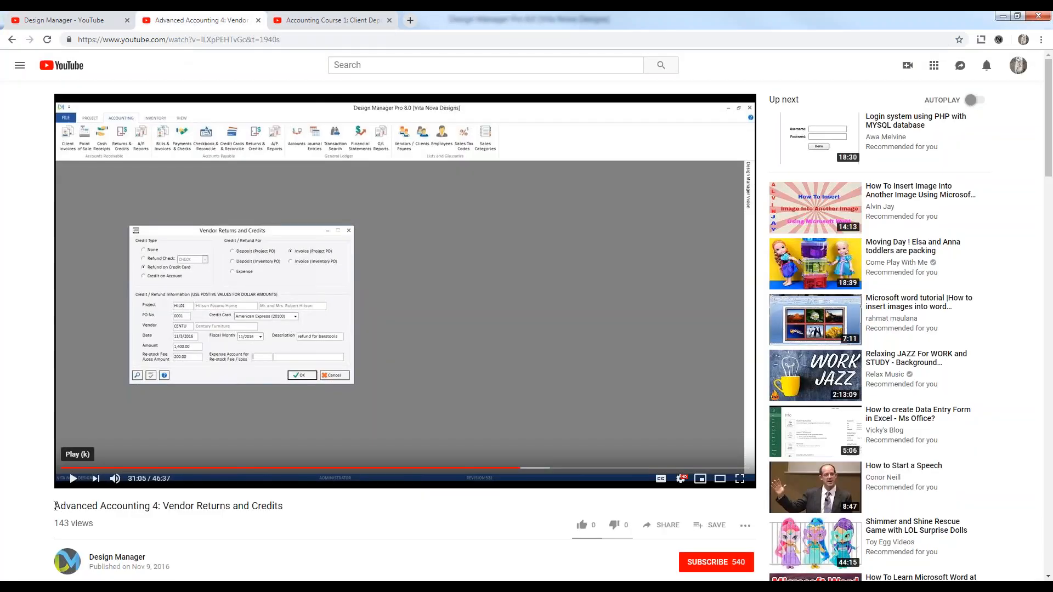
pyautogui.moveTo(54, 506); pyautogui.dragTo(293, 511)
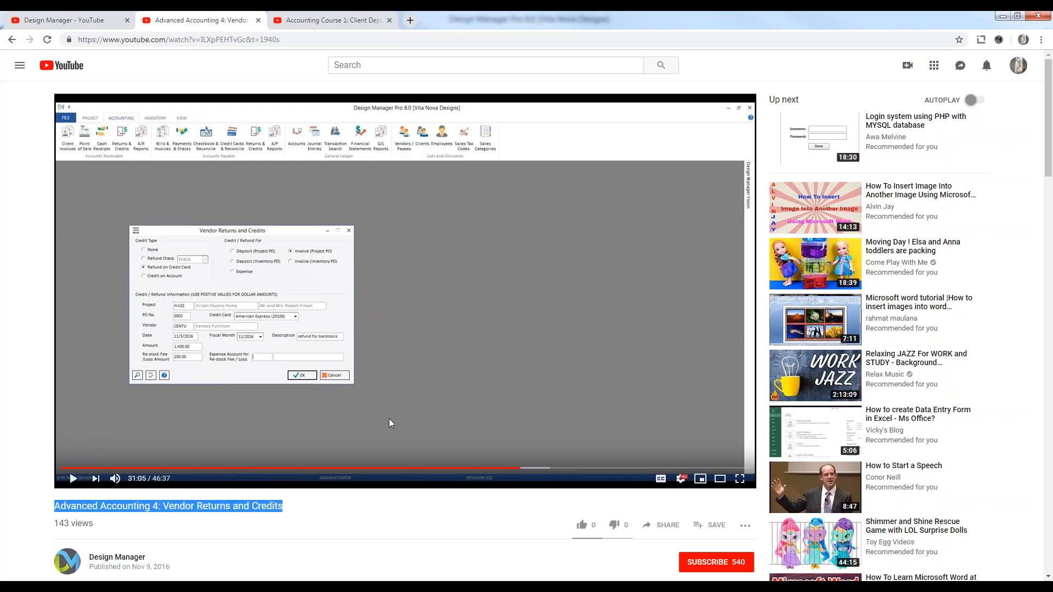
pyautogui.click(1001, 18)
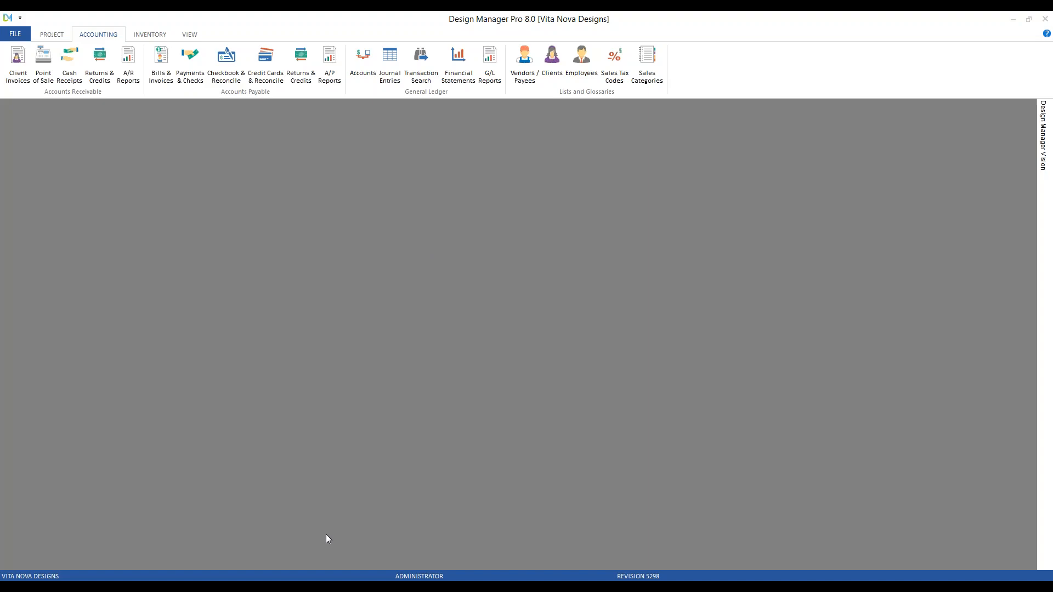
# - Show the "Accounting Course 1: Client Deposits and Retainers" video in the browser, mark its title, and return to Design Manager Pro
pyautogui.click(289, 577)
pyautogui.click(329, 20)
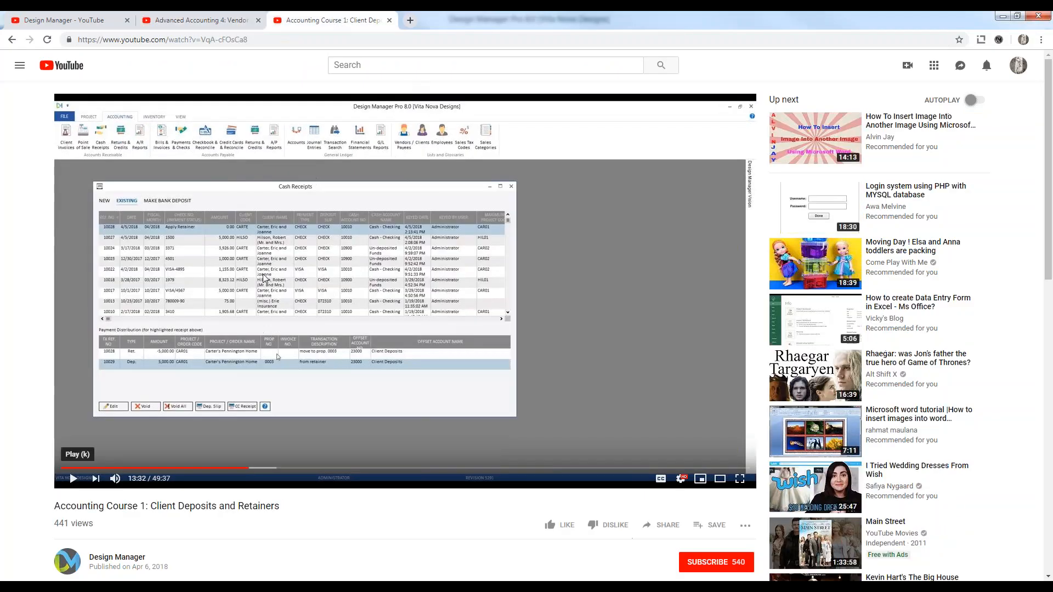
pyautogui.moveTo(54, 508); pyautogui.dragTo(136, 506)
pyautogui.click(135, 507)
pyautogui.click(1039, 17)
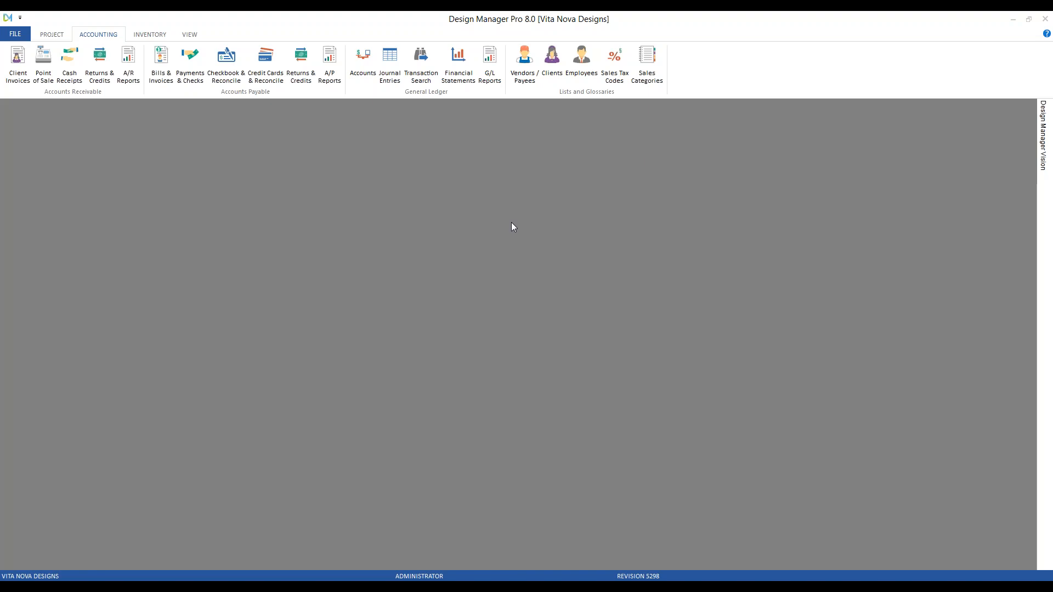
# - Review the Brigantine Beach Home project (CAR02) status, including its summary and deposits/retainers, and minimize the Projects window
pyautogui.click(57, 35)
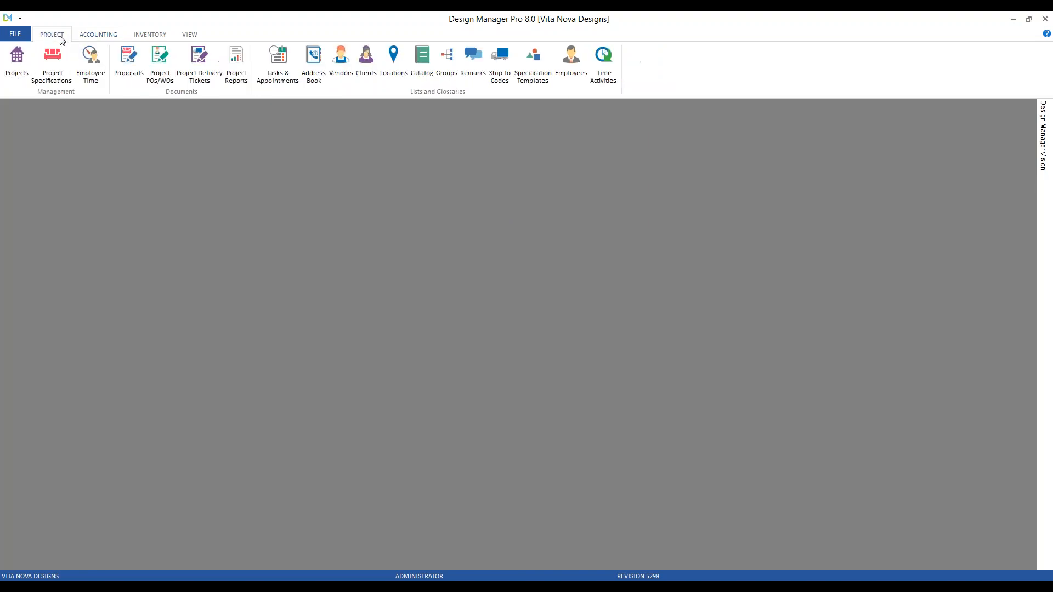
pyautogui.click(22, 66)
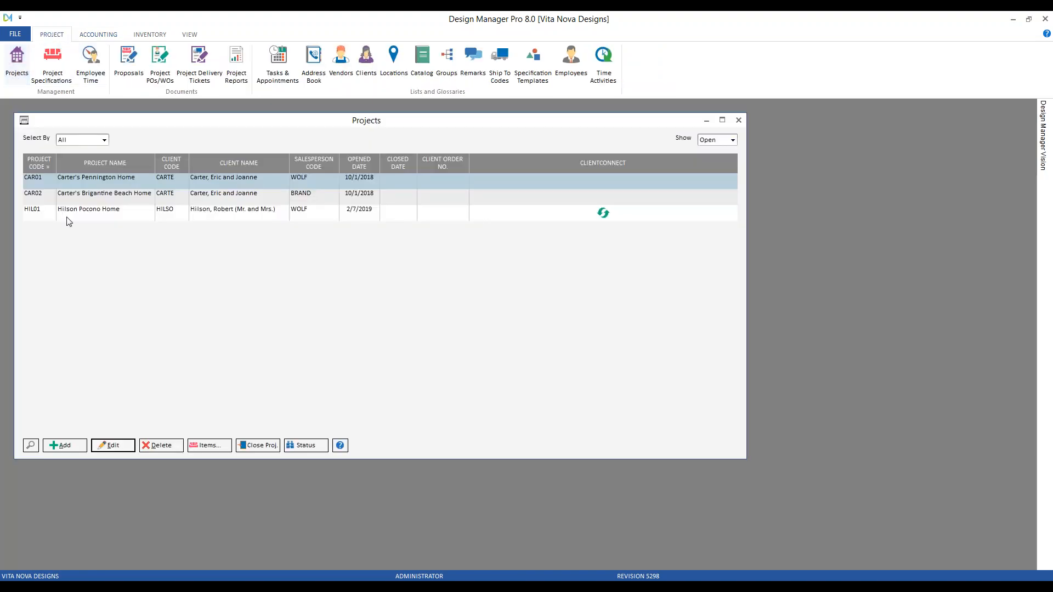
pyautogui.click(99, 197)
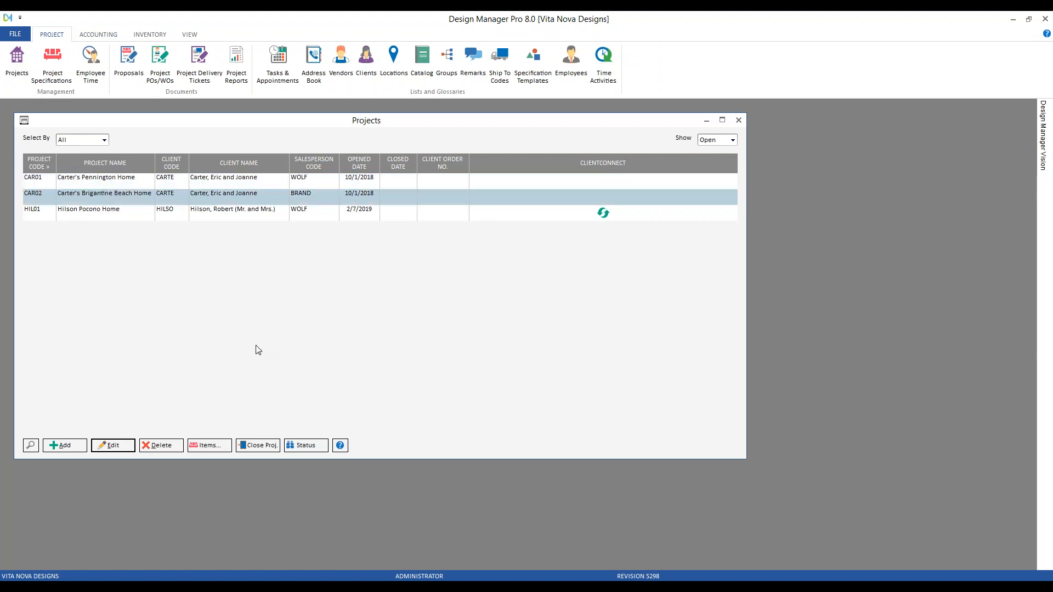
pyautogui.click(302, 446)
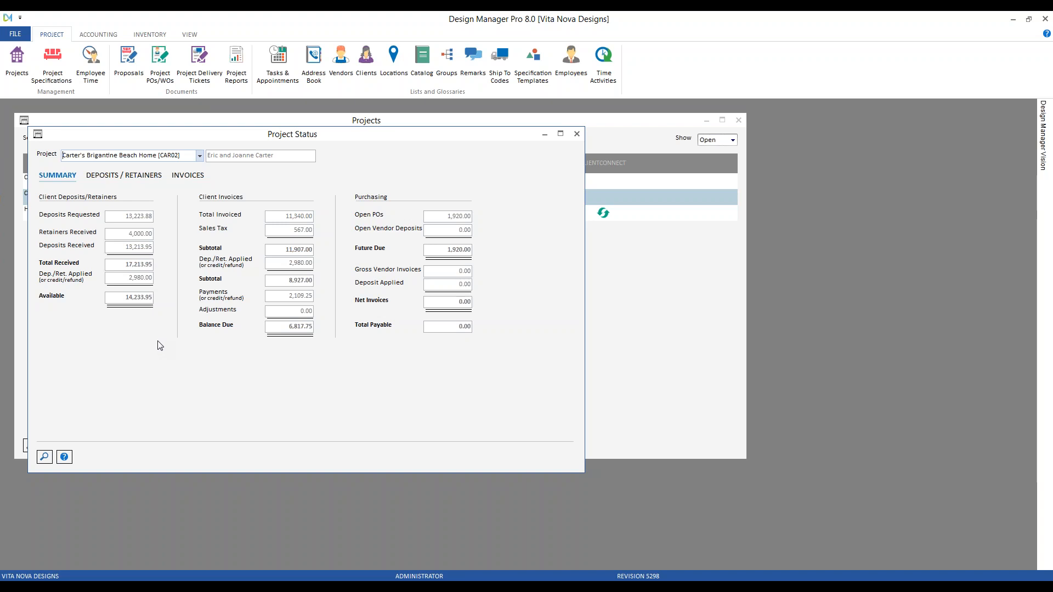
pyautogui.click(126, 181)
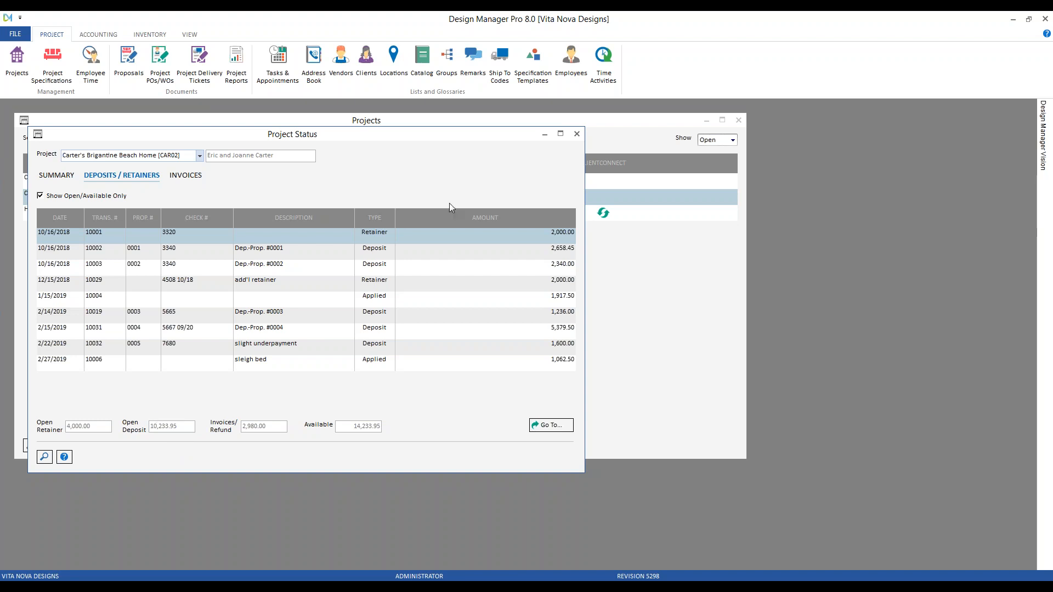
pyautogui.click(577, 134)
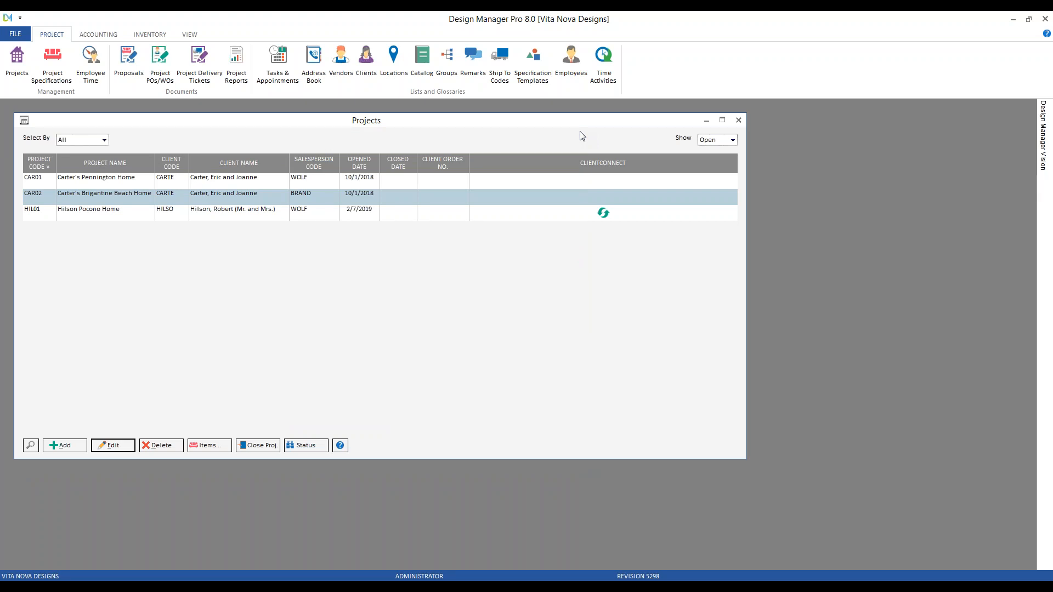
pyautogui.click(706, 121)
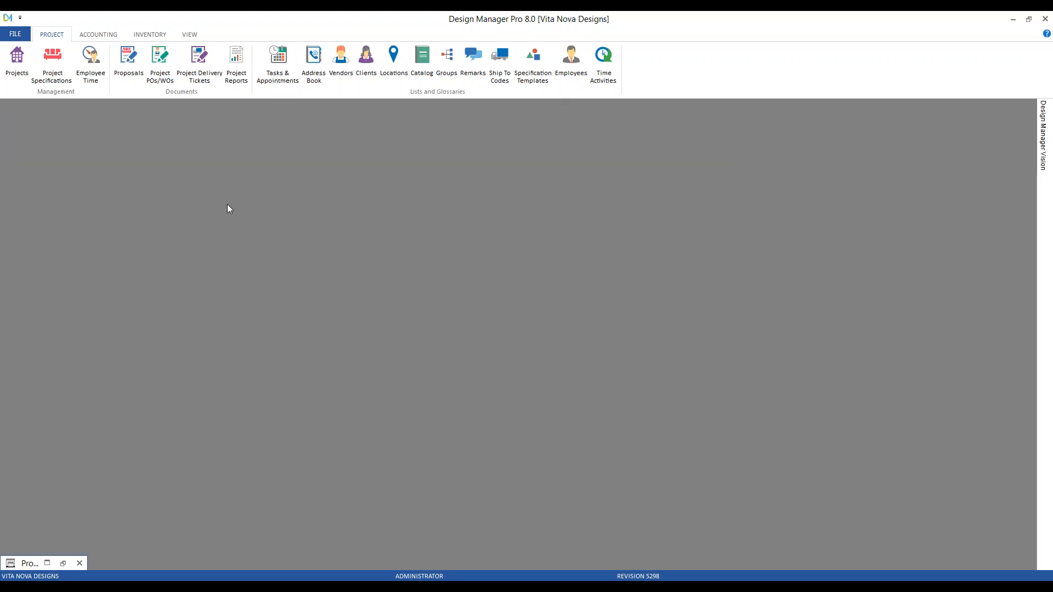
# - Start a new client invoice for the Brigantine Beach Home project (CAR02)
pyautogui.click(98, 34)
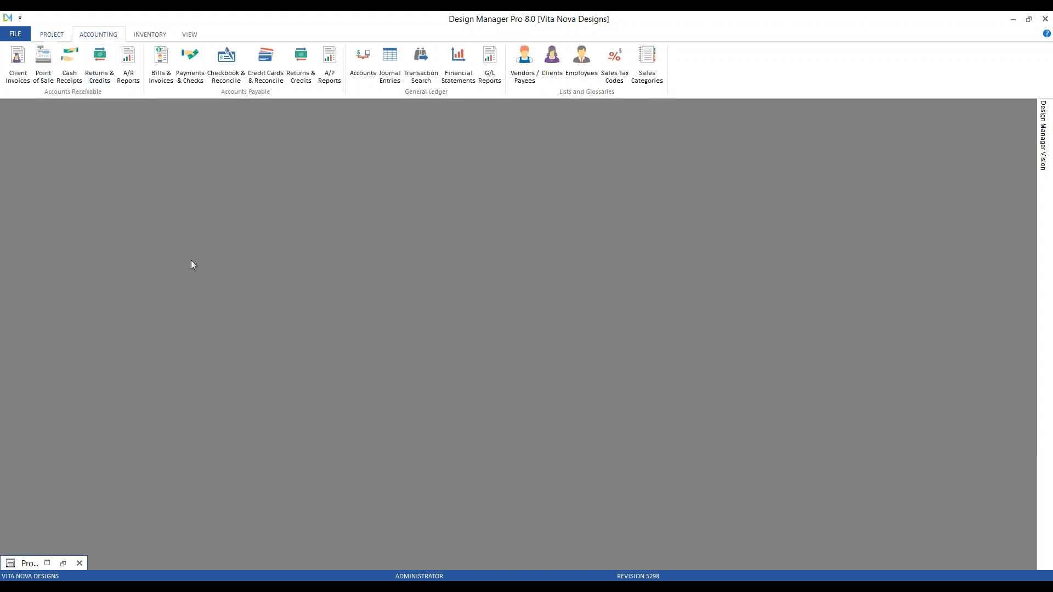
pyautogui.click(18, 62)
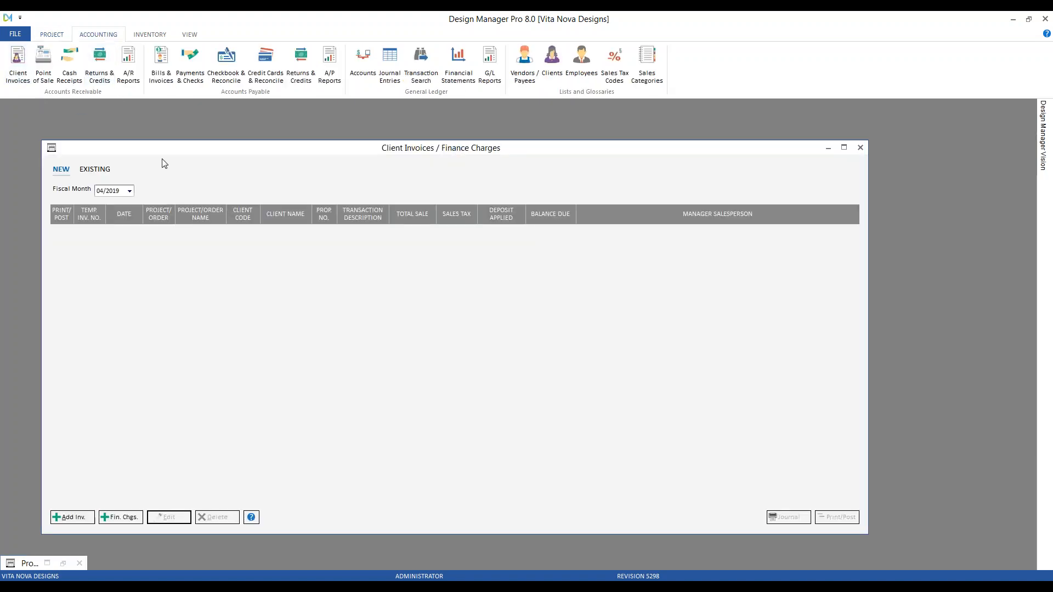
pyautogui.moveTo(161, 153); pyautogui.dragTo(133, 136)
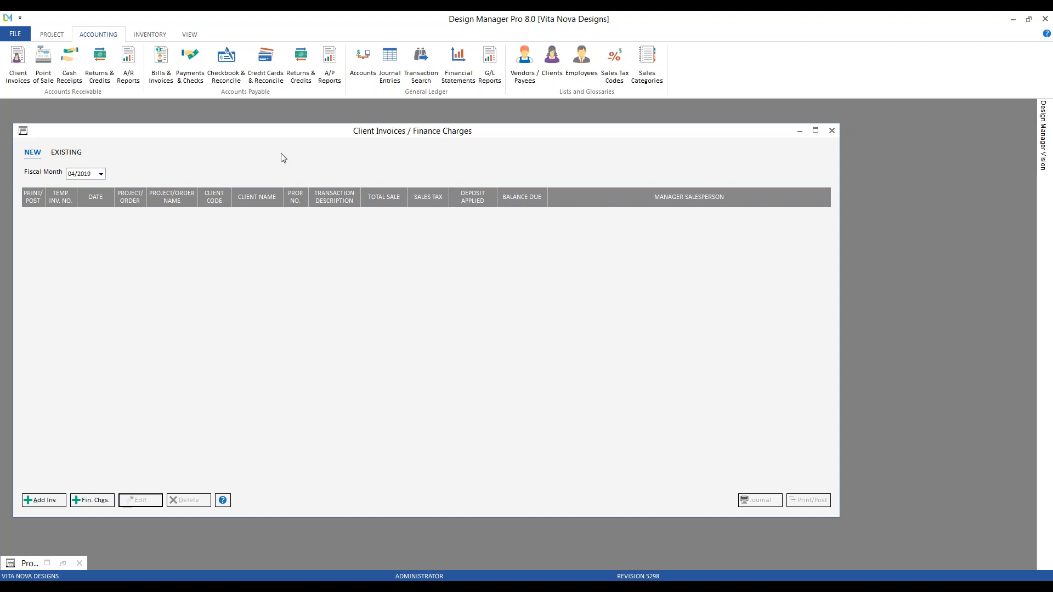
pyautogui.click(49, 504)
pyautogui.write('car')
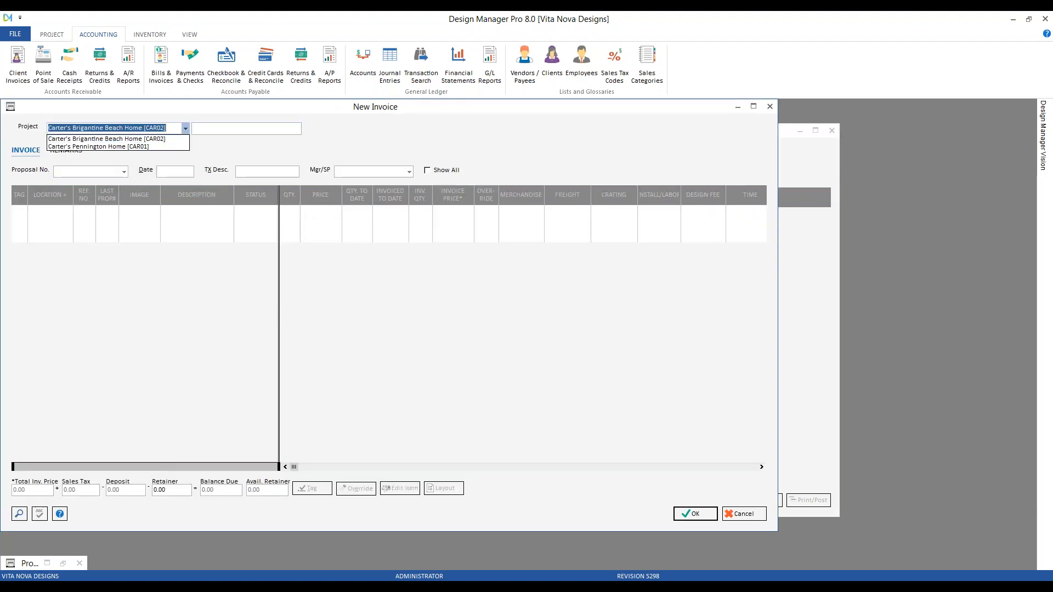
pyautogui.press('Down')
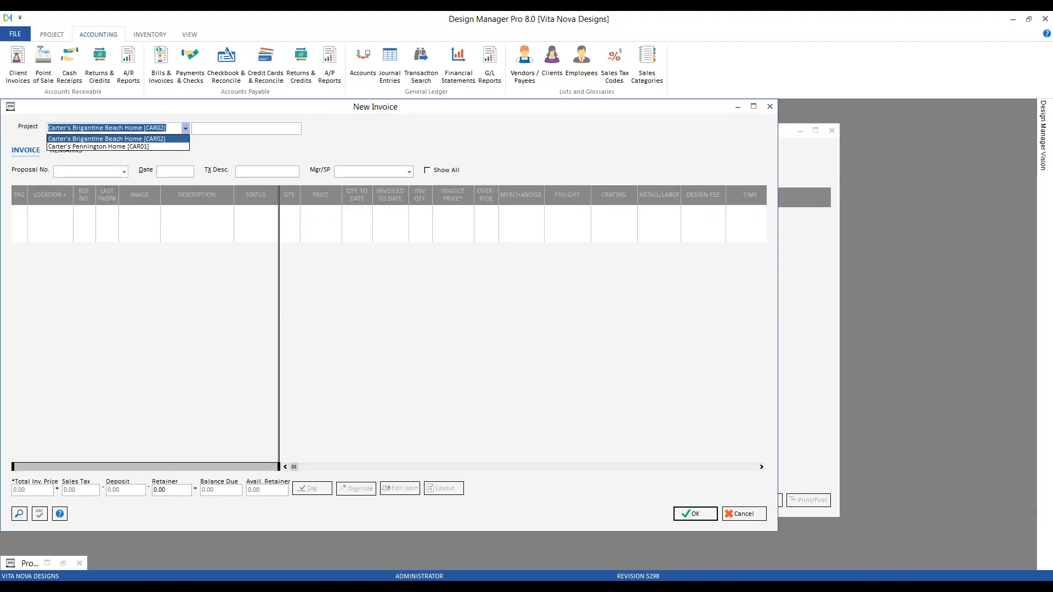
pyautogui.press('Return')
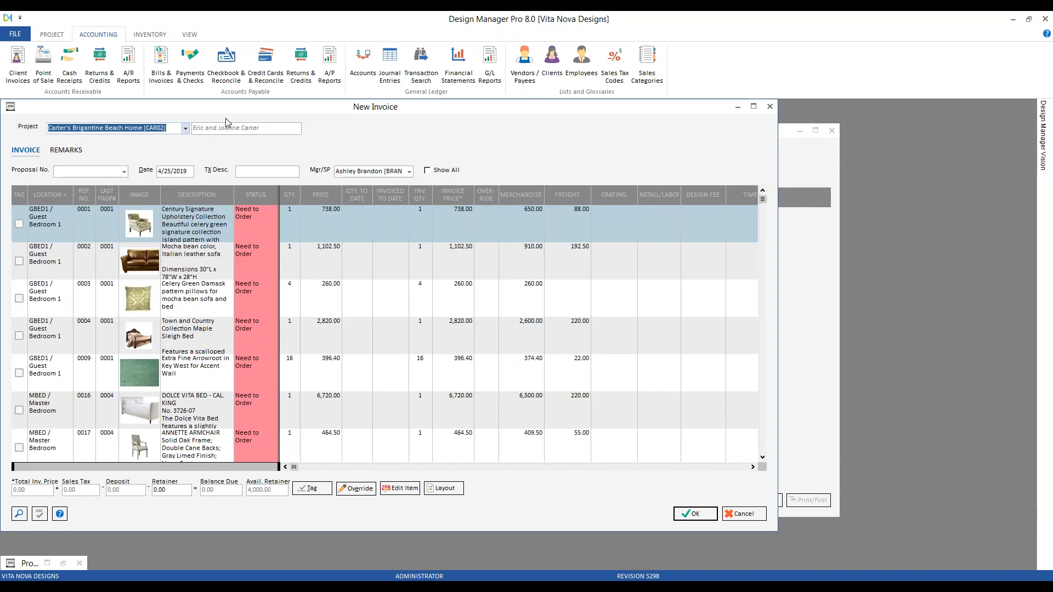
pyautogui.moveTo(184, 109); pyautogui.dragTo(212, 111)
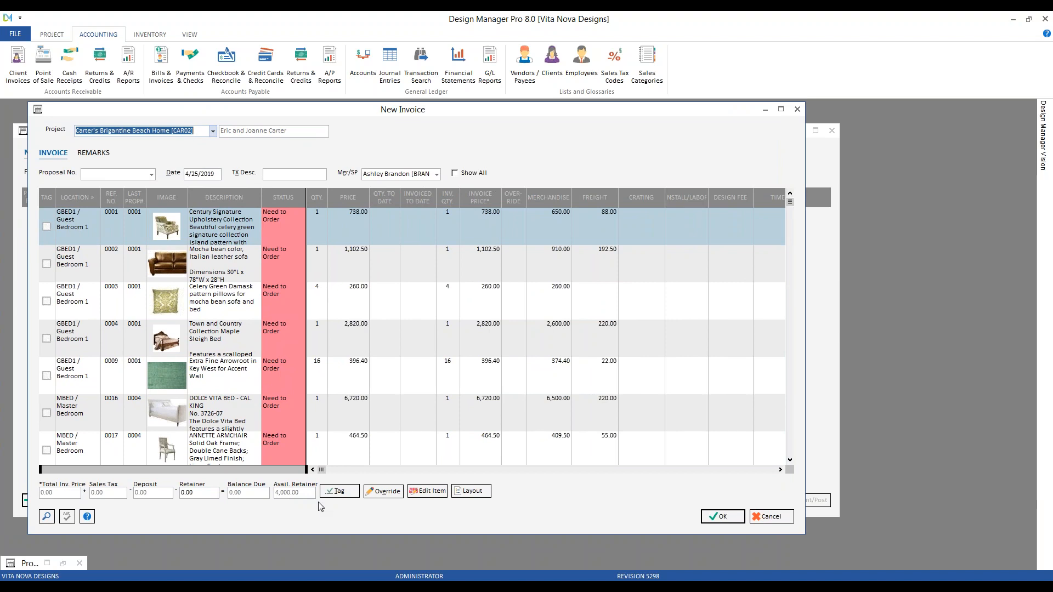
# - Sort the invoice items by reference number and set the transaction description to "bed, fabric, table"
pyautogui.click(113, 201)
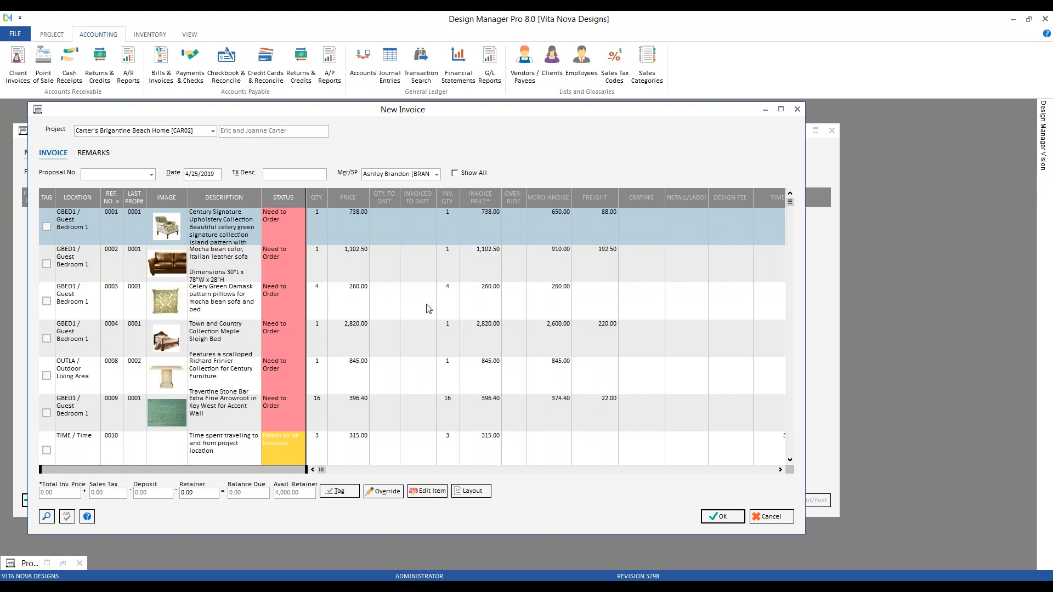
pyautogui.click(271, 175)
pyautogui.write('bed, fabric')
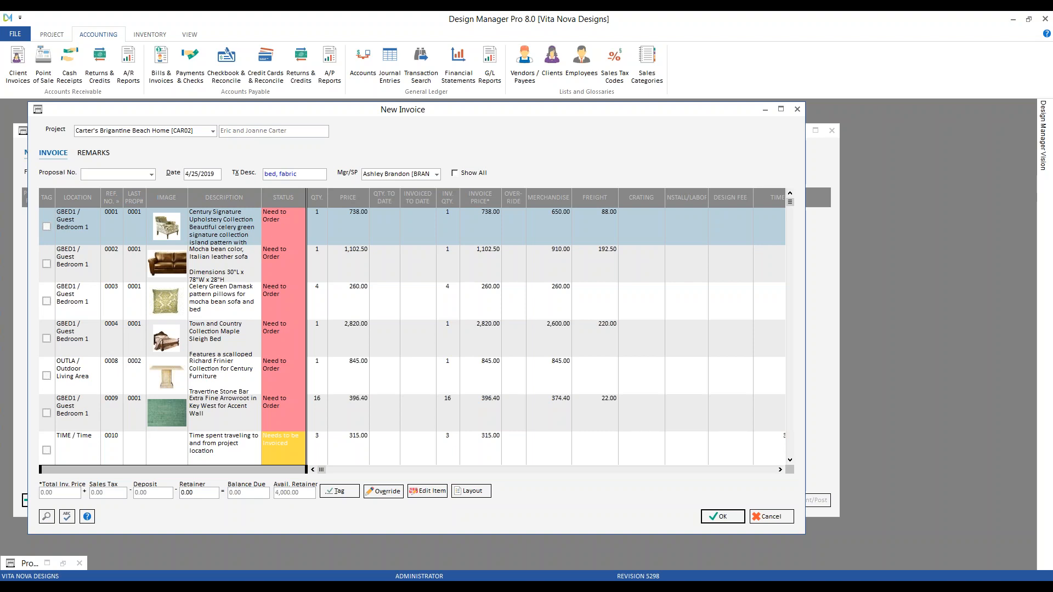
pyautogui.write('able')
# - Tag the sleigh bed (0004), the travertine stone bar (0008) and the arrowroot fabric (0009) for invoicing
pyautogui.click(47, 338)
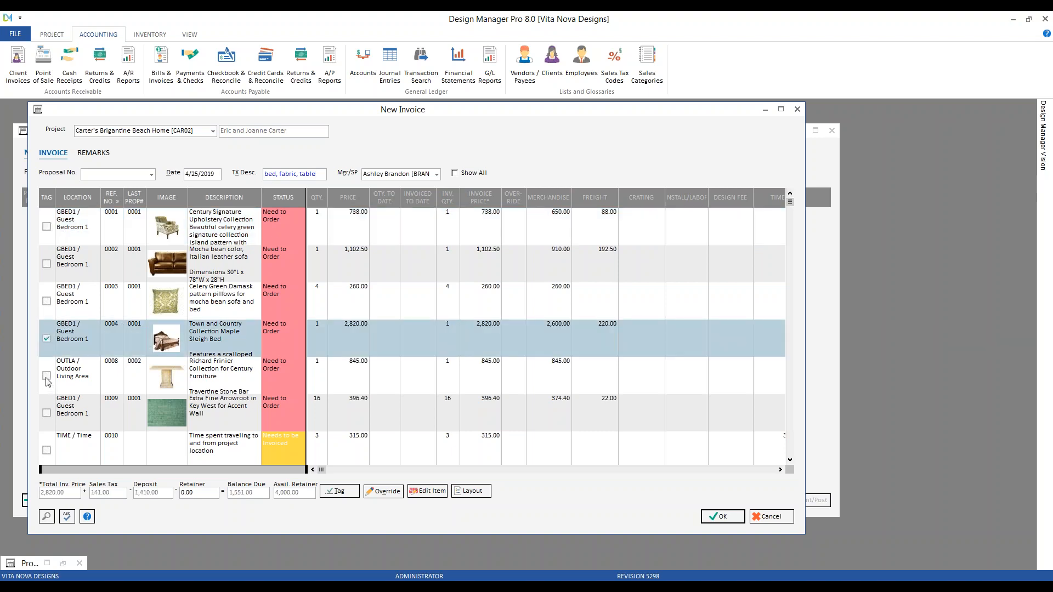
pyautogui.click(46, 375)
pyautogui.click(47, 413)
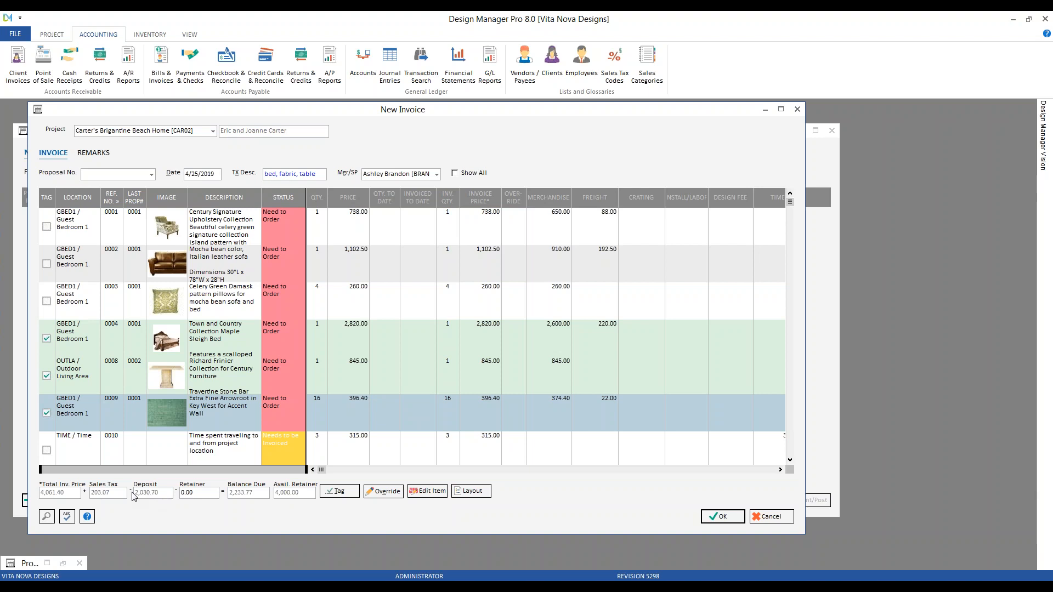
# - Try to apply a 4,200.00 retainer to the new invoice
pyautogui.click(204, 494)
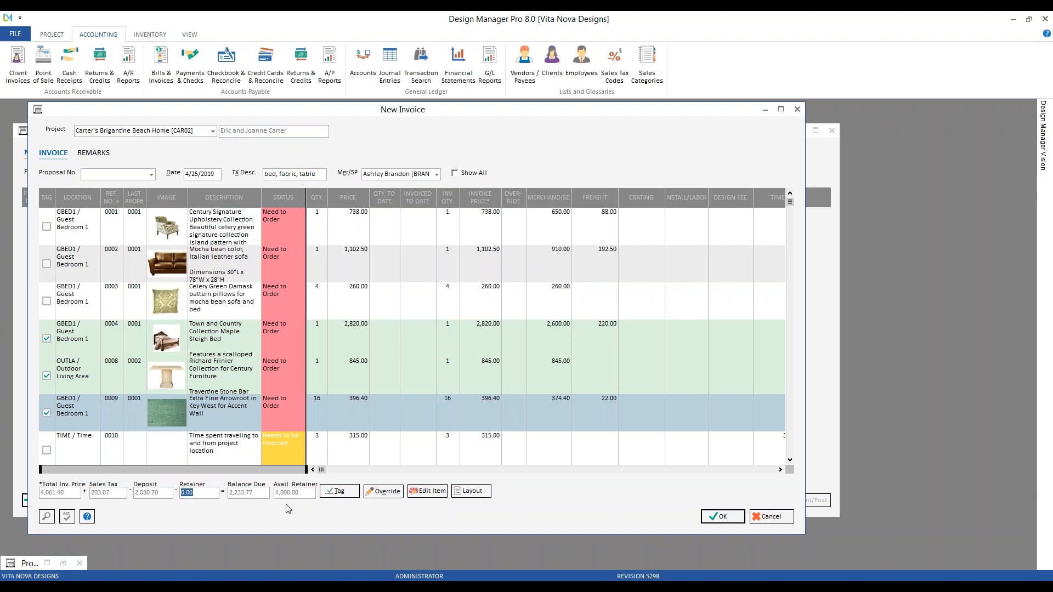
pyautogui.write('4')
pyautogui.write('00')
pyautogui.click(724, 516)
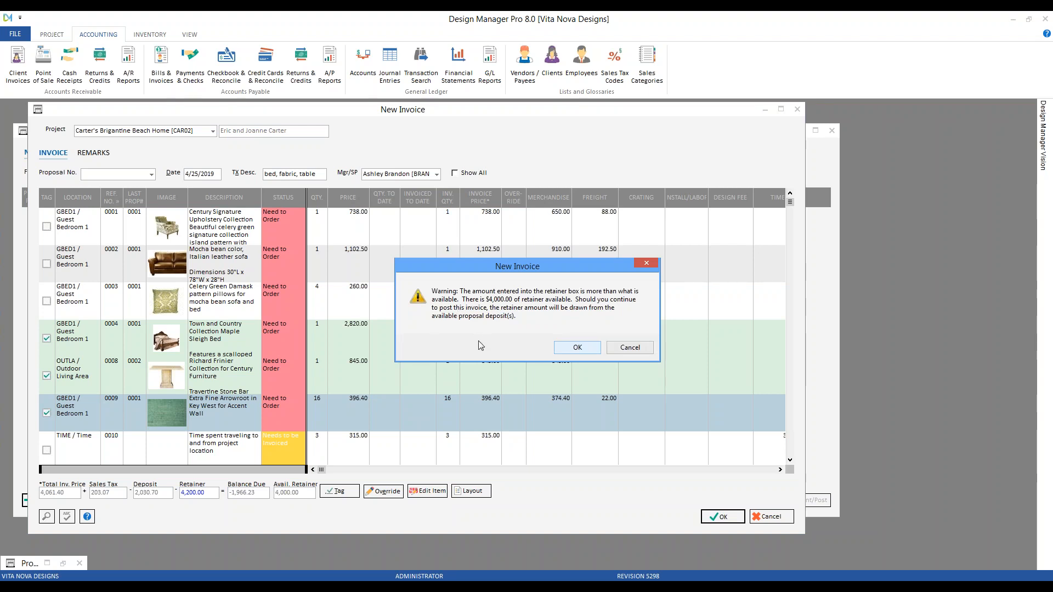
pyautogui.click(630, 347)
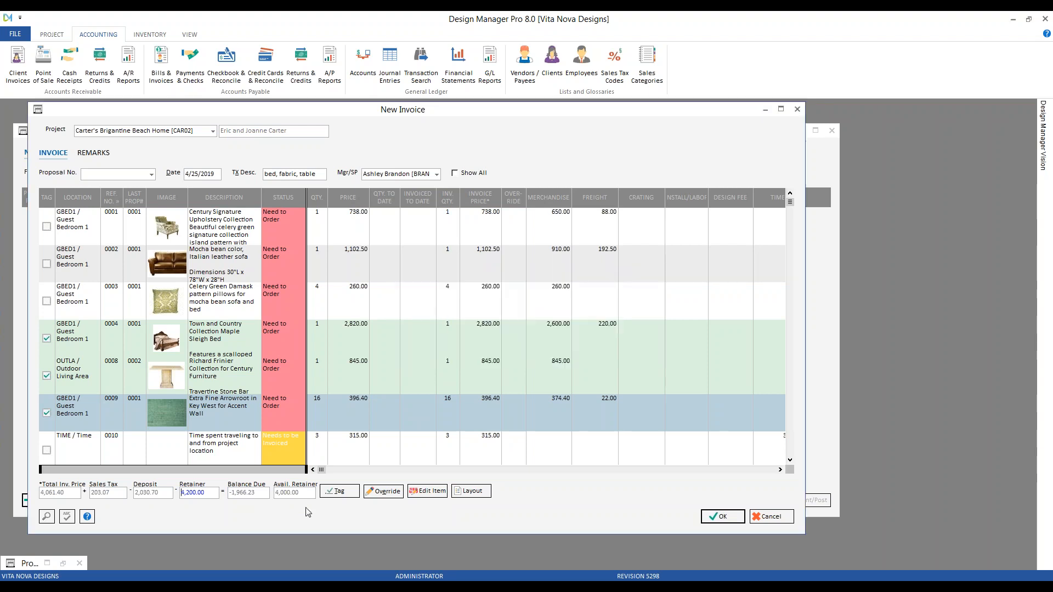
# - Set the invoice's retainer to 2233.77 and save the invoice
pyautogui.doubleClick(193, 491)
pyautogui.write('0')
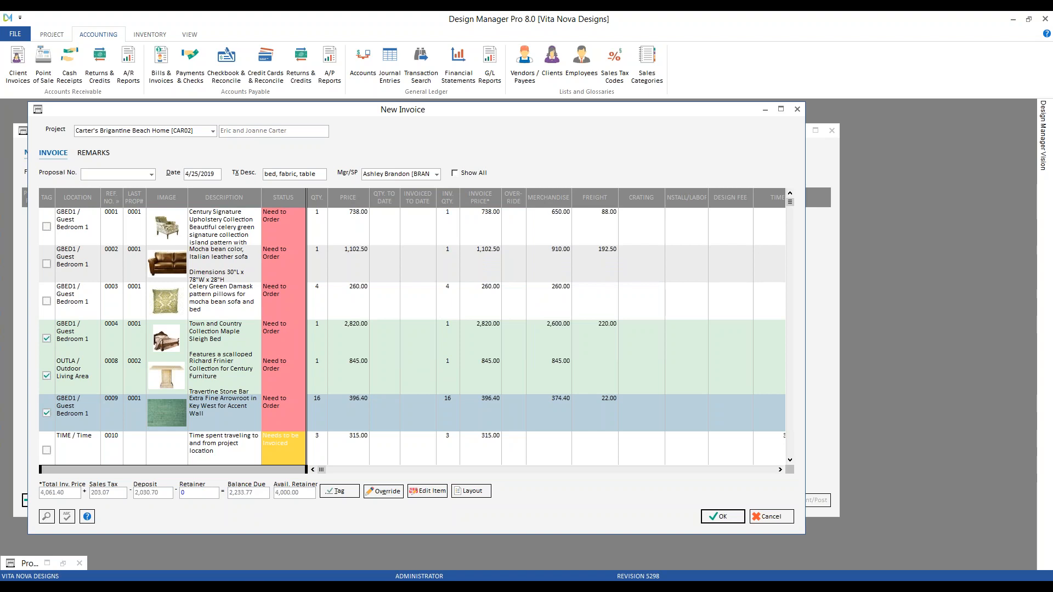
pyautogui.press('BackSpace')
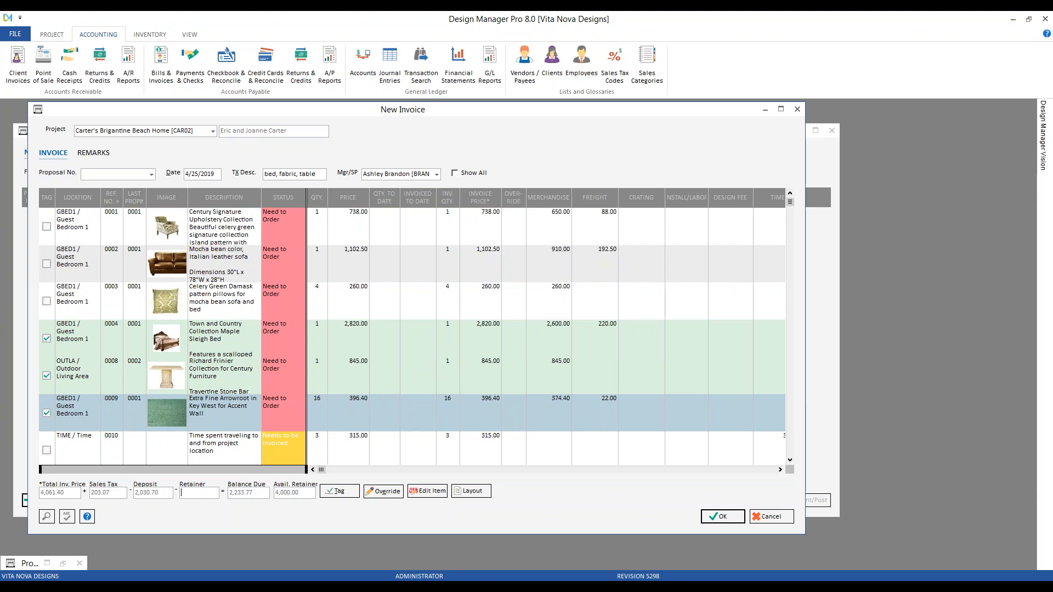
pyautogui.write('2233.77')
pyautogui.press('Tab')
pyautogui.click(728, 517)
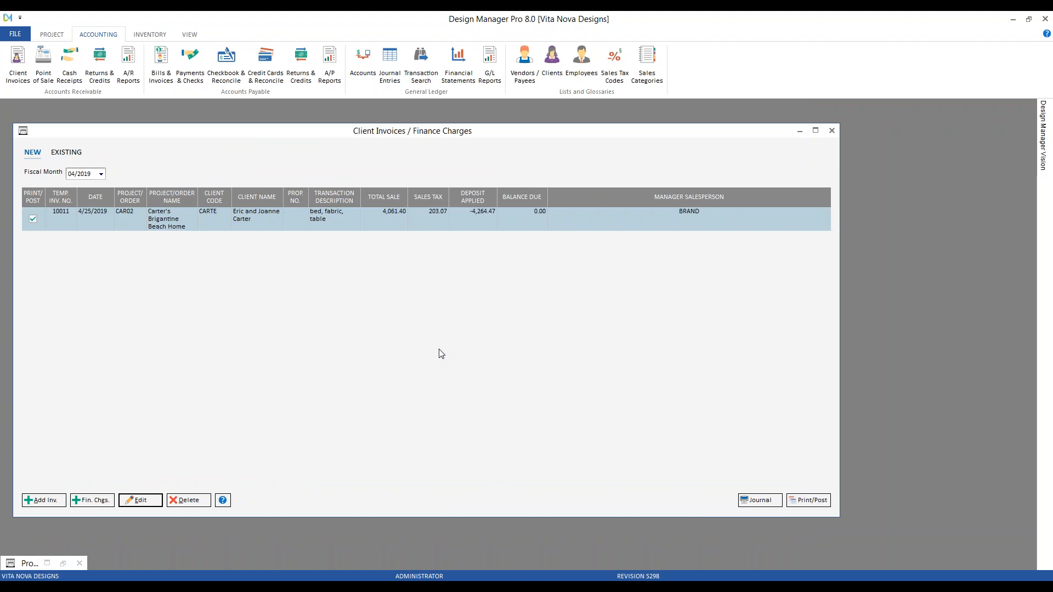
# - Print the invoice in Modern style with pictures, accept it for posting into fiscal 04/2019, and check it among the existing invoices
pyautogui.click(808, 501)
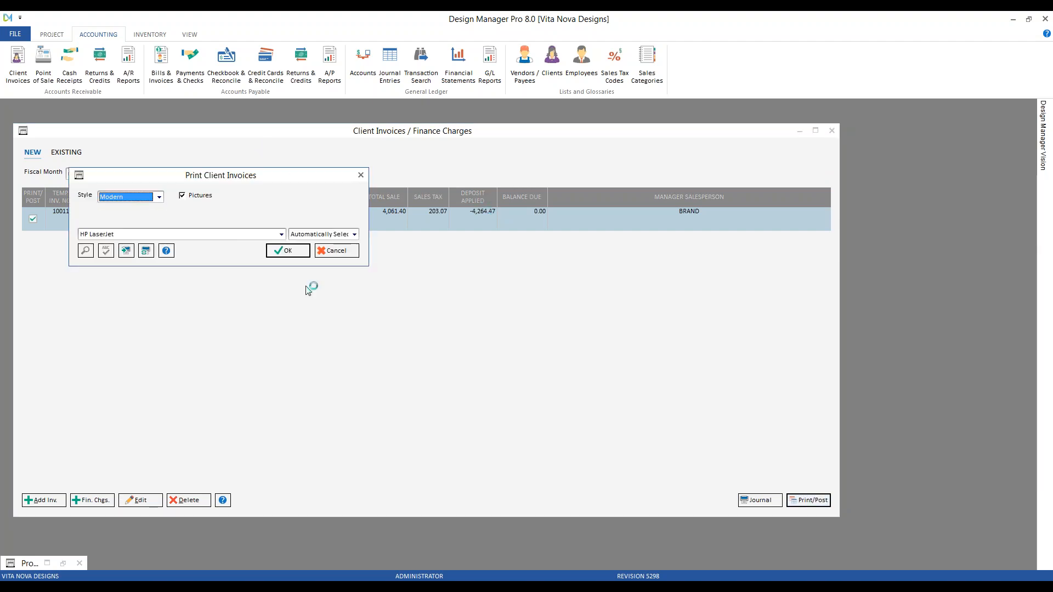
pyautogui.click(299, 252)
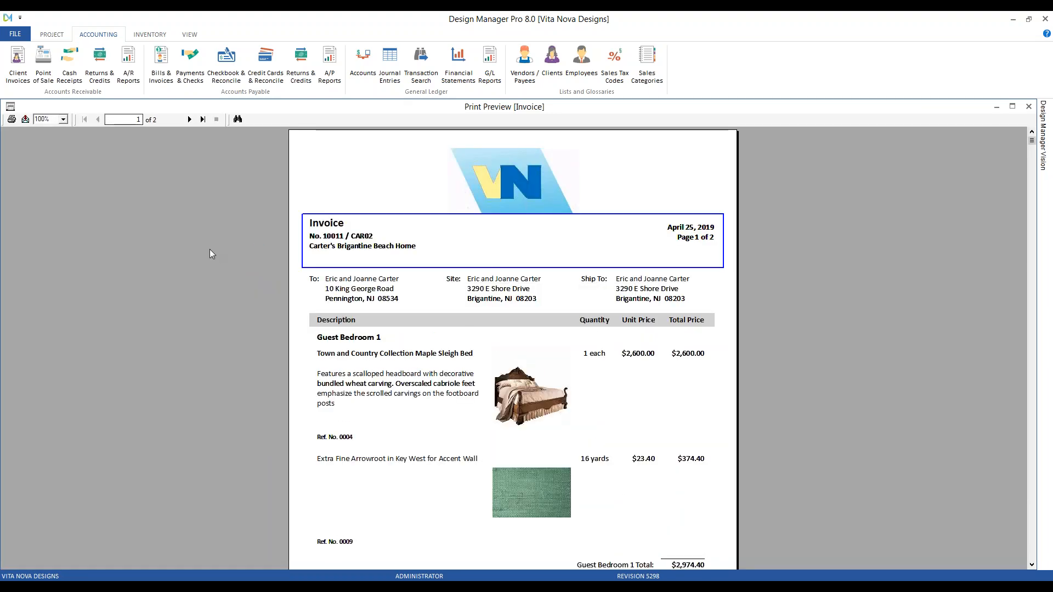
pyautogui.scroll(-3, 210, 250)
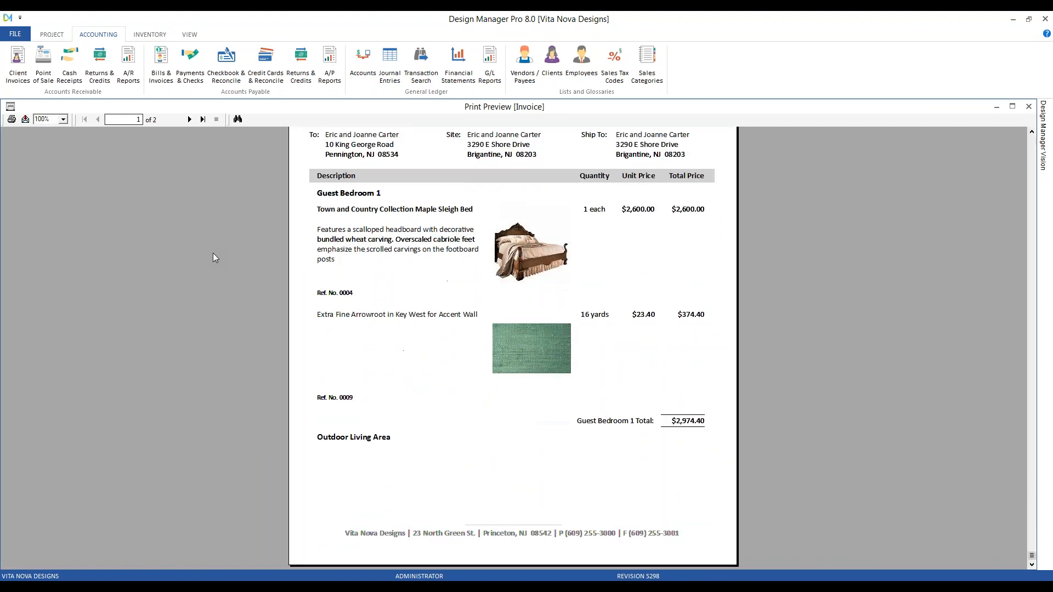
pyautogui.click(189, 120)
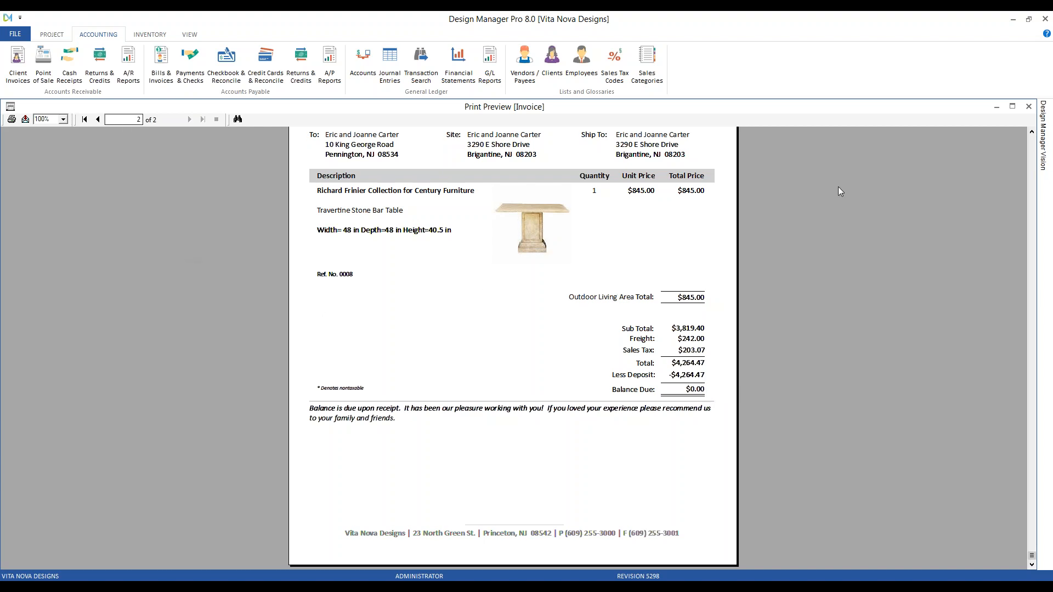
pyautogui.click(1028, 107)
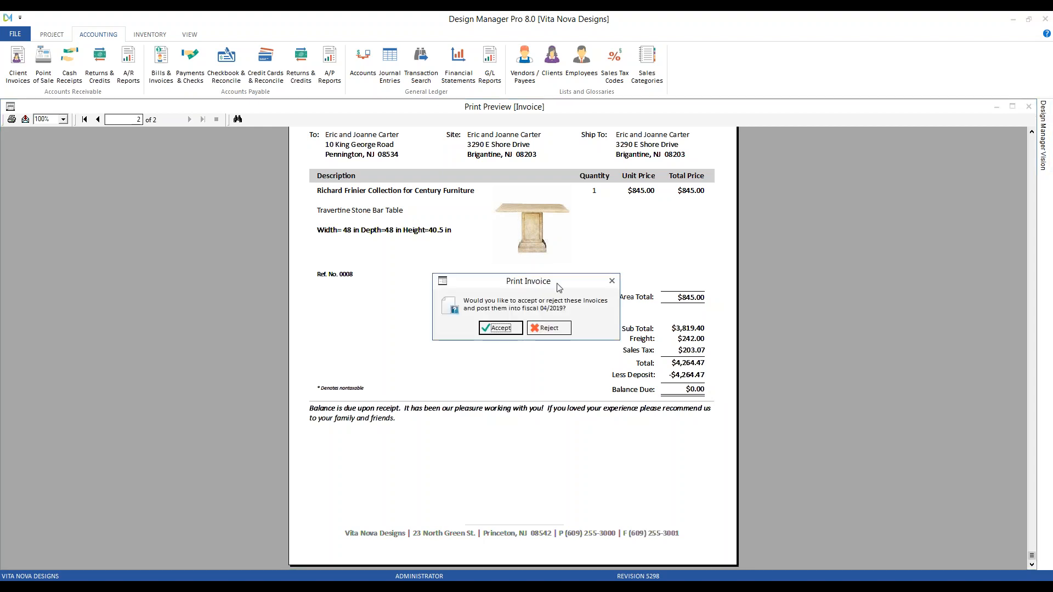
pyautogui.click(511, 328)
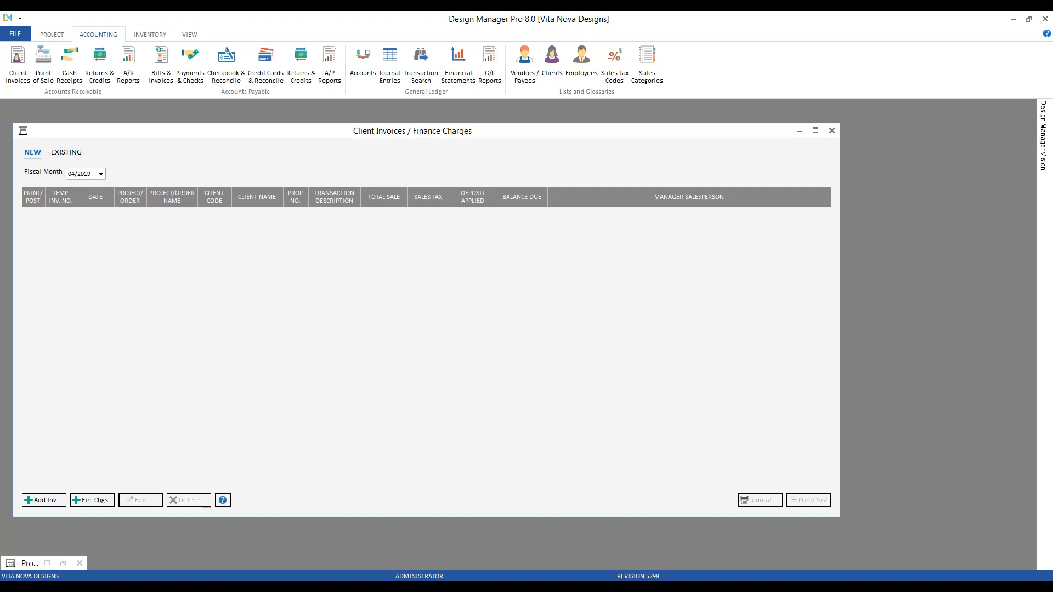
pyautogui.click(69, 155)
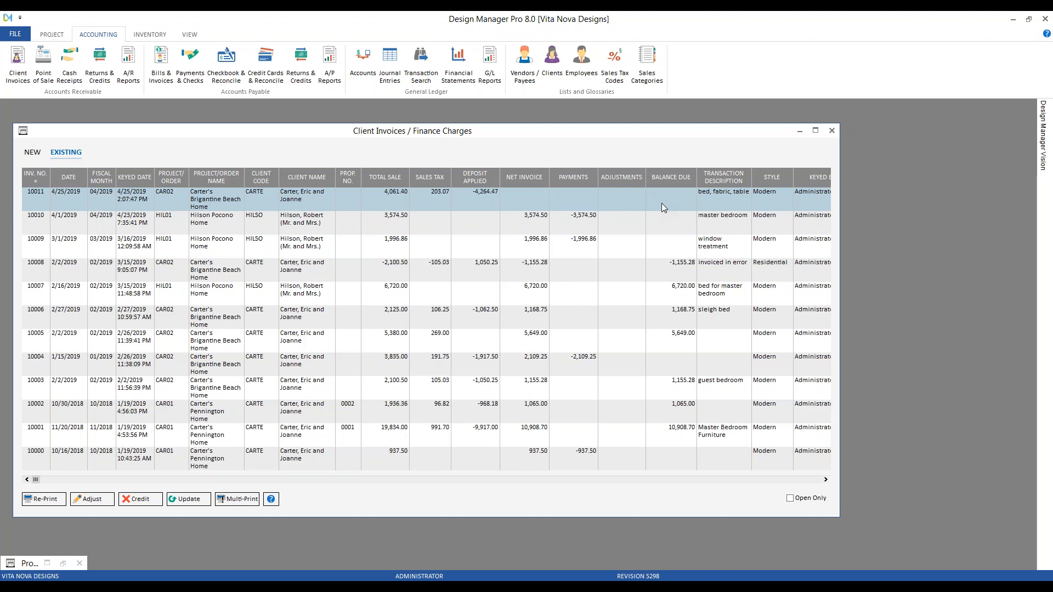
pyautogui.click(831, 130)
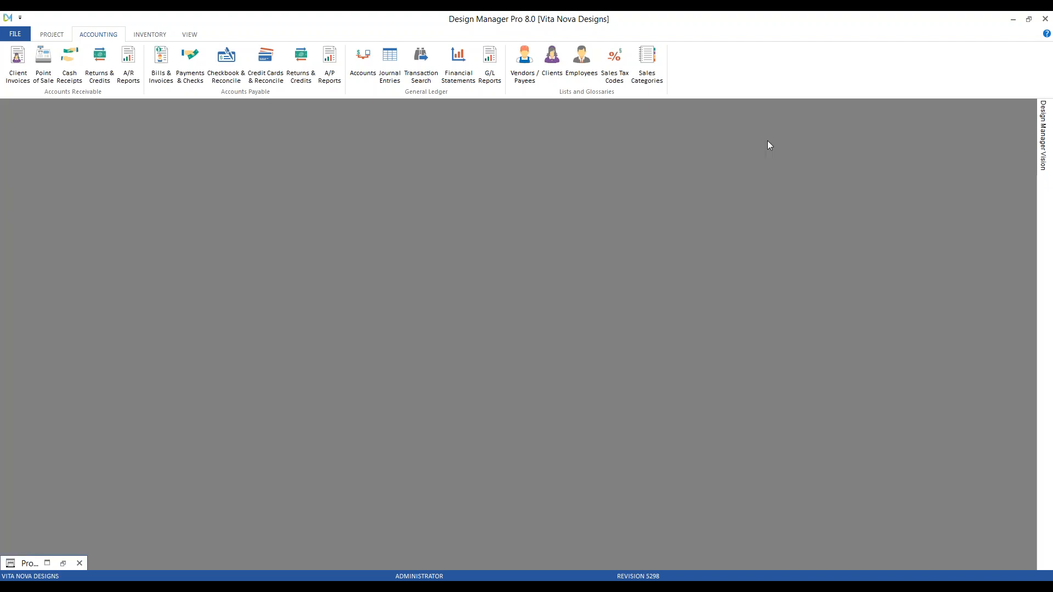
# - Review the Brigantine Beach Home project (CAR02) status: summary, applied deposits/retainers and all invoices, including closed ones
pyautogui.click(62, 564)
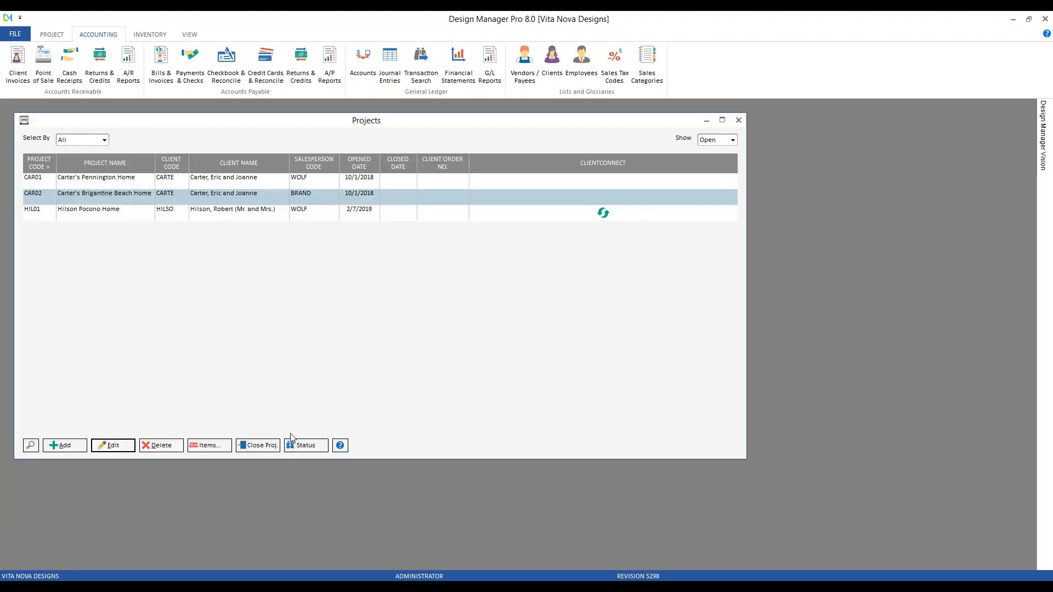
pyautogui.click(301, 447)
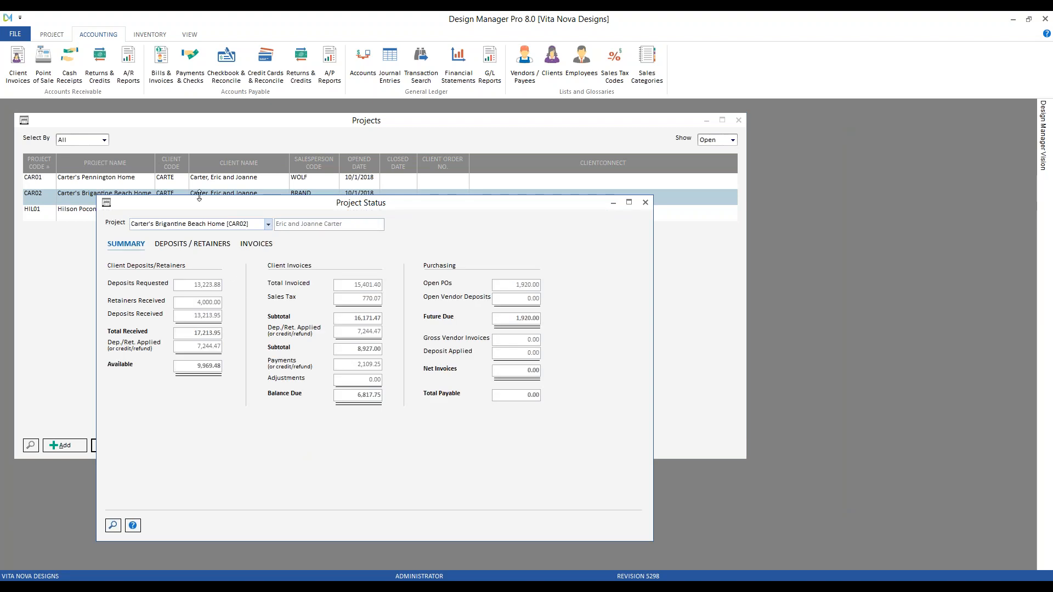
pyautogui.moveTo(199, 208); pyautogui.dragTo(184, 157)
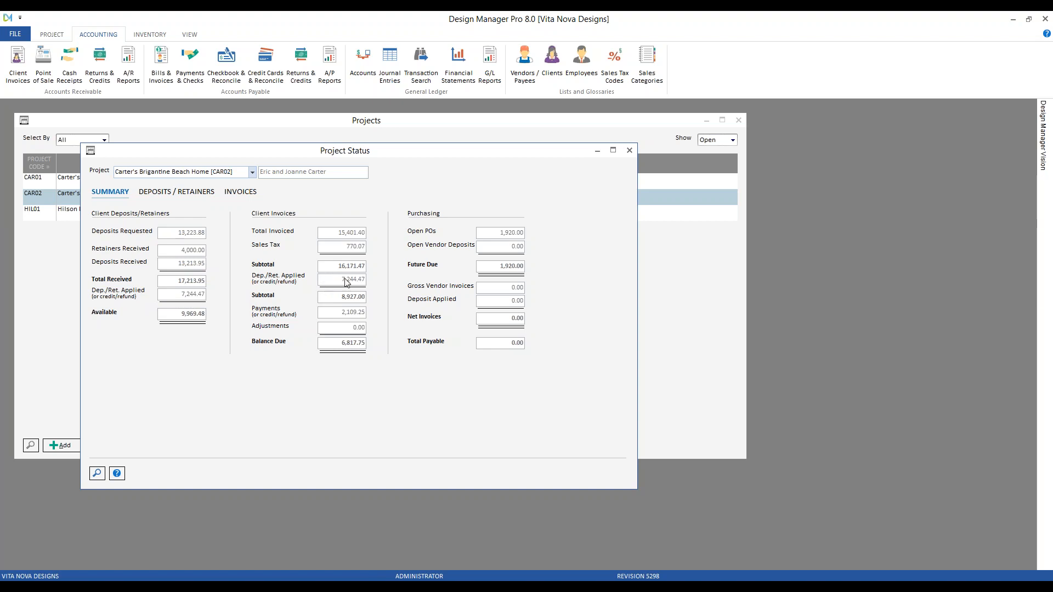
pyautogui.click(186, 193)
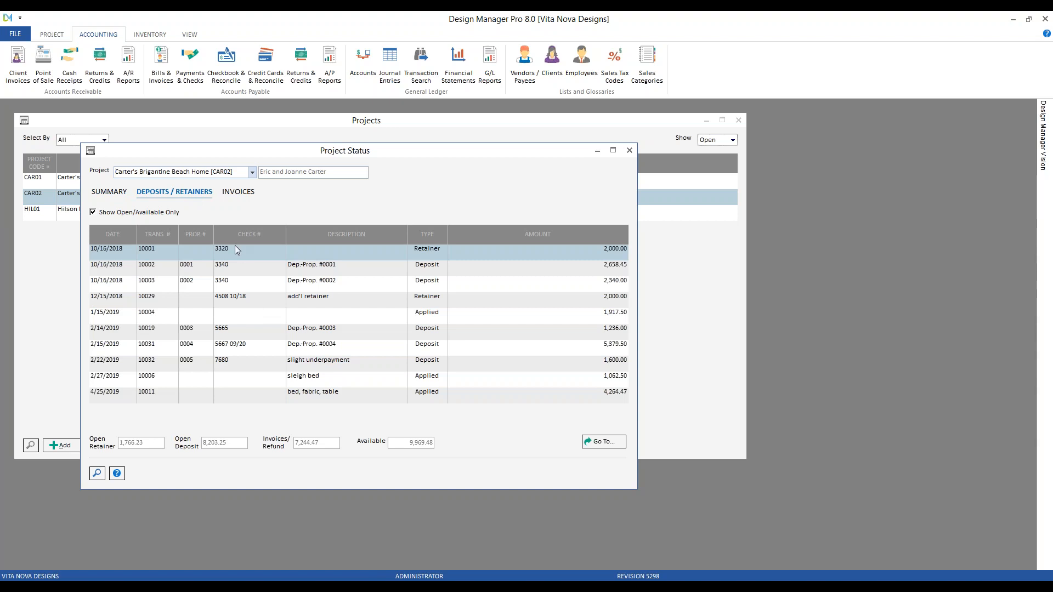
pyautogui.click(220, 392)
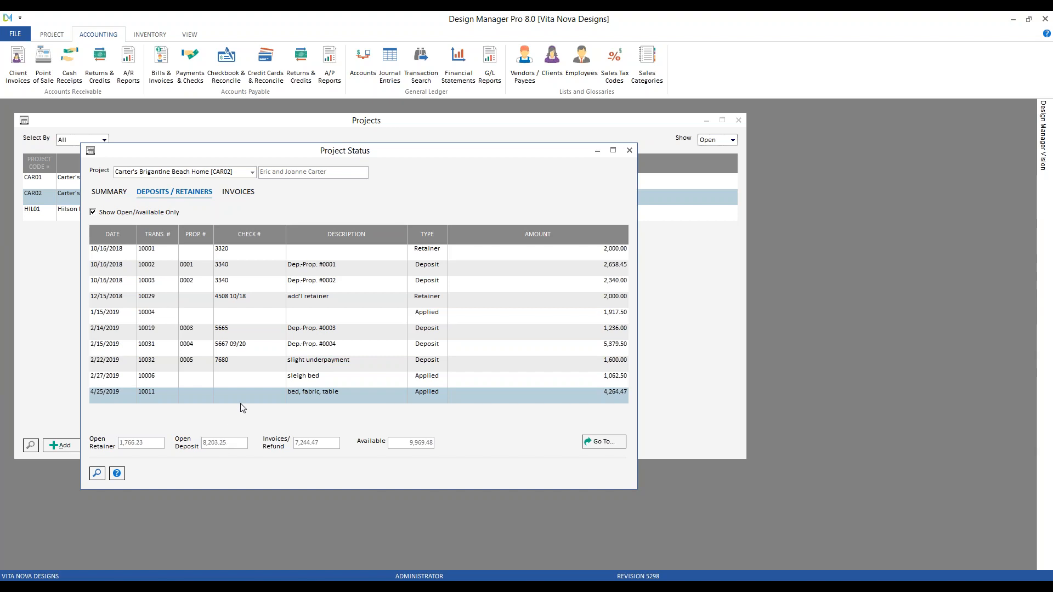
pyautogui.click(238, 192)
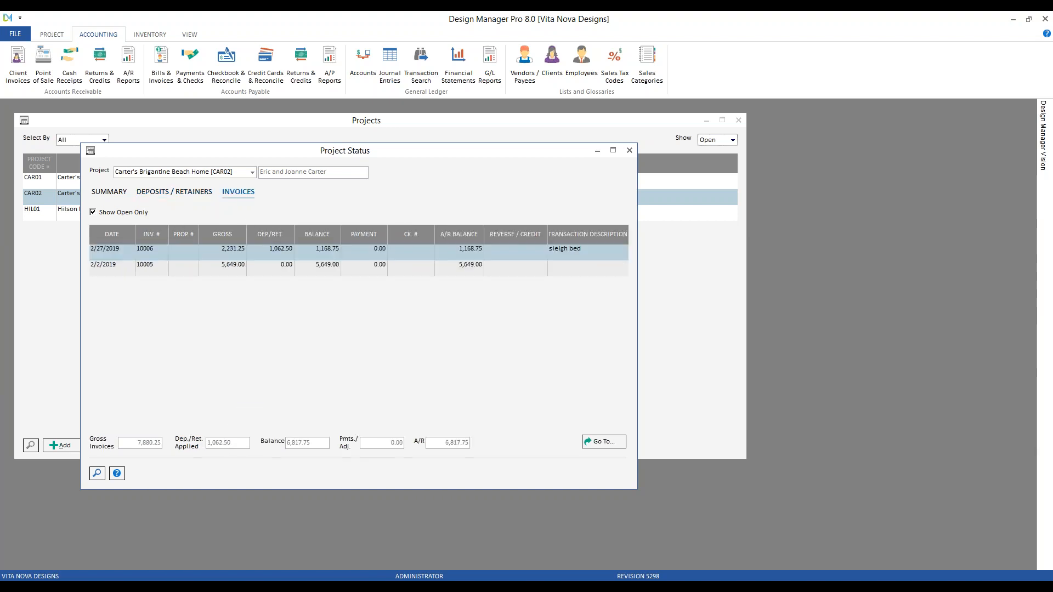
pyautogui.click(137, 212)
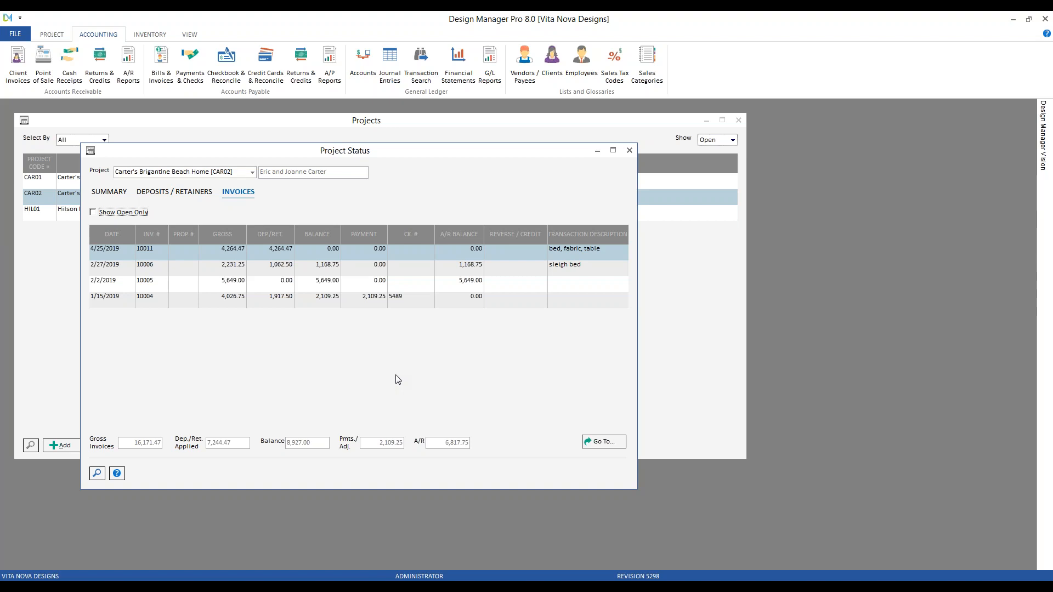
pyautogui.click(632, 152)
pyautogui.click(706, 120)
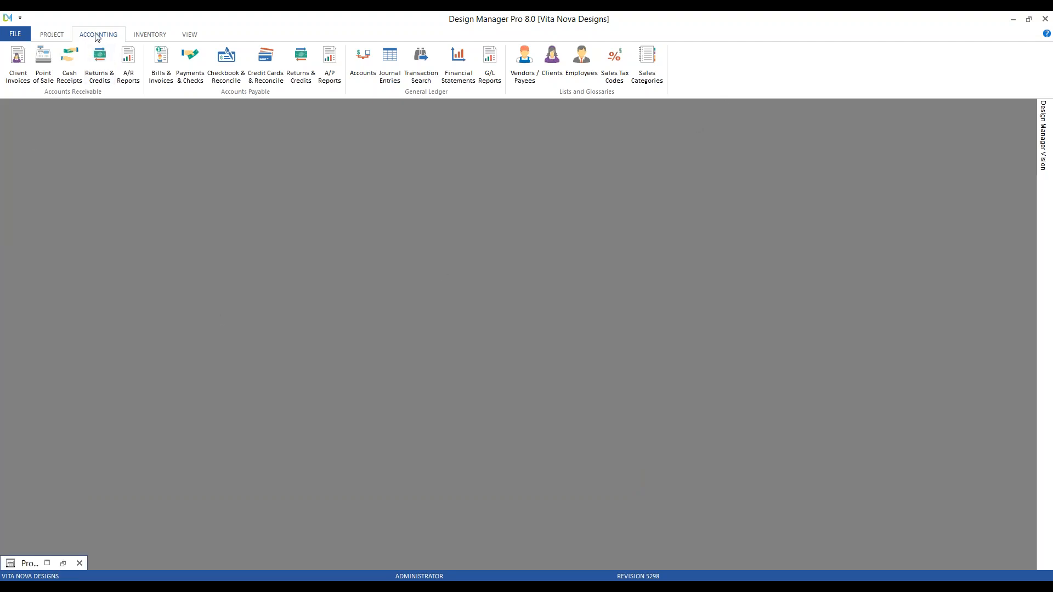
# - Credit the posted "bed, fabric, table" invoice with transaction description "do not apply retainer", skipping printing, and post the credit
pyautogui.click(18, 63)
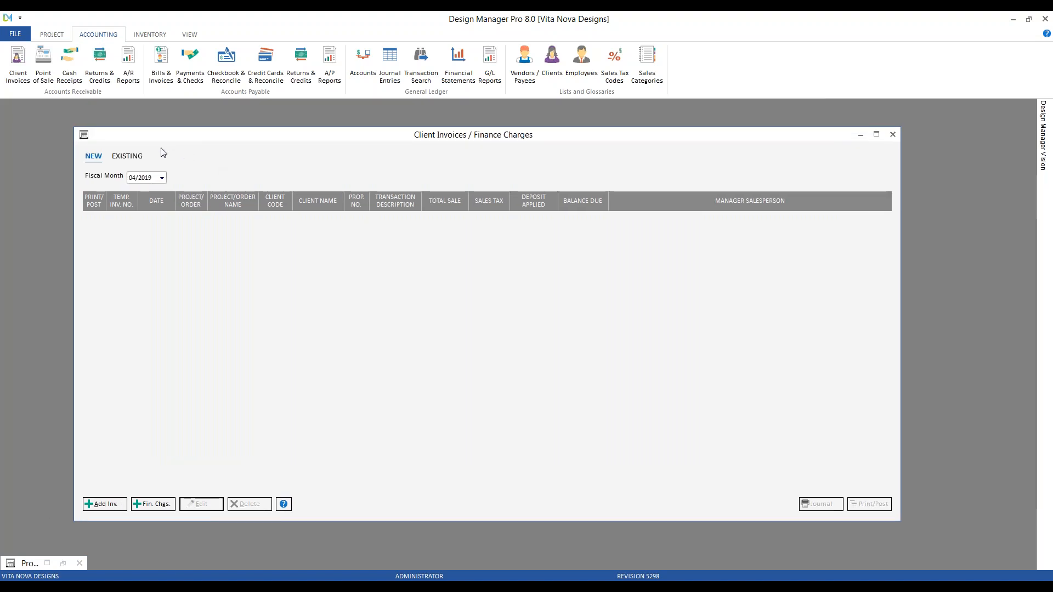
pyautogui.click(128, 157)
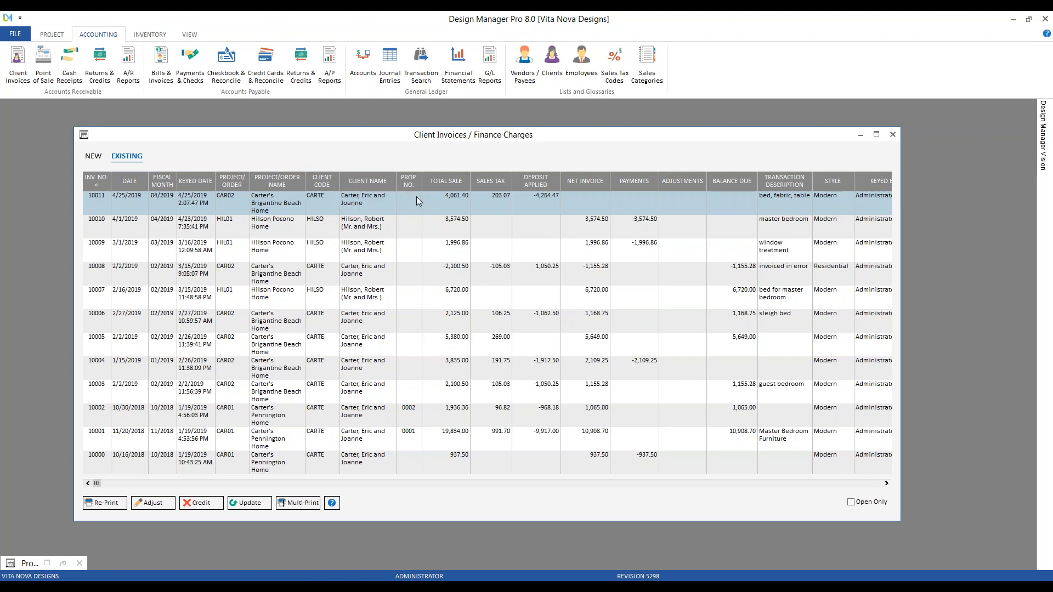
pyautogui.click(205, 507)
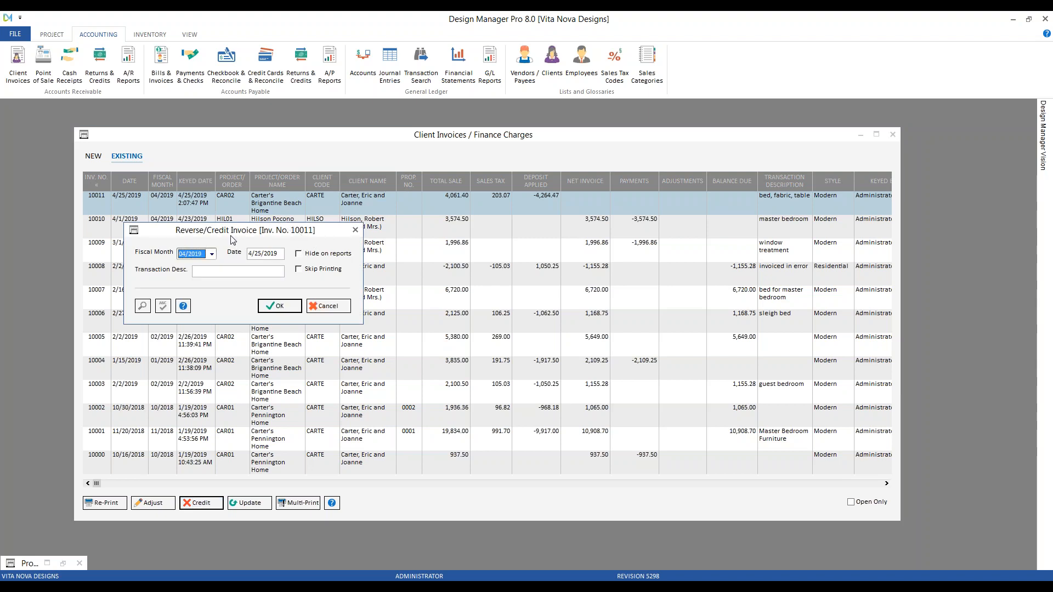
pyautogui.click(324, 275)
pyautogui.click(271, 269)
pyautogui.write('don n')
pyautogui.press('BackSpace')
pyautogui.write('not apply retainer')
pyautogui.press('Return')
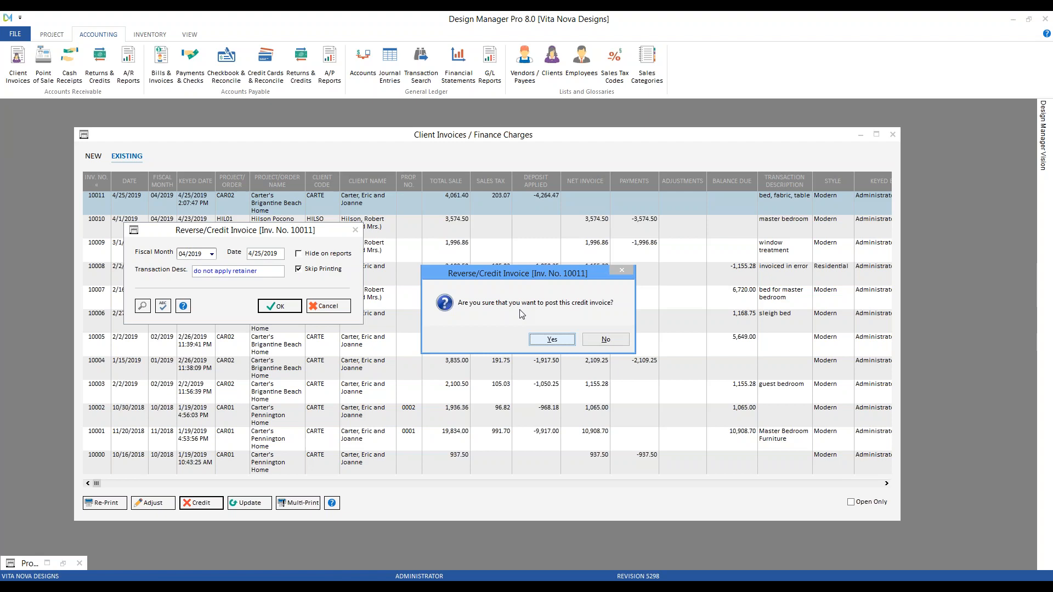
pyautogui.click(551, 339)
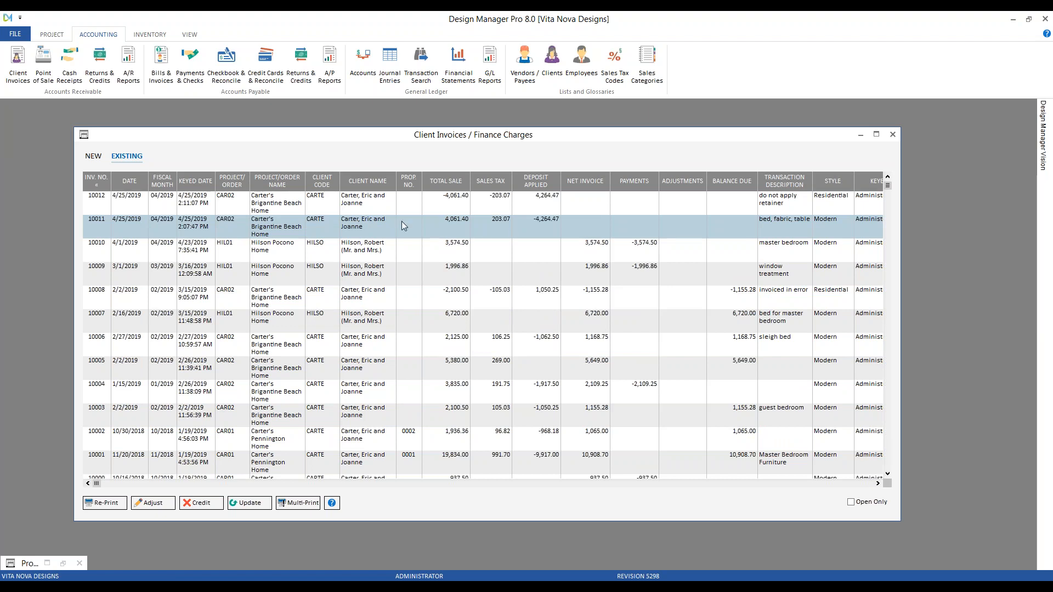
# - Examine the credit invoice and the original invoice in the existing list, including the deposit applied and reversal columns, and close the invoices window
pyautogui.click(130, 211)
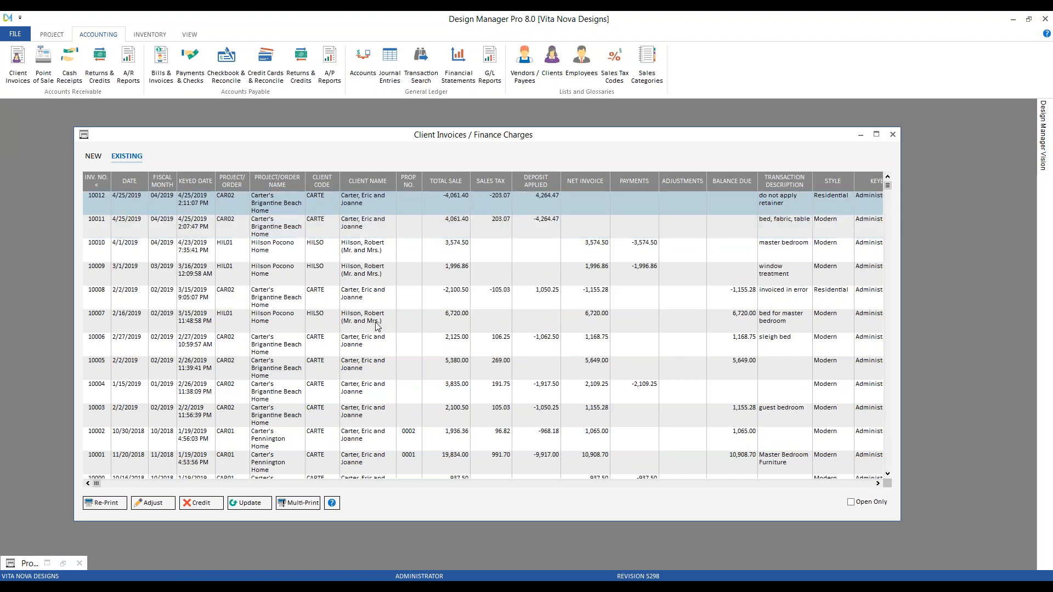
pyautogui.click(550, 201)
pyautogui.click(877, 483)
pyautogui.click(877, 483)
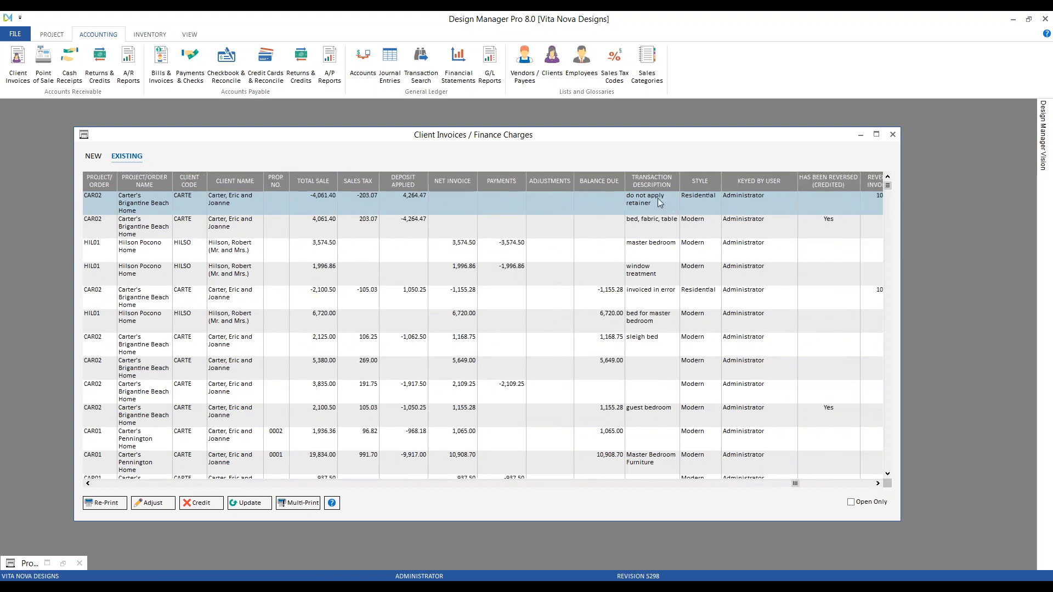
pyautogui.click(877, 484)
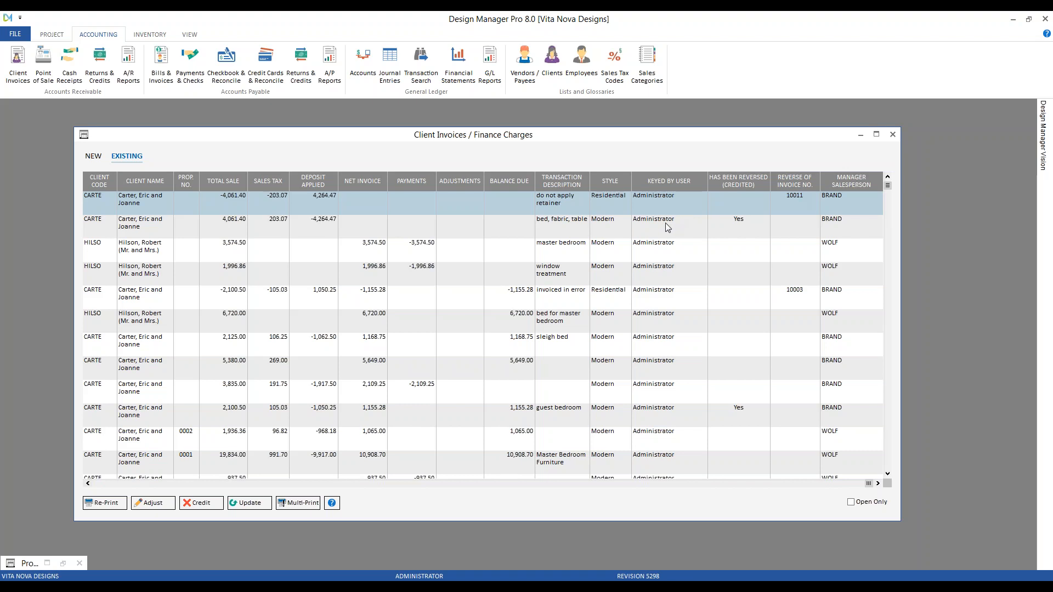
pyautogui.click(733, 219)
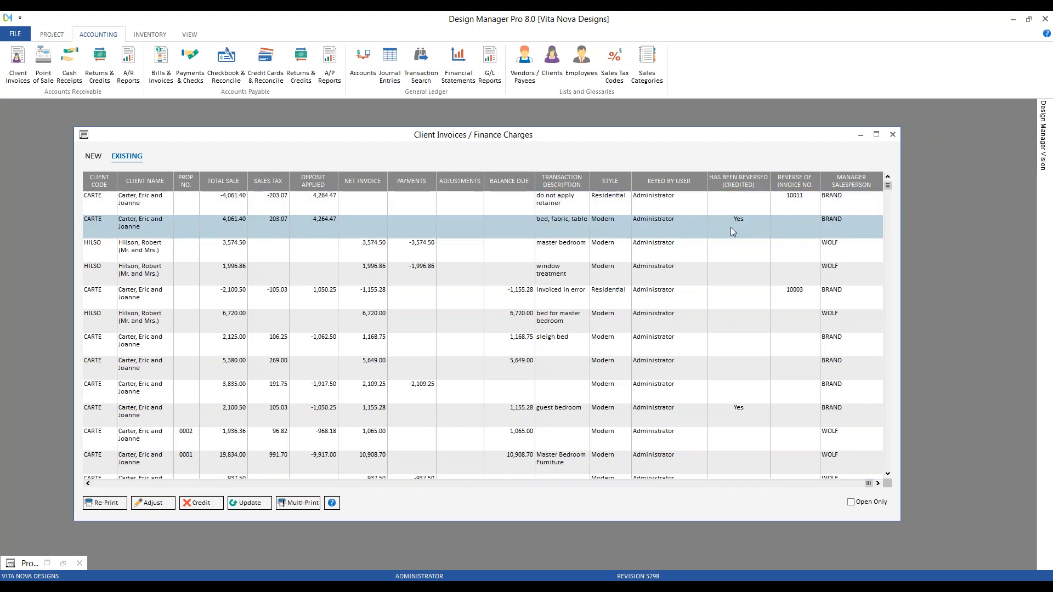
pyautogui.click(110, 483)
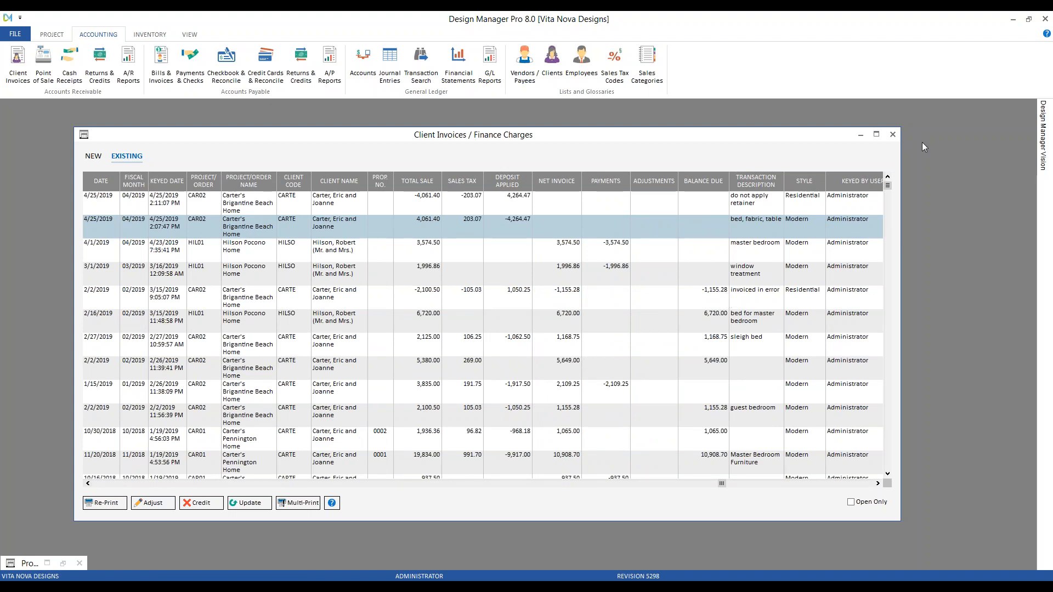
pyautogui.click(892, 135)
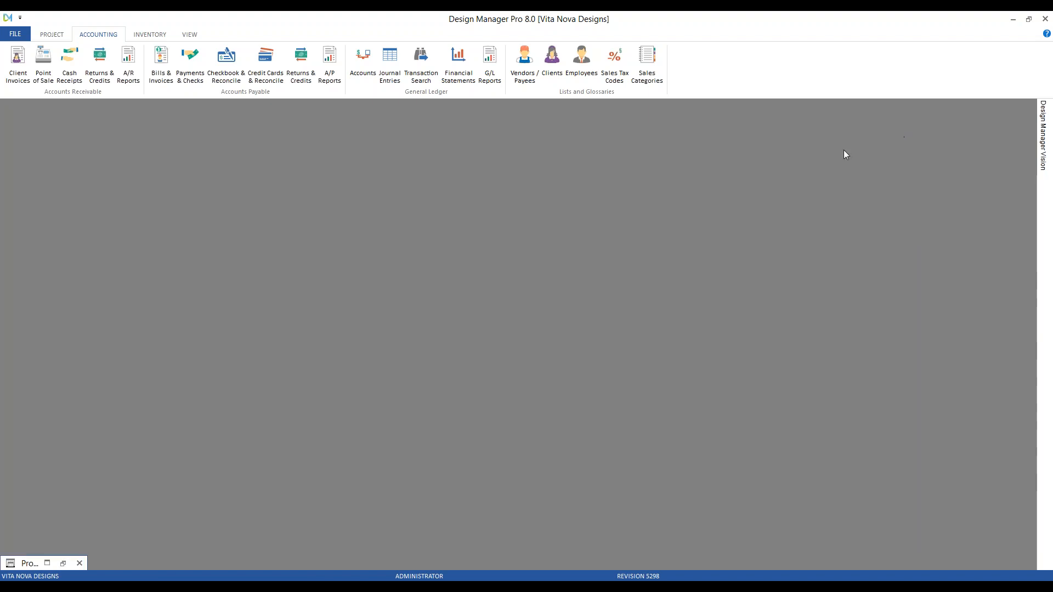
# - Check the Brigantine Beach Home project (CAR02) status summary after the credit
pyautogui.click(63, 563)
pyautogui.click(305, 447)
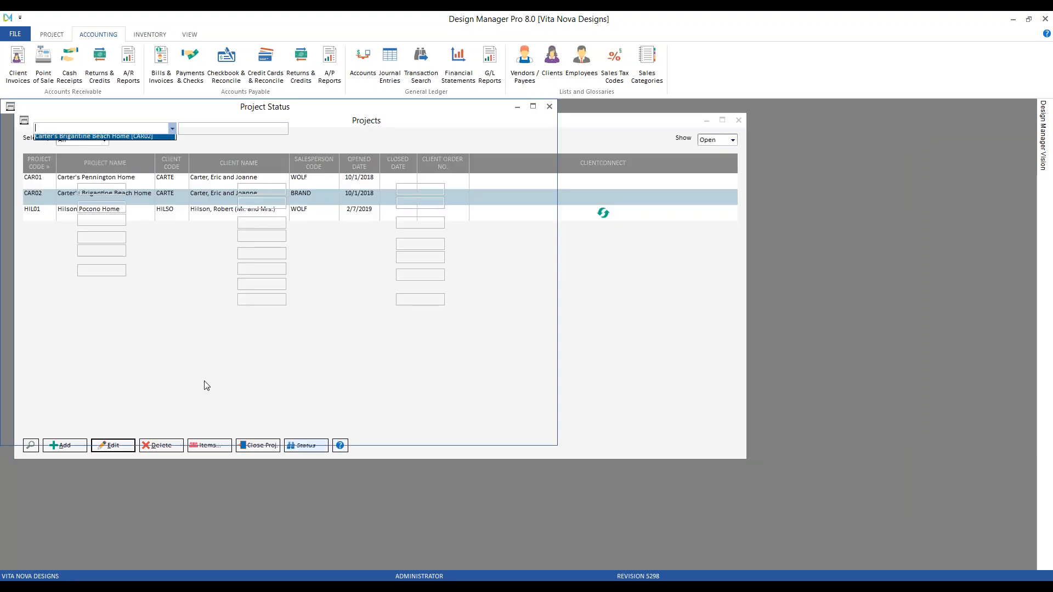
pyautogui.moveTo(125, 120); pyautogui.dragTo(199, 163)
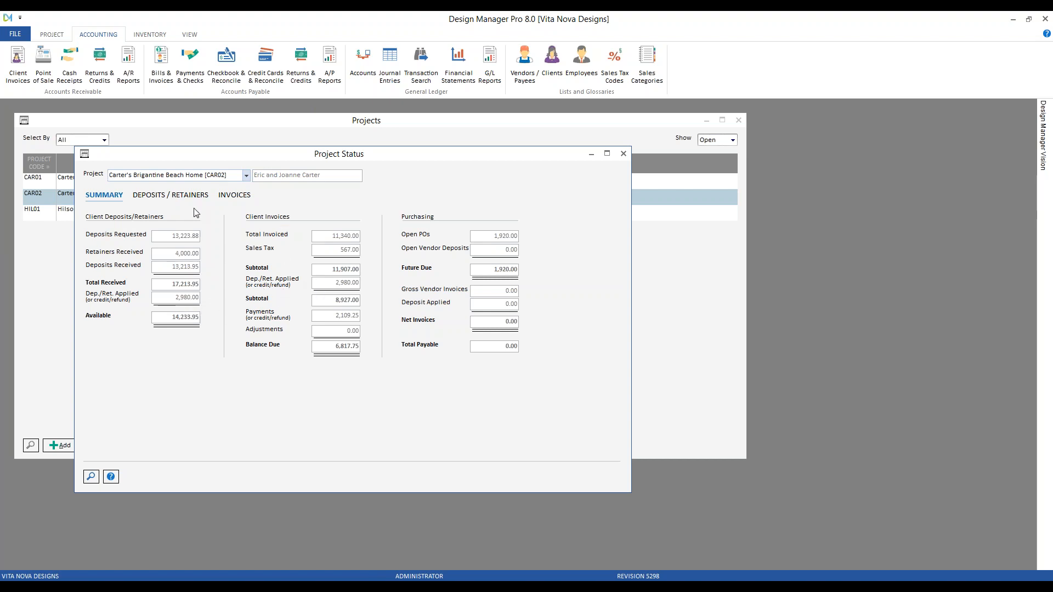
# - Review the Brigantine Beach Home project's deposits and retainers, both with and without the open/available-only filter
pyautogui.click(185, 195)
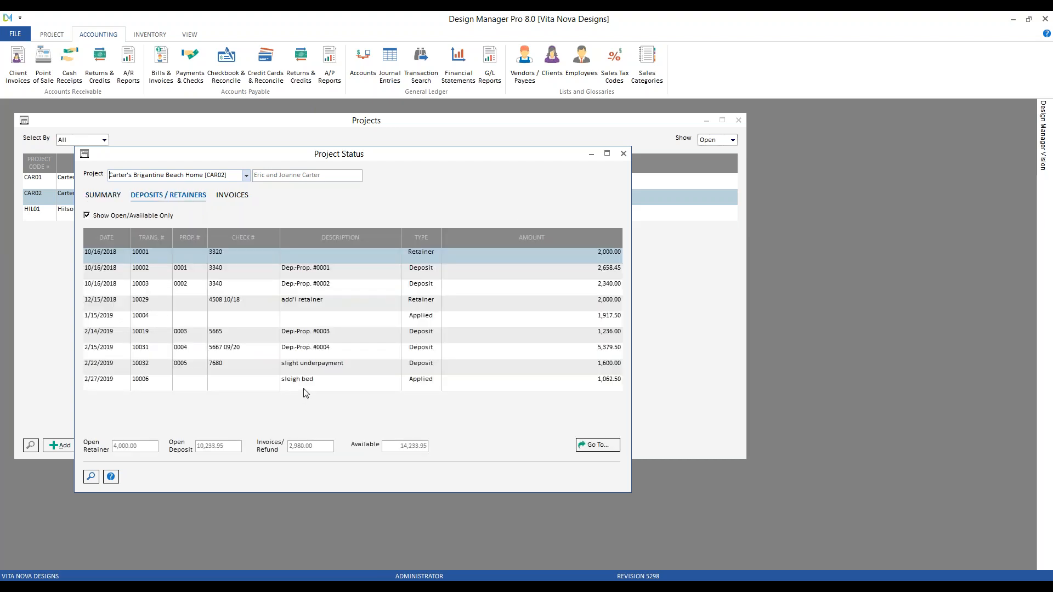
pyautogui.click(142, 216)
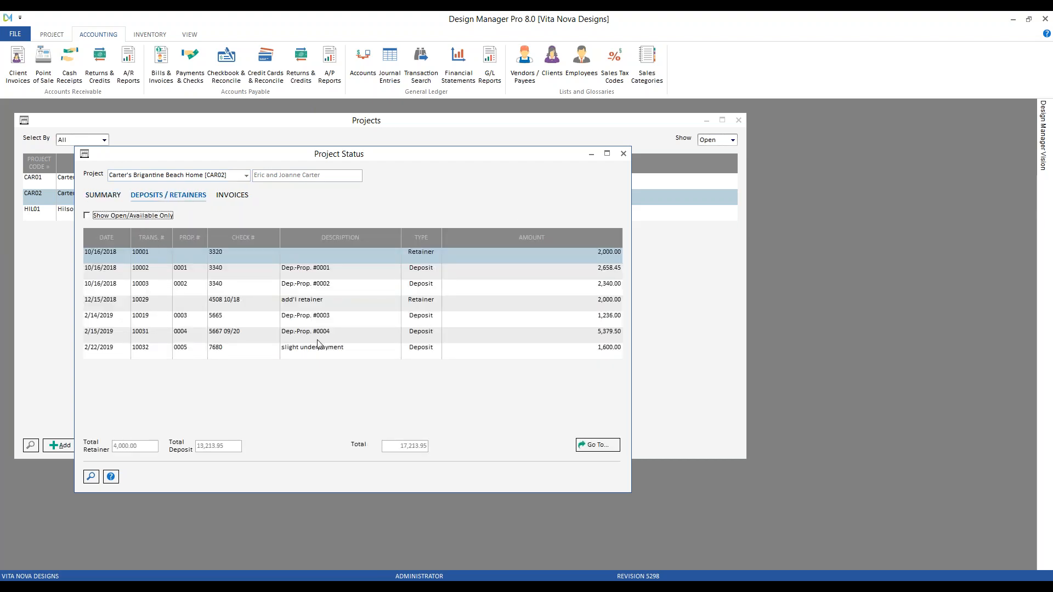
pyautogui.click(138, 215)
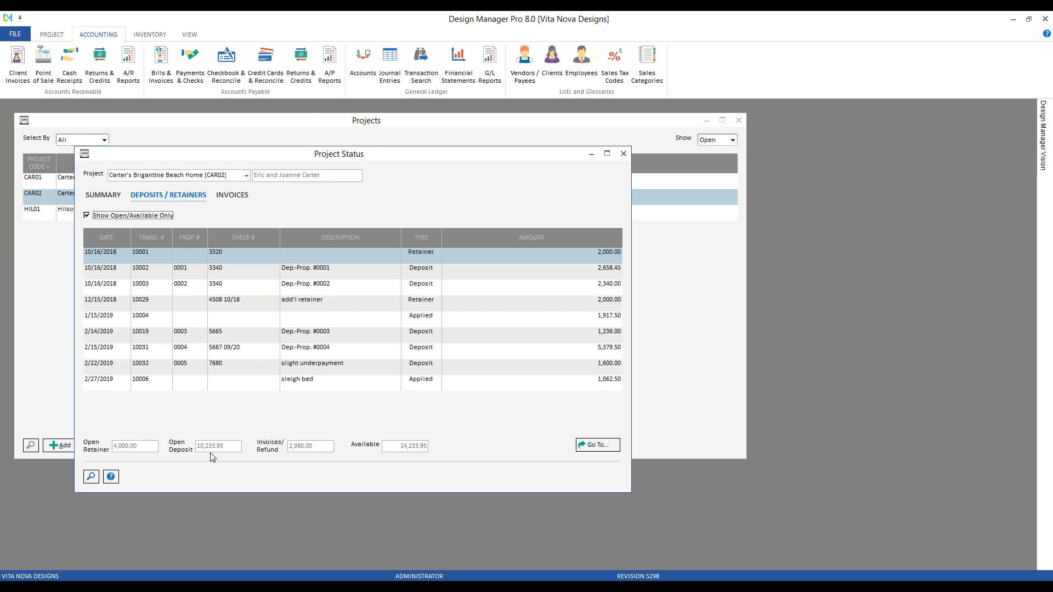
# - Review all the project's invoices, including closed ones and the reversal details, and close the status and projects windows
pyautogui.click(231, 196)
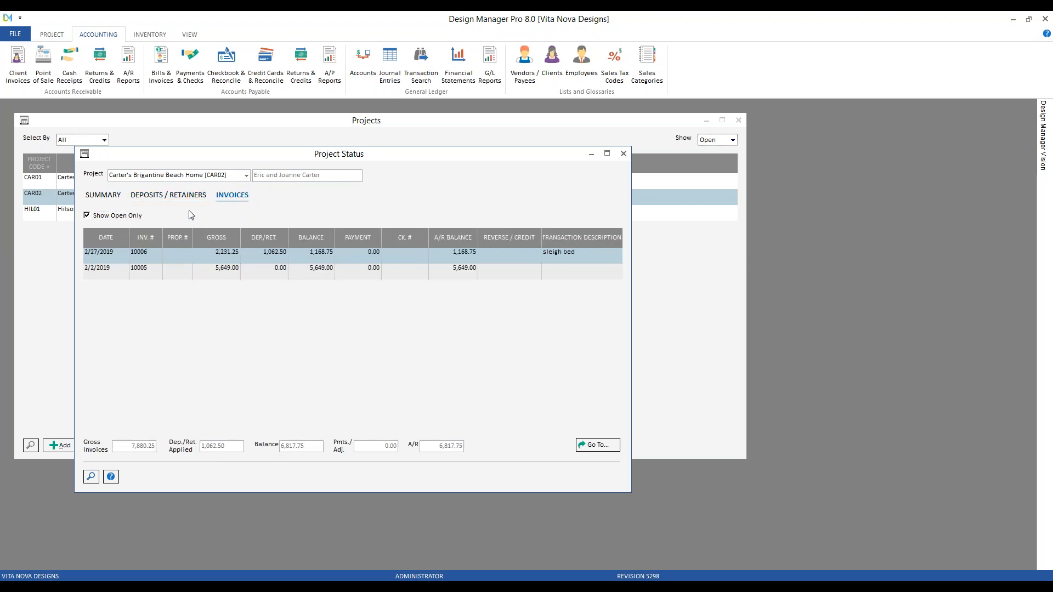
pyautogui.click(127, 218)
pyautogui.click(250, 256)
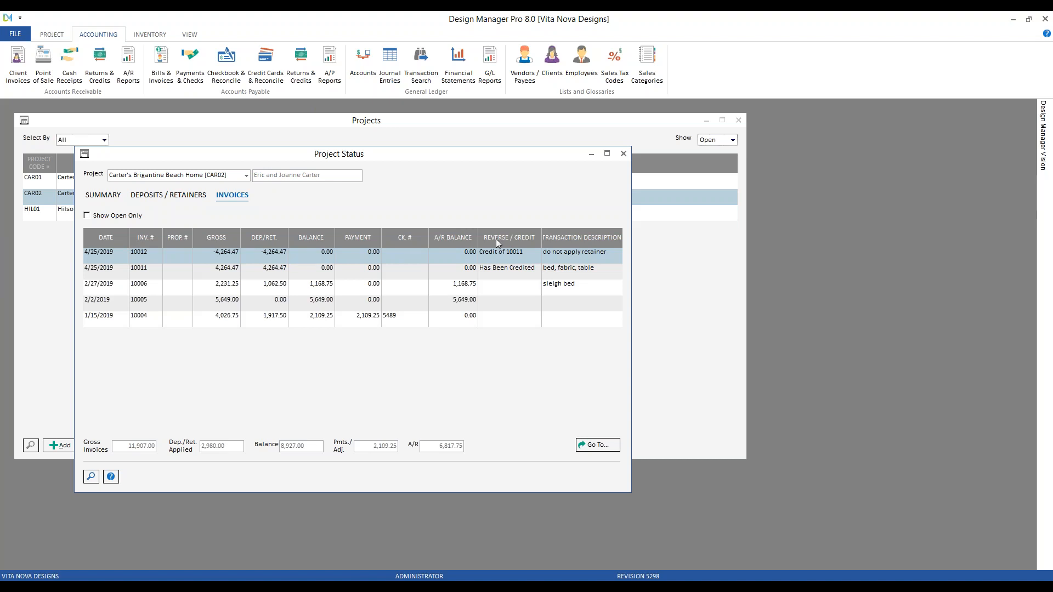
pyautogui.click(623, 154)
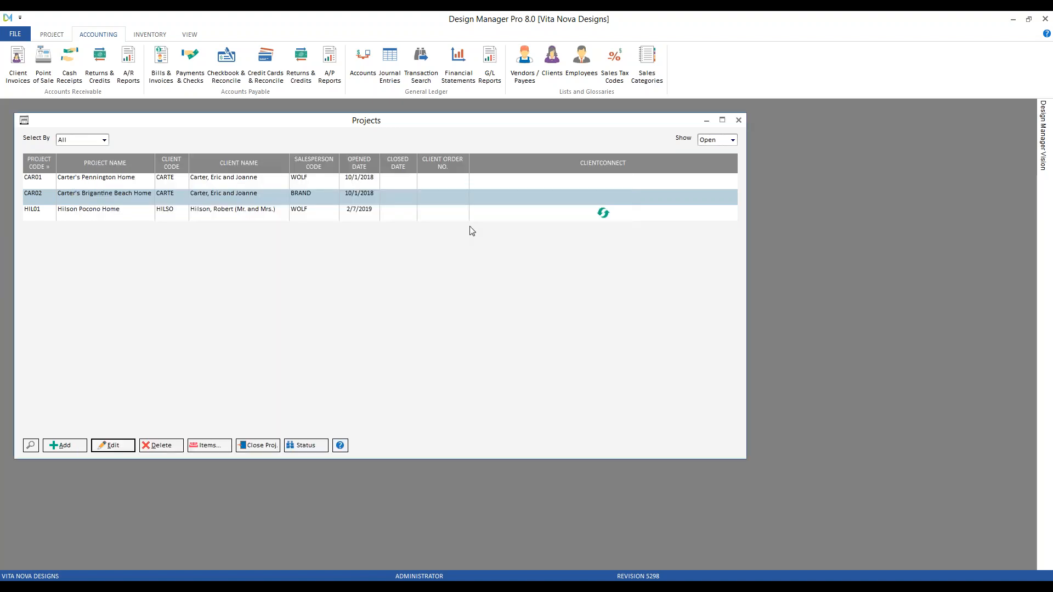
pyautogui.click(738, 122)
# - Examine the sleigh bed invoice (10006) in the existing client invoices list and close the list
pyautogui.click(18, 62)
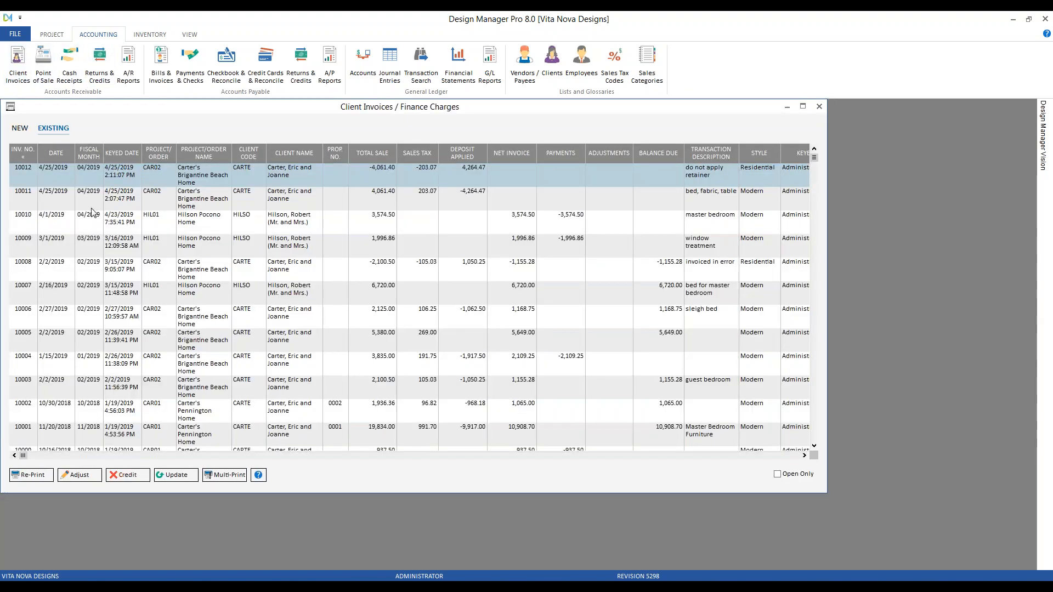
pyautogui.click(99, 317)
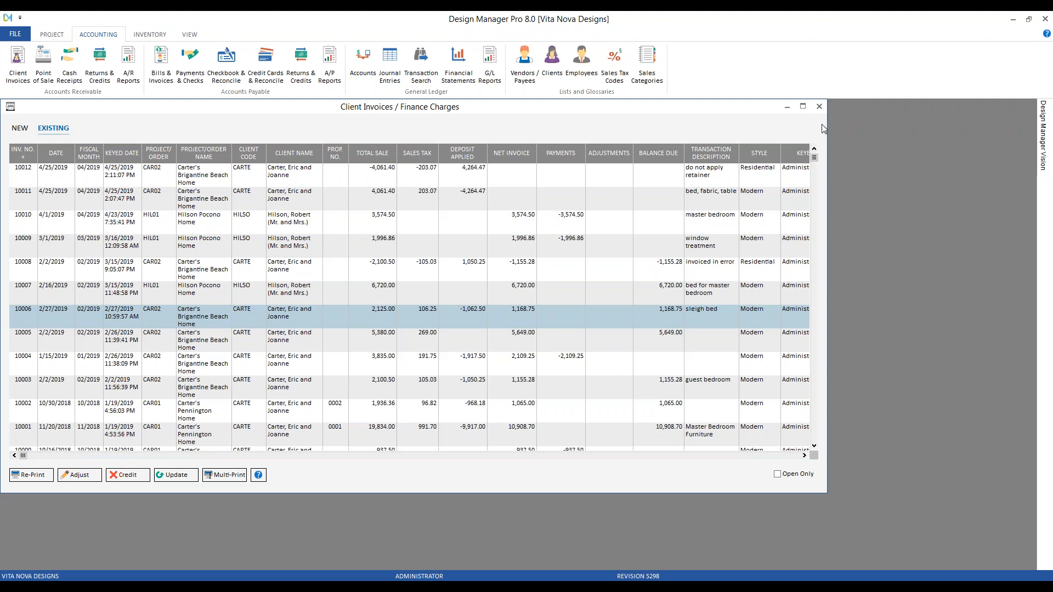
pyautogui.click(819, 107)
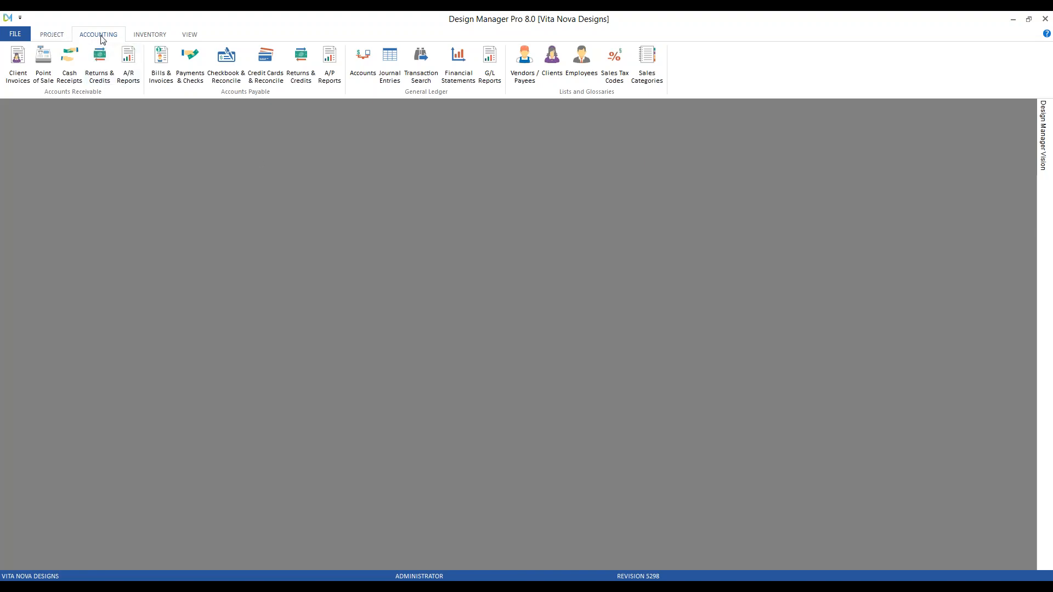
# - Start a new cash receipt for the Brigantine Beach Home project (CAR02)
pyautogui.click(74, 62)
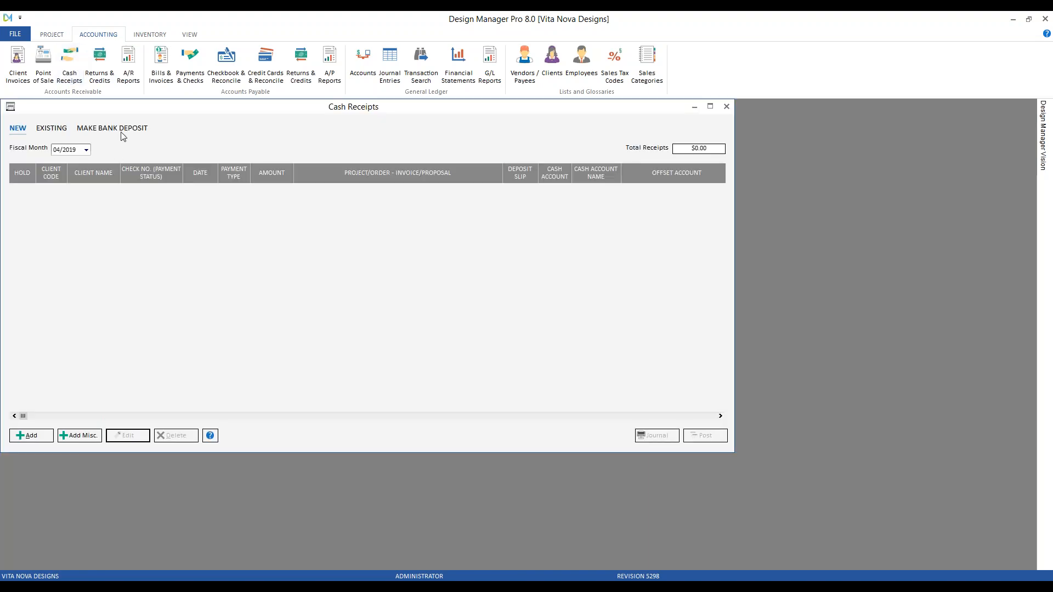
pyautogui.moveTo(126, 114); pyautogui.dragTo(179, 147)
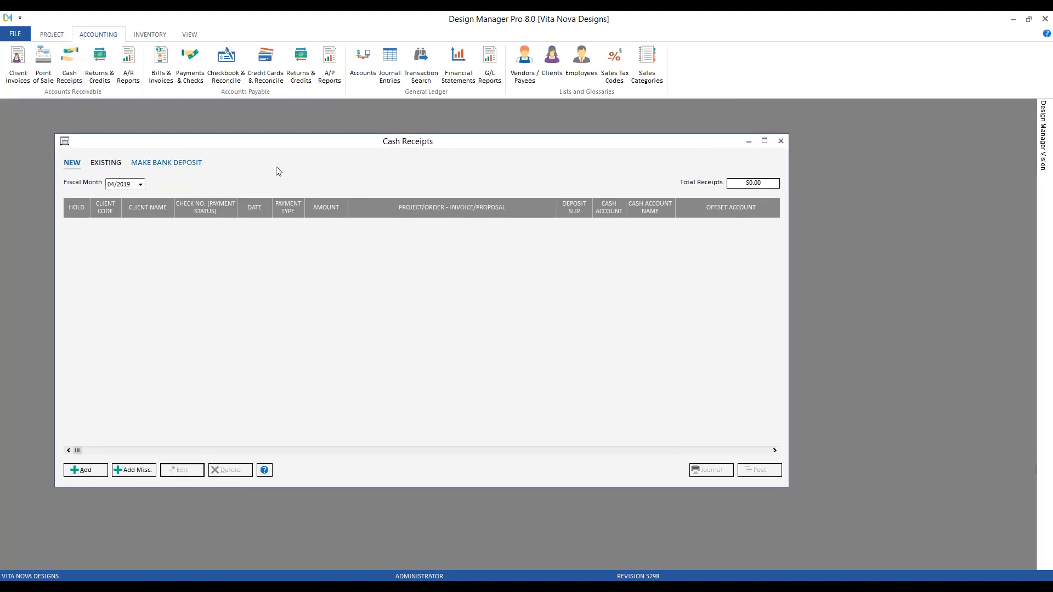
pyautogui.click(97, 472)
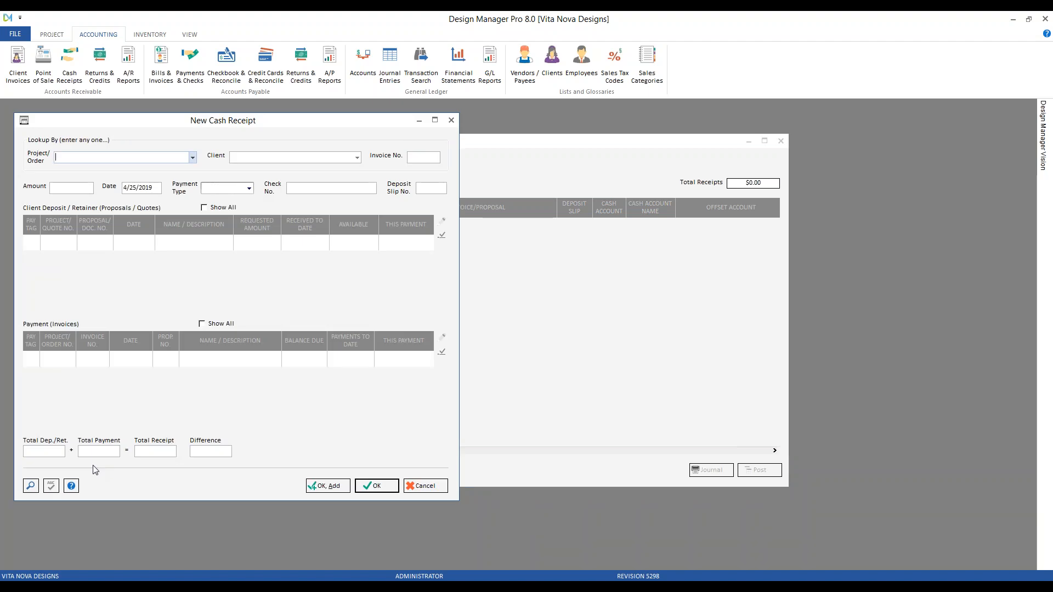
pyautogui.write('car')
pyautogui.press('Down')
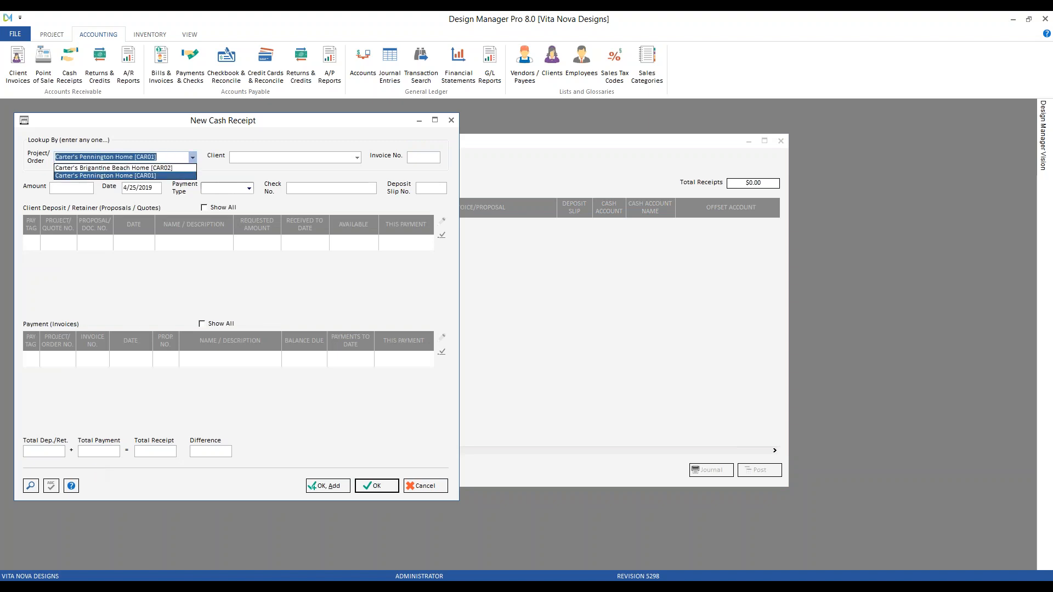
pyautogui.press('Up')
pyautogui.press('Return')
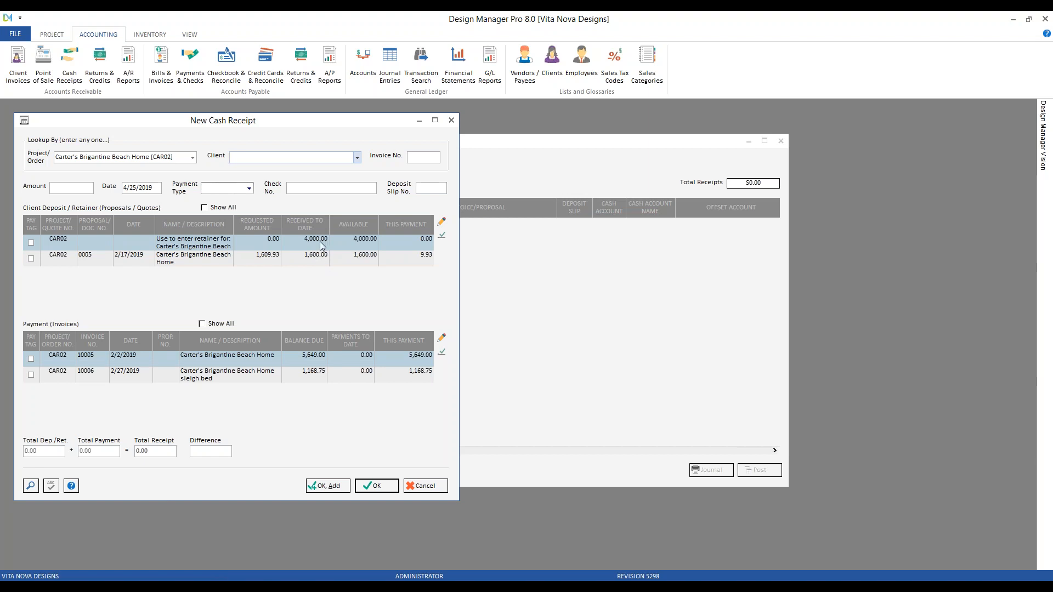
# - Set the receipt amount to 0.00, the payment type to CASH and the check number to "From Retainer"
pyautogui.click(207, 378)
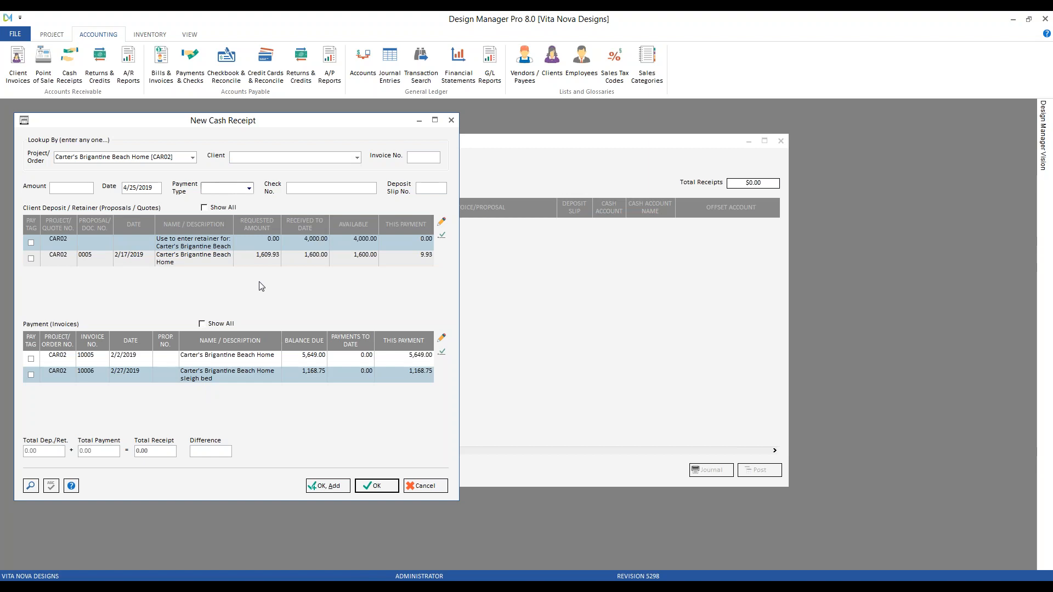
pyautogui.click(68, 189)
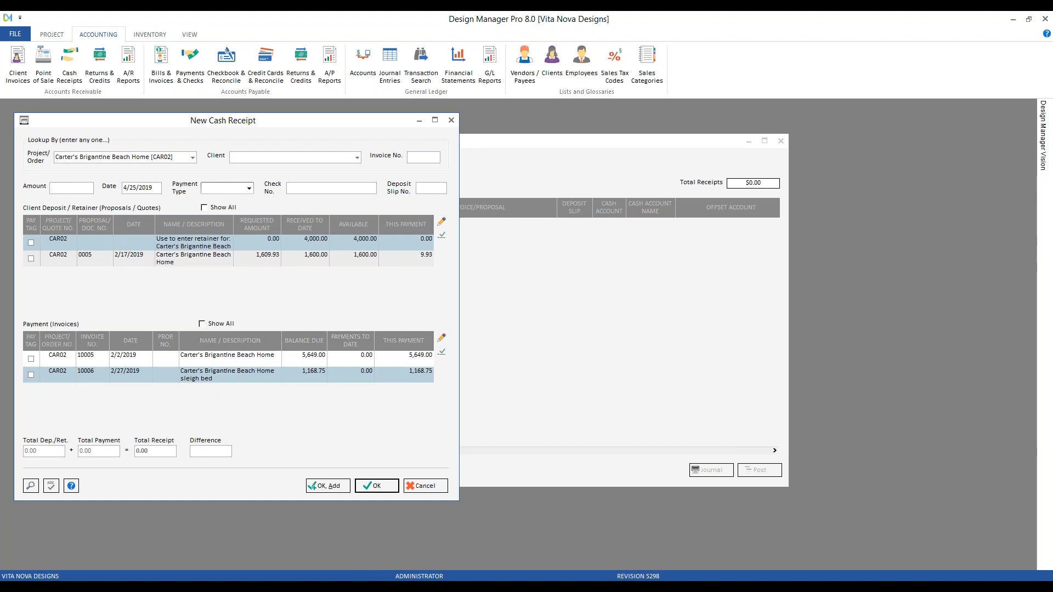
pyautogui.write('0')
pyautogui.press('Tab')
pyautogui.press('Tab')
pyautogui.click(248, 189)
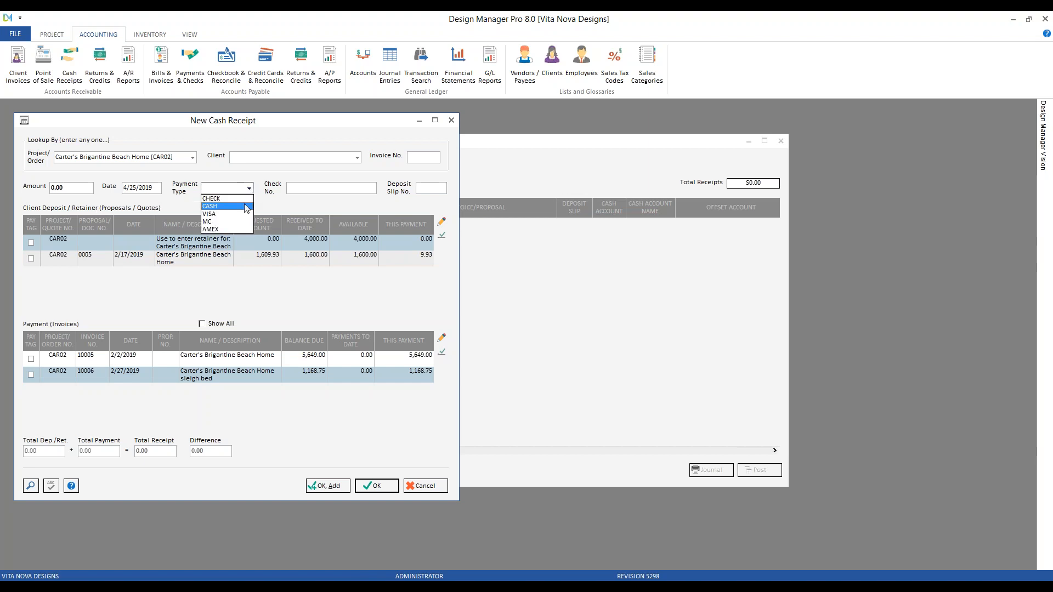
pyautogui.click(244, 206)
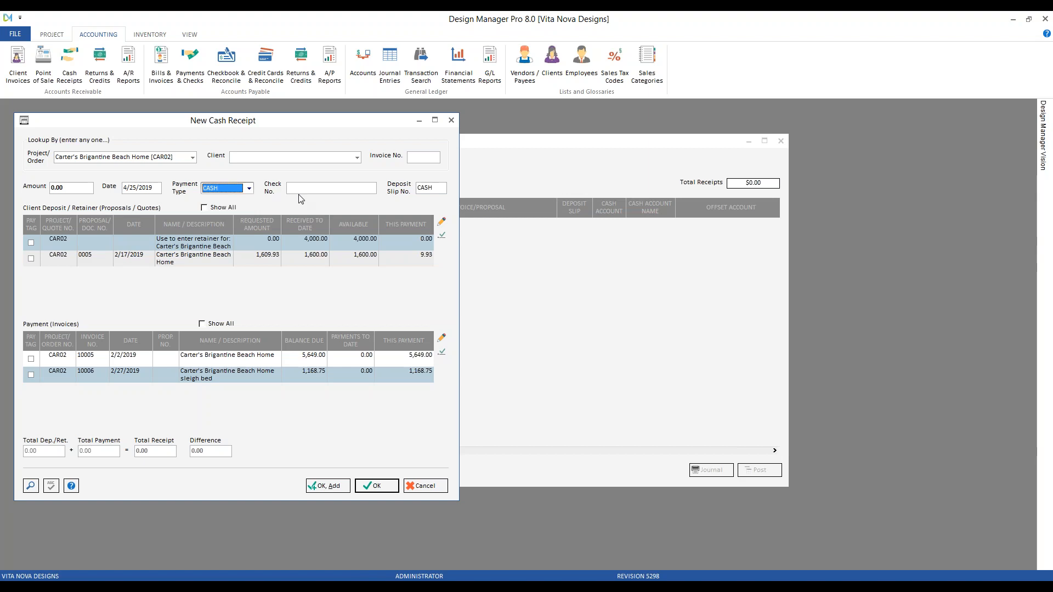
pyautogui.click(302, 190)
pyautogui.write('From Retailner')
# - Enter a retainer payment of -1,168.75 with transaction description "pay invoice 10006" on the project's retainer line
pyautogui.click(277, 239)
pyautogui.click(444, 222)
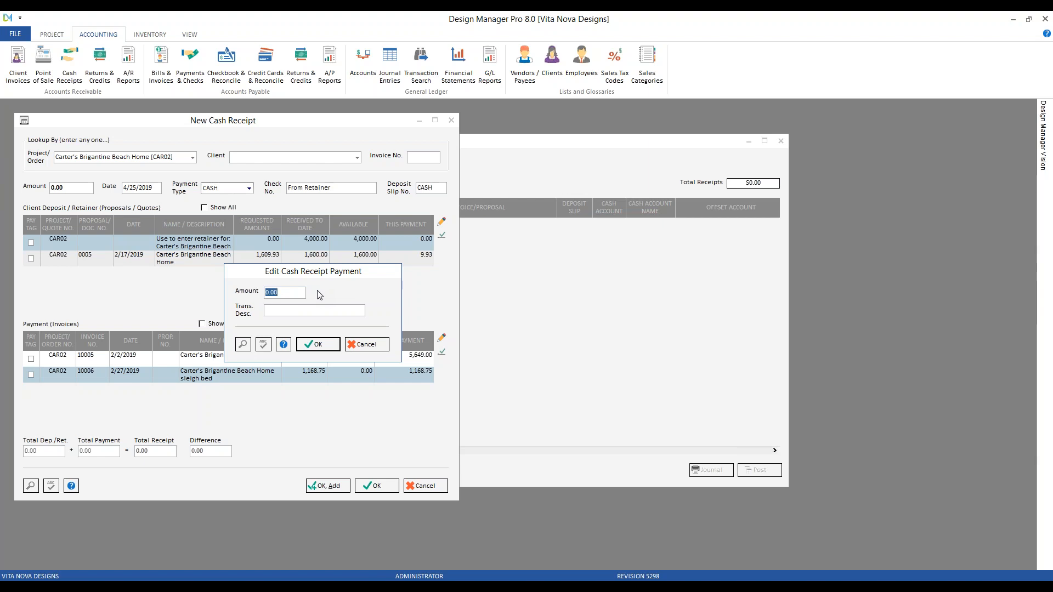
pyautogui.write('-1,168.75')
pyautogui.press('Tab')
pyautogui.write('pay invoice 10006')
pyautogui.click(316, 345)
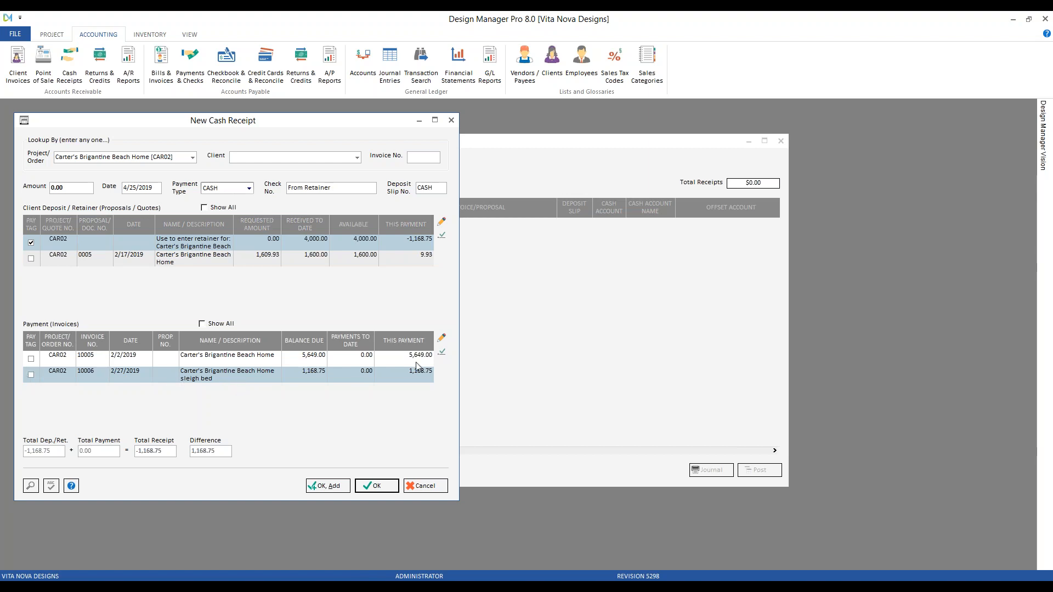
# - Tag invoice 10006 for payment of 1,168.75 with transaction description "from retainer"
pyautogui.click(441, 338)
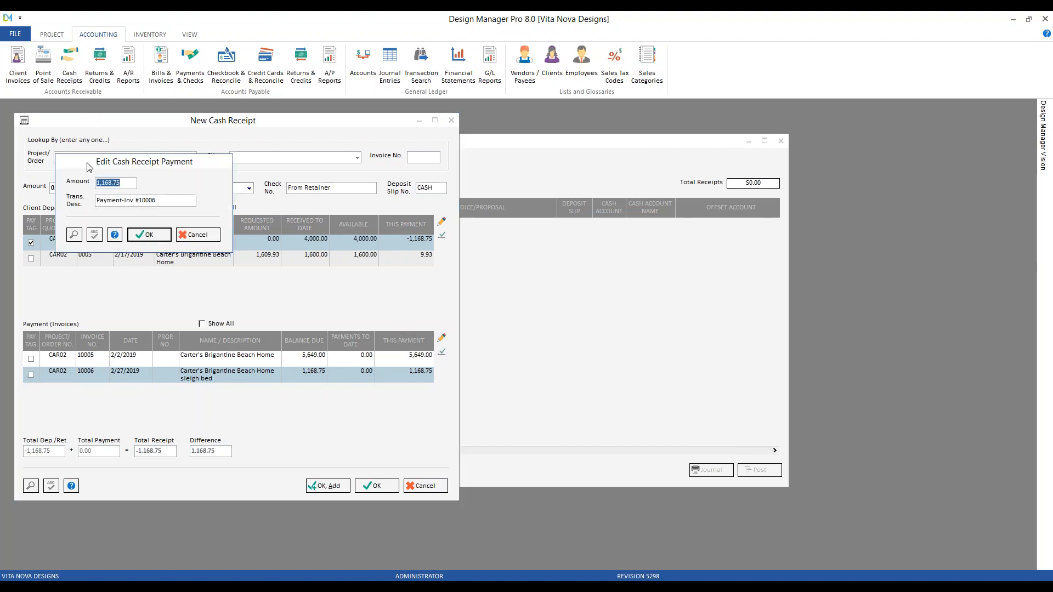
pyautogui.press('Tab')
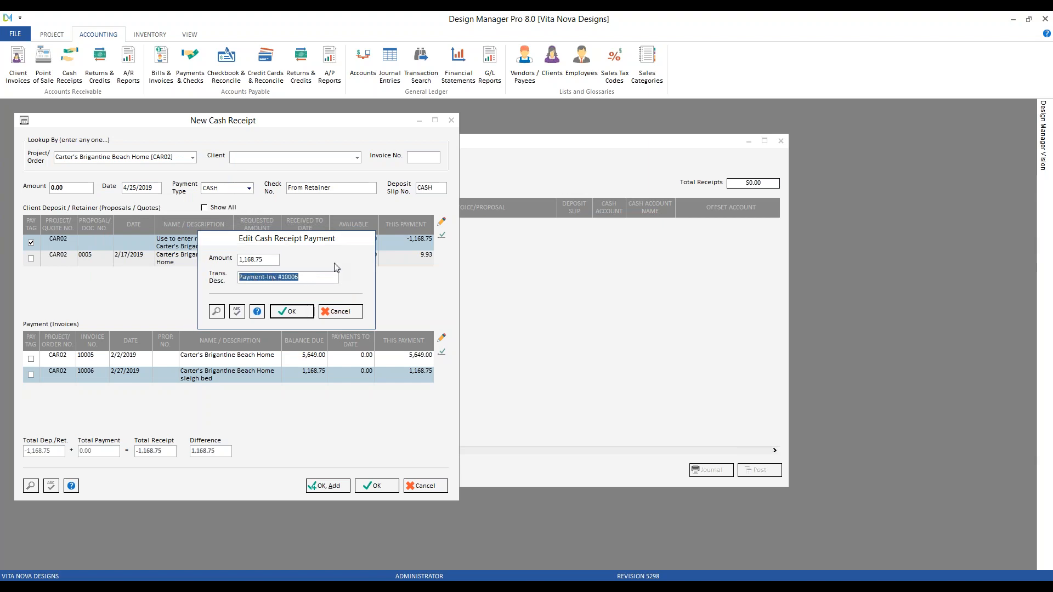
pyautogui.write('from retainer')
pyautogui.press('Return')
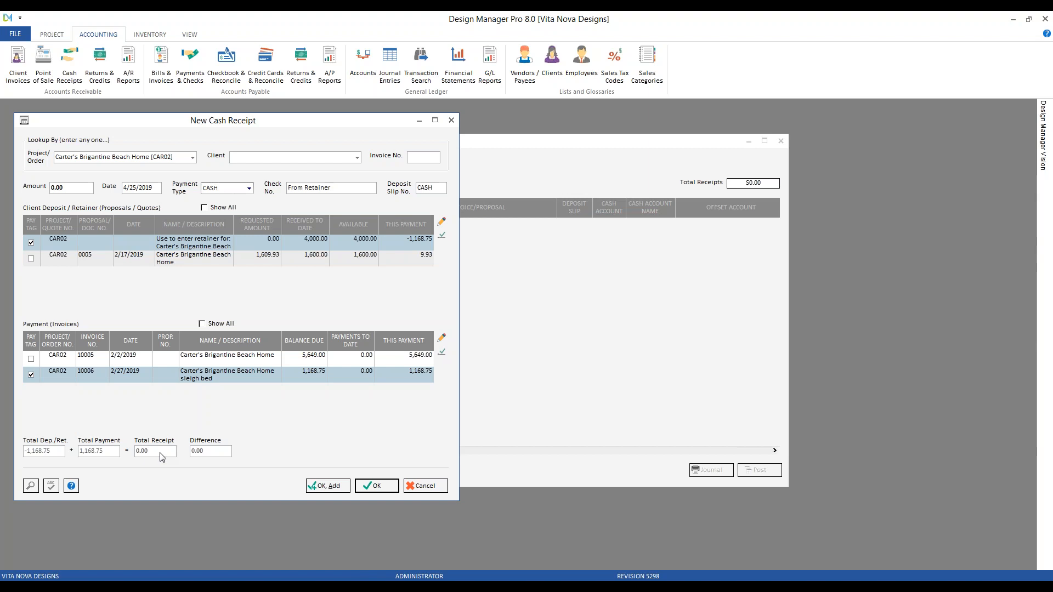
# - Save the zero-amount cash receipt and post it
pyautogui.click(67, 188)
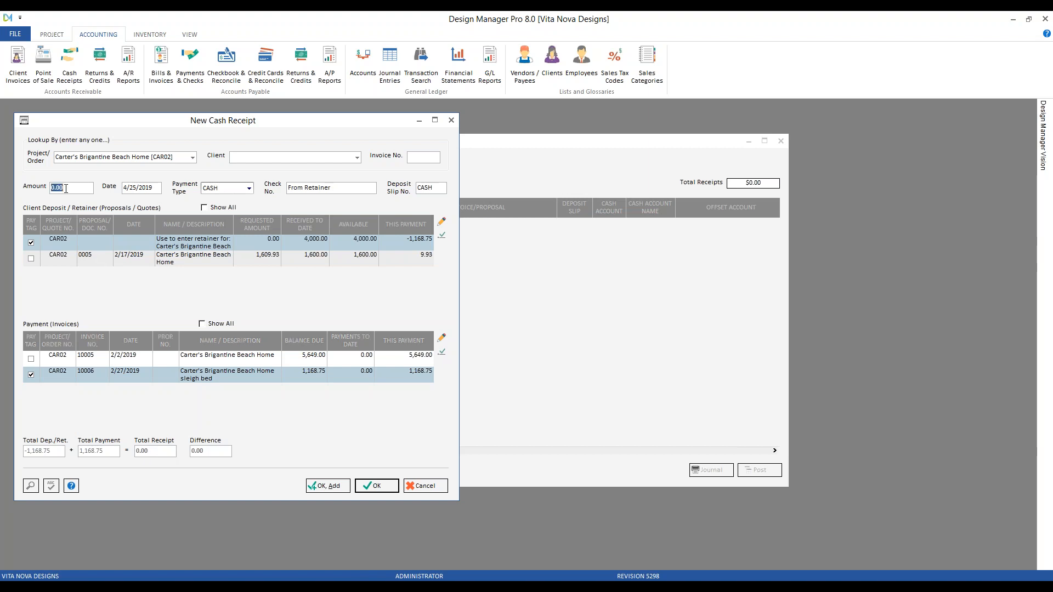
pyautogui.click(379, 485)
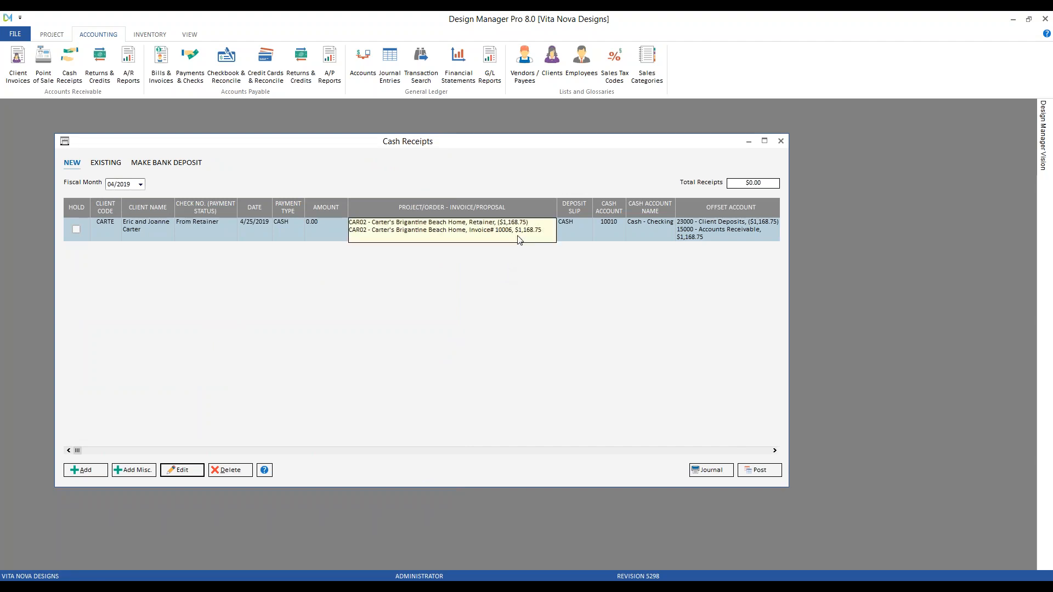
pyautogui.click(762, 471)
pyautogui.click(591, 348)
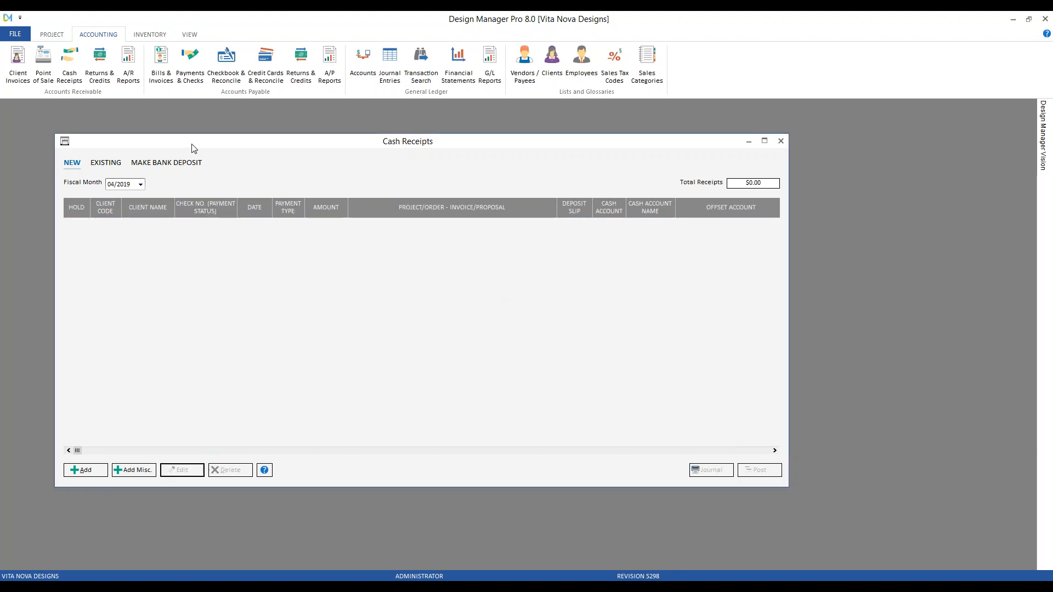
# - Examine the retainer and payment distribution of the posted "From Retainer" receipt among existing receipts, and close the cash receipts window
pyautogui.click(114, 164)
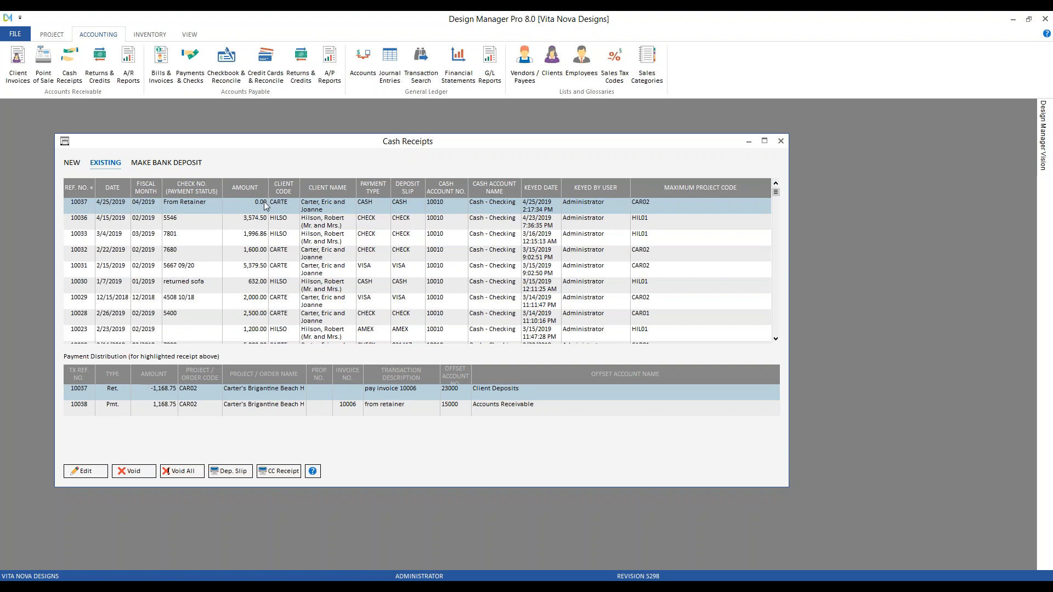
pyautogui.click(234, 404)
pyautogui.click(231, 393)
pyautogui.click(235, 407)
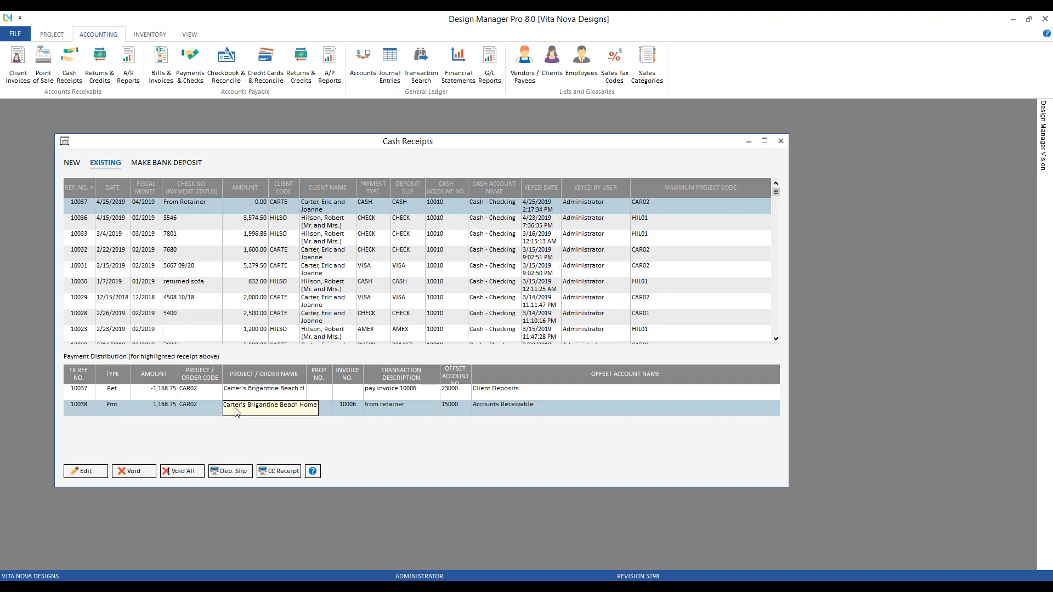
pyautogui.click(294, 392)
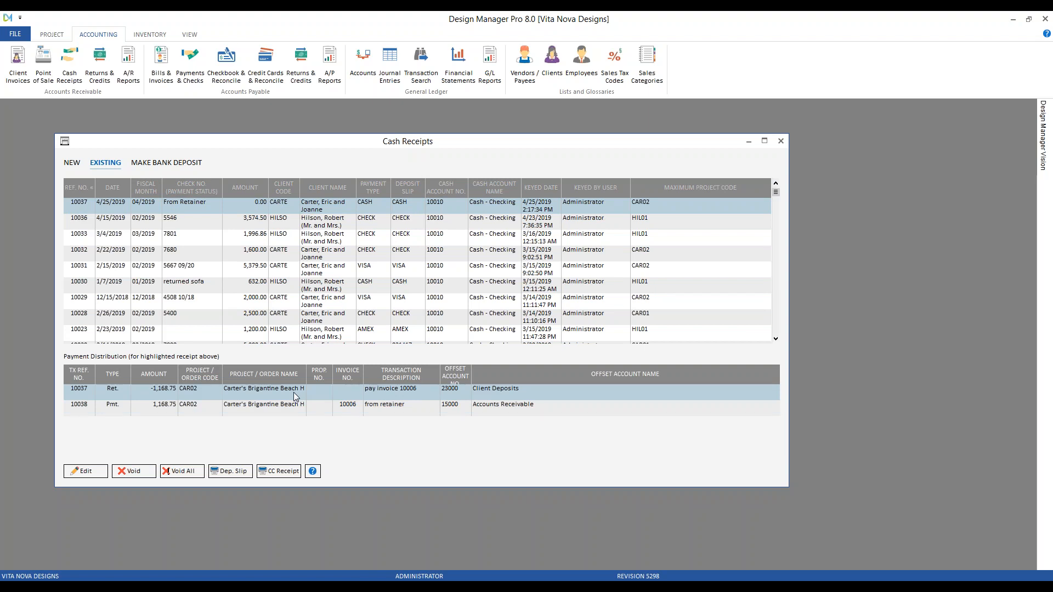
pyautogui.click(780, 142)
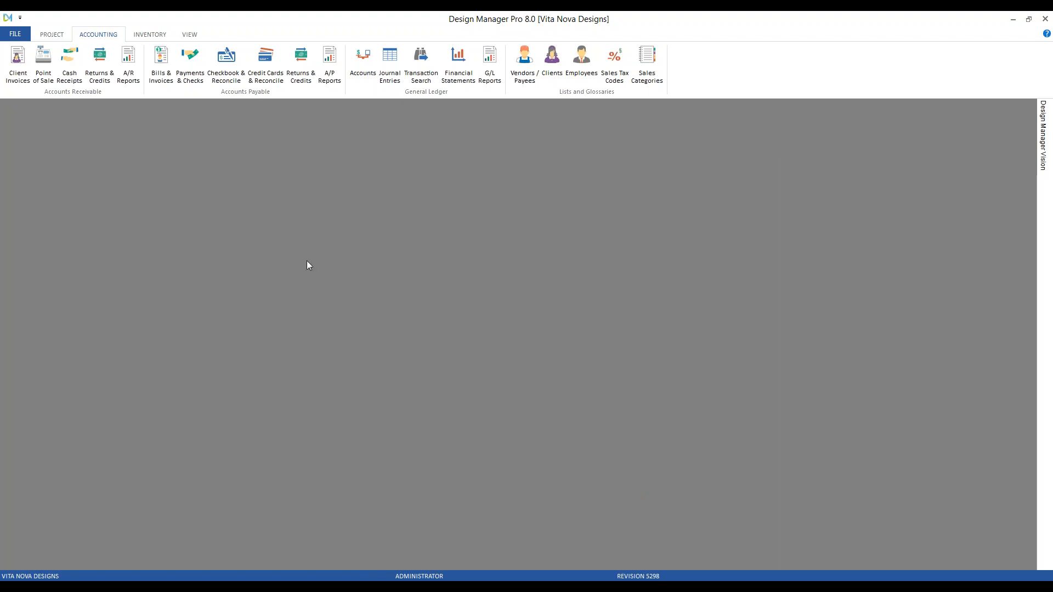
# - Review the Brigantine Beach Home project (CAR02) status after the receipt: summary, deposits/retainers and open invoices
pyautogui.click(51, 34)
pyautogui.click(24, 54)
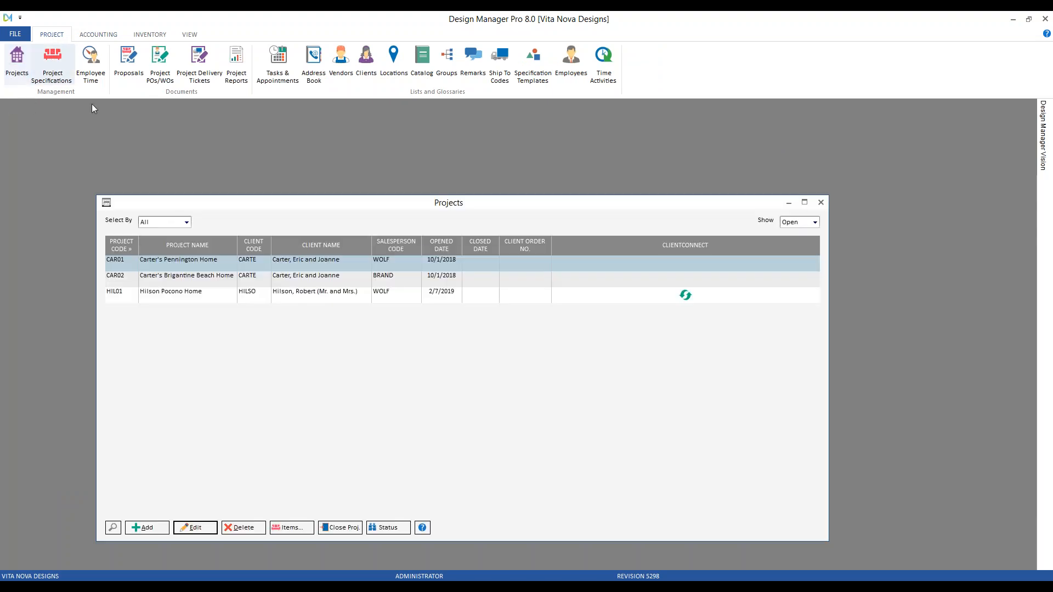
pyautogui.click(218, 280)
pyautogui.click(387, 530)
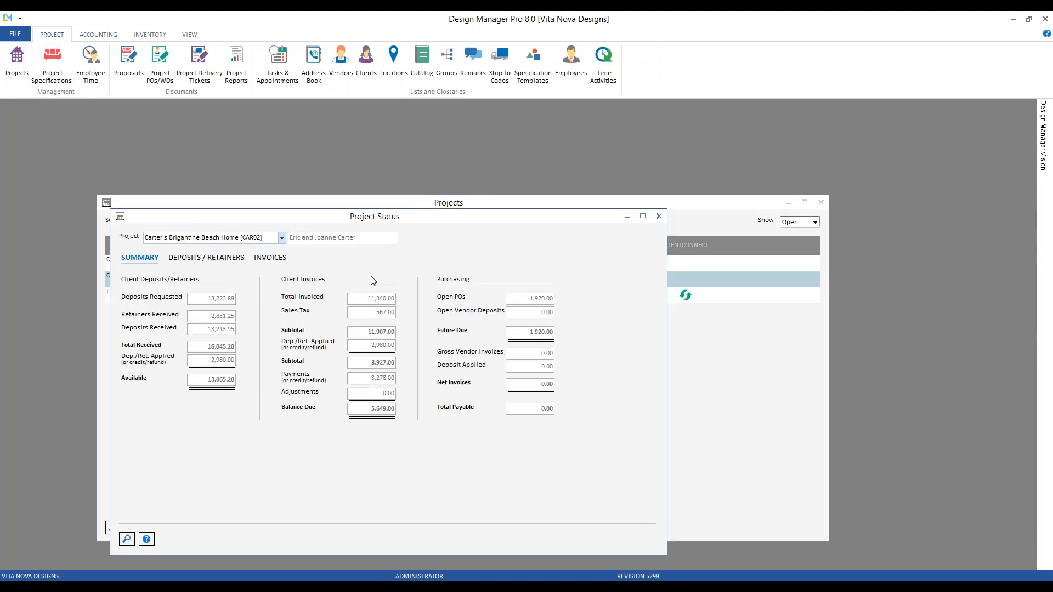
pyautogui.moveTo(273, 214); pyautogui.dragTo(235, 156)
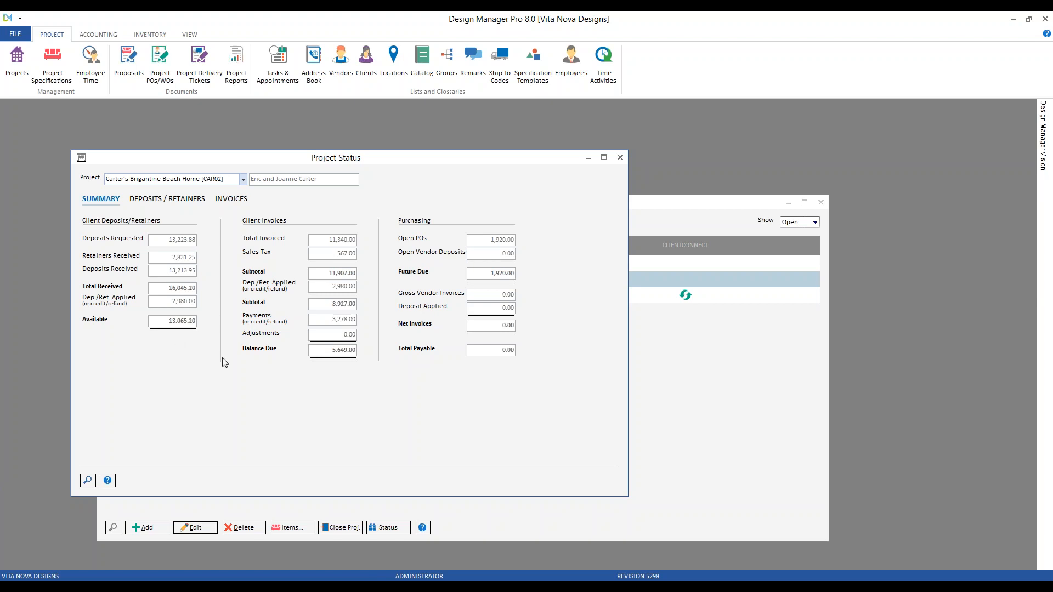
pyautogui.click(193, 199)
pyautogui.click(150, 402)
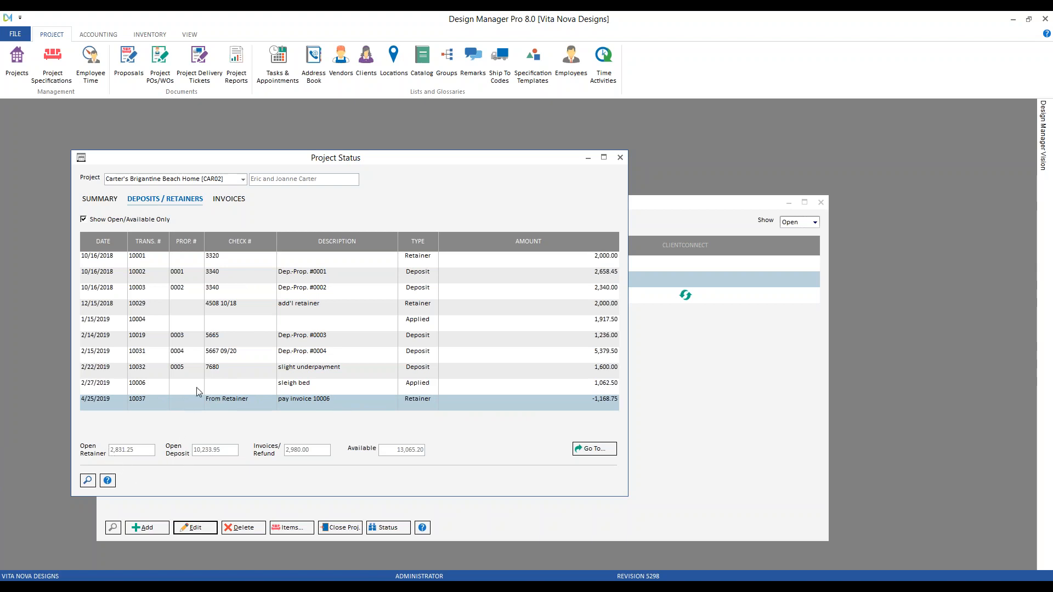
pyautogui.click(235, 202)
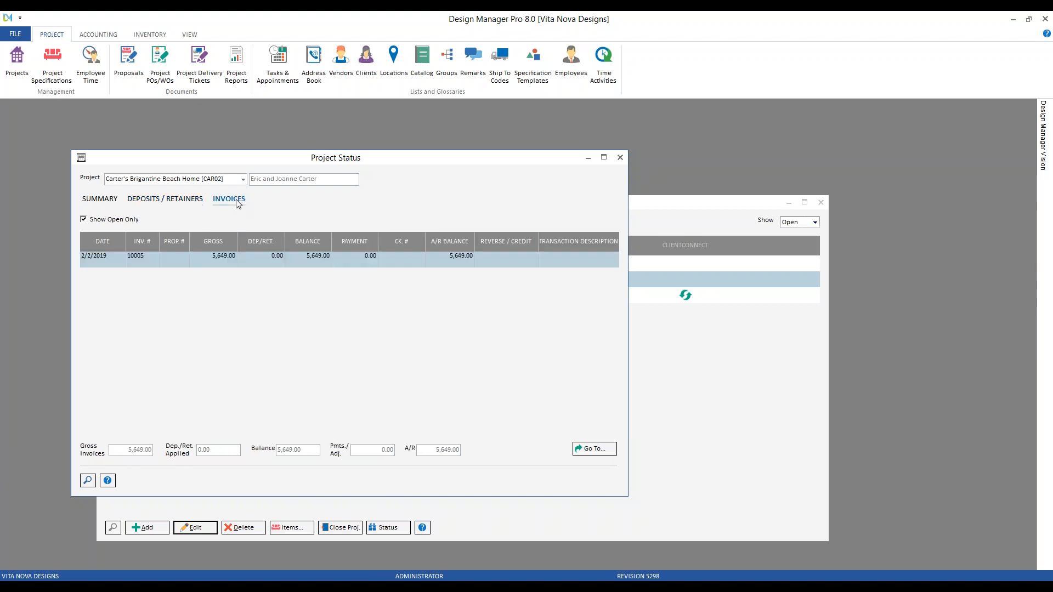
# - List all of the project's invoices, including closed ones, and open invoice 10006 in the client invoices list
pyautogui.click(123, 221)
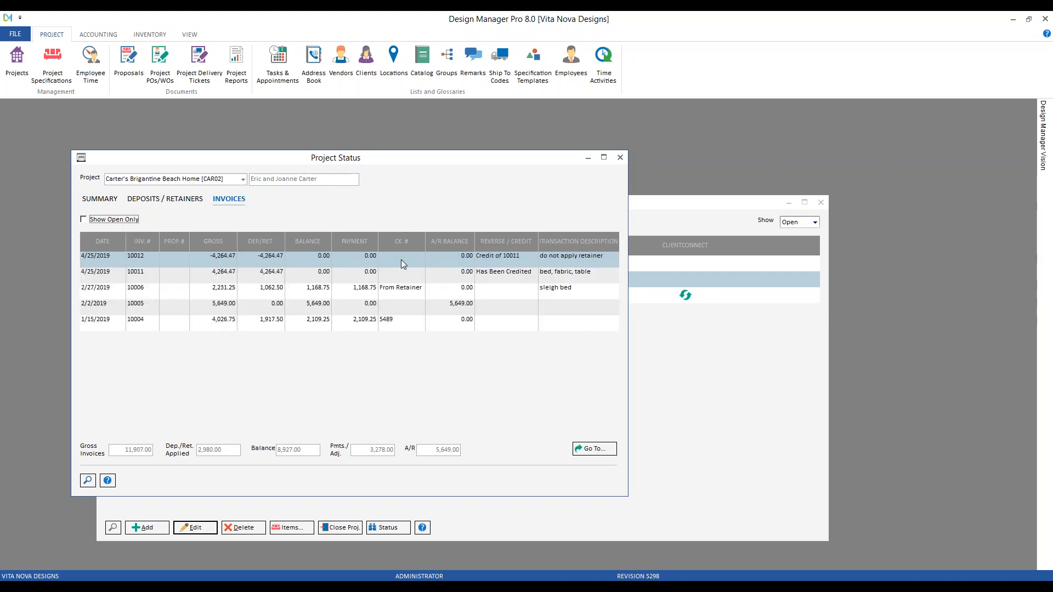
pyautogui.click(170, 297)
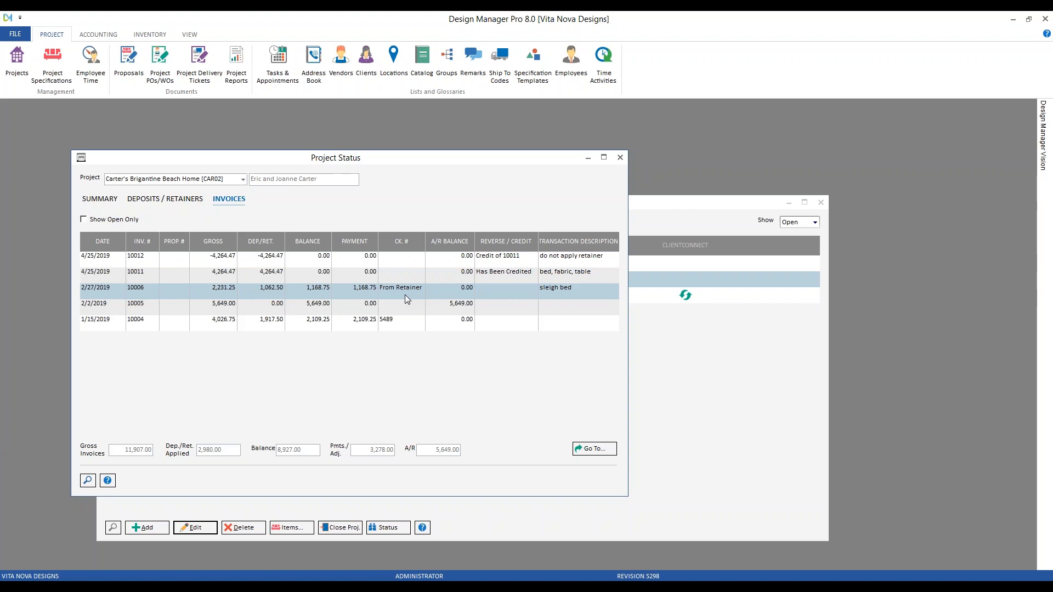
pyautogui.click(593, 451)
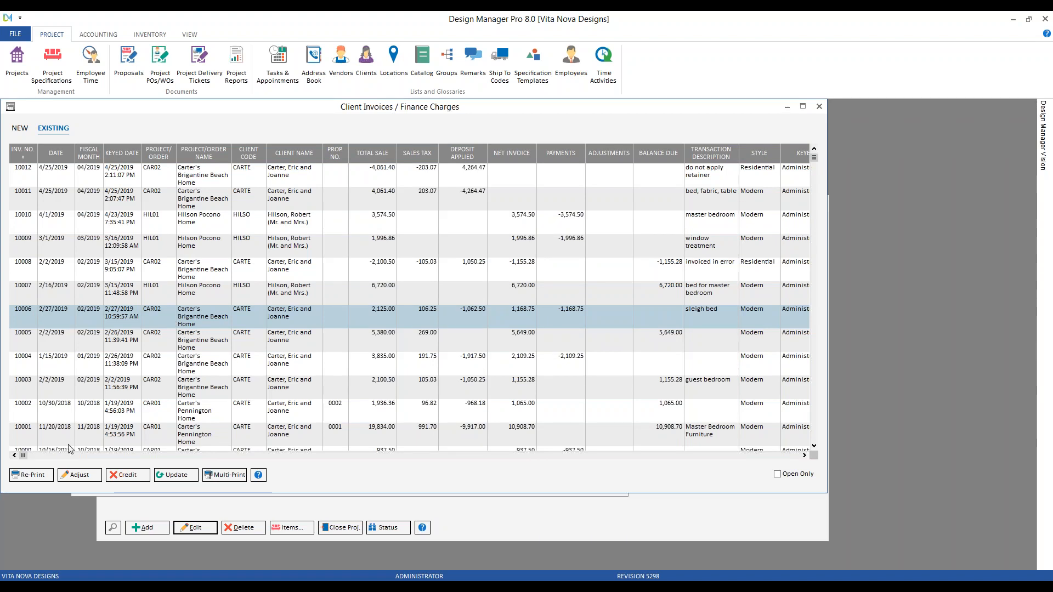
# - Re-print invoice 10006 with payments shown, review the payment section in the print preview, and close the preview
pyautogui.click(33, 475)
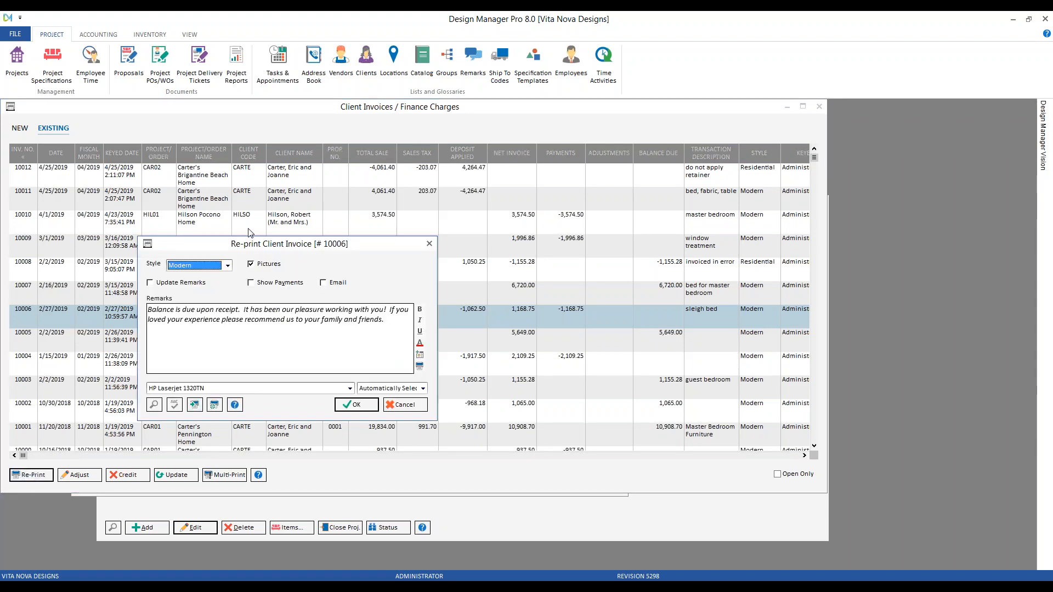
pyautogui.click(282, 284)
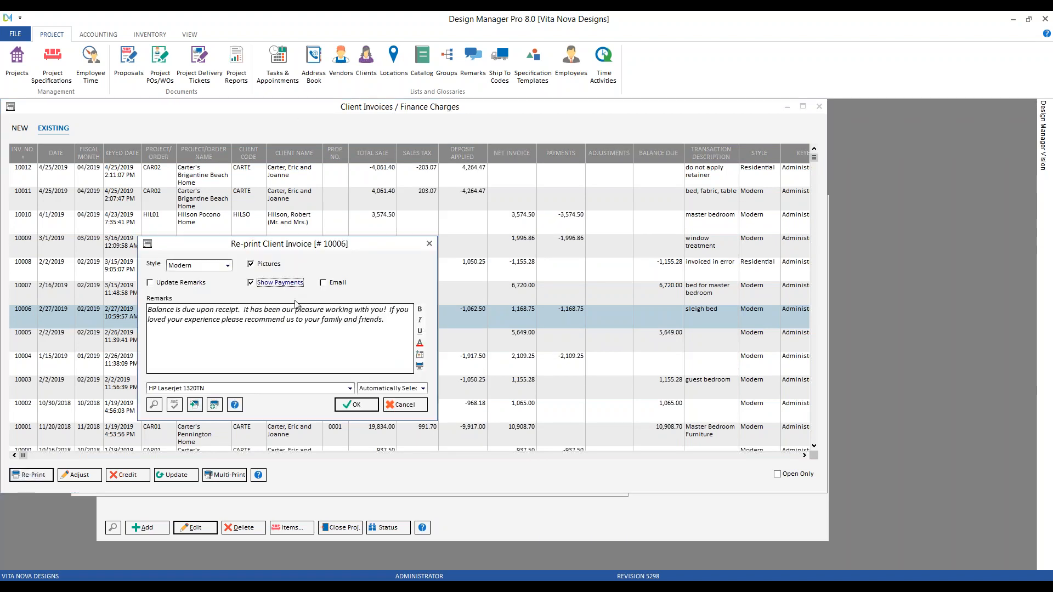
pyautogui.click(356, 405)
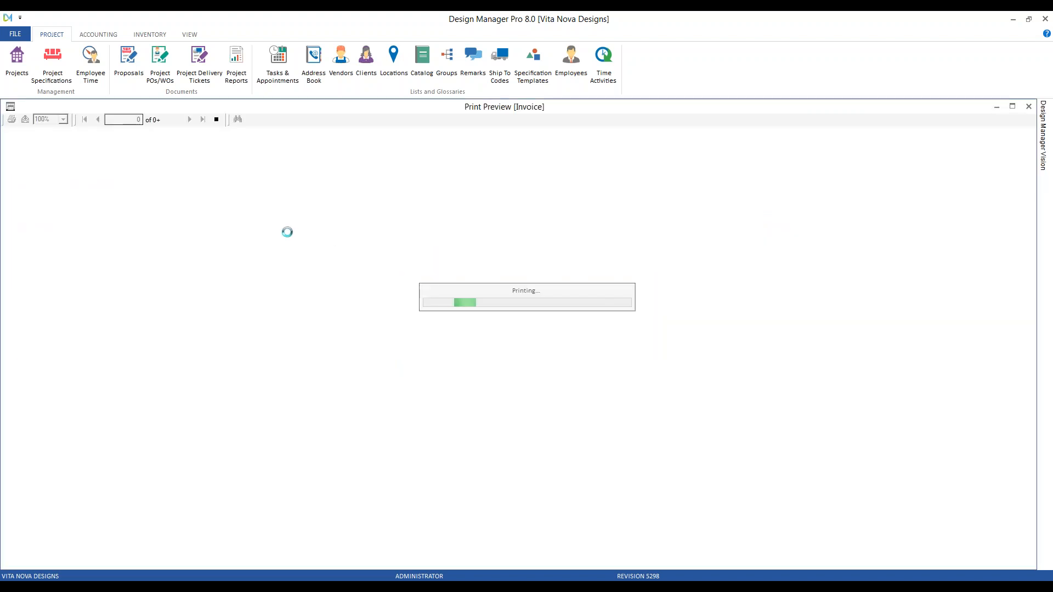
pyautogui.scroll(-3, 174, 210)
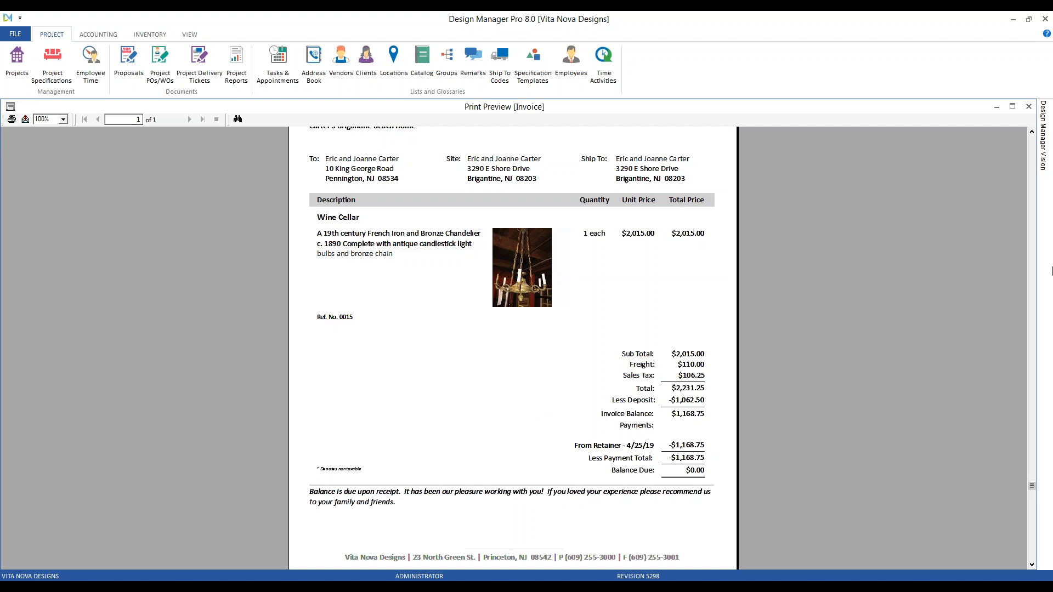
pyautogui.click(1028, 108)
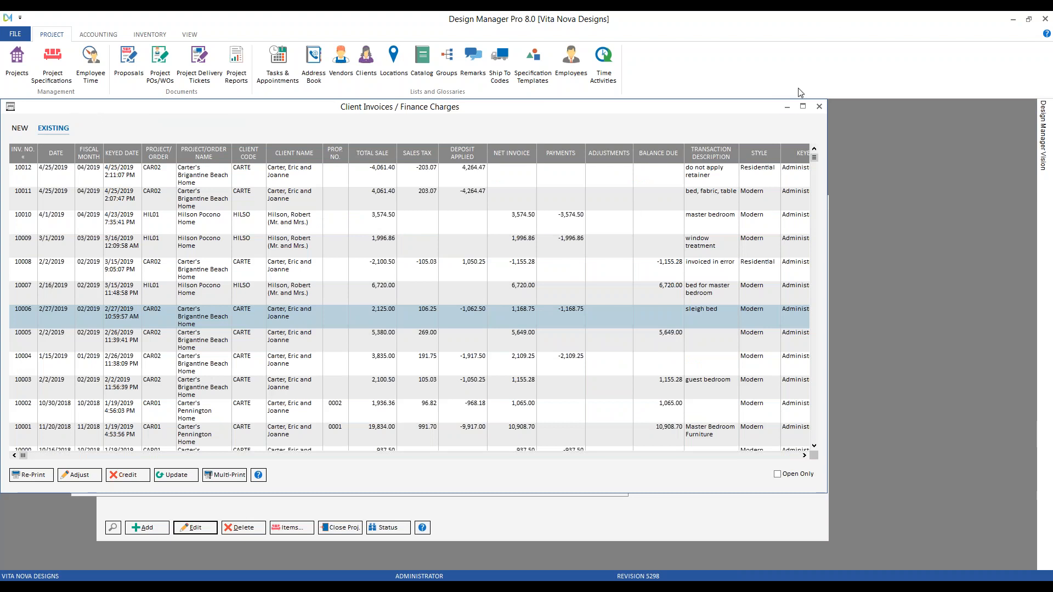
# - Close the client invoices list and the Brigantine Beach Home project status
pyautogui.click(786, 106)
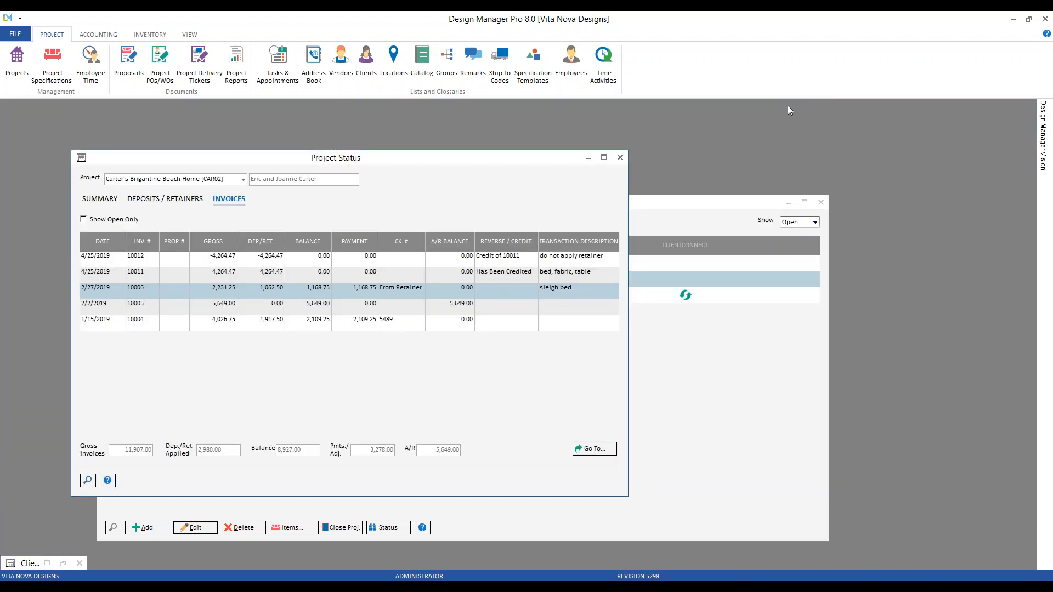
pyautogui.click(79, 563)
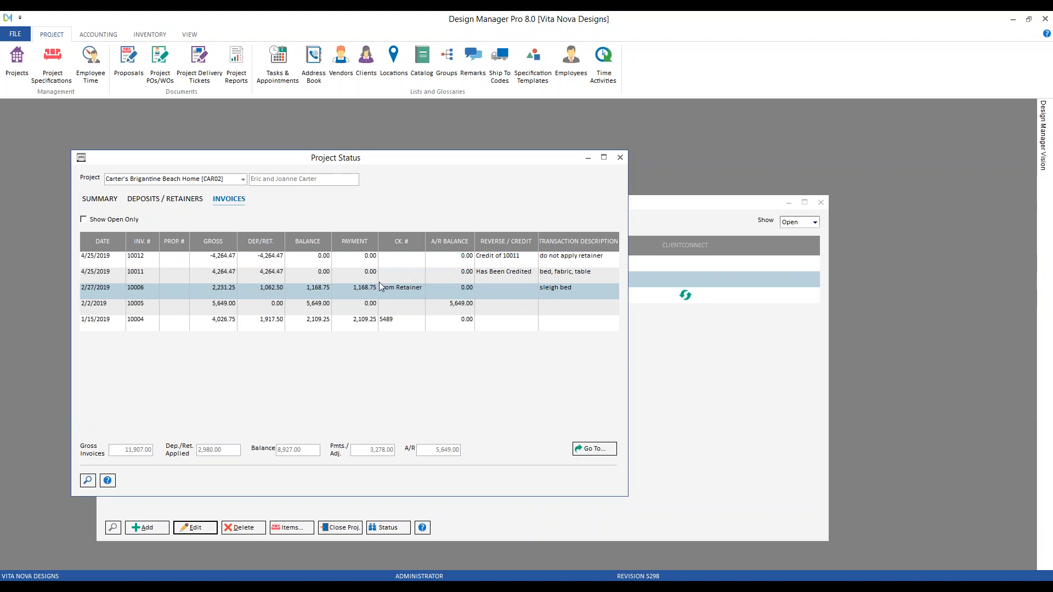
pyautogui.click(620, 158)
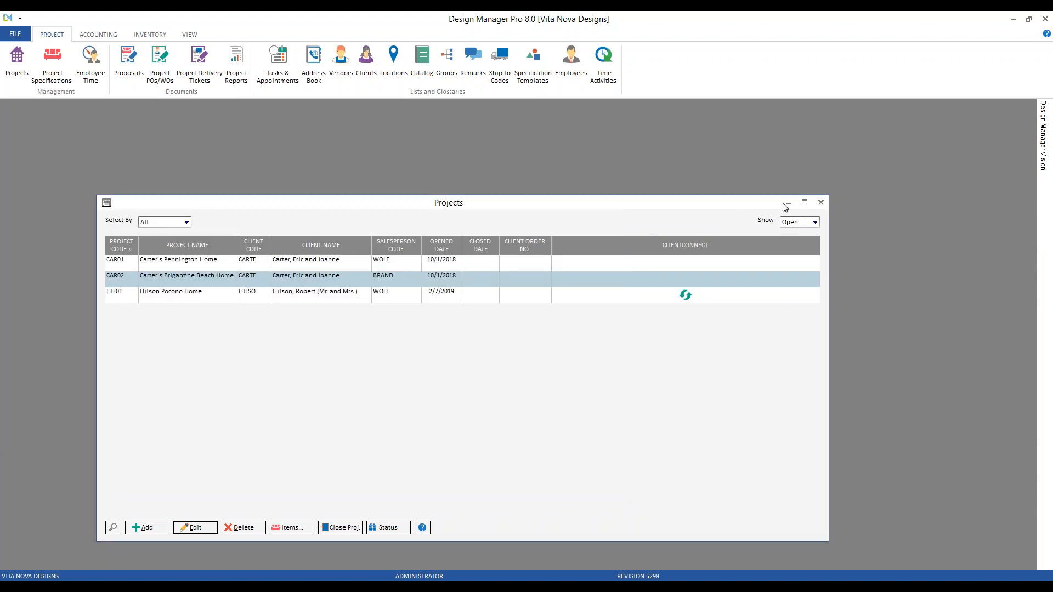
# - Review the Pennington Home project (CAR01) status summary and open retainers, close it and minimize the projects list
pyautogui.click(788, 202)
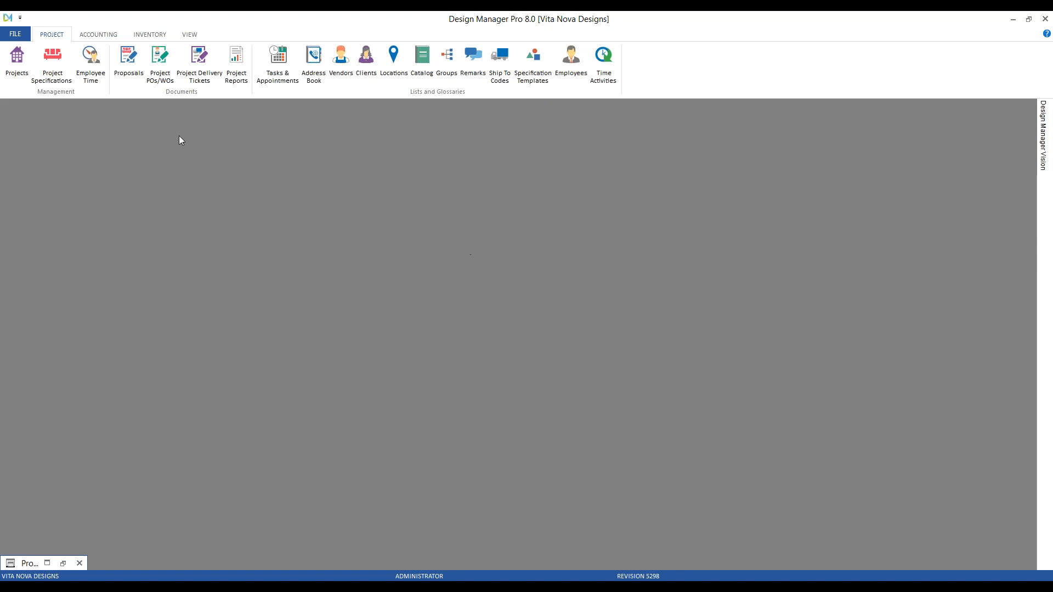
pyautogui.click(63, 563)
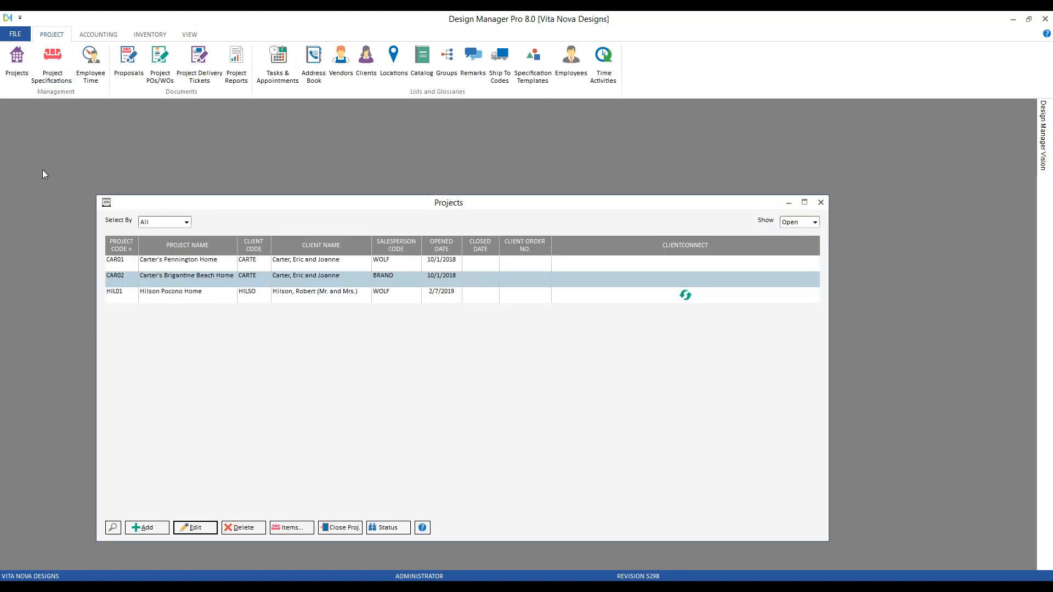
pyautogui.moveTo(185, 204); pyautogui.dragTo(144, 174)
pyautogui.click(153, 228)
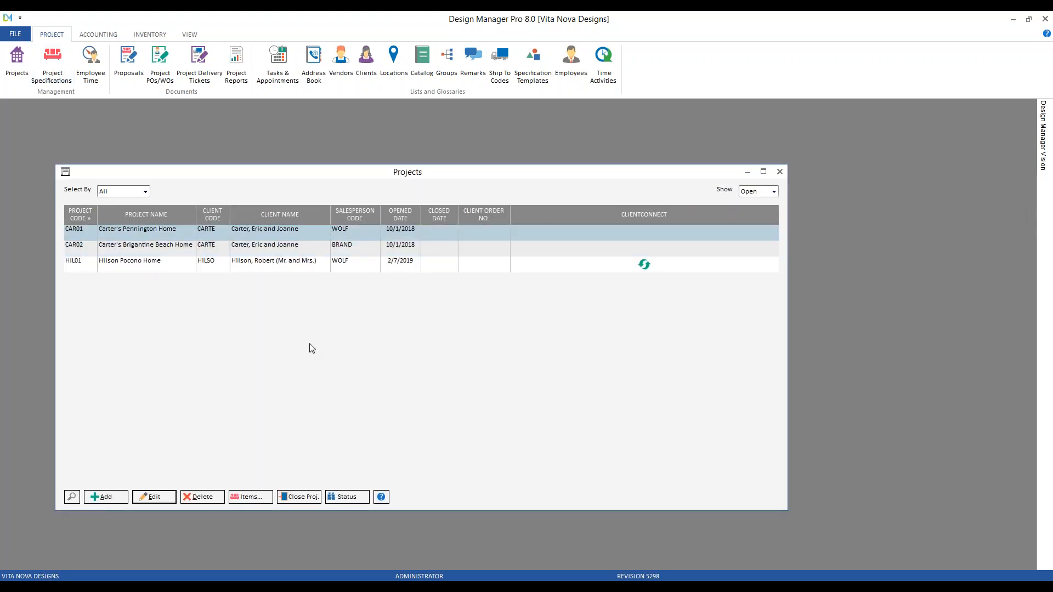
pyautogui.click(349, 496)
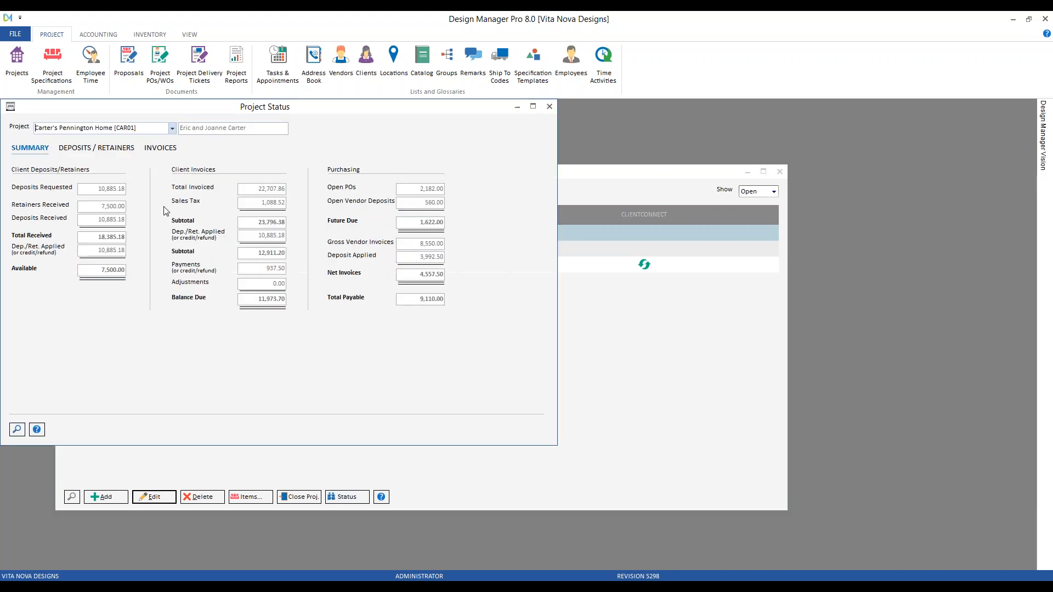
pyautogui.moveTo(130, 110); pyautogui.dragTo(191, 154)
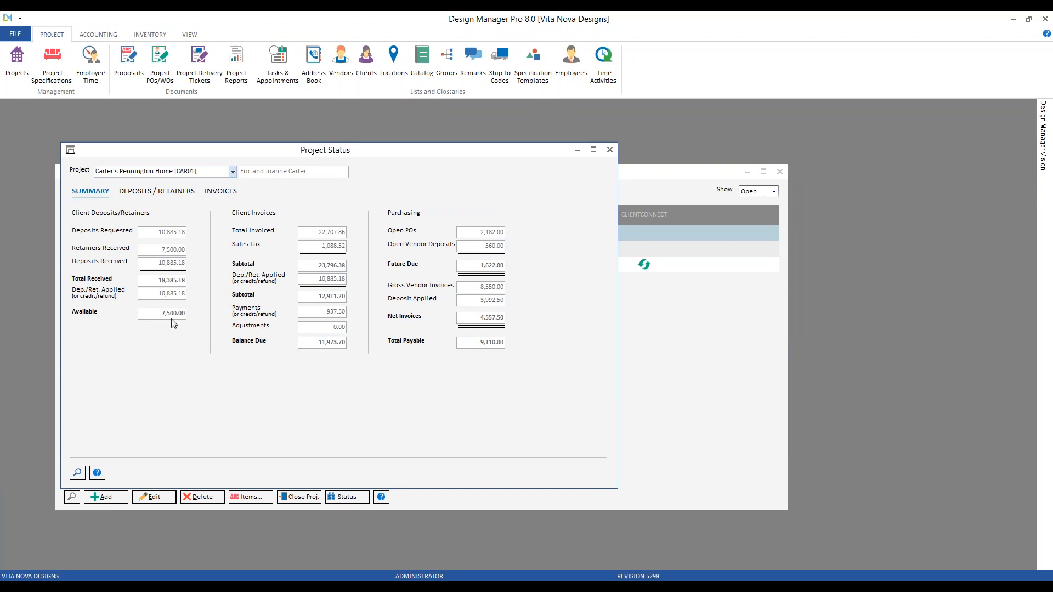
pyautogui.click(186, 191)
pyautogui.click(163, 264)
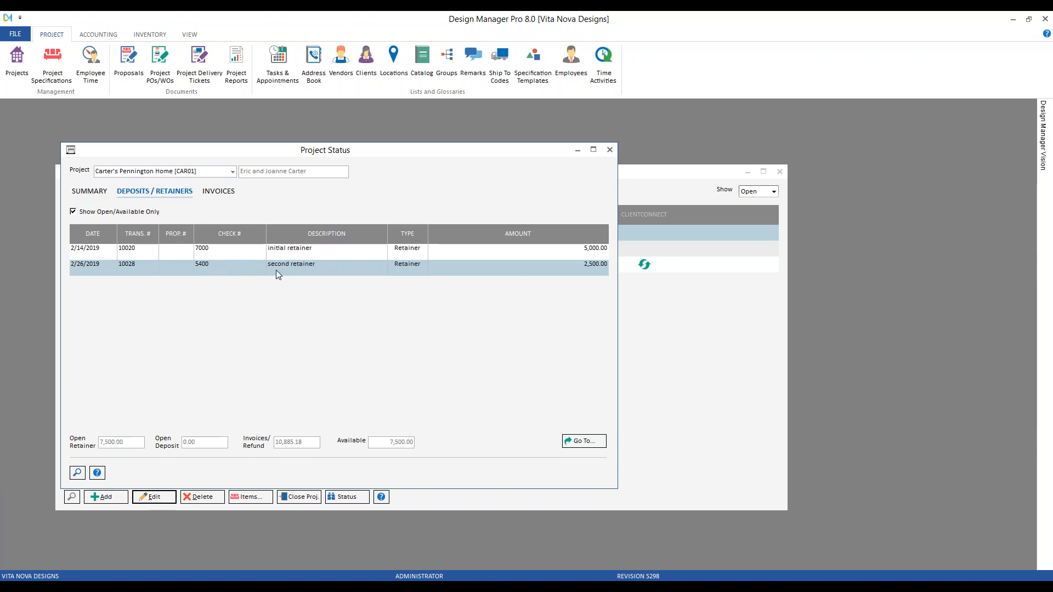
pyautogui.click(610, 150)
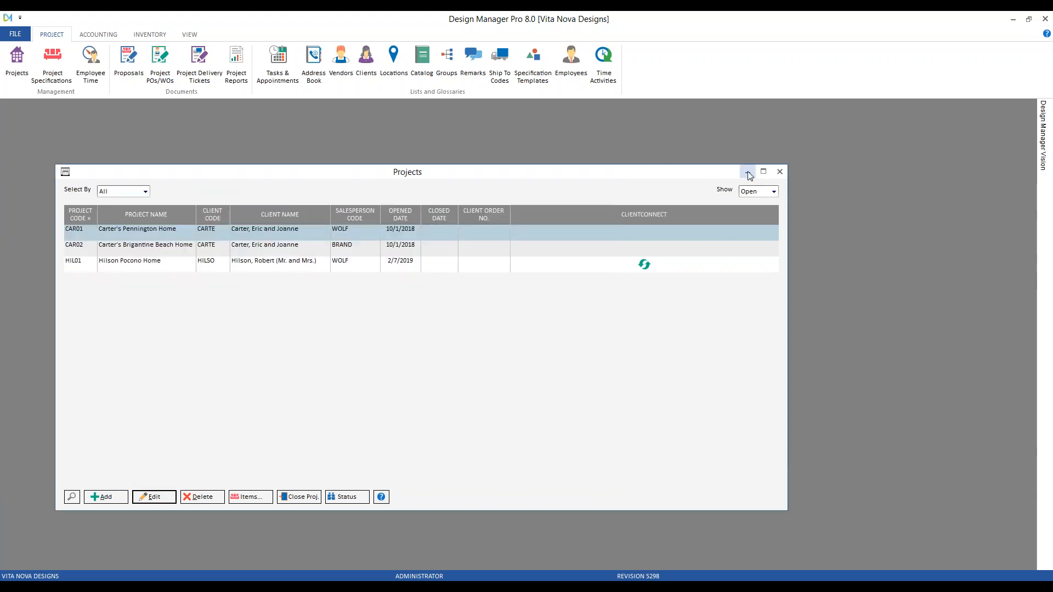
pyautogui.click(747, 172)
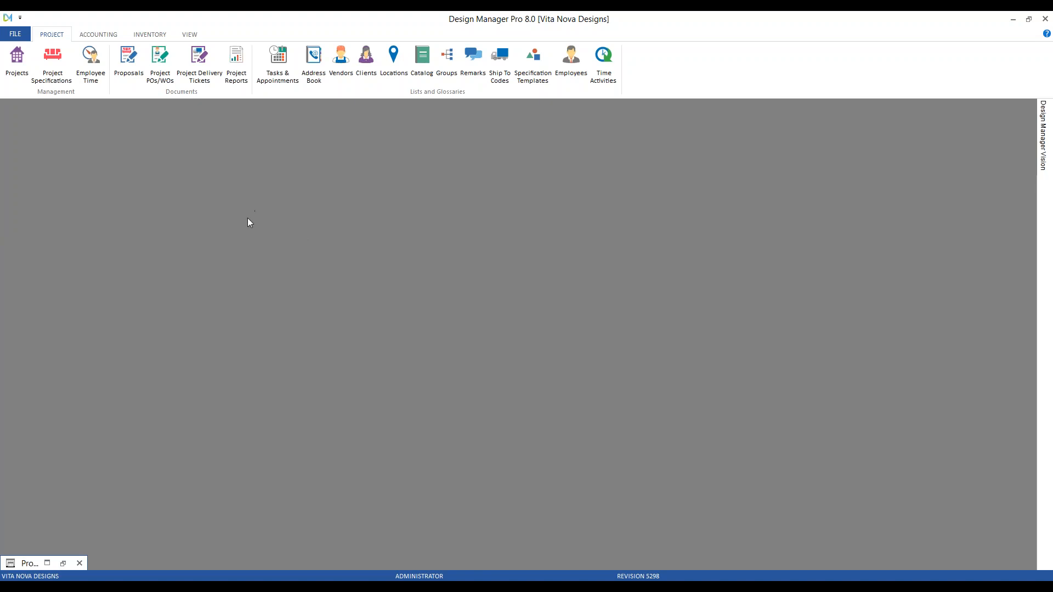
# - Start an accounts receivable client return and credit for the Pennington Home project (CAR01), with the refund for Retainer
pyautogui.click(102, 34)
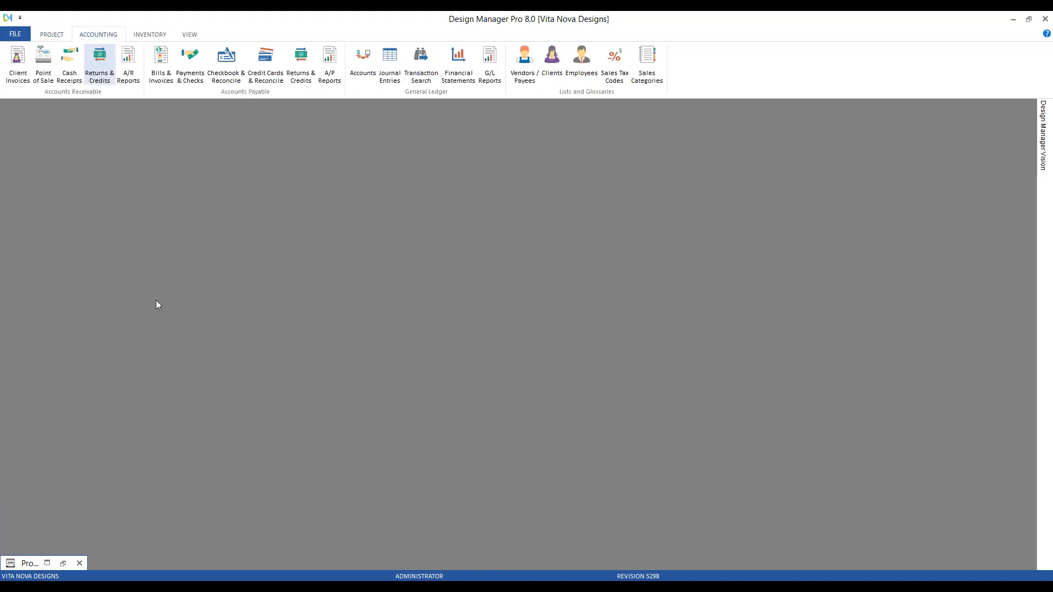
pyautogui.click(99, 60)
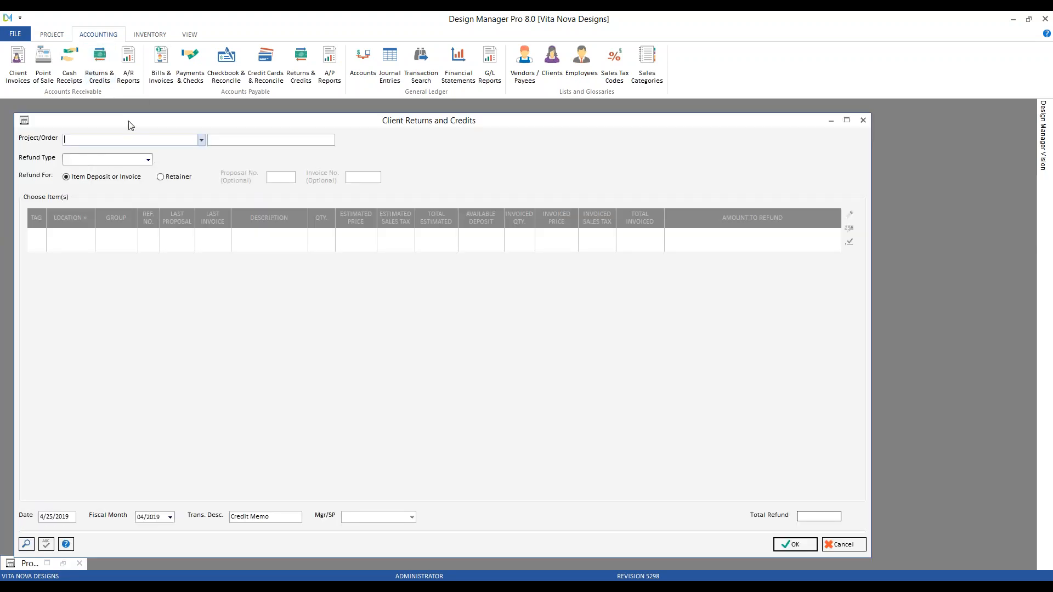
pyautogui.moveTo(131, 117); pyautogui.dragTo(134, 110)
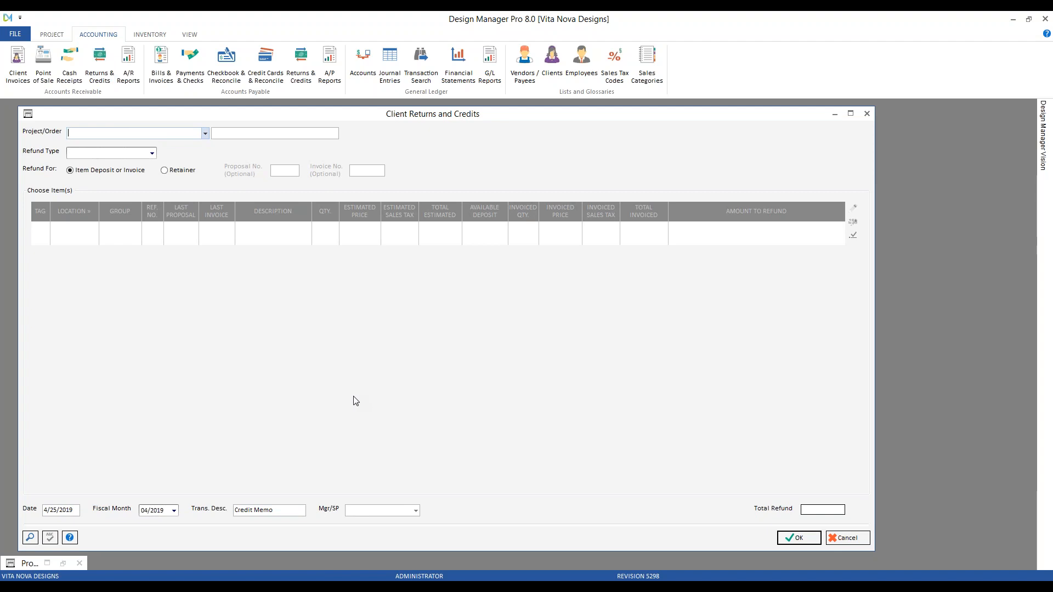
pyautogui.write('ca')
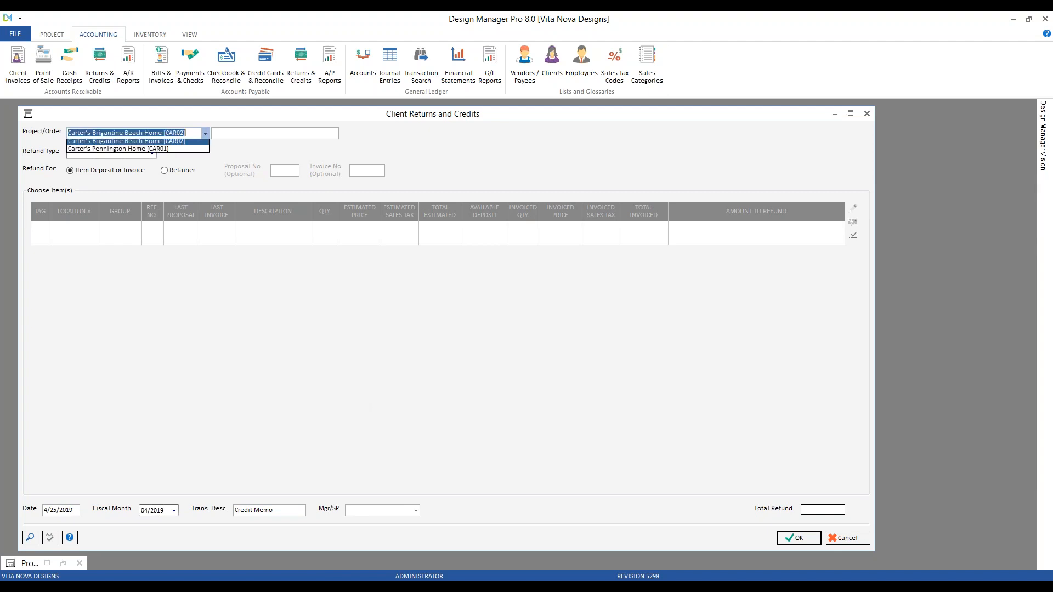
pyautogui.press('Down')
pyautogui.press('Down')
pyautogui.press('Tab')
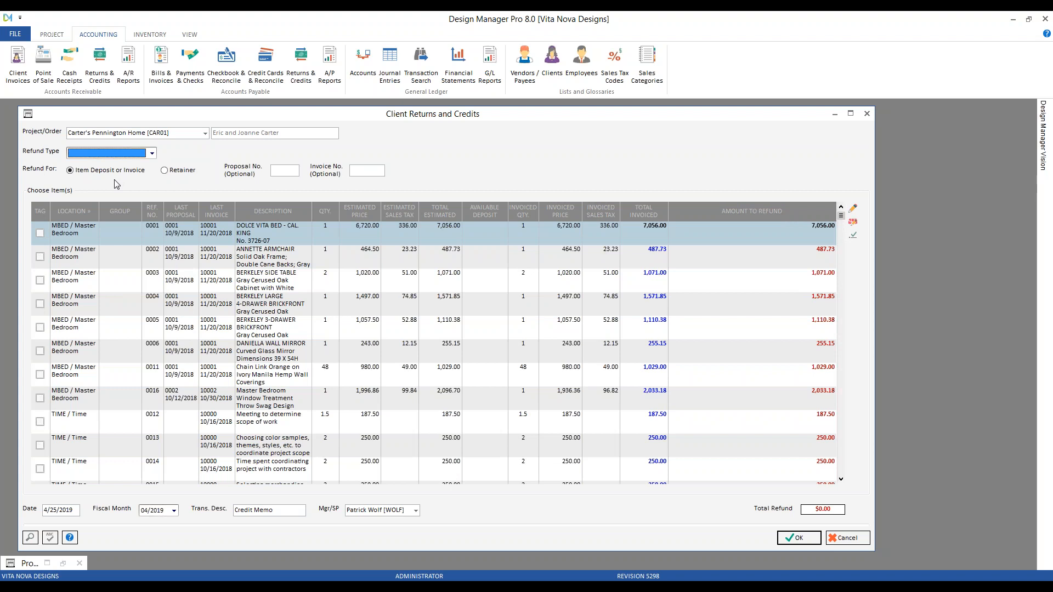
pyautogui.click(180, 170)
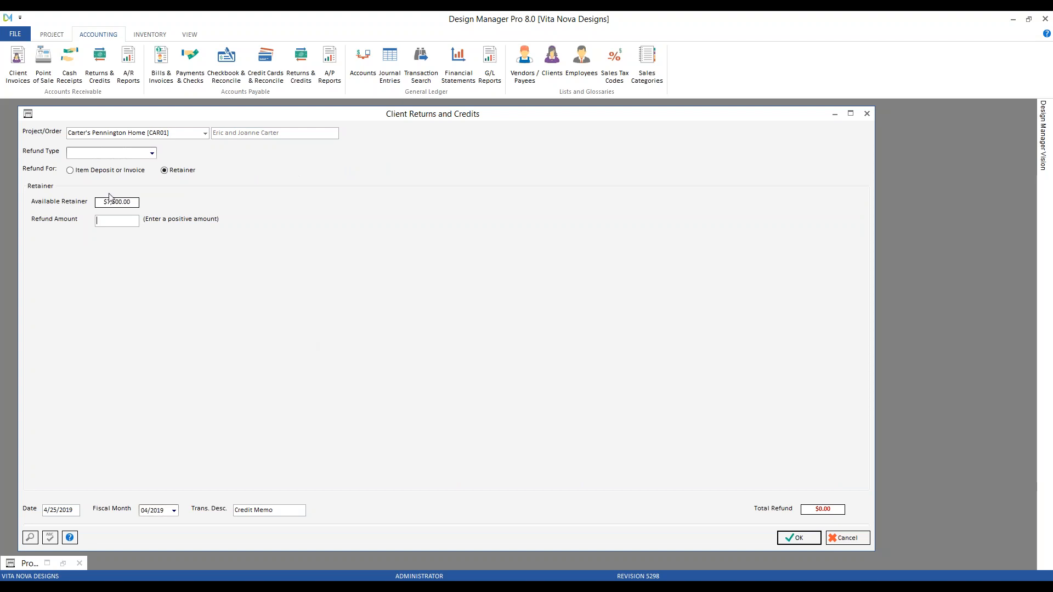
# - Try to process the retainer refund with the refund type Increase Client's Retainer
pyautogui.click(150, 154)
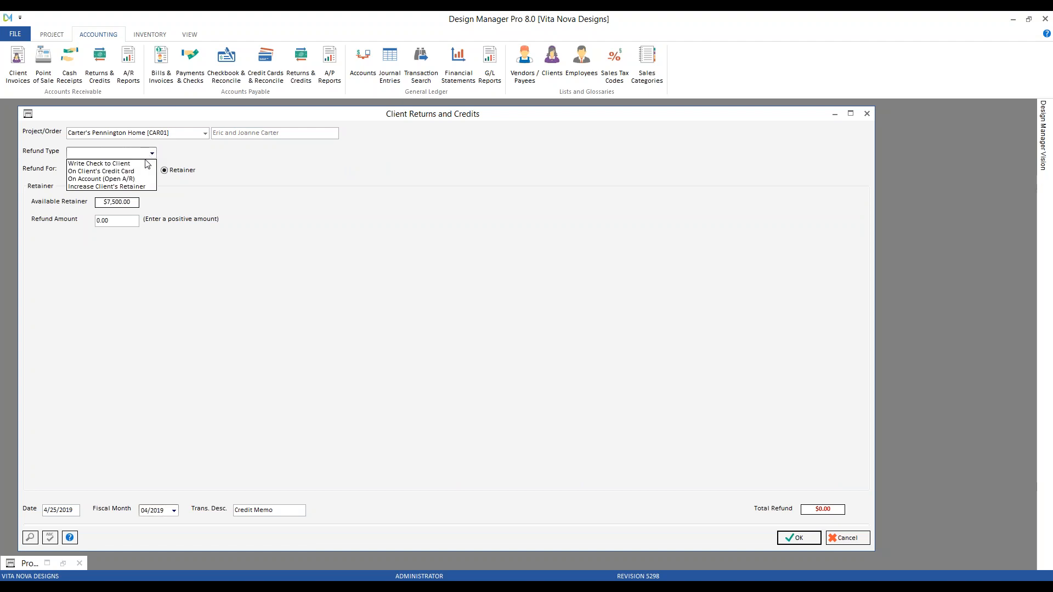
pyautogui.click(149, 188)
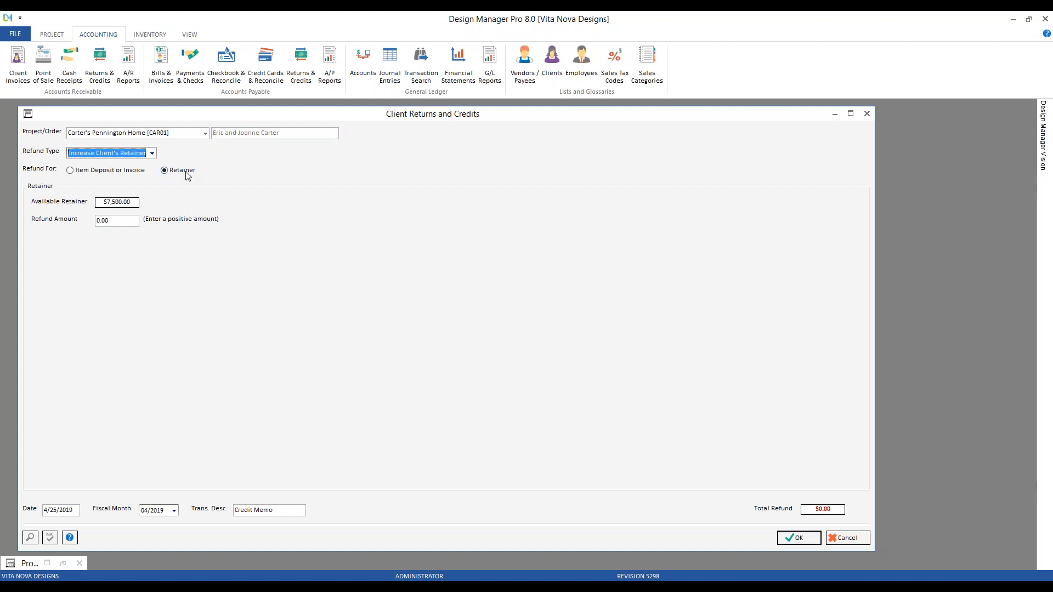
pyautogui.click(781, 540)
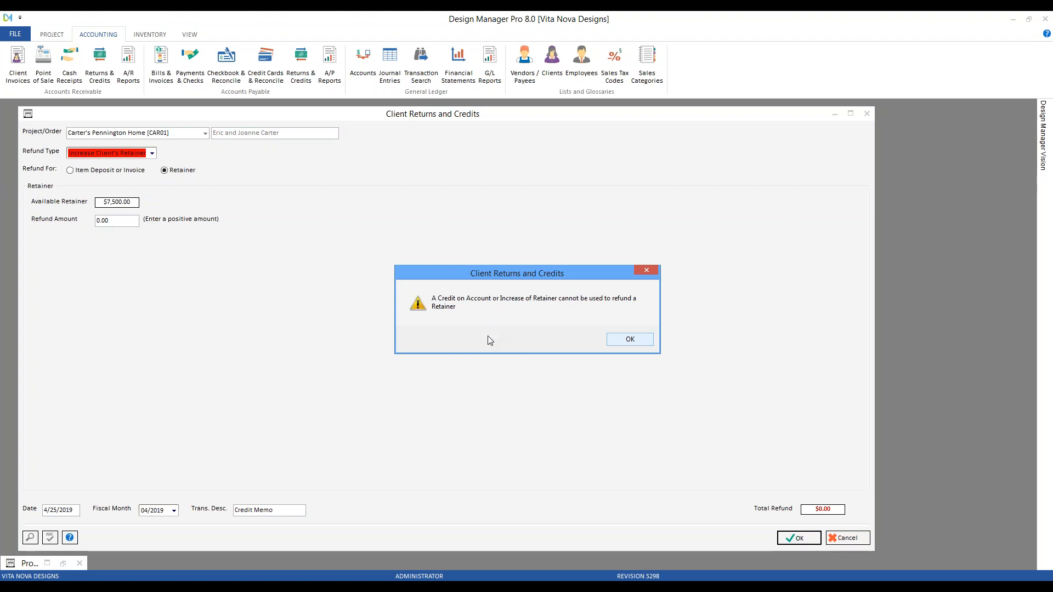
pyautogui.click(640, 342)
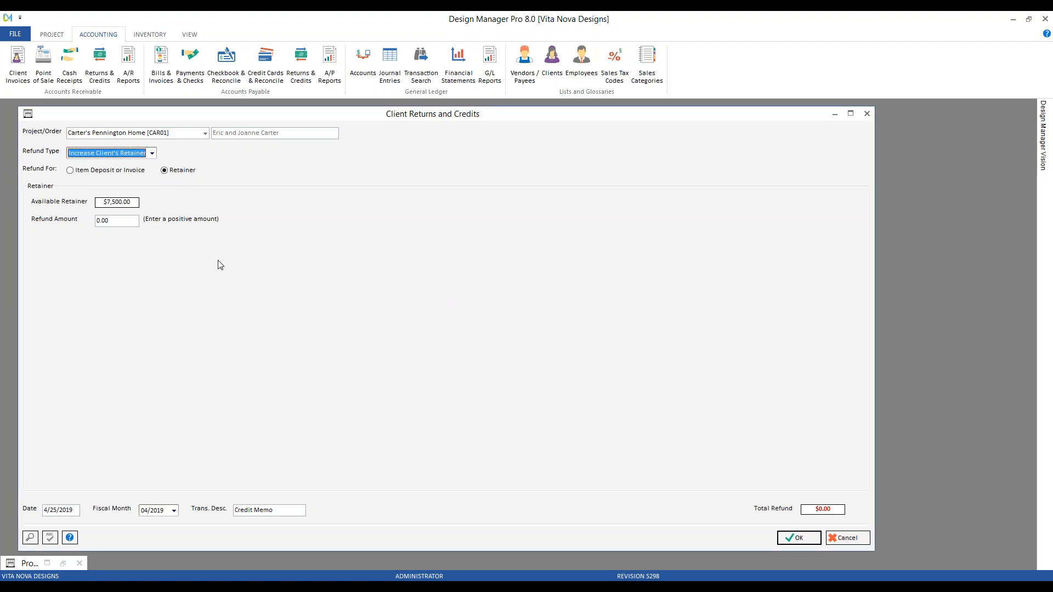
# - Try to process the retainer refund with the refund type On Account (Open A/R)
pyautogui.click(153, 156)
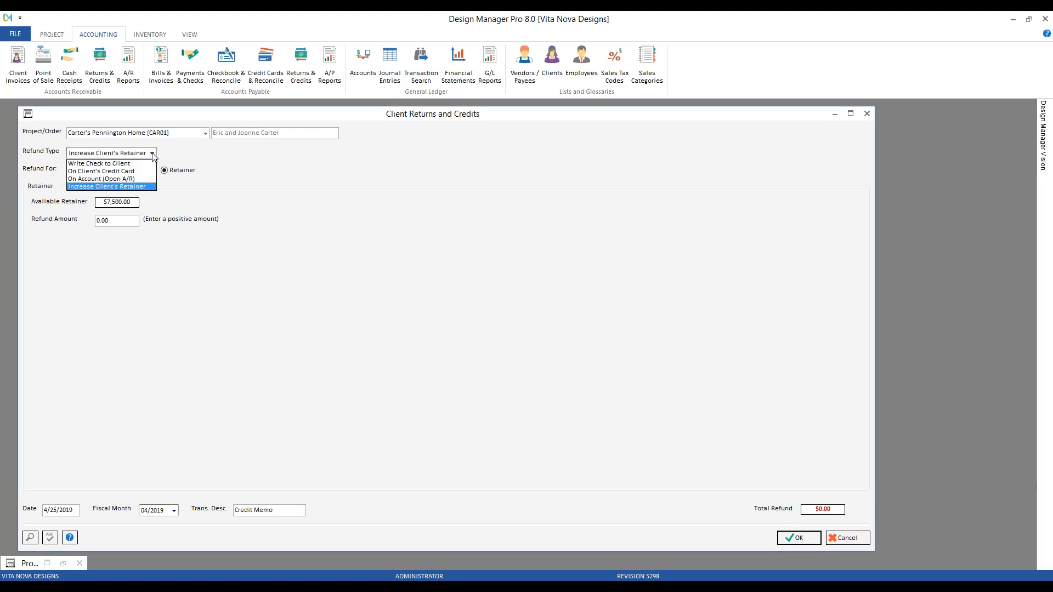
pyautogui.click(148, 179)
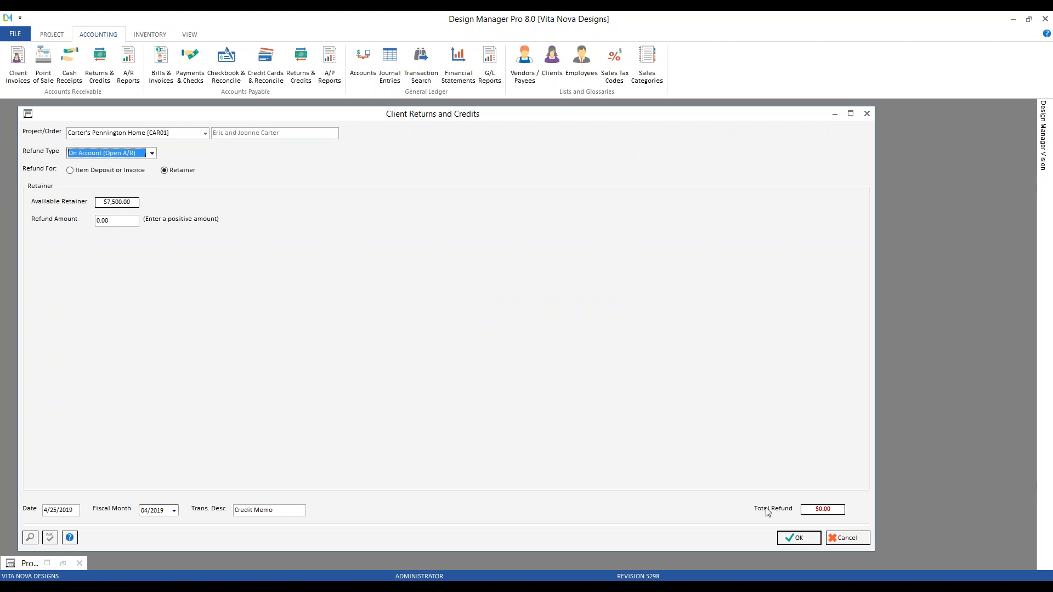
pyautogui.click(798, 537)
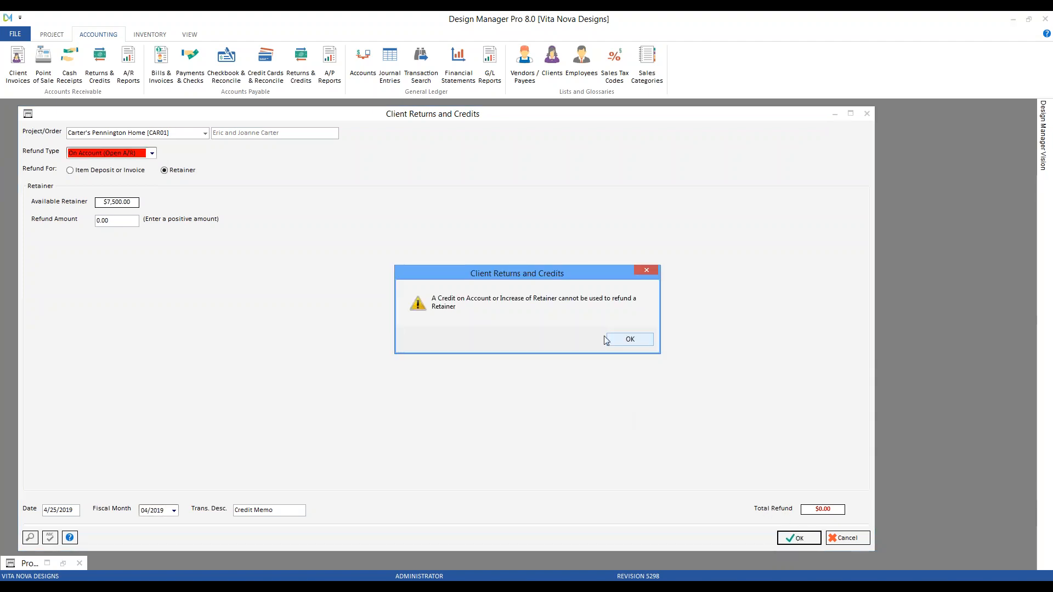
pyautogui.click(625, 339)
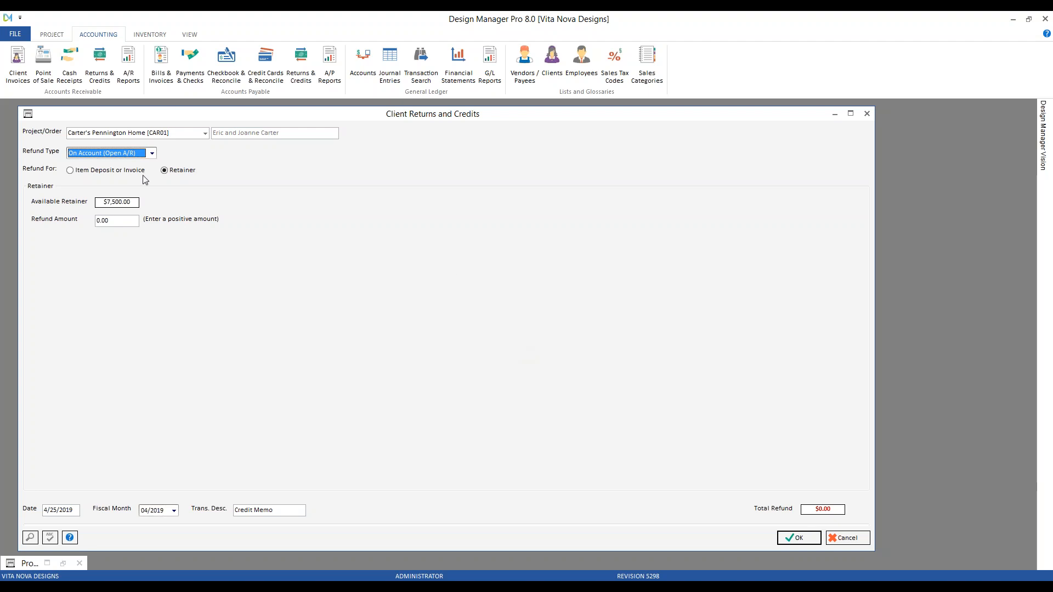
# - Set the retainer refund type to Write Check to Client and the refund amount to 2,500.00
pyautogui.click(153, 154)
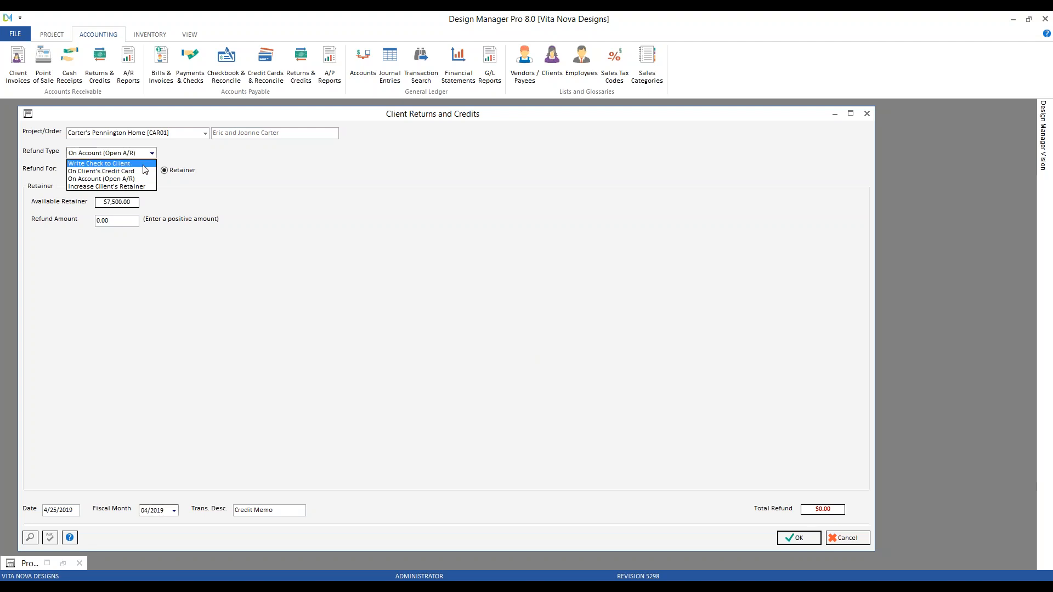
pyautogui.click(143, 164)
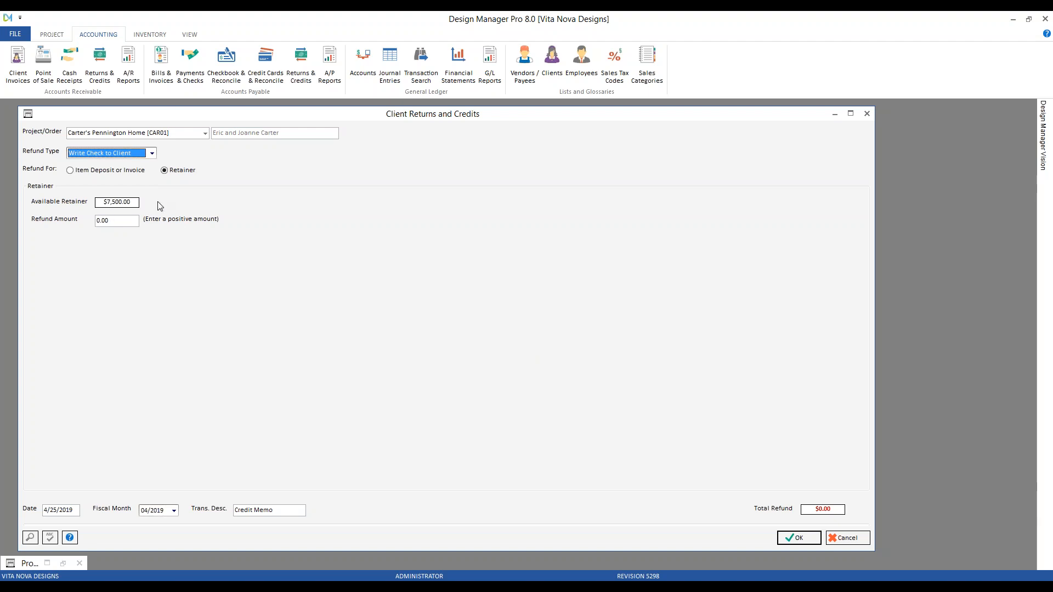
pyautogui.click(129, 219)
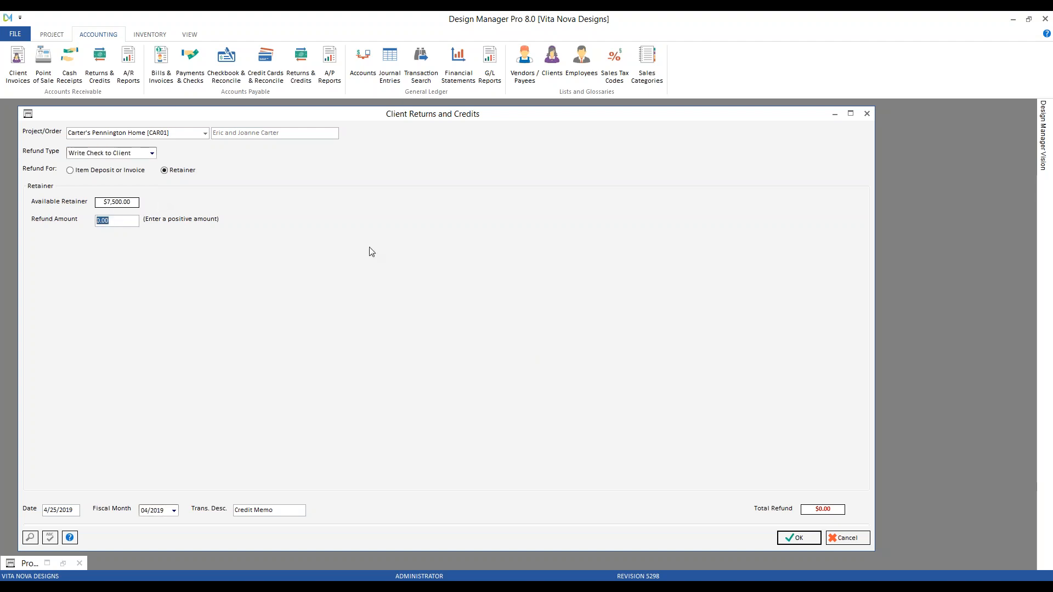
pyautogui.write('2500')
pyautogui.press('Tab')
# - Describe the refund as "refund 2nd retainer", process it to fiscal month 04/2019 and go to its open A/P entry
pyautogui.click(258, 510)
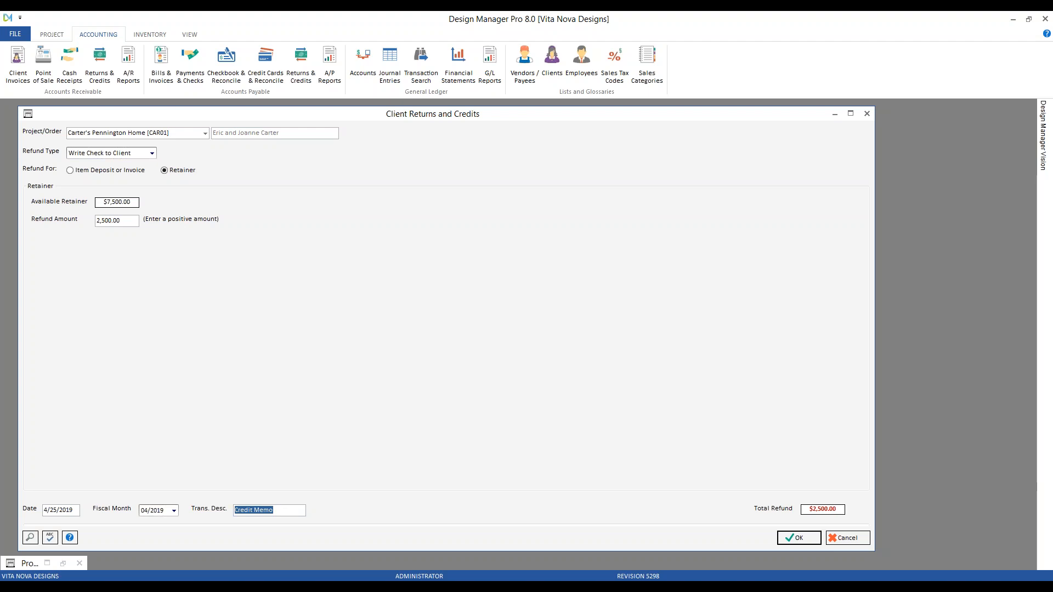
pyautogui.write('refund 2nd retainer')
pyautogui.click(799, 540)
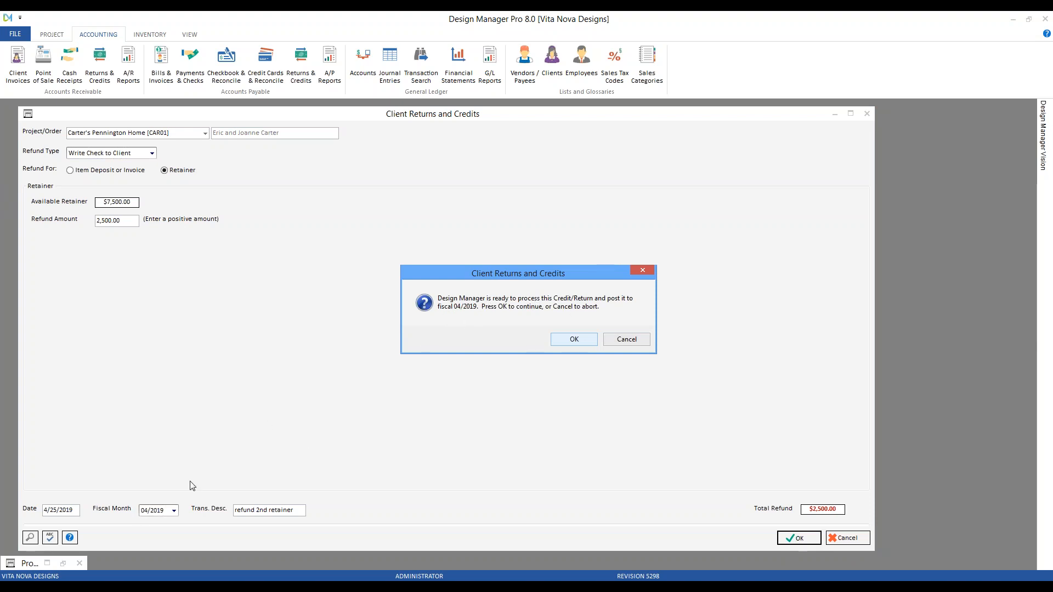
pyautogui.click(578, 340)
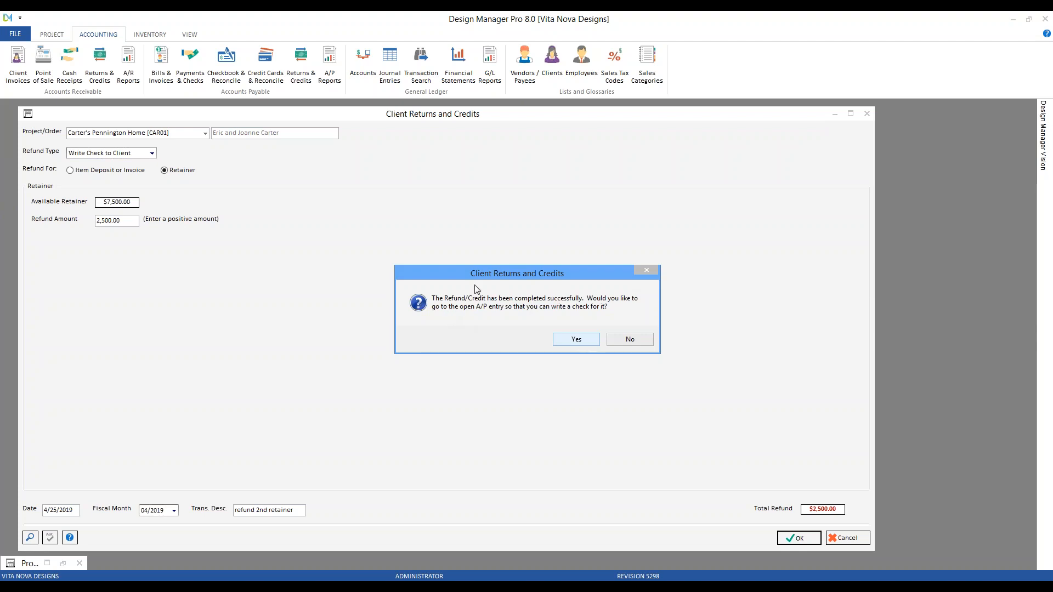
pyautogui.click(576, 339)
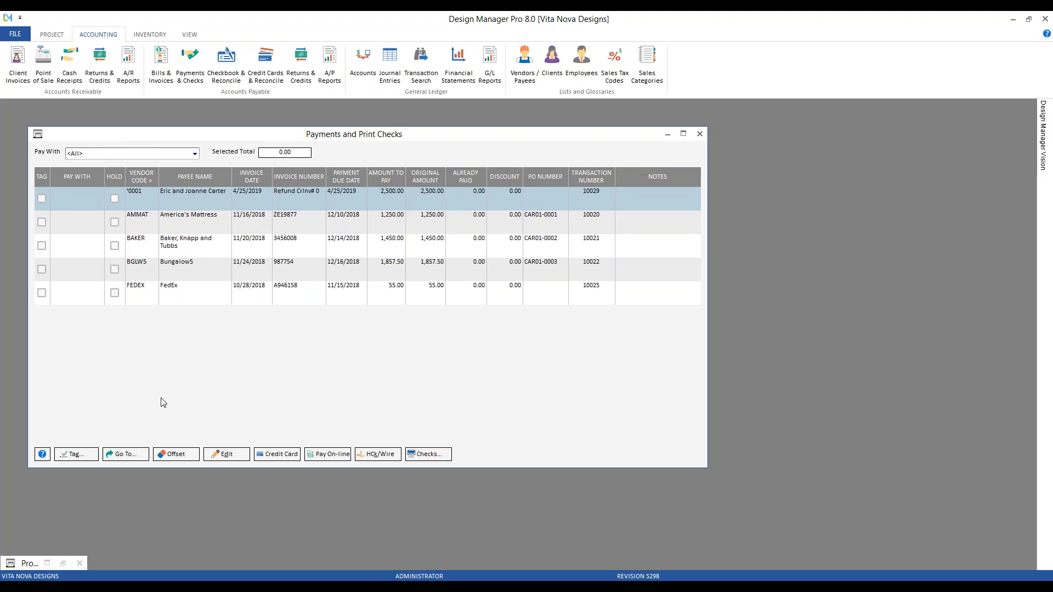
# - Go to the refund's vendor transaction from the payments list, review its debit and credit account detail, and close it
pyautogui.click(128, 455)
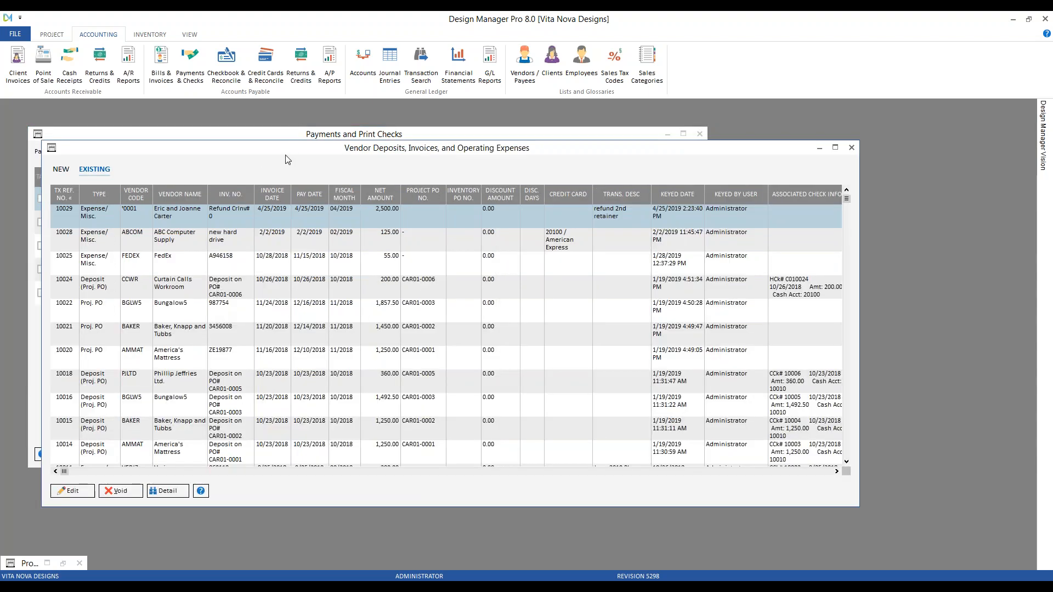
pyautogui.moveTo(285, 155); pyautogui.dragTo(265, 135)
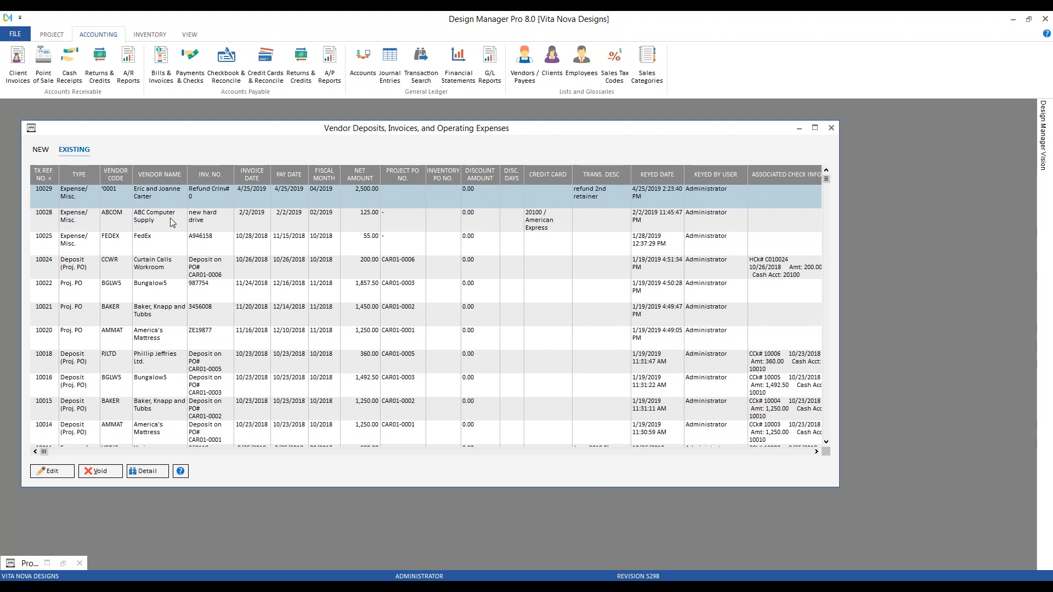
pyautogui.click(154, 473)
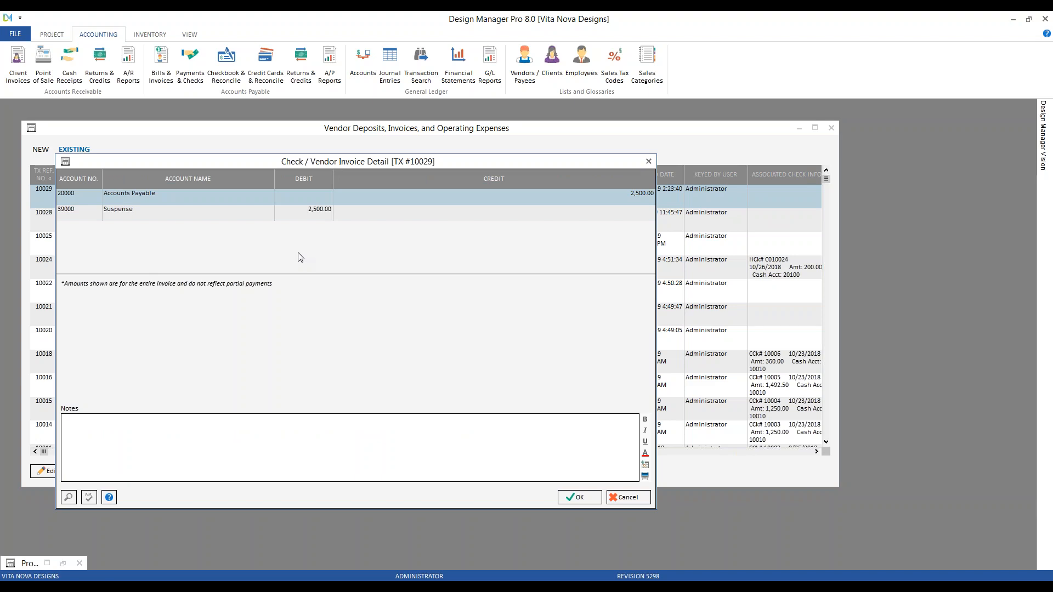
pyautogui.click(203, 217)
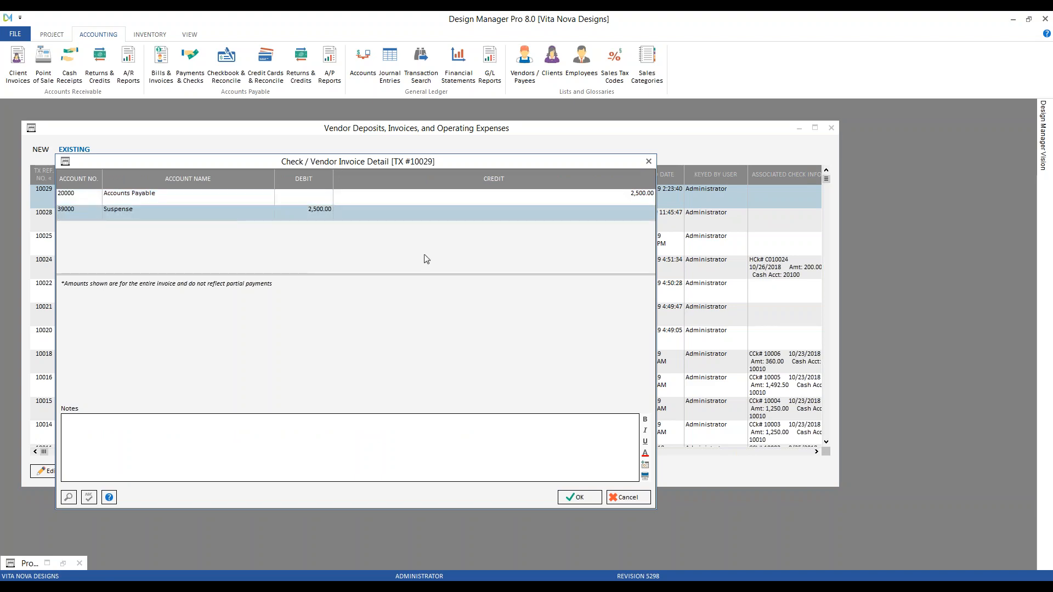
pyautogui.click(649, 161)
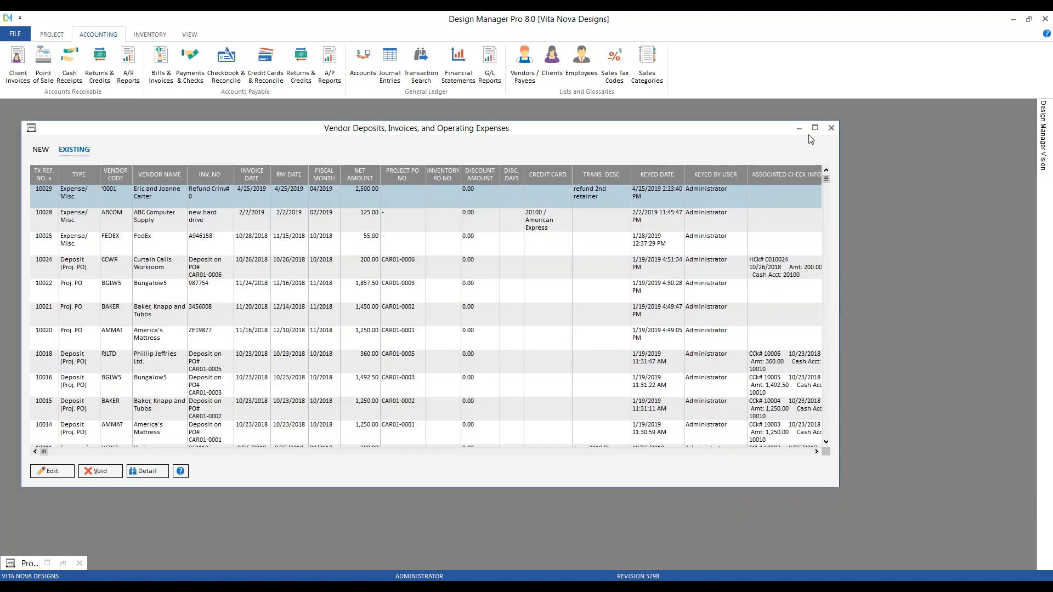
pyautogui.click(831, 127)
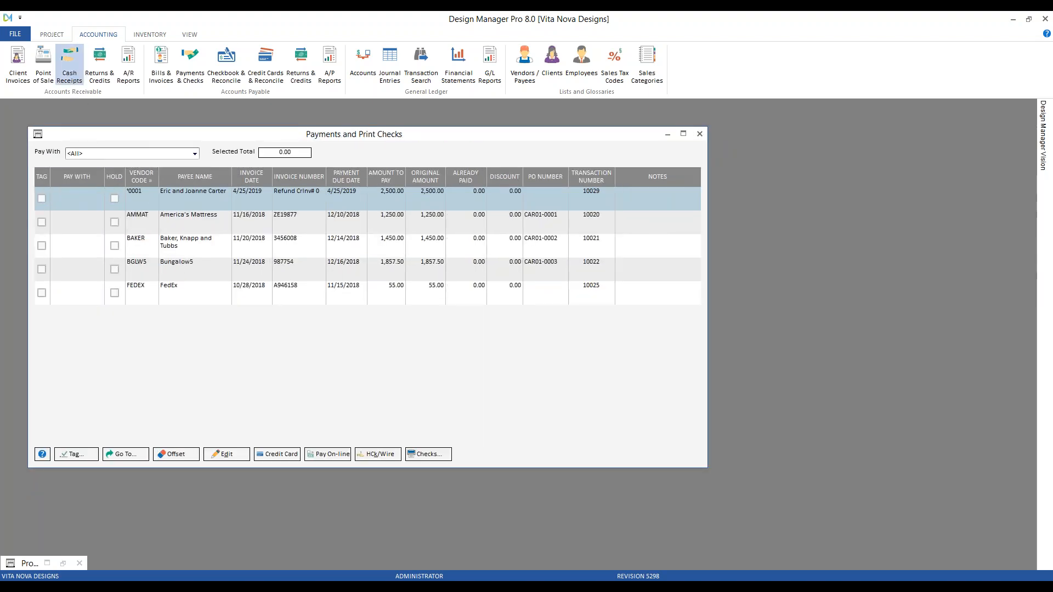
# - Review the payment distribution of both refund entries in the existing cash receipts, then close the receipts and payments windows
pyautogui.click(69, 65)
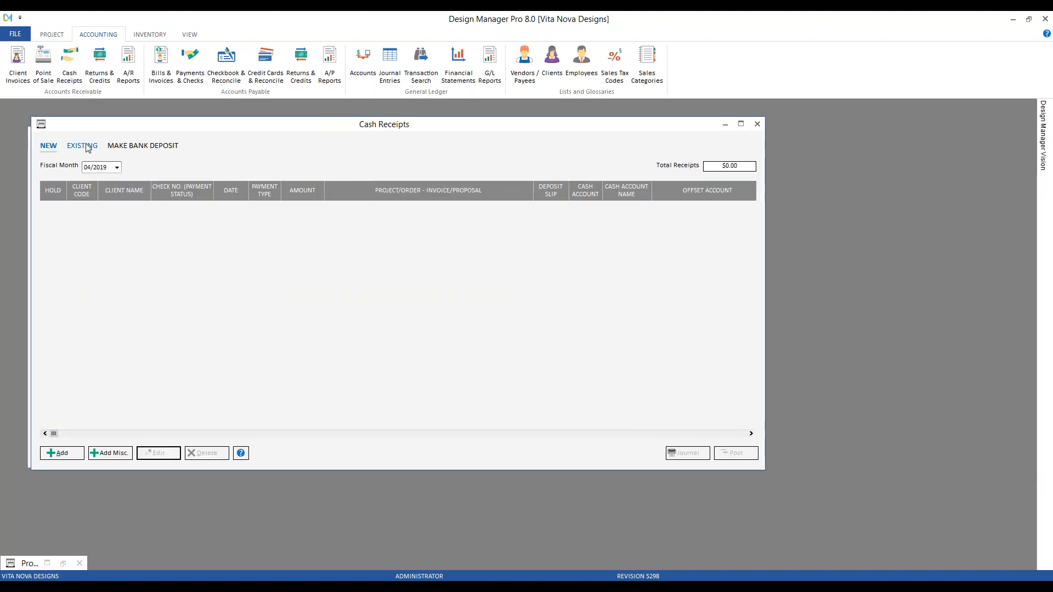
pyautogui.click(86, 147)
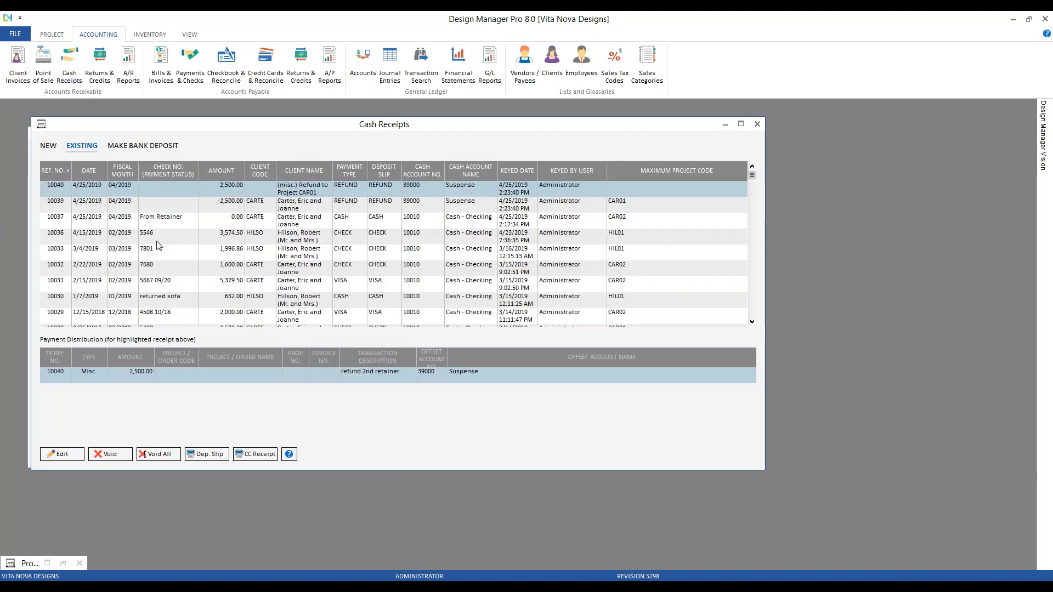
pyautogui.click(139, 205)
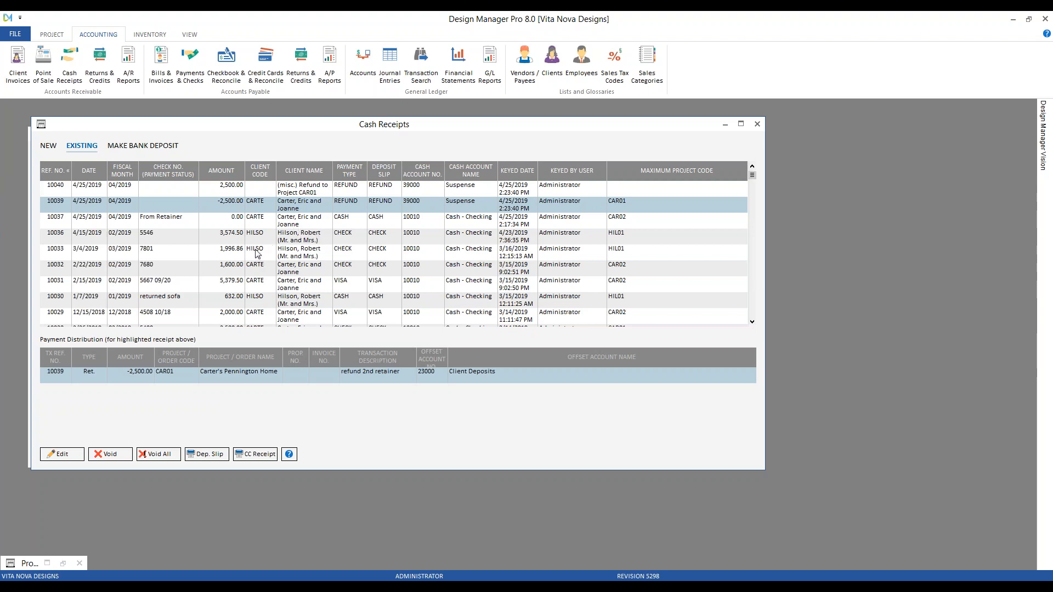
pyautogui.click(193, 188)
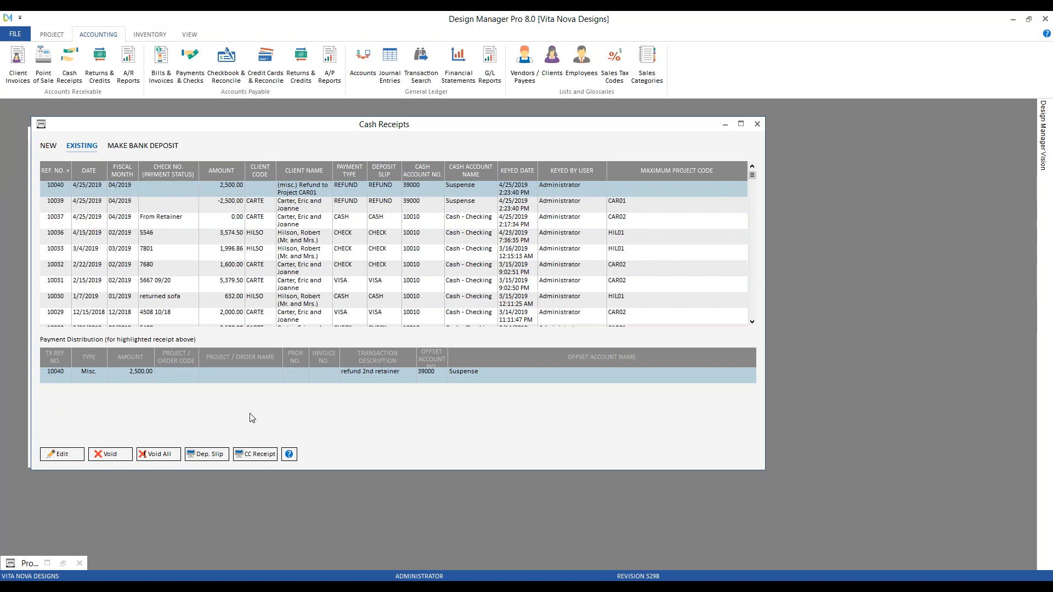
pyautogui.click(147, 380)
pyautogui.click(757, 124)
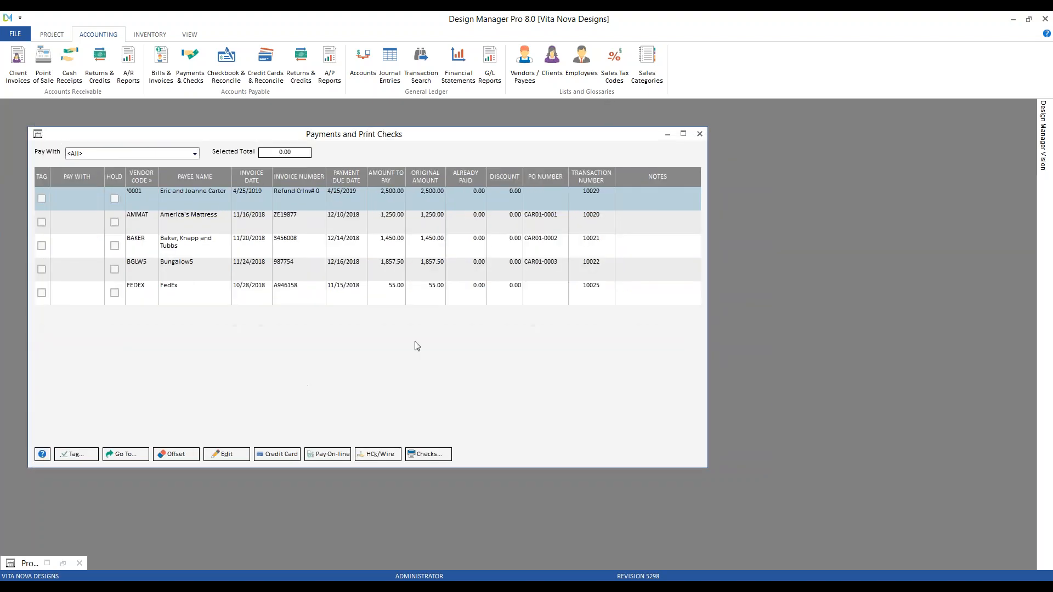
pyautogui.click(699, 133)
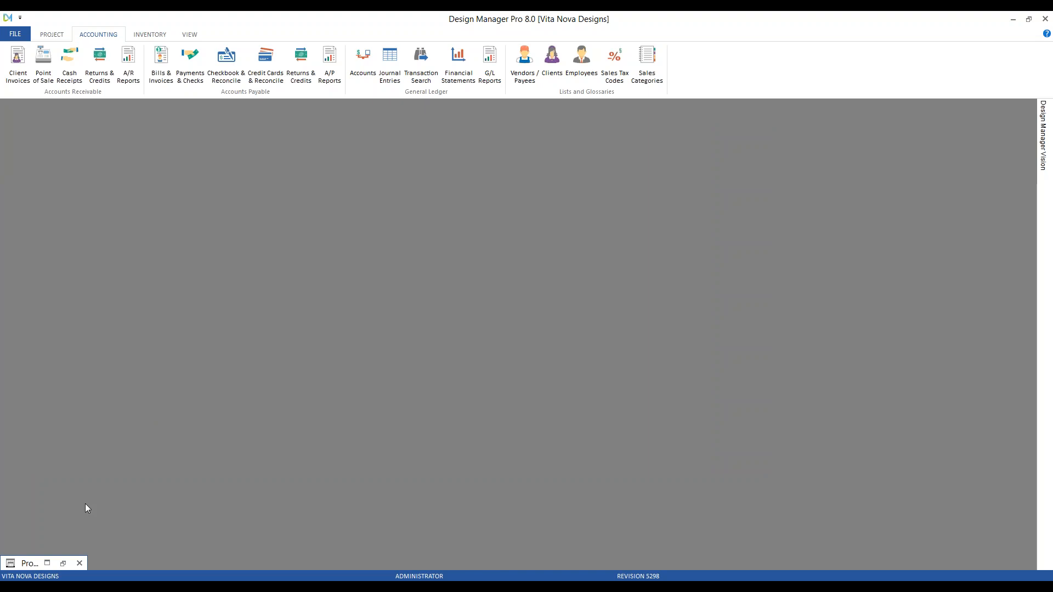
# - Check the Pennington Home project (CAR01) status summary and its open retainers, then close it and minimize the projects list
pyautogui.click(63, 564)
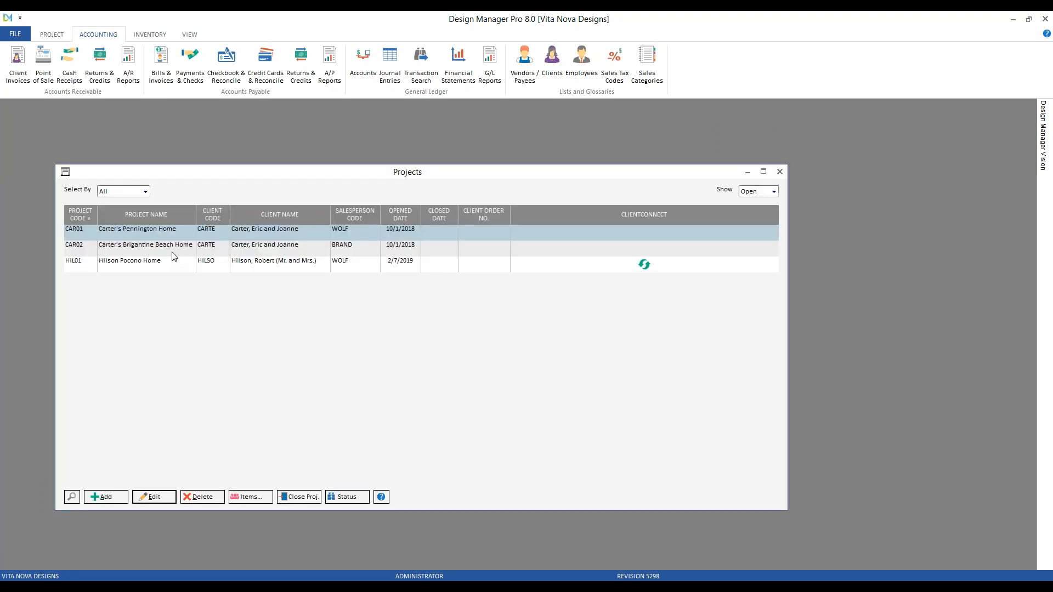
pyautogui.click(345, 497)
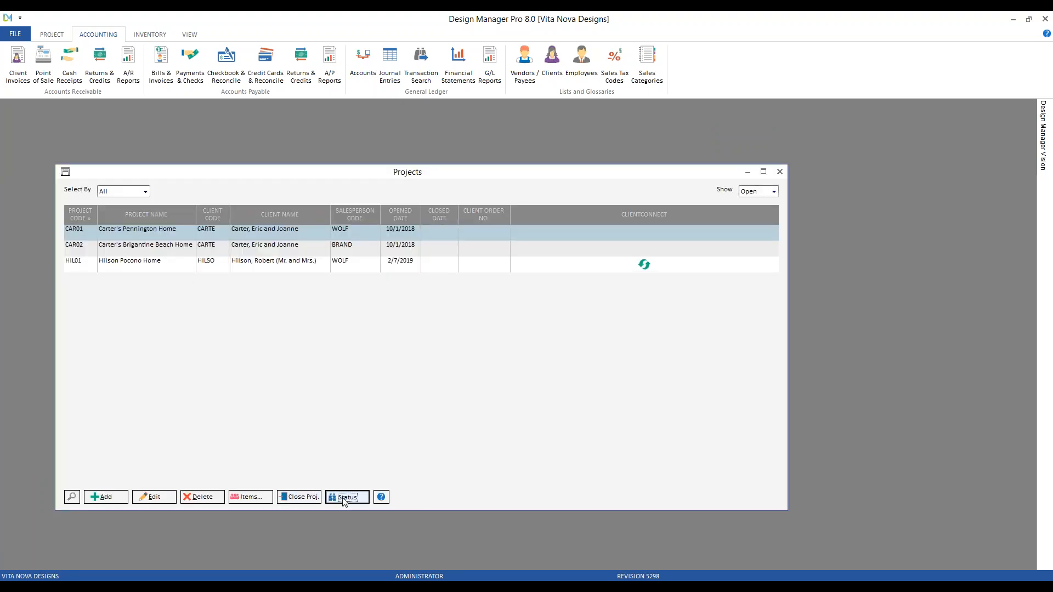
pyautogui.moveTo(164, 188); pyautogui.dragTo(107, 149)
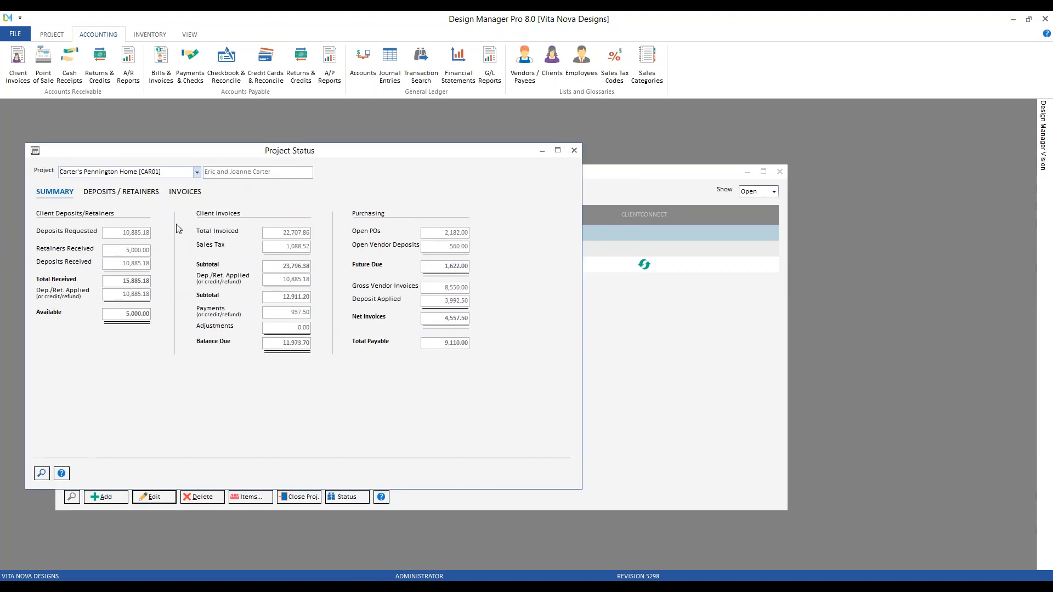
pyautogui.click(149, 197)
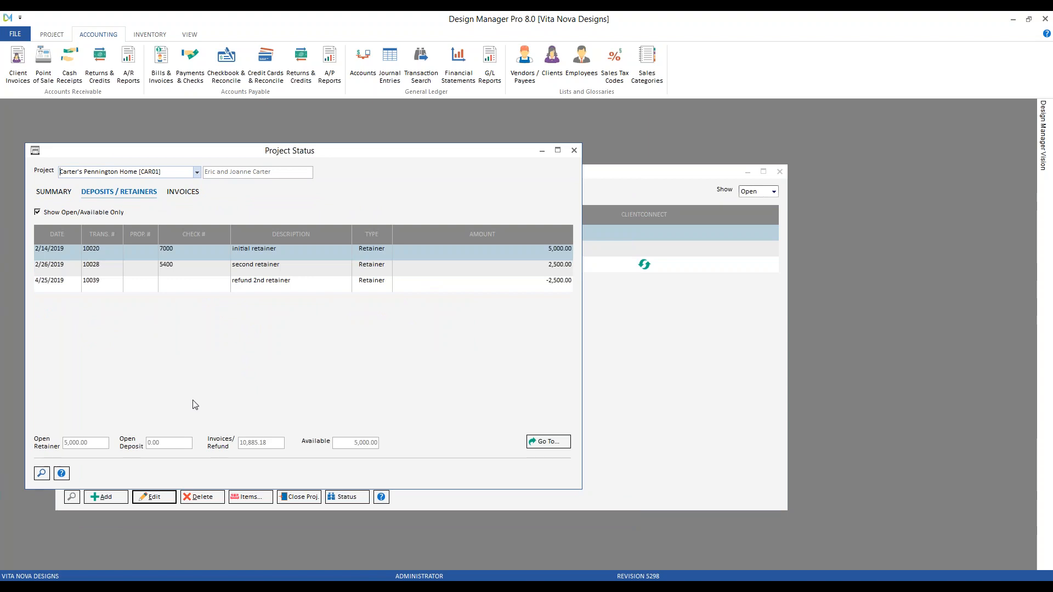
pyautogui.click(147, 283)
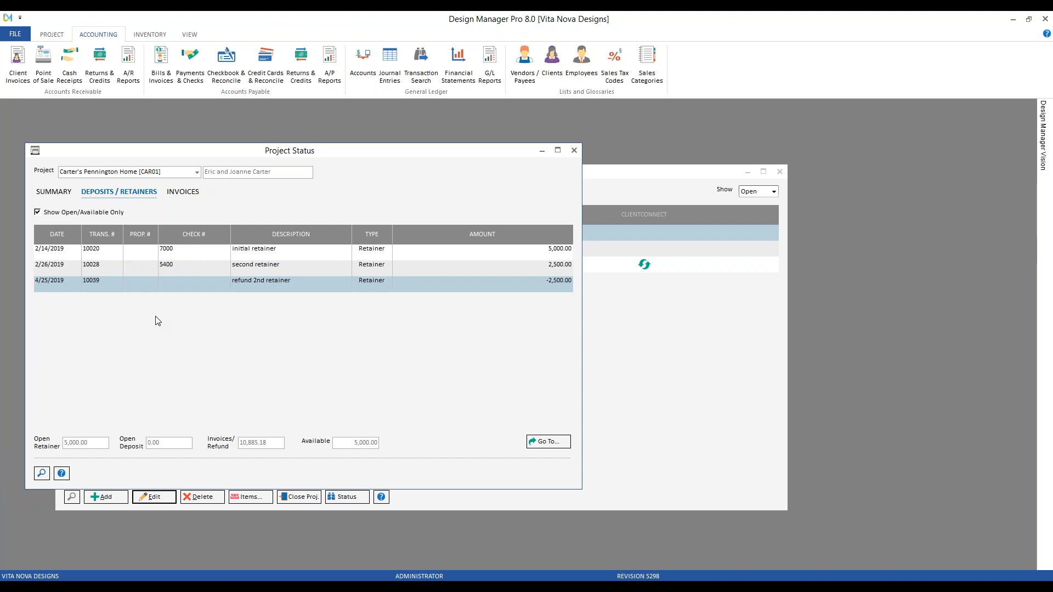
pyautogui.click(573, 149)
pyautogui.click(747, 171)
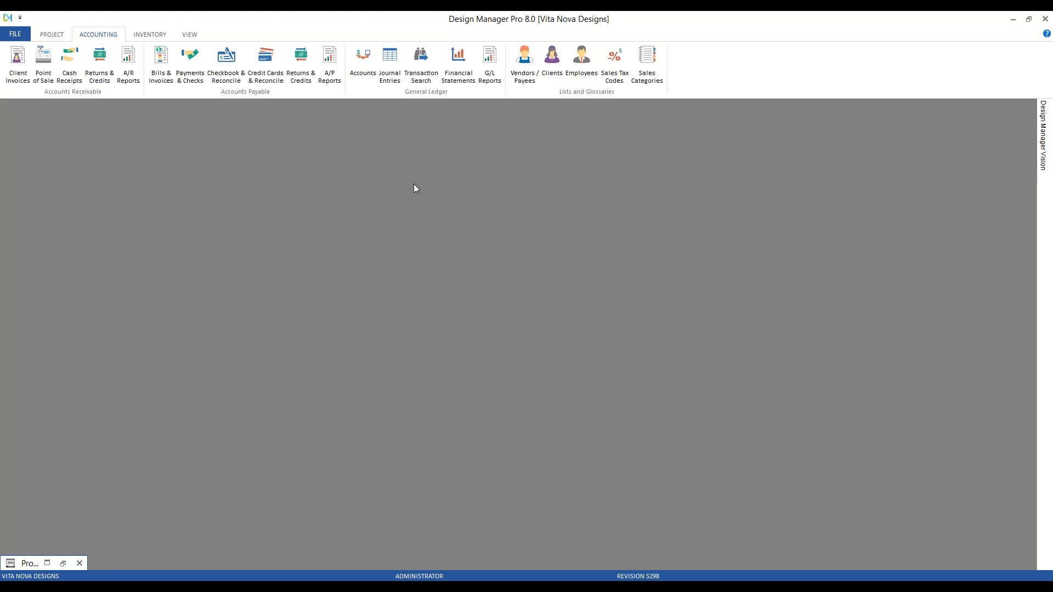
# - Open the proposals for the Pocono Home project (HIL01) and display the status of the Home Office proposal
pyautogui.click(51, 34)
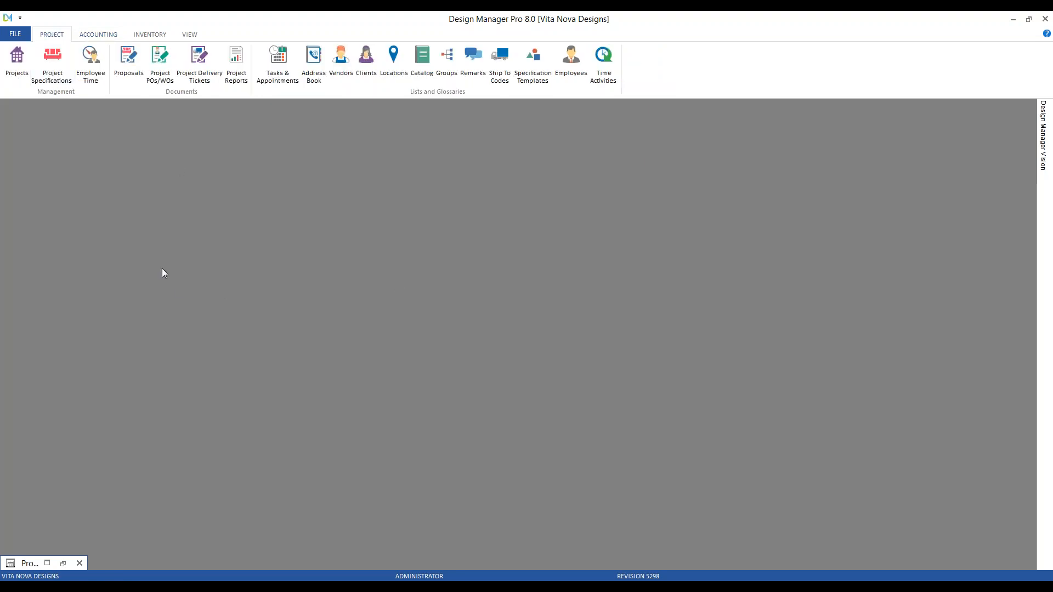
pyautogui.click(128, 74)
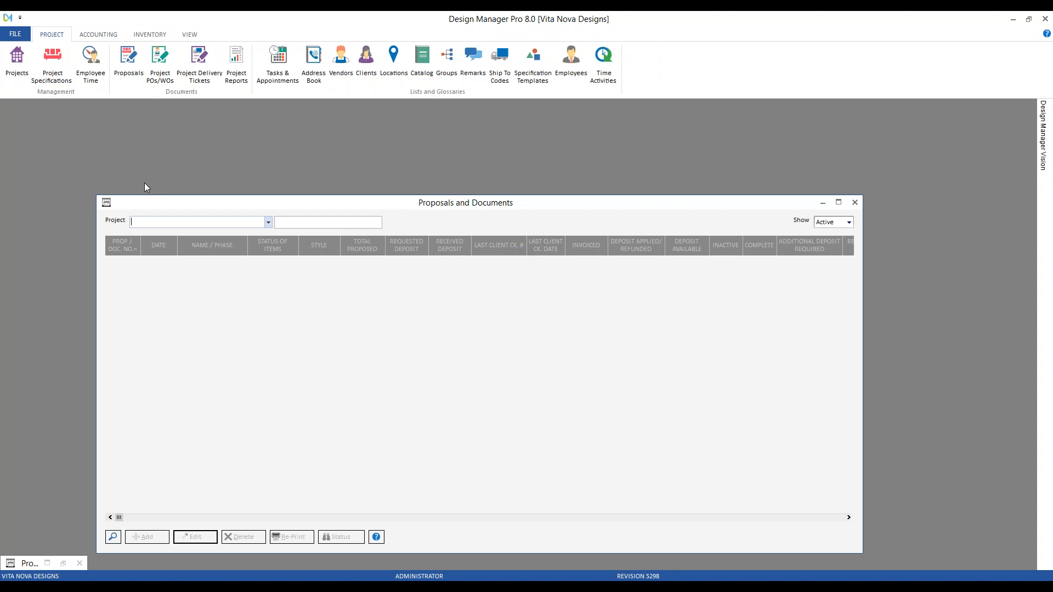
pyautogui.moveTo(152, 208); pyautogui.dragTo(125, 189)
pyautogui.write('hil')
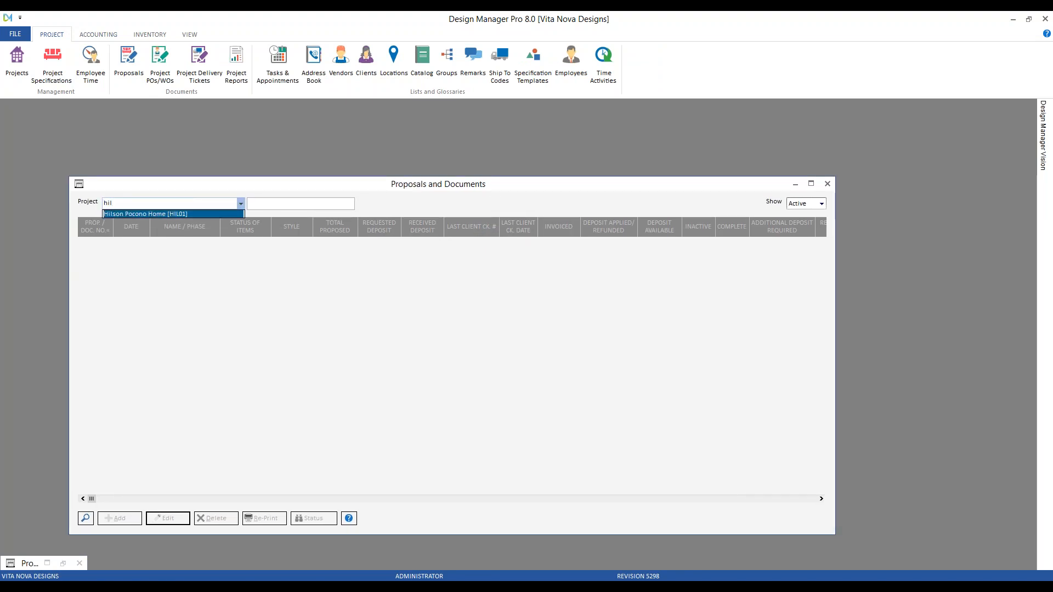
pyautogui.press('Return')
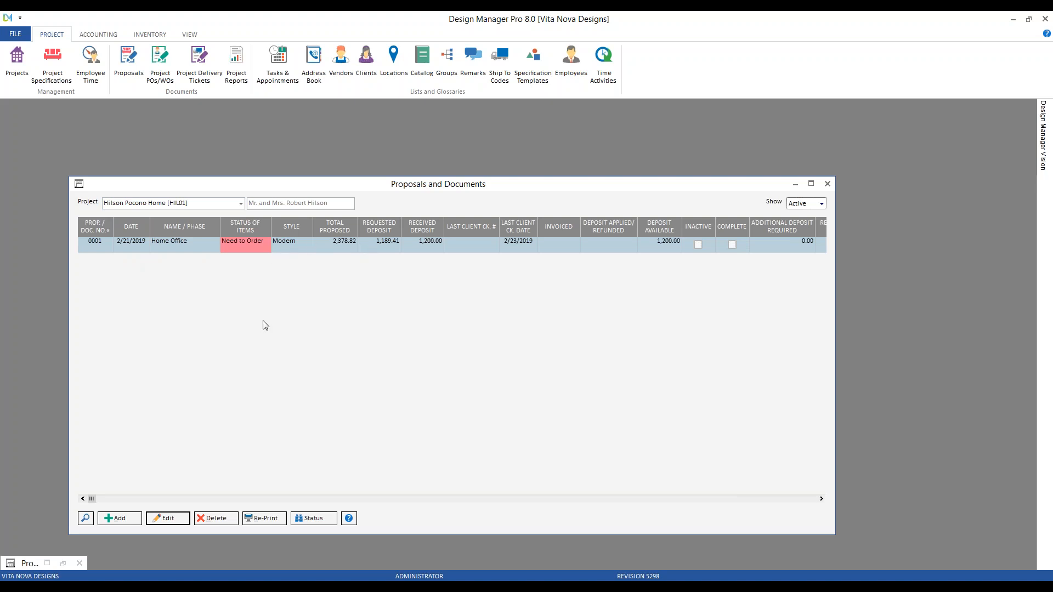
pyautogui.click(316, 521)
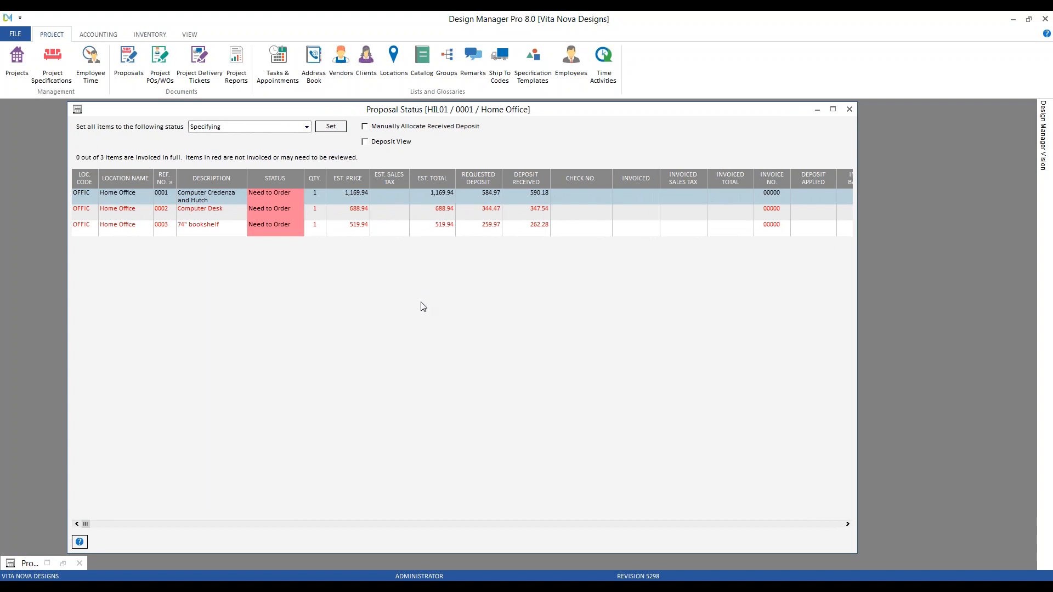
# - Examine the three Home Office items in the proposal status, comparing their descriptions, estimated totals and invoiced amounts
pyautogui.click(685, 207)
pyautogui.click(683, 227)
pyautogui.click(720, 198)
pyautogui.click(720, 212)
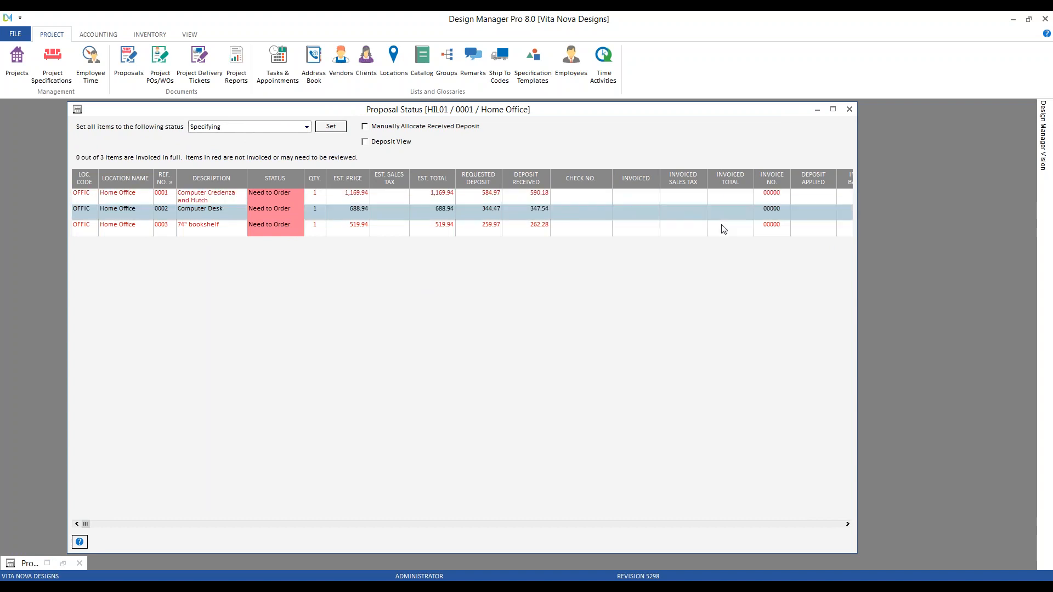
pyautogui.click(723, 230)
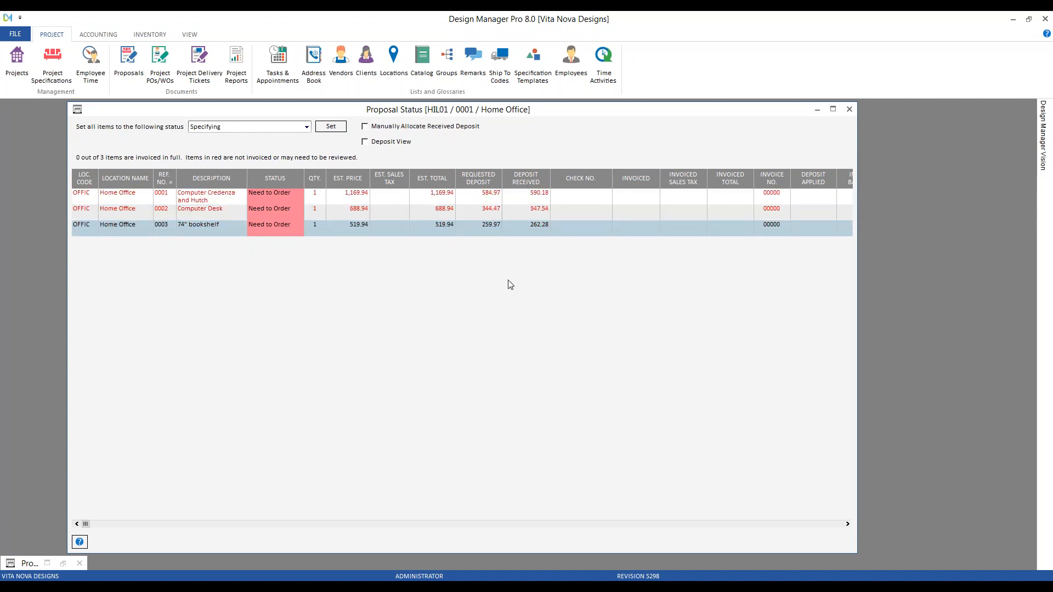
pyautogui.click(370, 196)
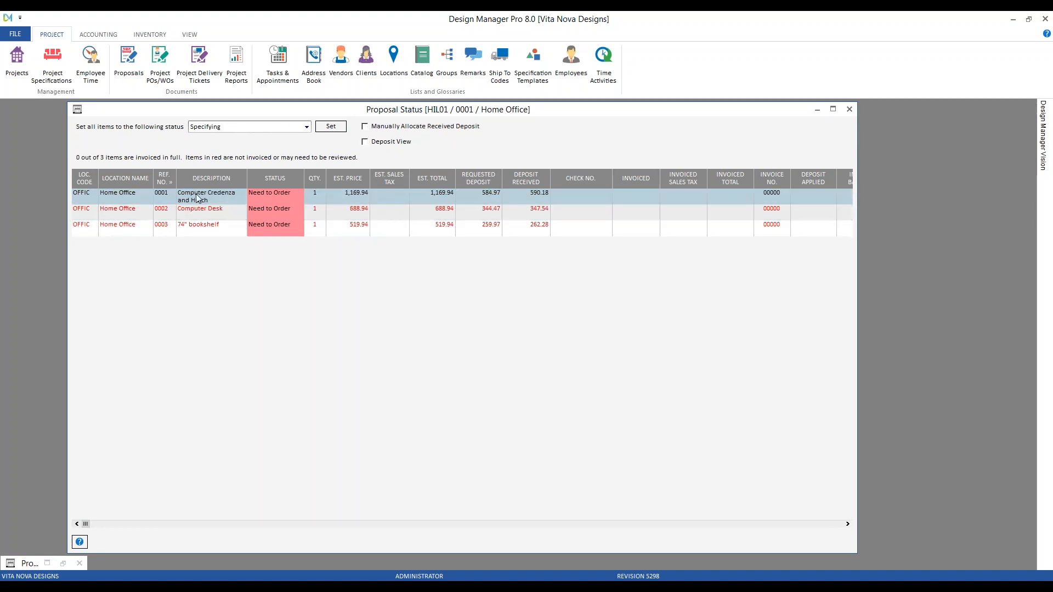
pyautogui.click(206, 215)
pyautogui.click(209, 228)
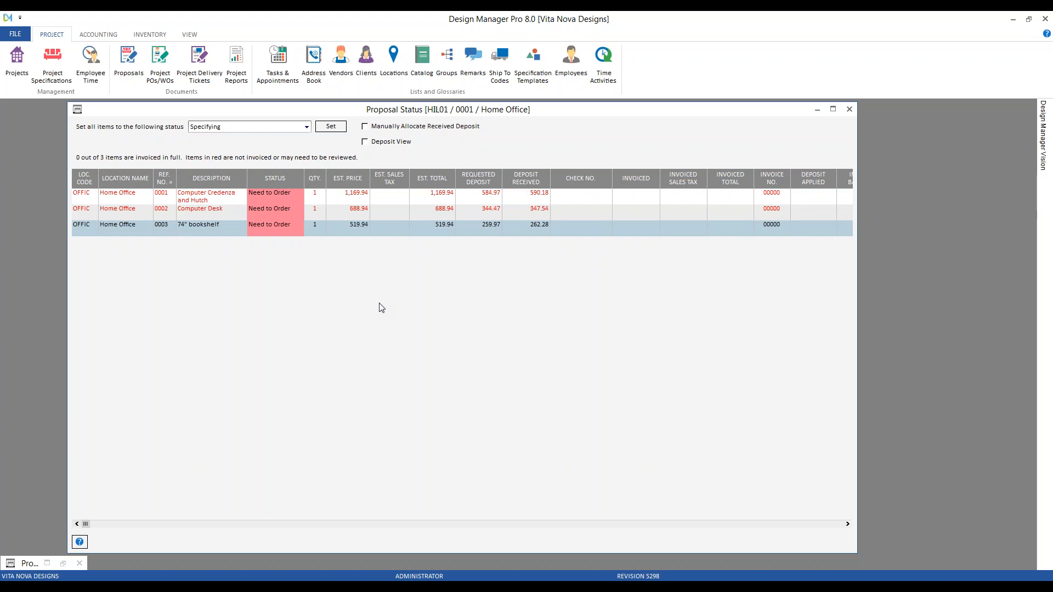
pyautogui.click(441, 200)
pyautogui.click(441, 212)
pyautogui.click(442, 226)
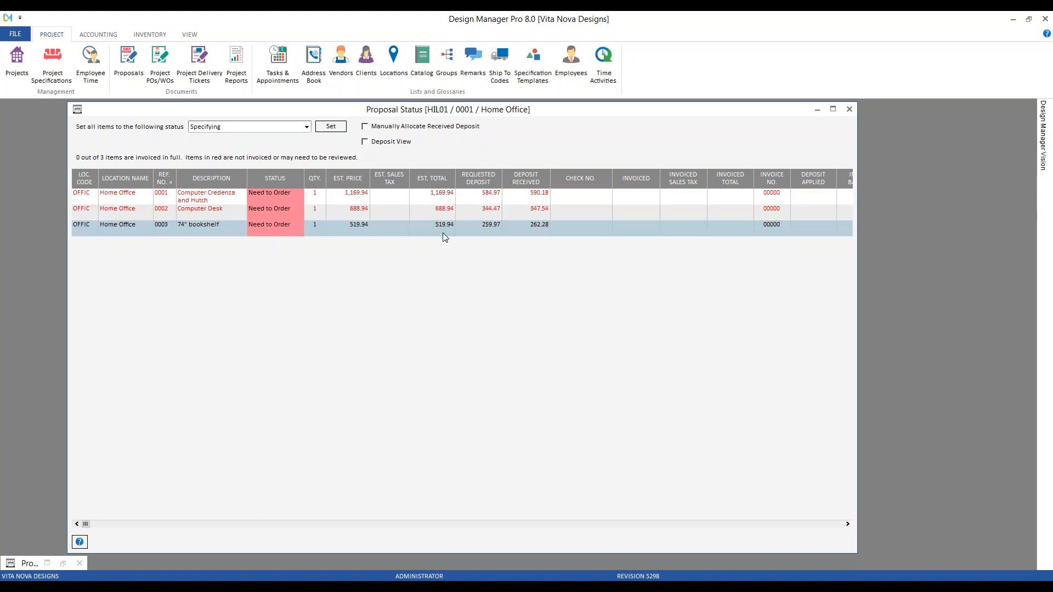
# - Compare the requested and received deposits of the three Home Office items in the proposal status
pyautogui.click(477, 196)
pyautogui.click(475, 212)
pyautogui.click(475, 229)
pyautogui.click(532, 200)
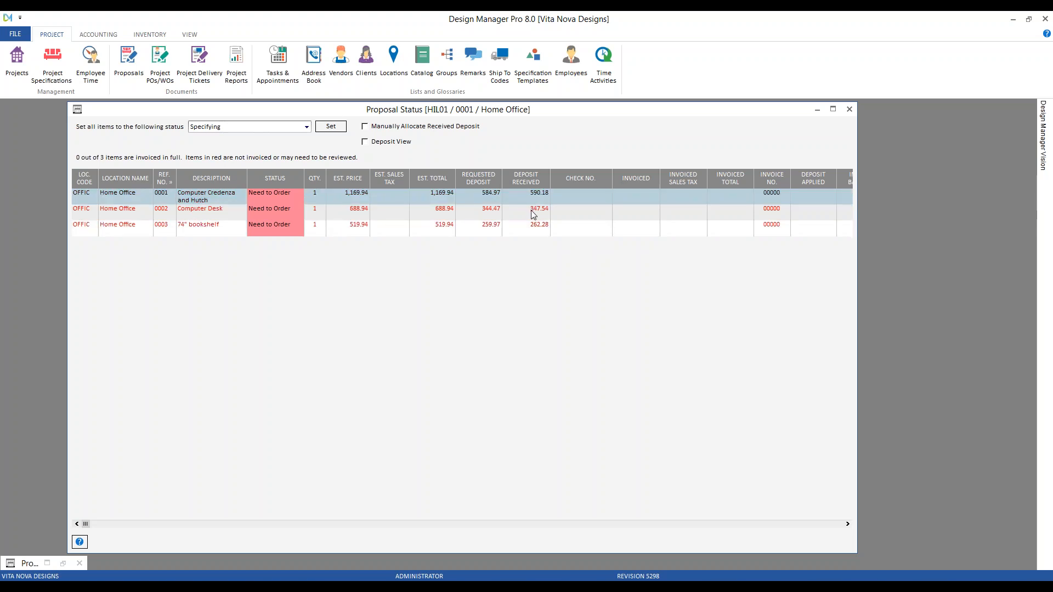
pyautogui.click(532, 213)
pyautogui.click(525, 229)
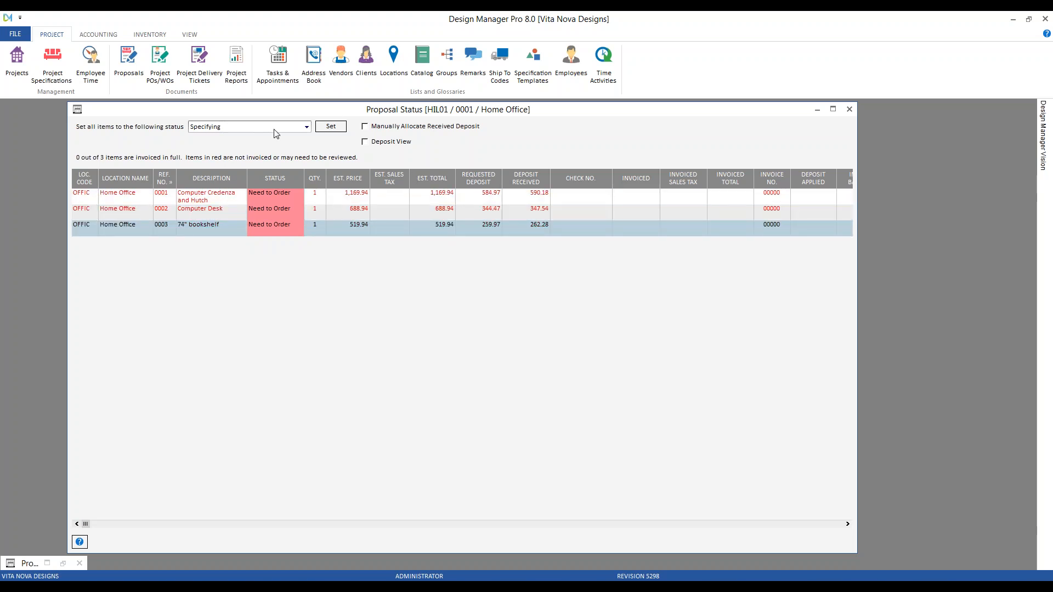
# - Check the items' received deposits against the proposal's total received deposit in the proposals list, then close the Home Office status
pyautogui.moveTo(276, 112); pyautogui.dragTo(430, 273)
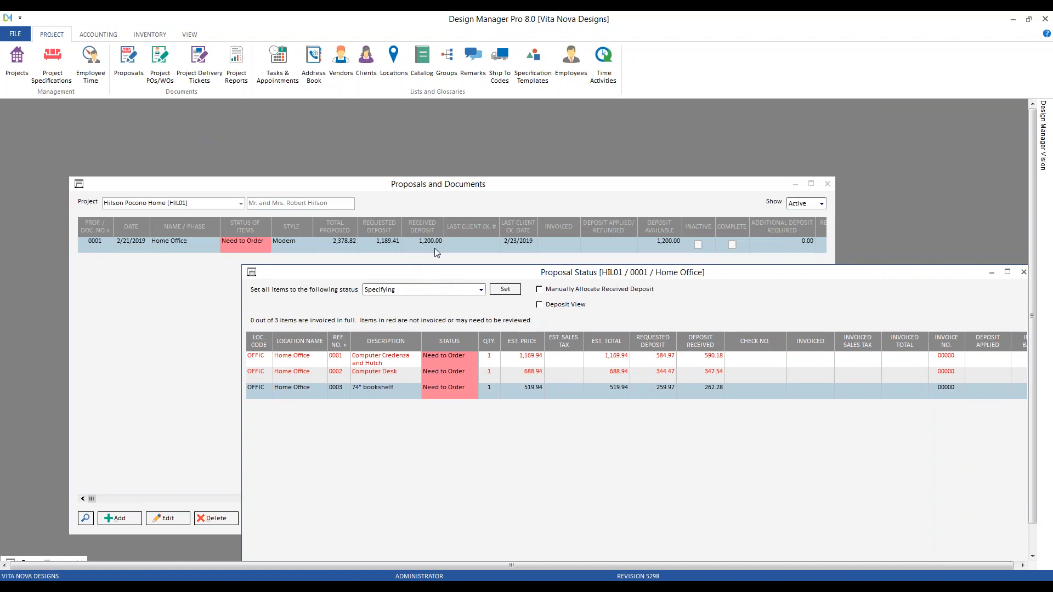
pyautogui.moveTo(431, 272); pyautogui.dragTo(285, 137)
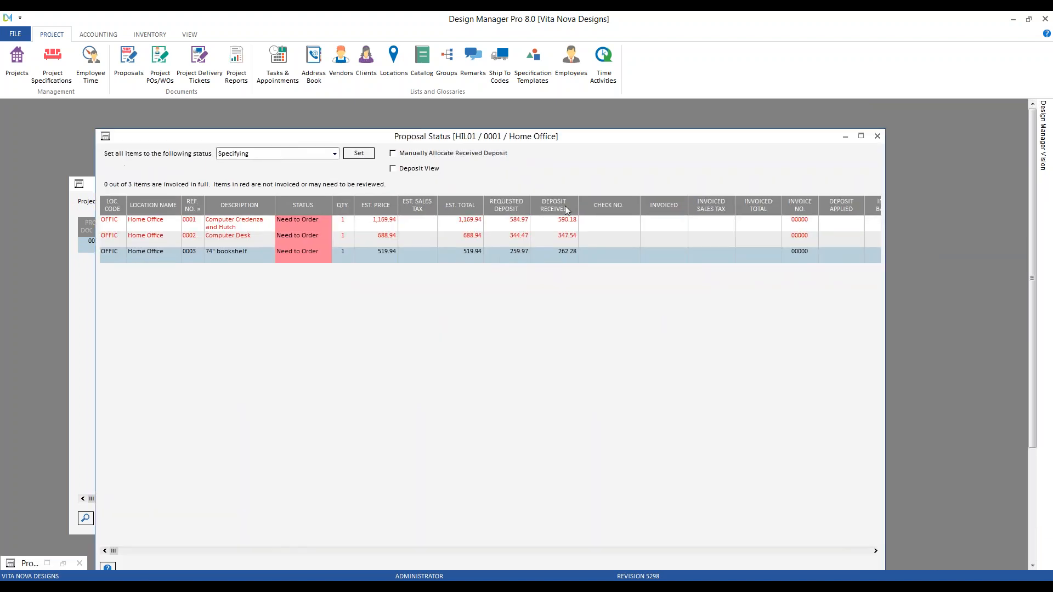
pyautogui.click(570, 223)
pyautogui.click(569, 236)
pyautogui.click(568, 252)
pyautogui.click(573, 257)
pyautogui.click(562, 262)
pyautogui.click(877, 136)
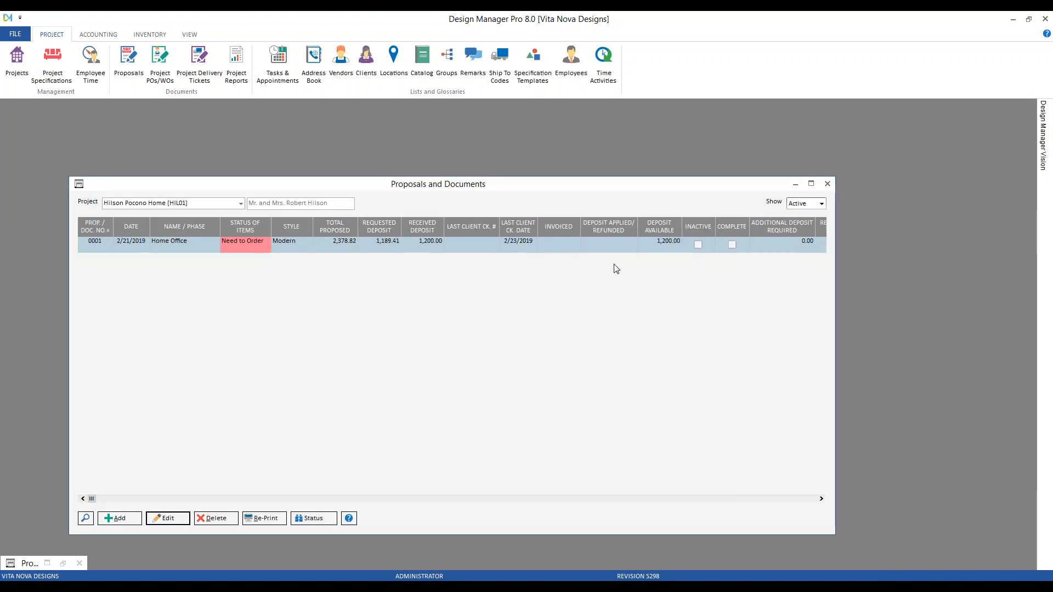
# - Edit the Home Office proposal, renaming it "Home Office - Rev. 1" and removing the 74" bookshelf, and generate its print preview
pyautogui.click(166, 522)
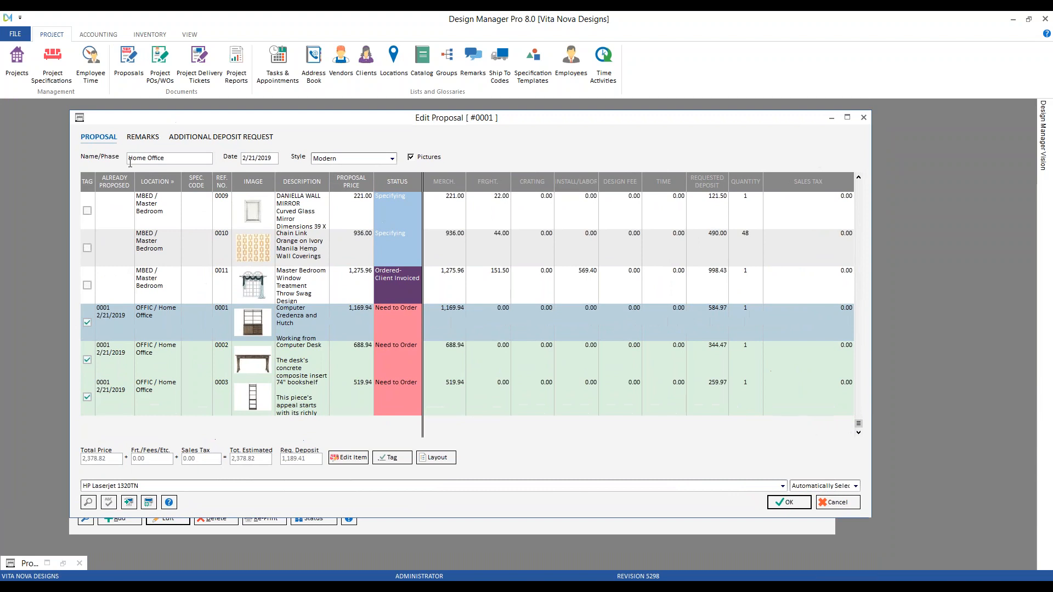
pyautogui.click(175, 160)
pyautogui.write('- Rev. 1')
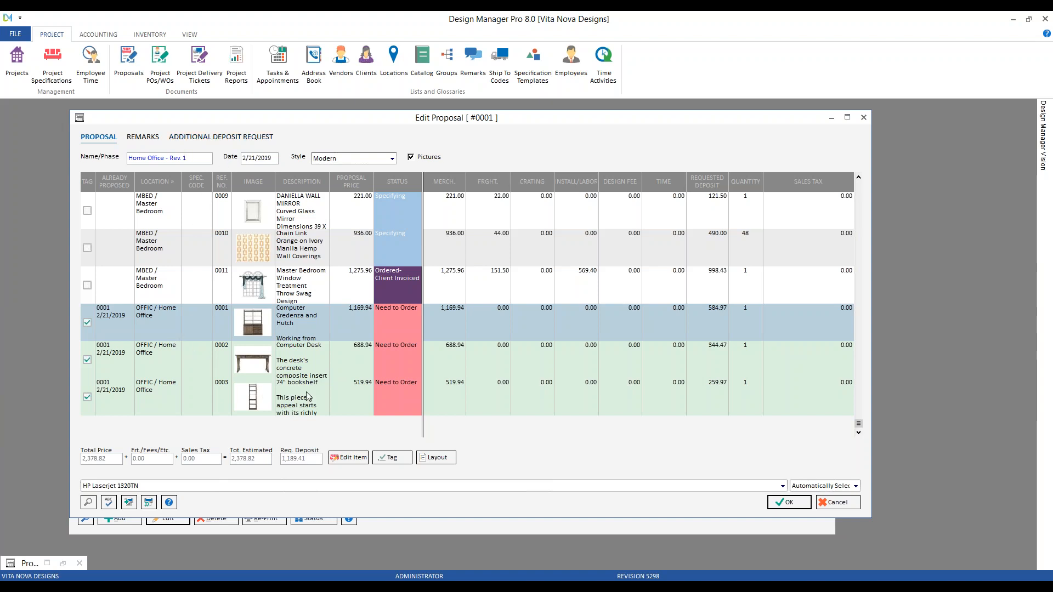
pyautogui.click(107, 396)
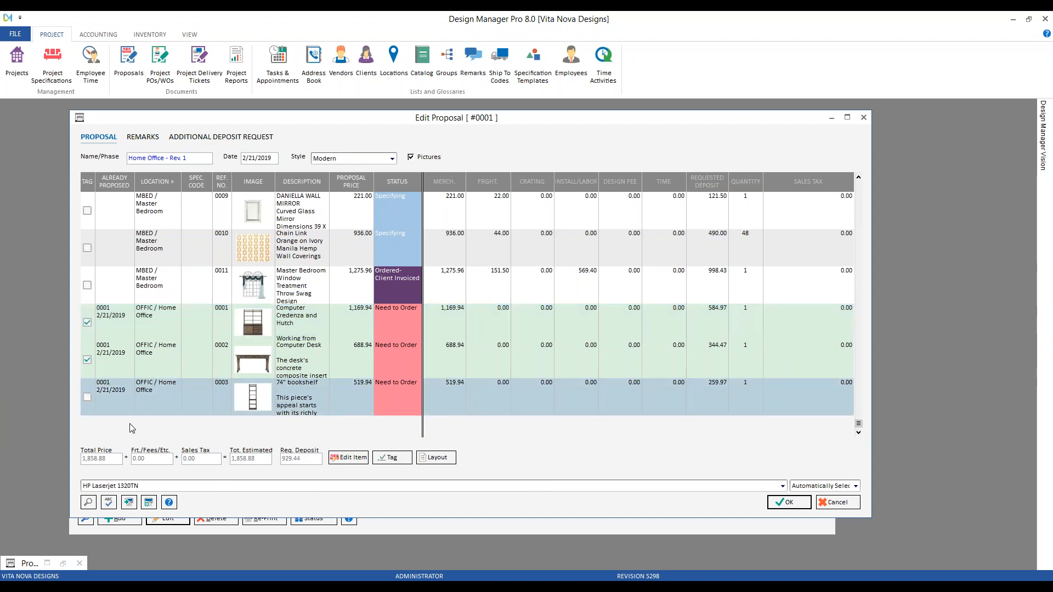
pyautogui.click(790, 502)
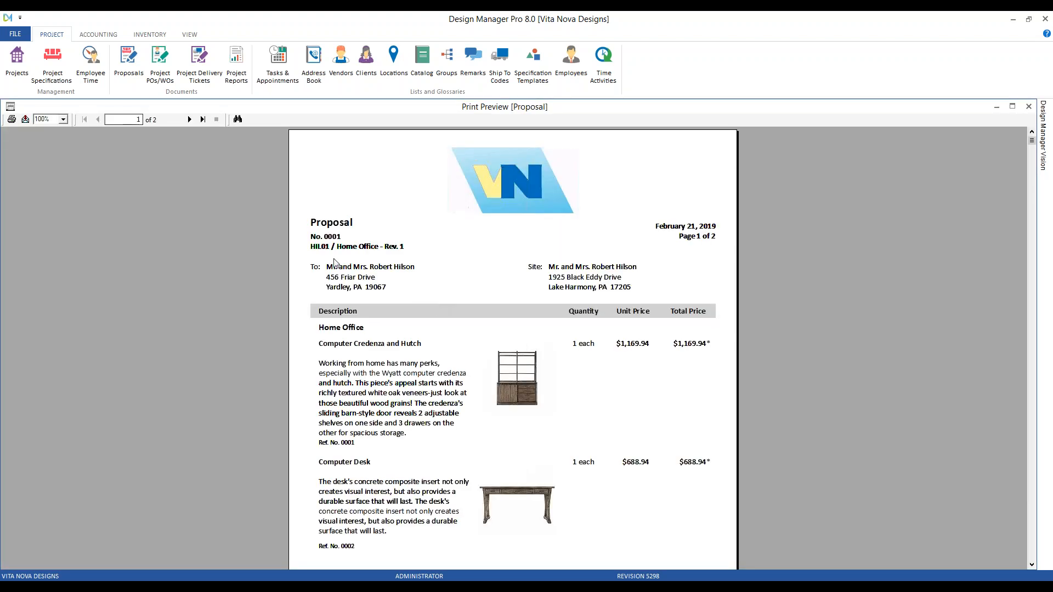
# - Review the items and deposit requested on both pages of the revised proposal's preview, then close it
pyautogui.scroll(-3, 328, 275)
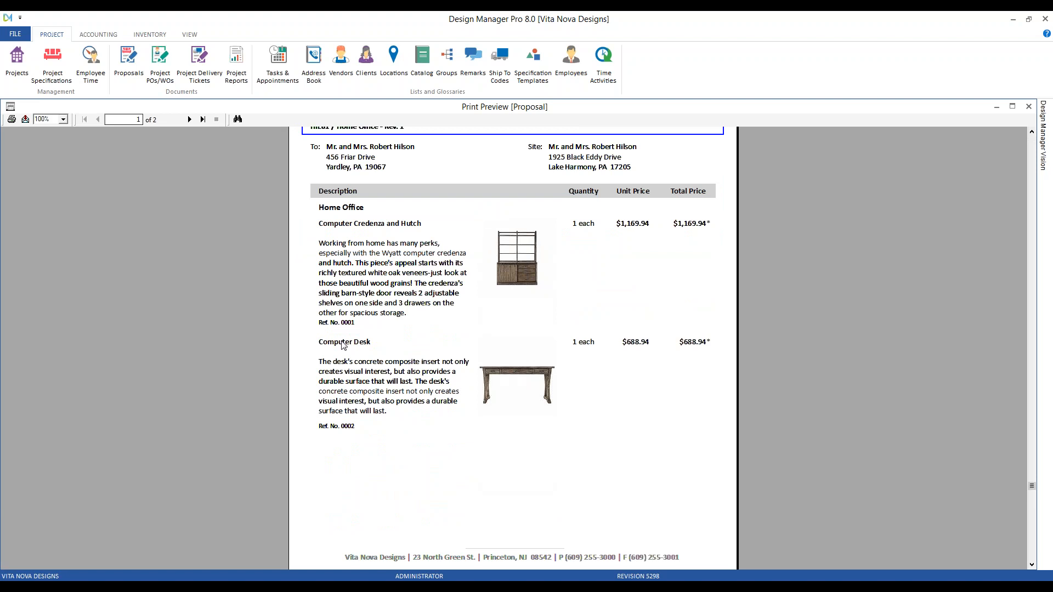
pyautogui.scroll(-1, 540, 394)
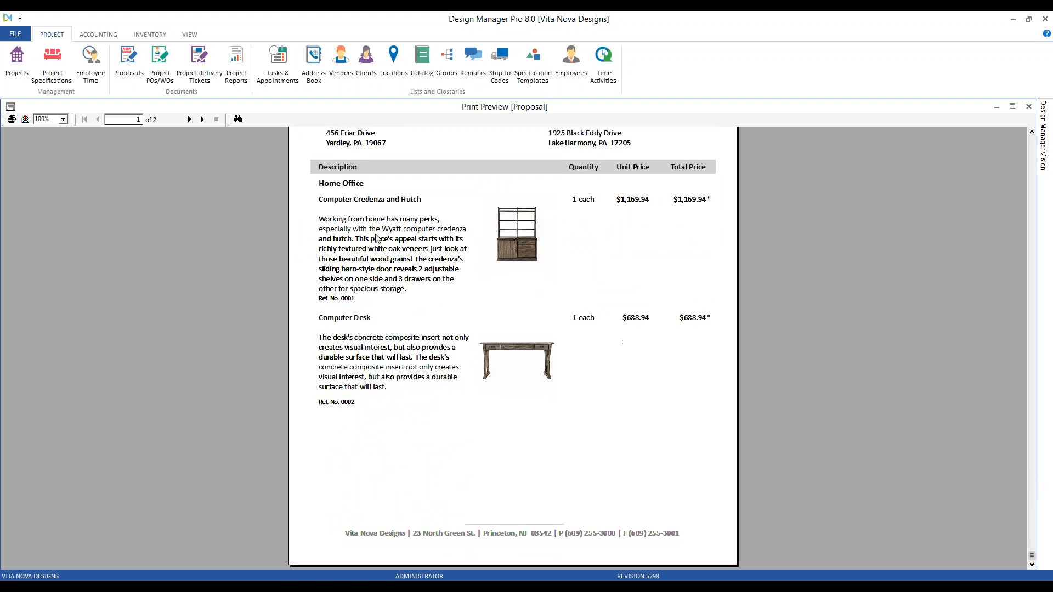
pyautogui.click(203, 120)
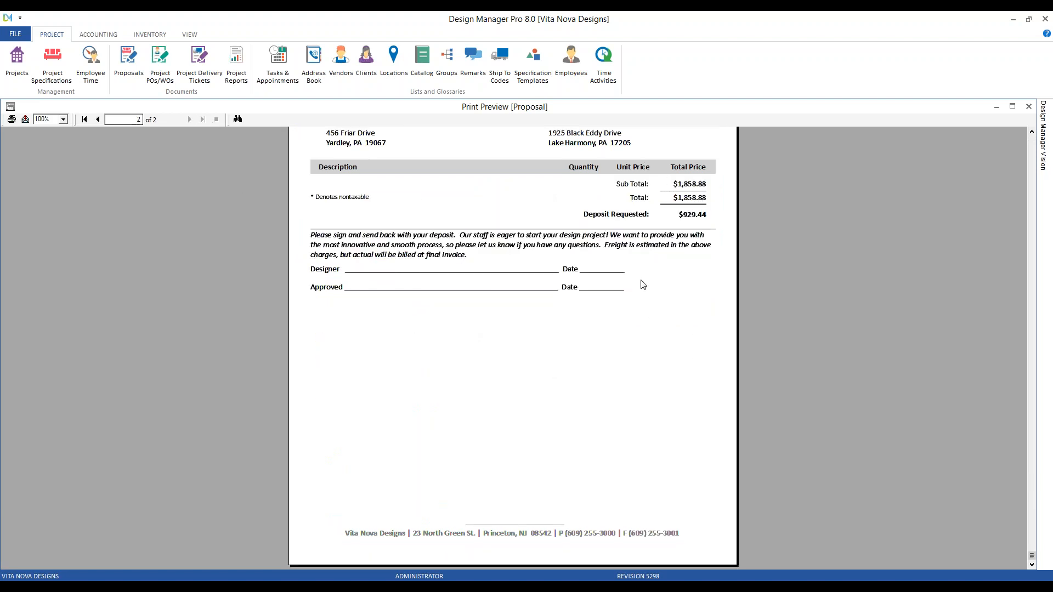
pyautogui.click(1029, 110)
pyautogui.click(510, 327)
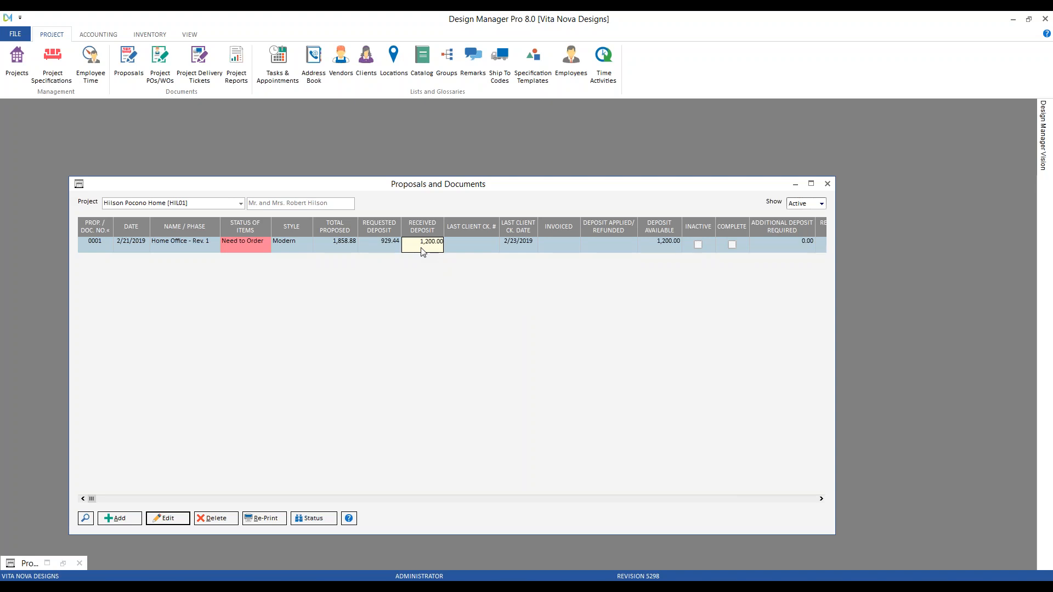
# - Open the status of Home Office - Rev. 1, examine how the deposit is distributed over the two remaining items, and close it
pyautogui.click(313, 518)
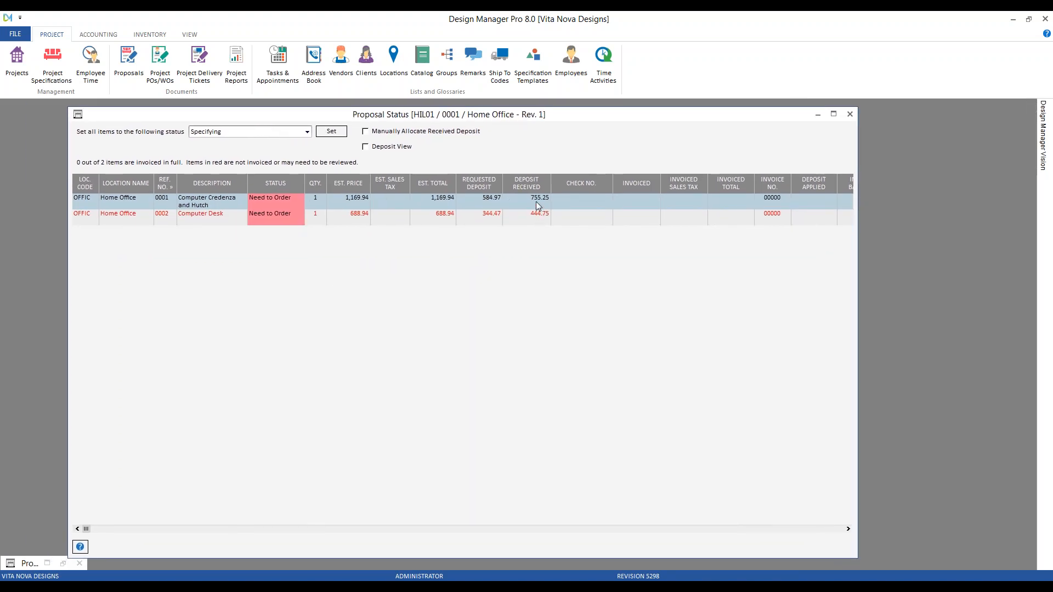
pyautogui.click(538, 216)
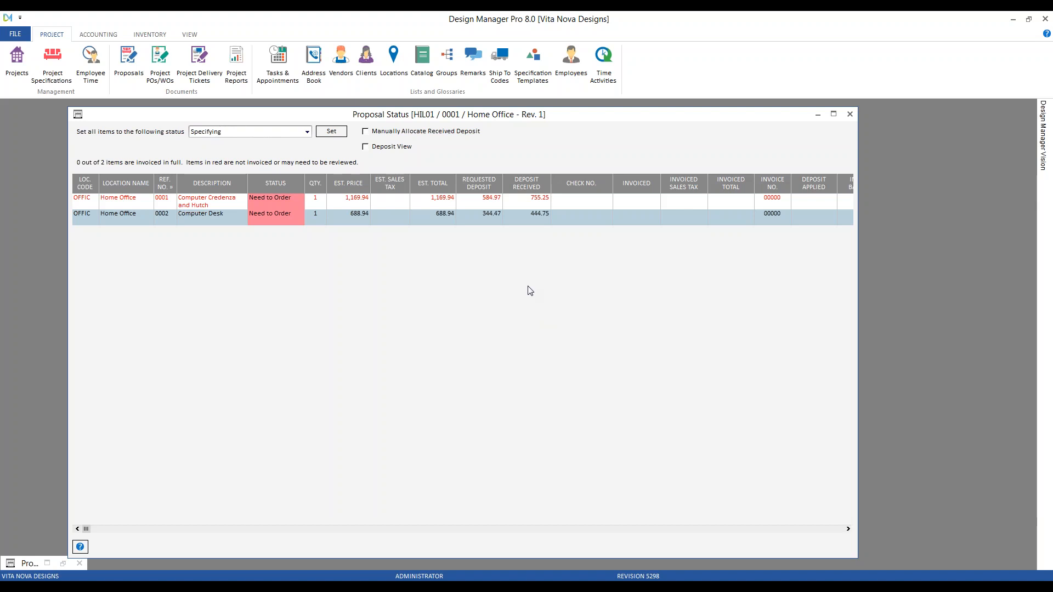
pyautogui.click(485, 201)
pyautogui.click(485, 218)
pyautogui.click(386, 203)
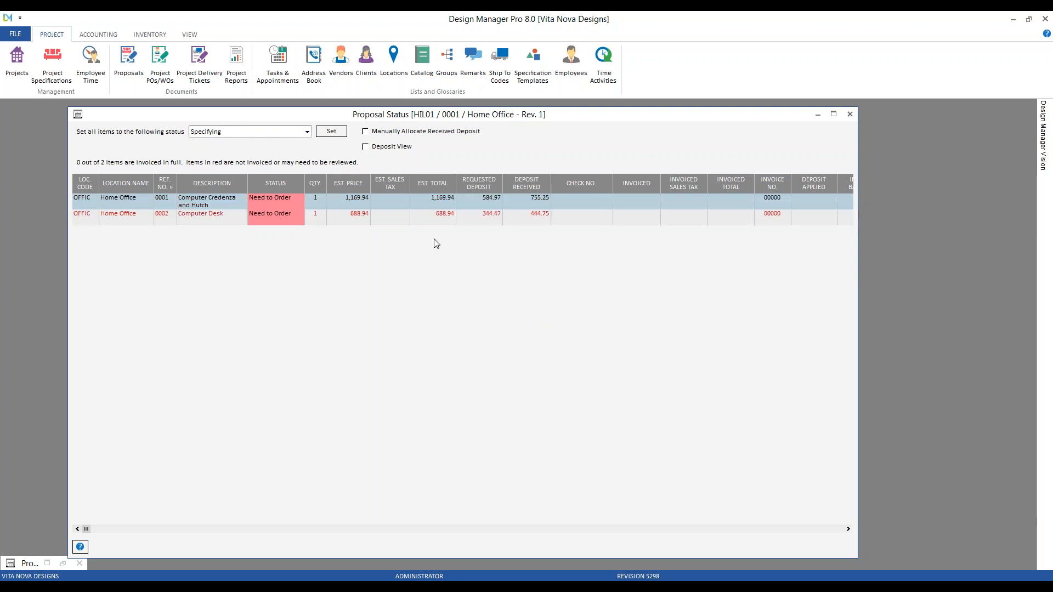
pyautogui.click(513, 215)
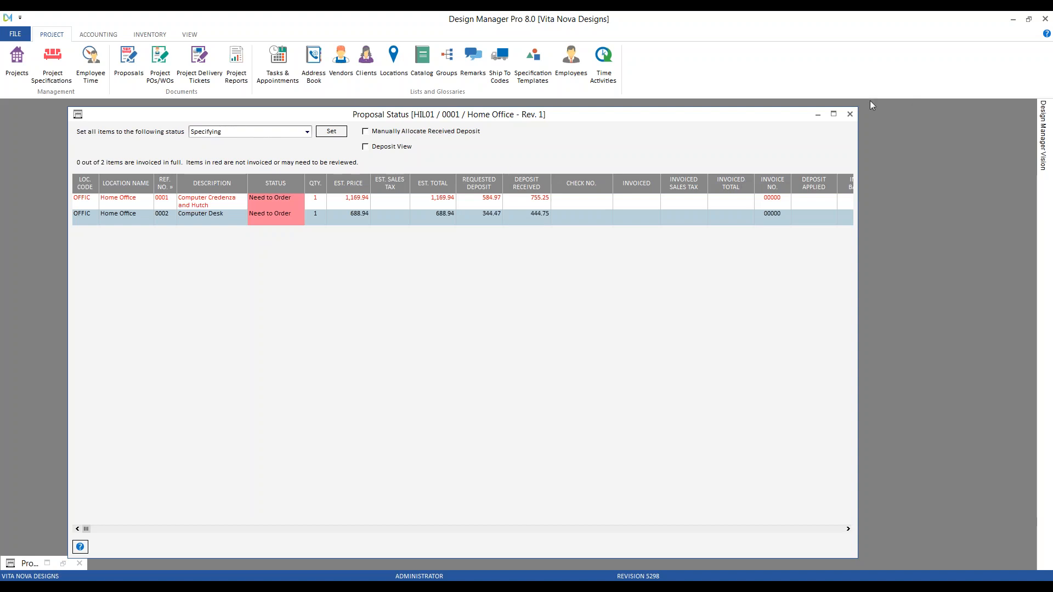
pyautogui.click(849, 114)
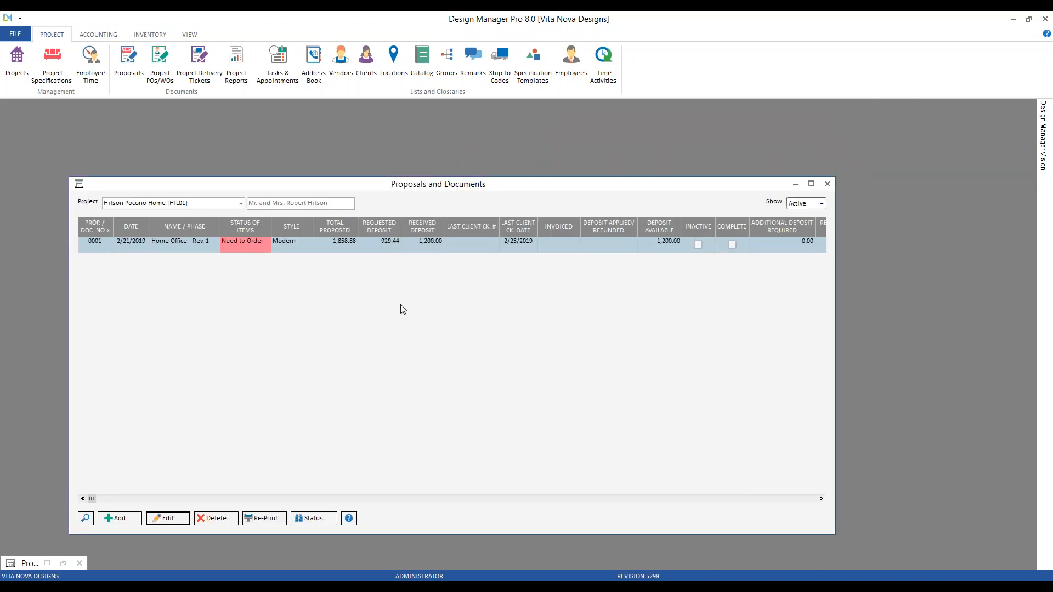
# - Re-print the Home Office - Rev. 1 proposal to preview with Show Actual Deposits enabled
pyautogui.click(276, 519)
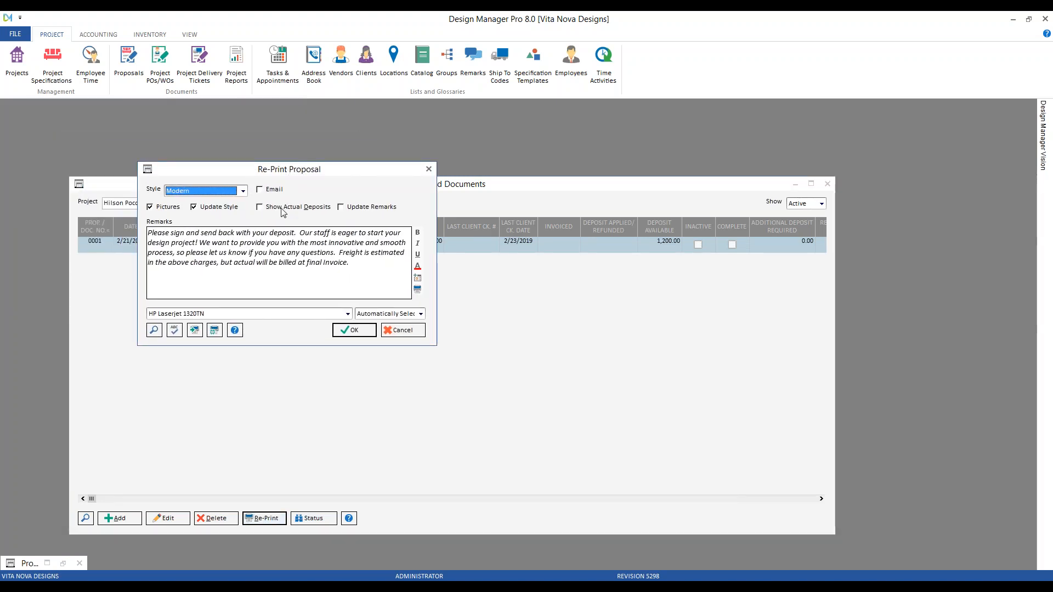
pyautogui.click(282, 209)
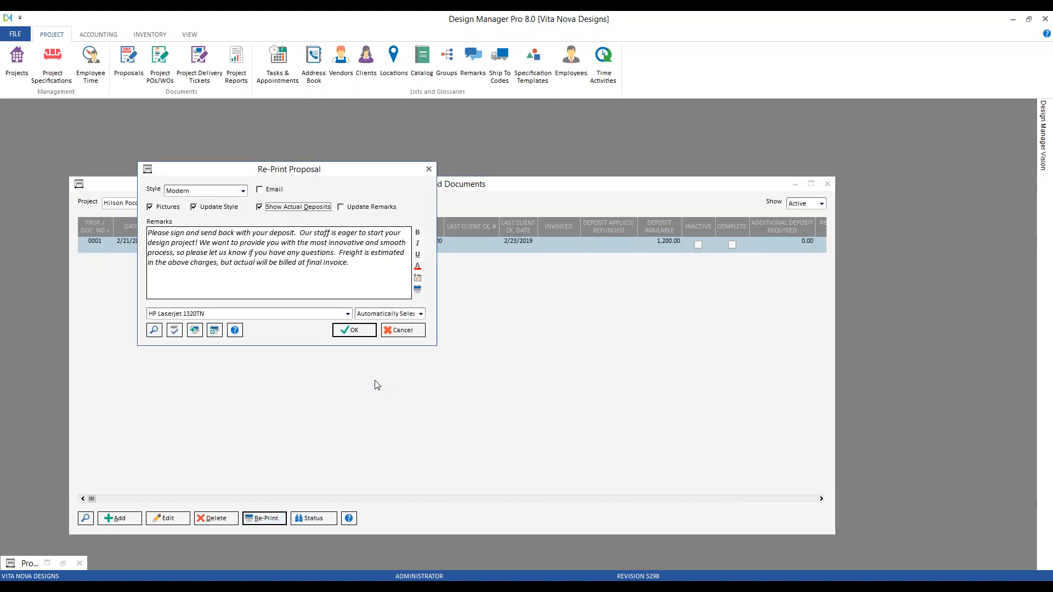
pyautogui.click(356, 333)
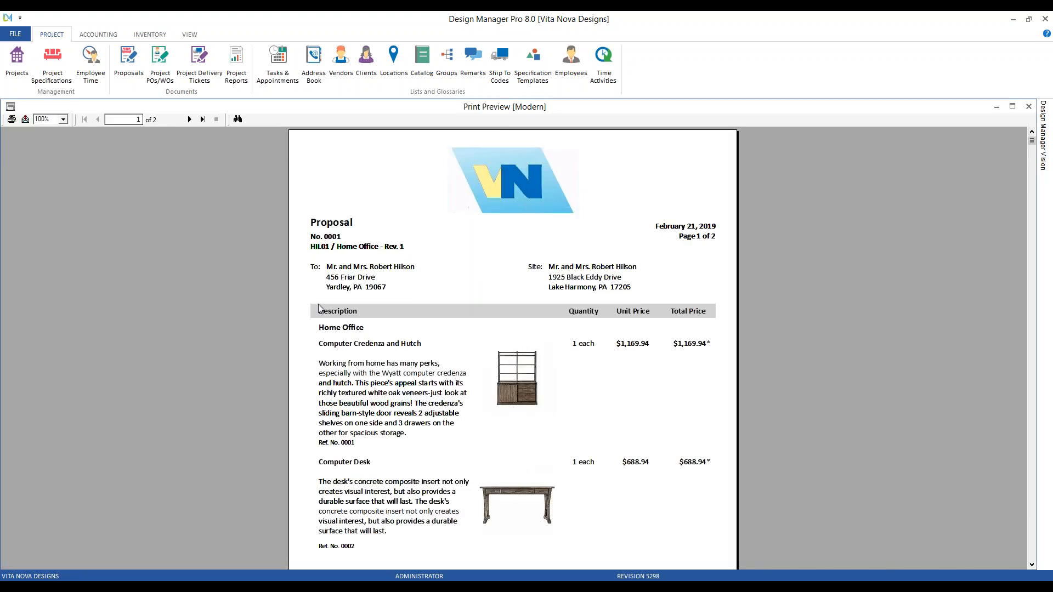
# - Read through both pages of the re-printed proposal, checking the deposit deduction and total, then close the preview
pyautogui.click(243, 242)
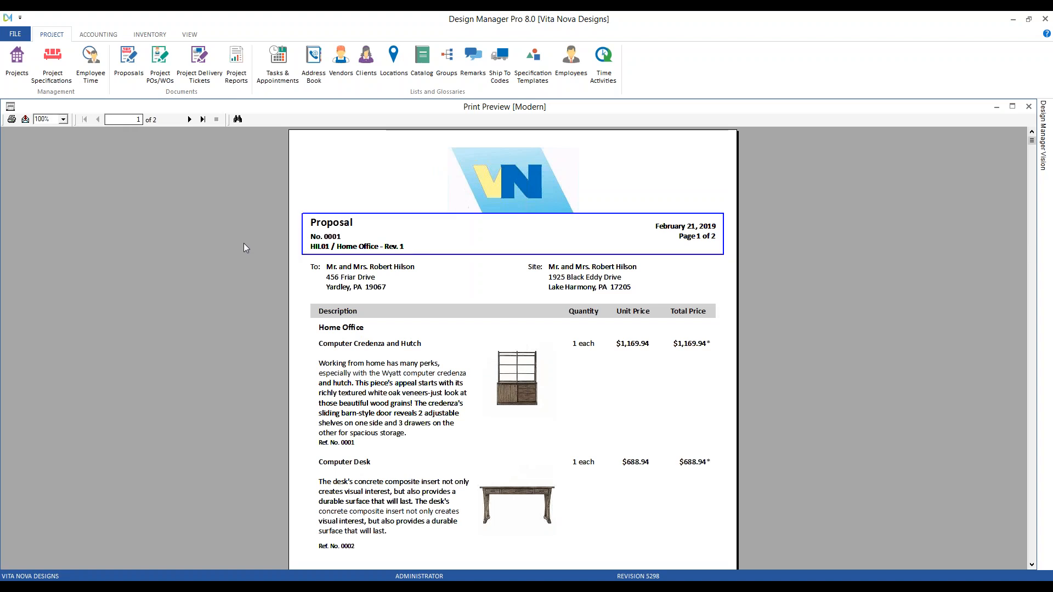
pyautogui.scroll(-2, 243, 242)
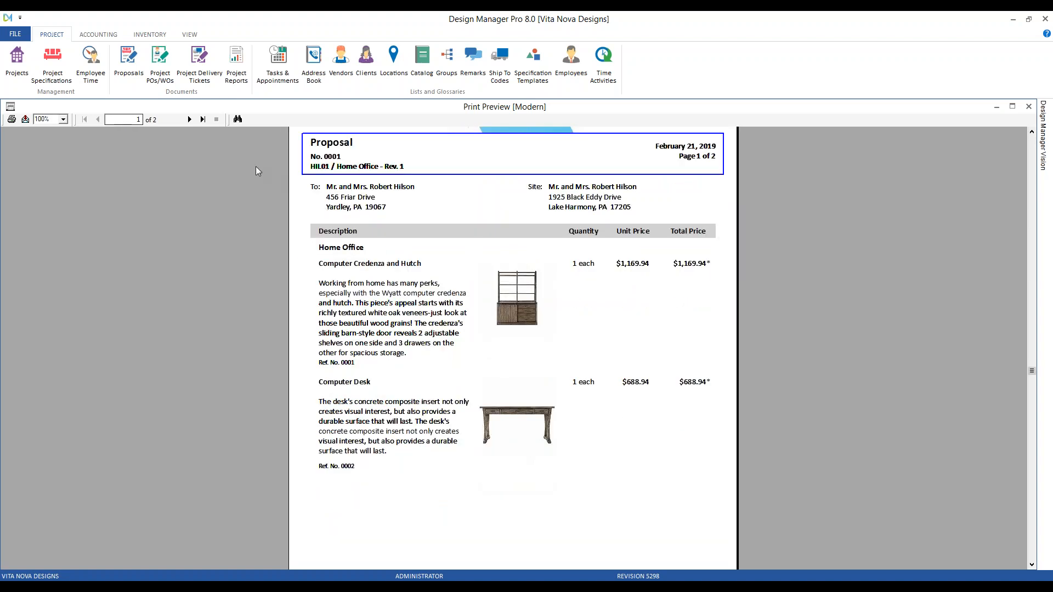
pyautogui.click(190, 119)
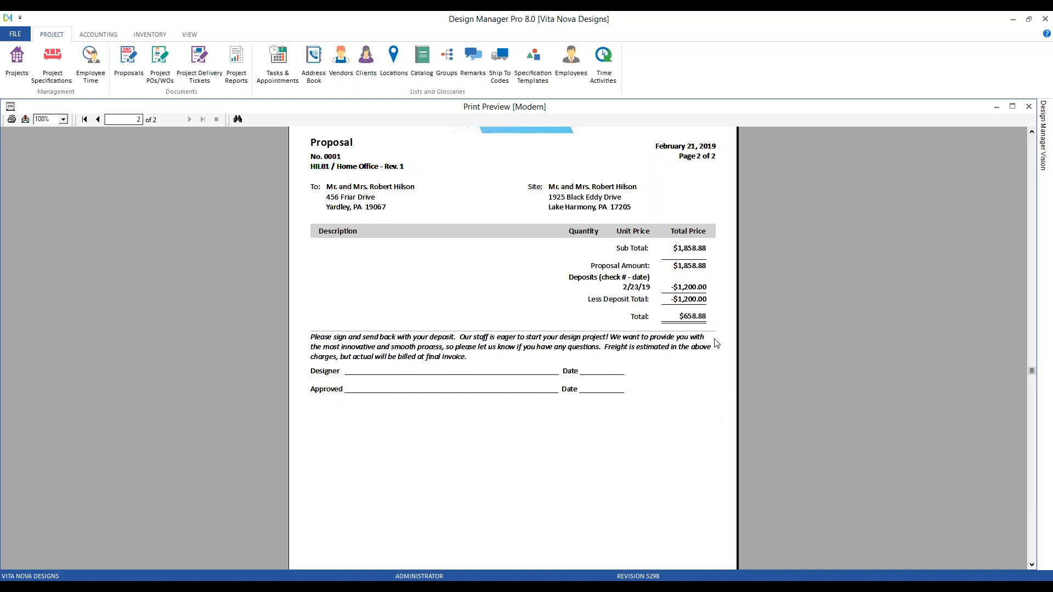
pyautogui.click(1028, 106)
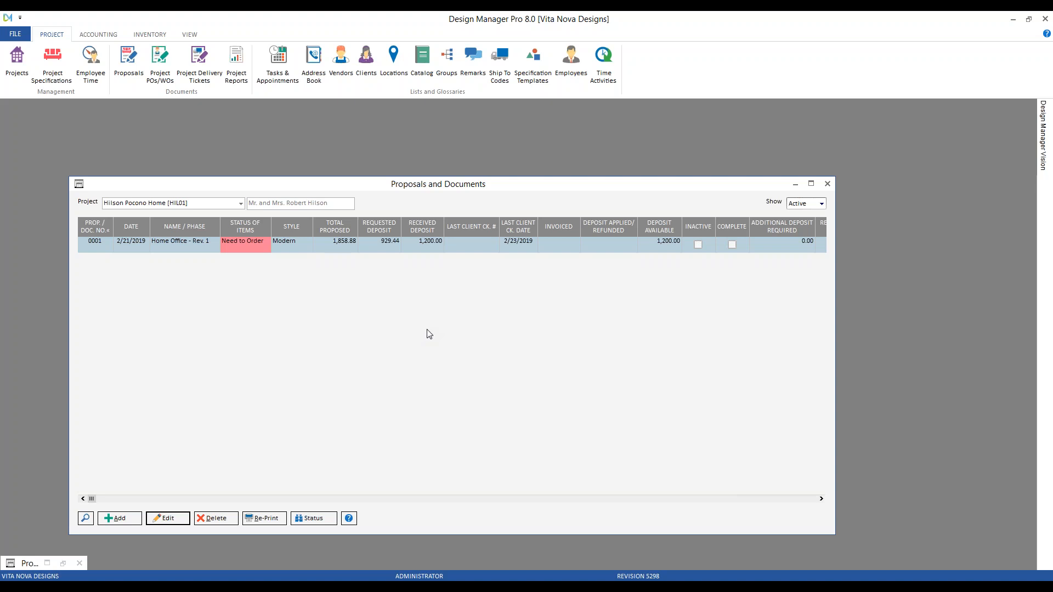
# - Switch the proposals list to the Brigantine Beach Home project (CAR02), check the Wine Cellar proposal's item status, and close it
pyautogui.click(198, 206)
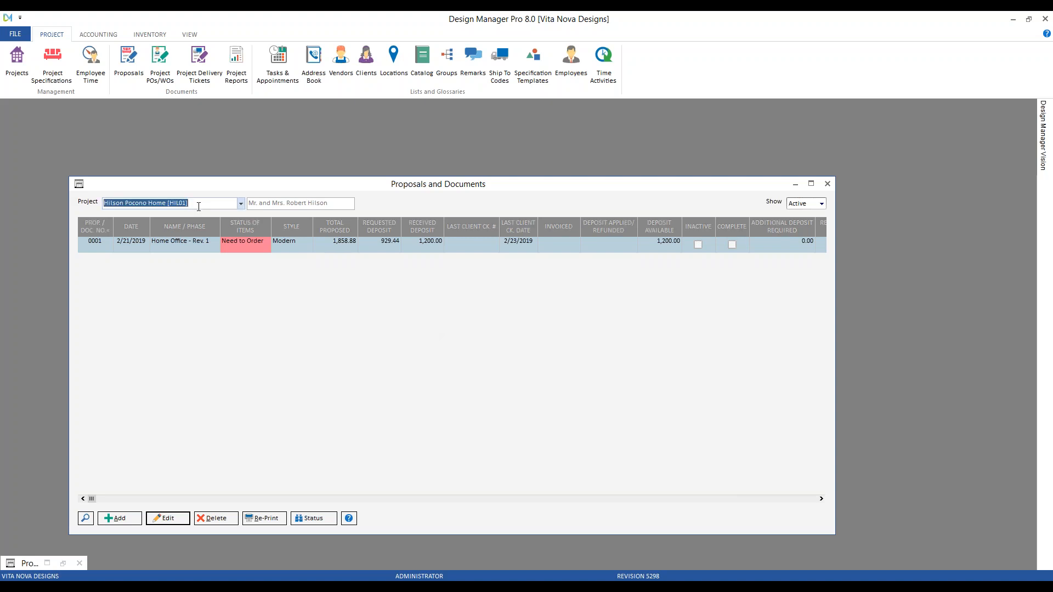
pyautogui.write('car')
pyautogui.press('Down')
pyautogui.press('Return')
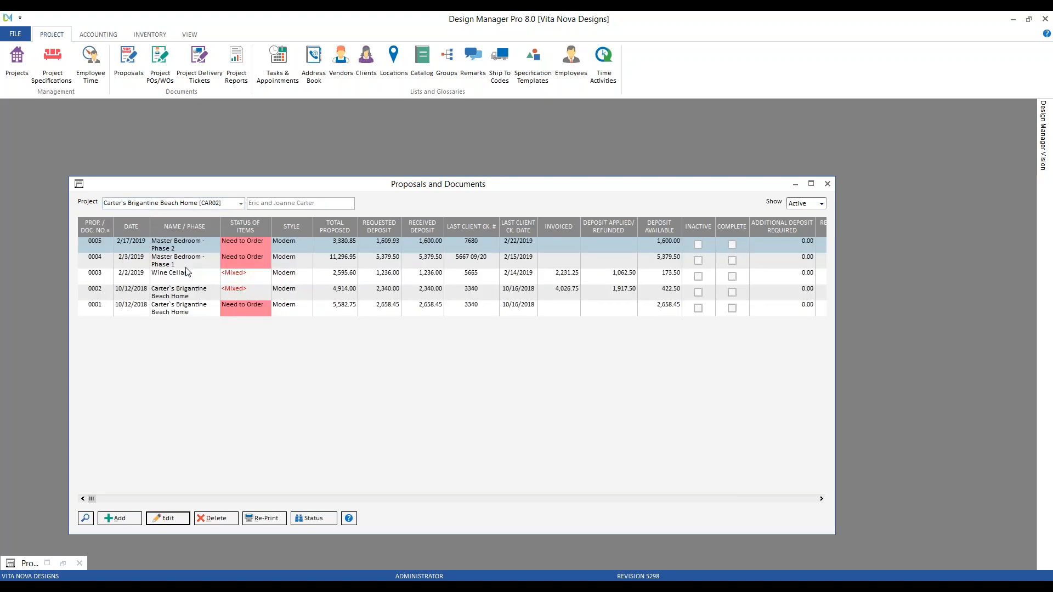
pyautogui.click(126, 273)
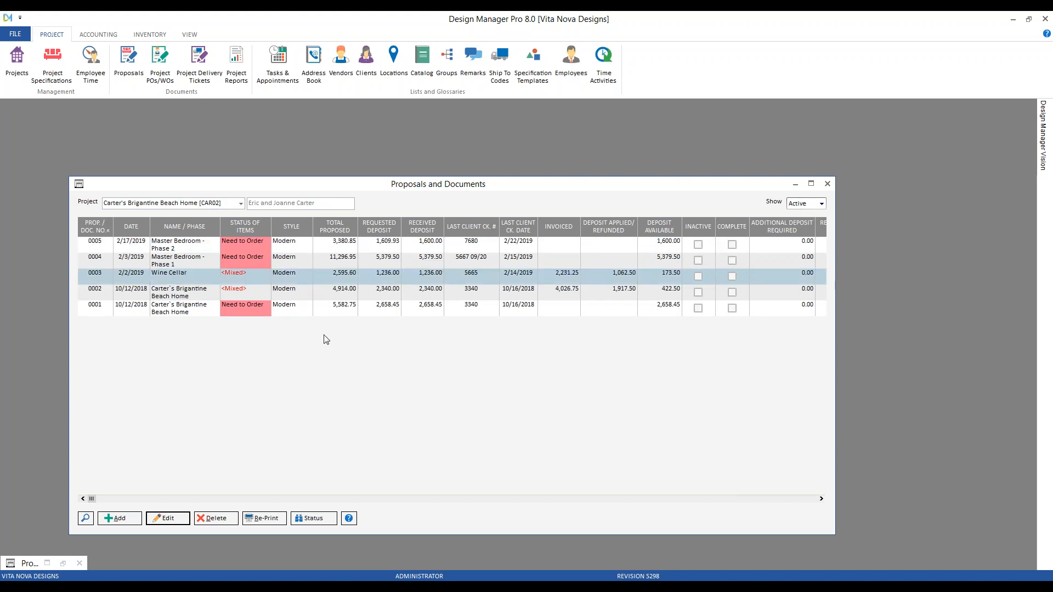
pyautogui.click(315, 519)
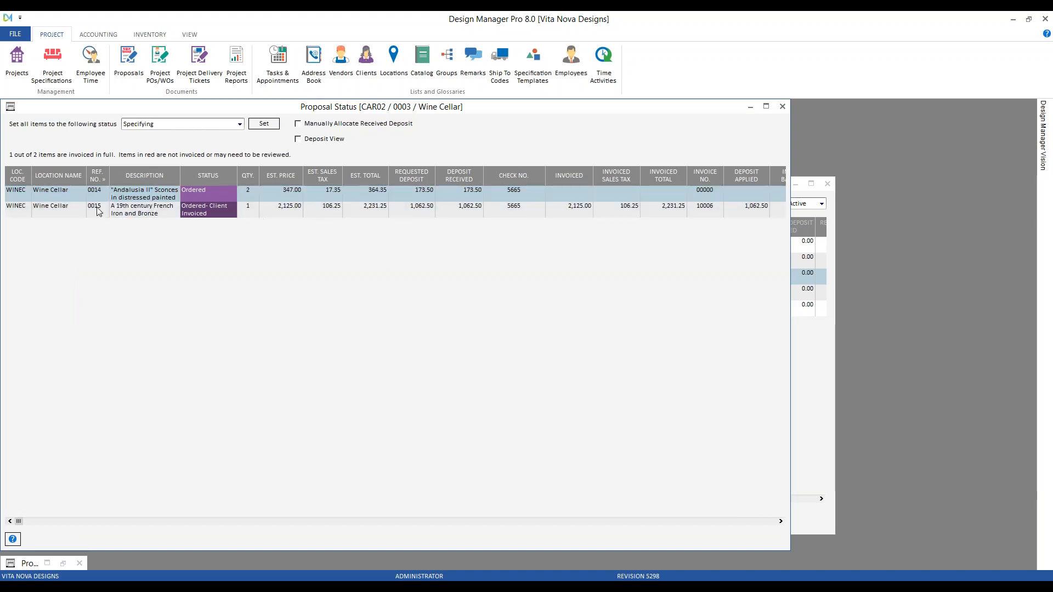
pyautogui.click(145, 213)
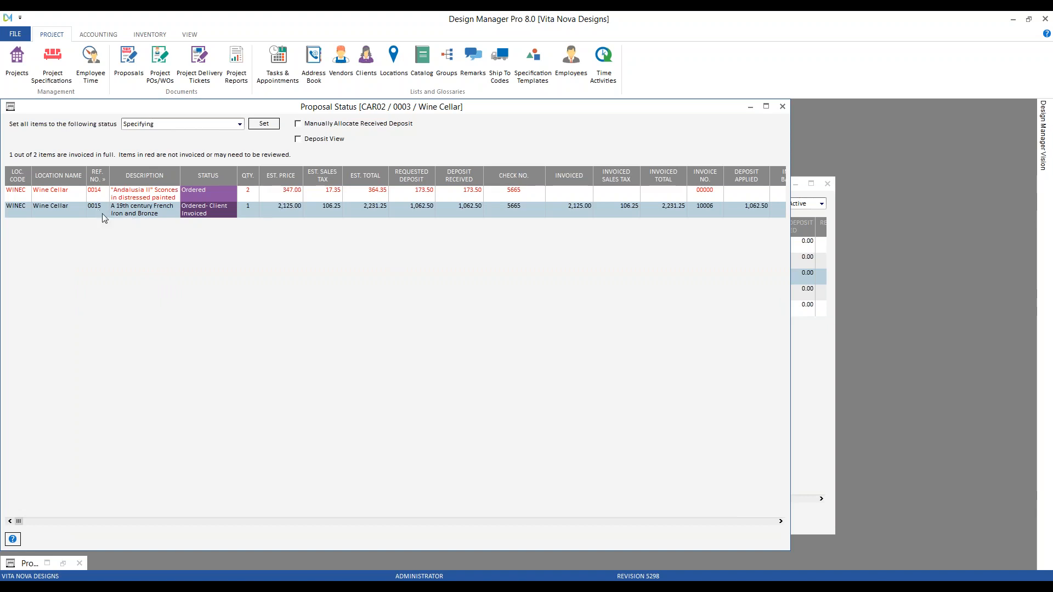
pyautogui.click(783, 107)
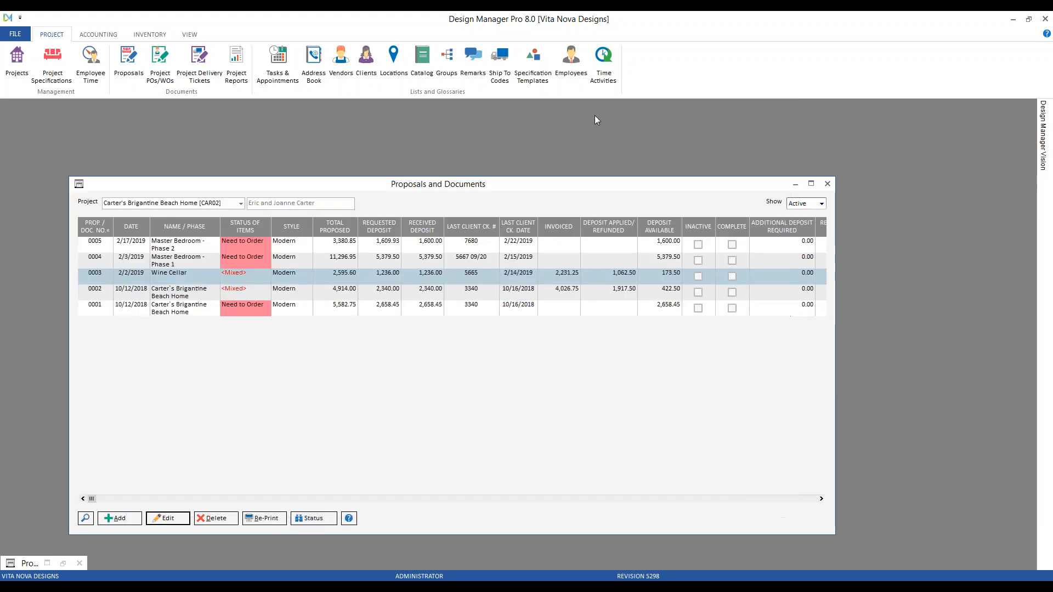
# - Try to remove the already invoiced chandelier (ref. 0015) from the Wine Cellar proposal, then cancel the editing
pyautogui.click(184, 519)
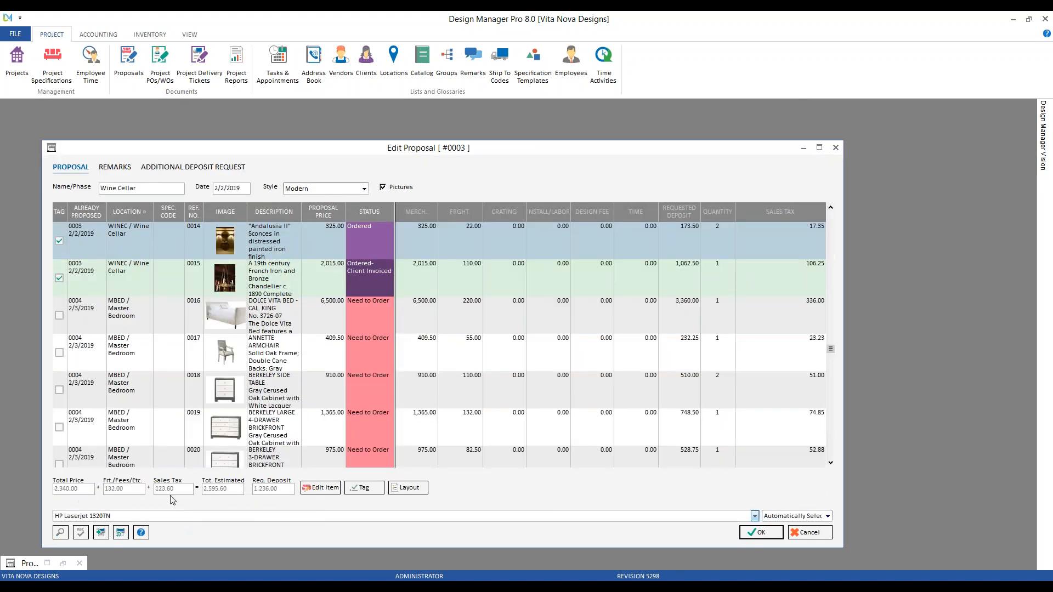
pyautogui.click(60, 277)
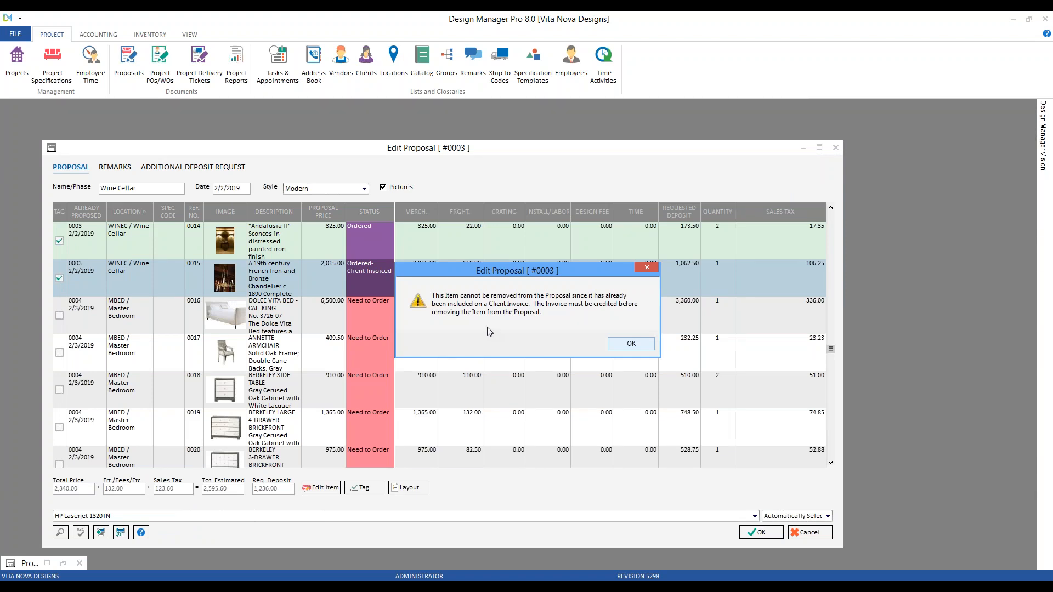
pyautogui.click(650, 351)
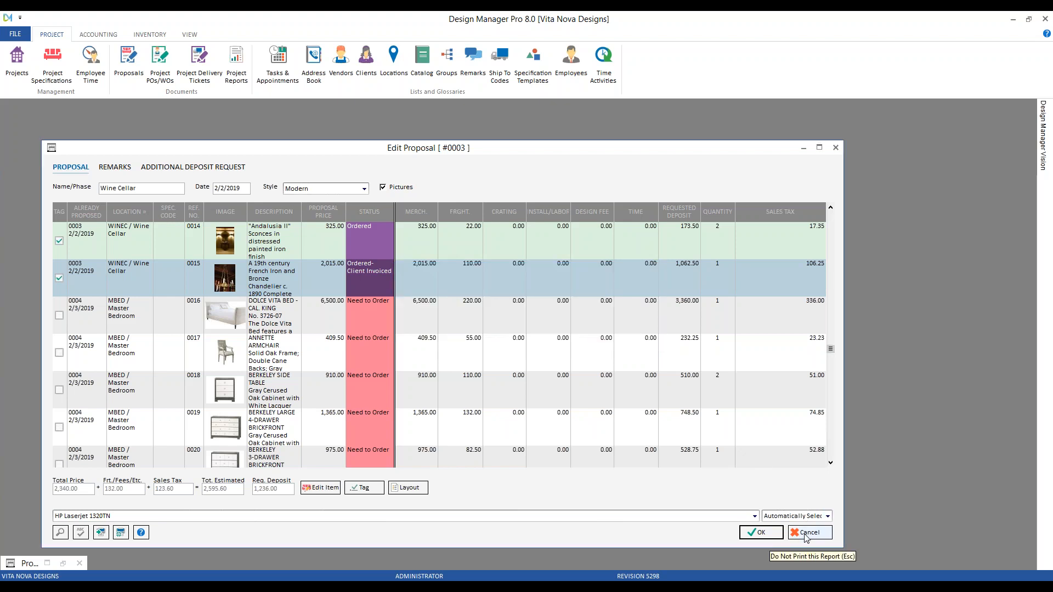
pyautogui.click(806, 534)
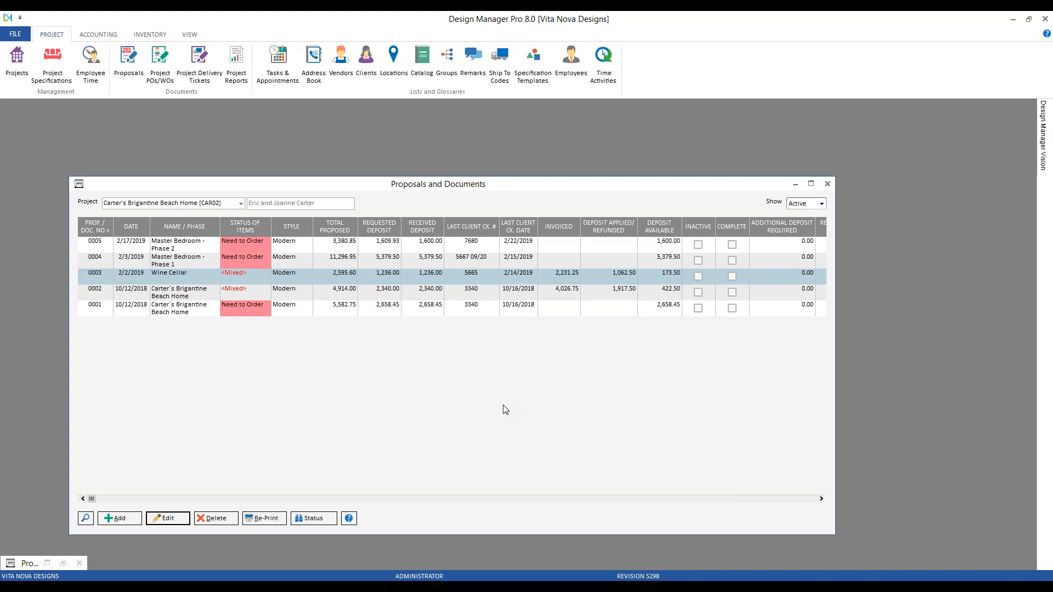
# - Reopen the proposals list and compare the deposits of the Master Bedroom - Phase 1 and Phase 2 proposals, then close the list
pyautogui.click(827, 184)
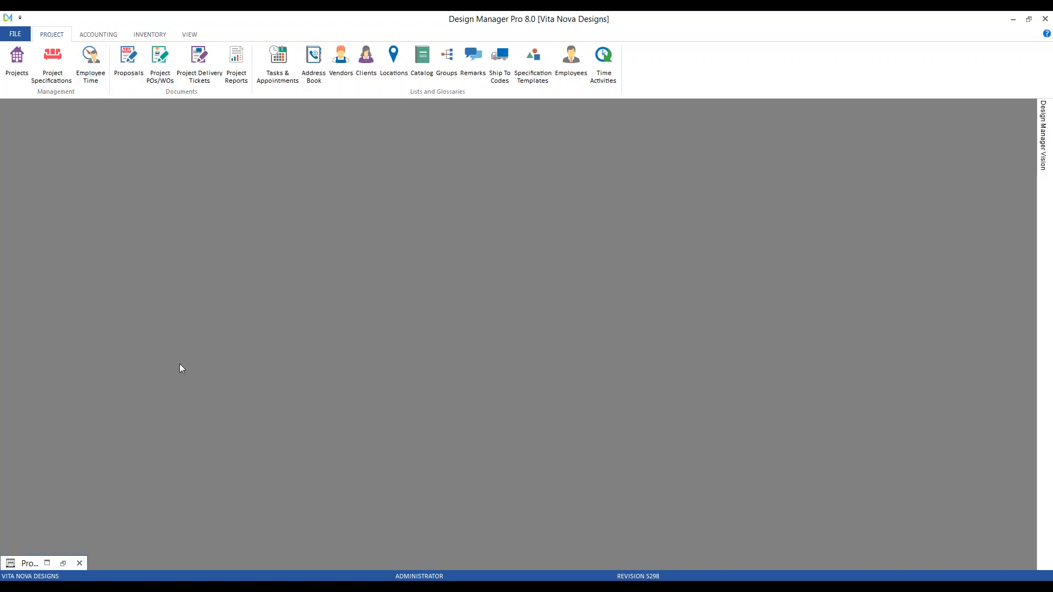
pyautogui.click(128, 60)
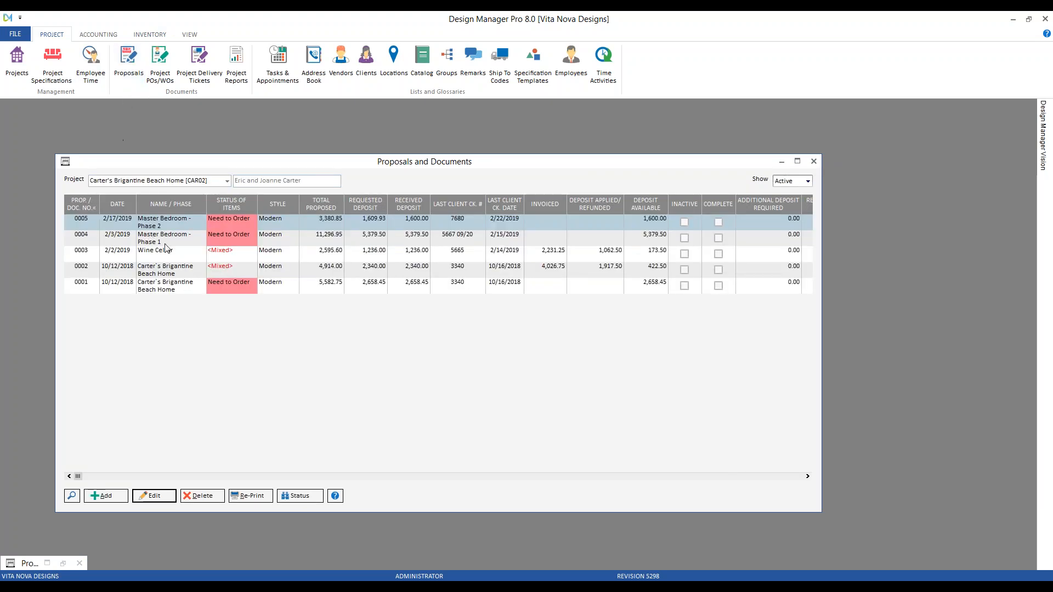
pyautogui.click(165, 243)
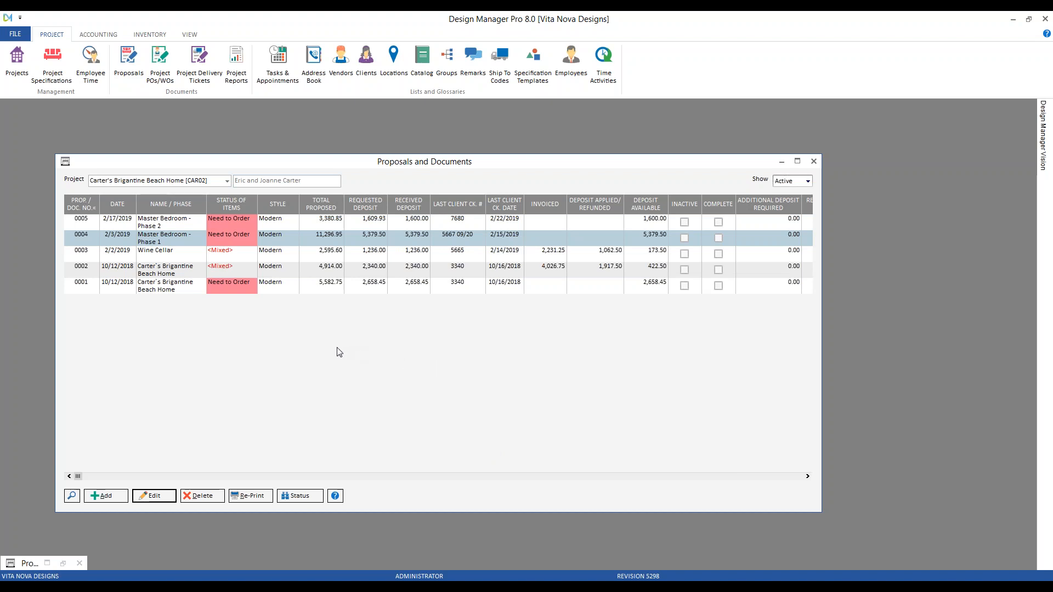
pyautogui.click(415, 244)
pyautogui.click(343, 225)
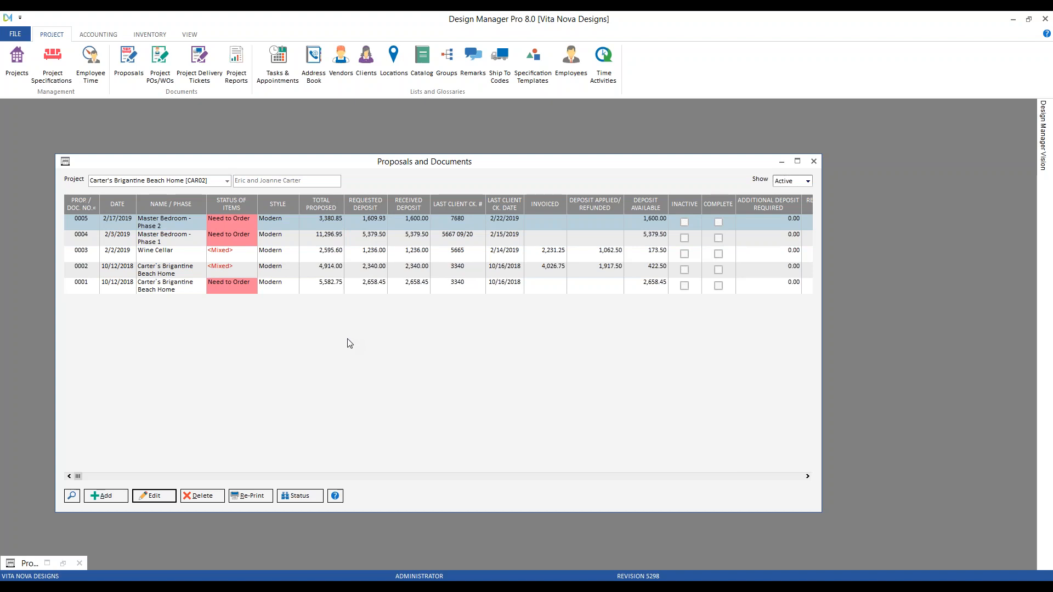
pyautogui.click(813, 161)
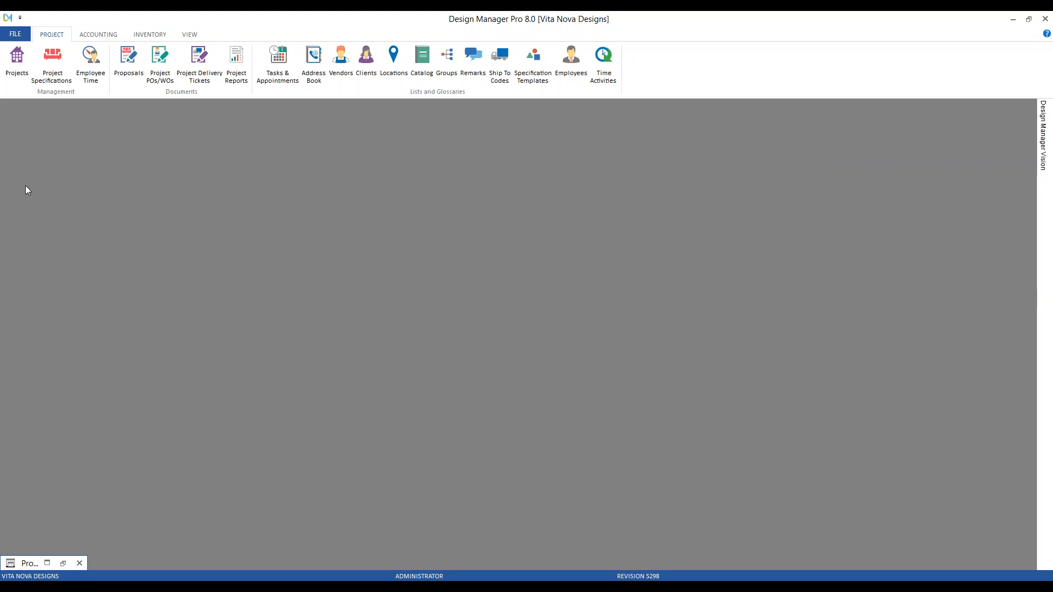
# - Start a new cash receipt for the Brigantine Beach Home project (CAR02), show all its proposals and select proposal 0004
pyautogui.click(110, 35)
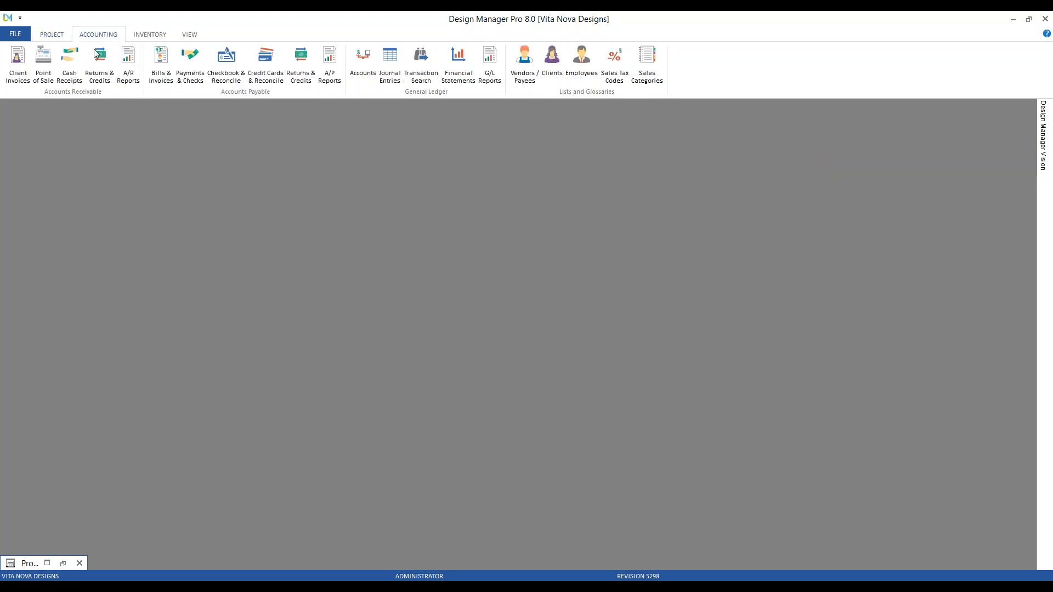
pyautogui.click(78, 59)
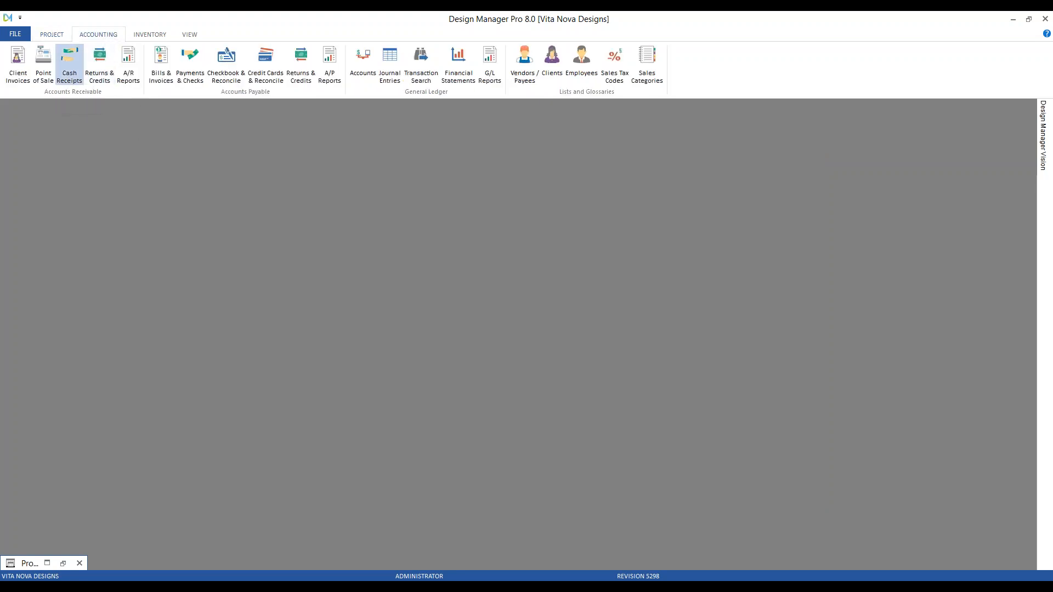
pyautogui.moveTo(130, 163); pyautogui.dragTo(126, 155)
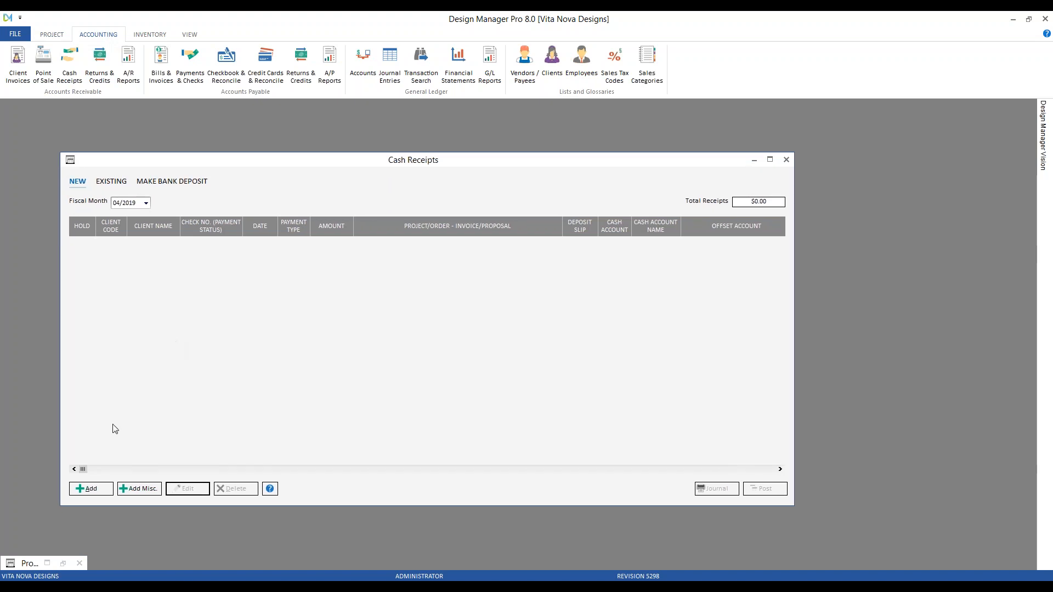
pyautogui.click(96, 490)
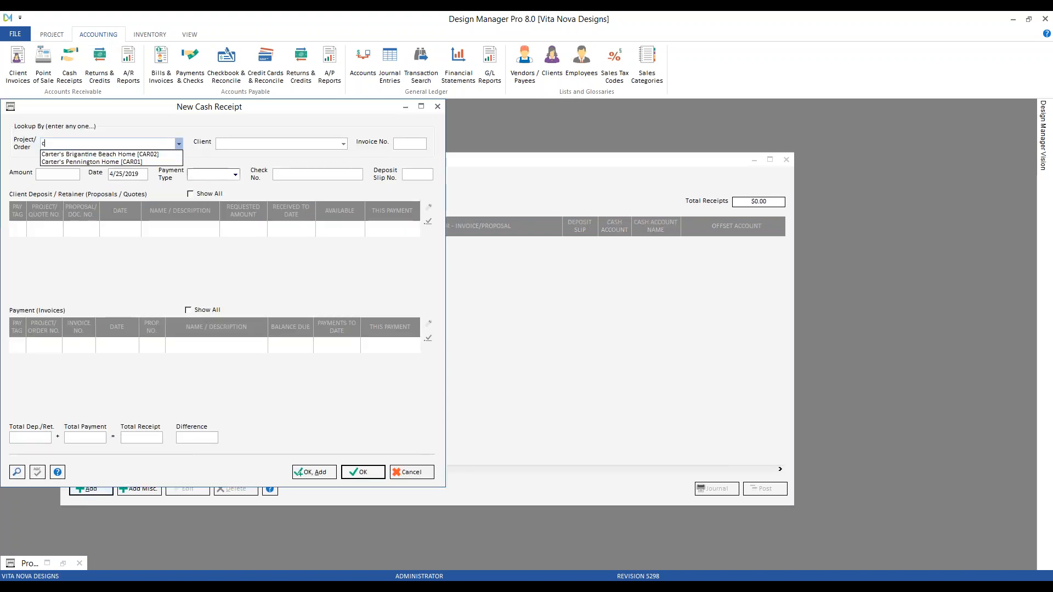
pyautogui.press('Tab')
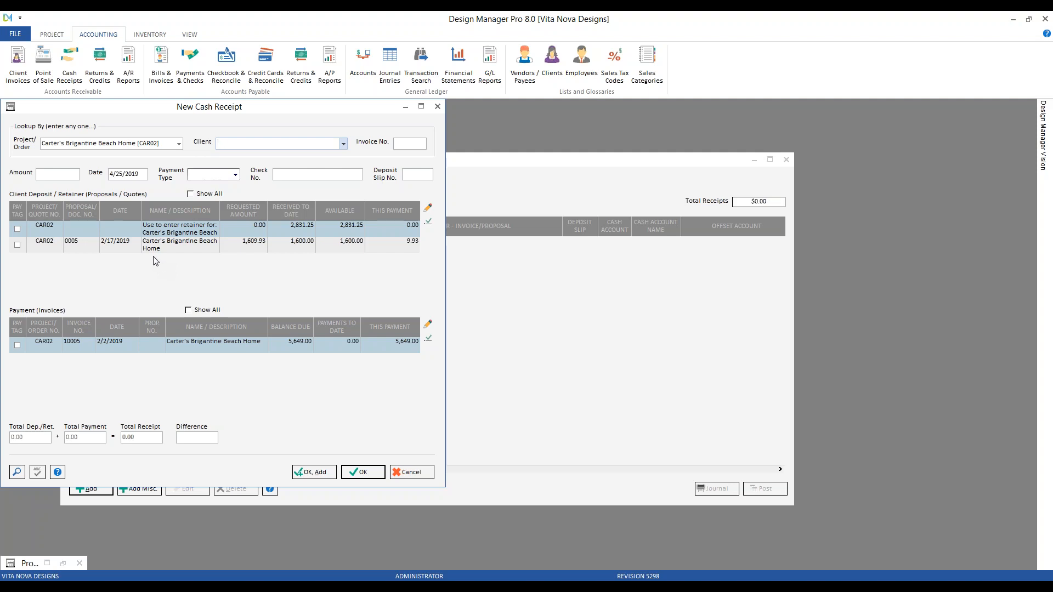
pyautogui.click(216, 194)
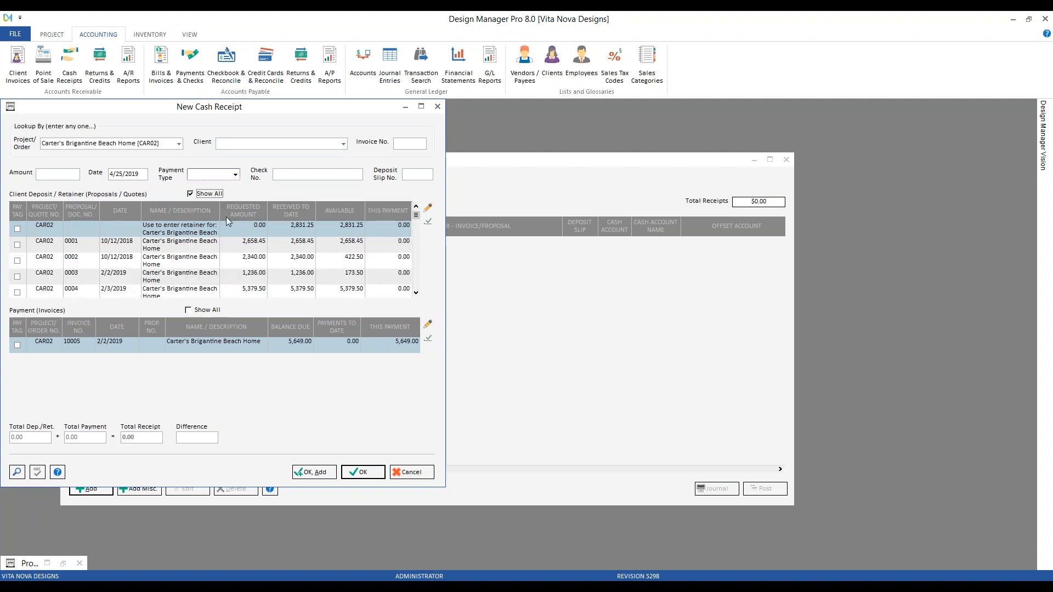
pyautogui.click(231, 293)
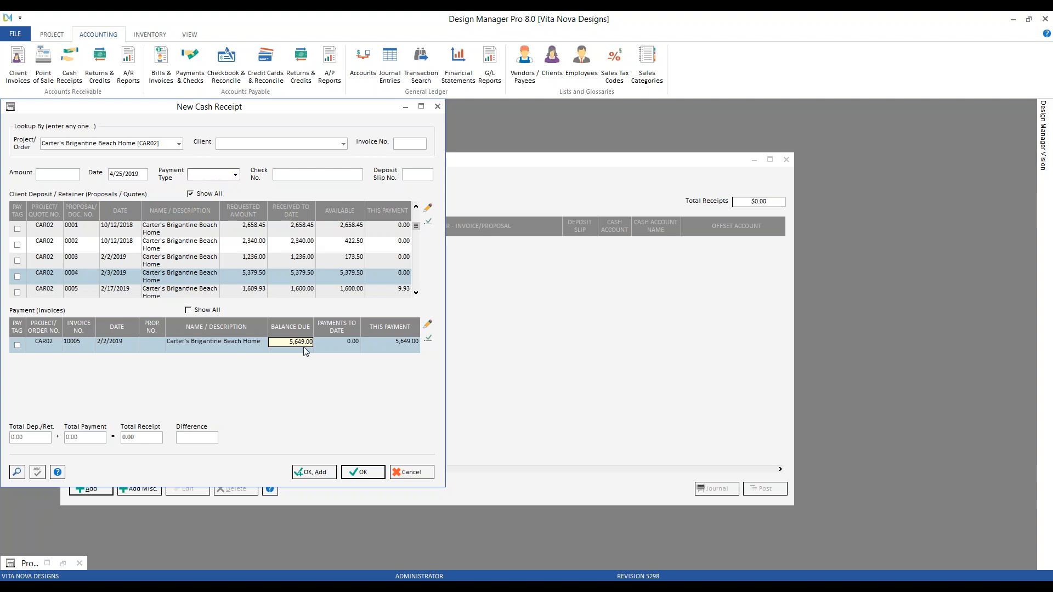
# - Set the receipt's amount to 0.00, payment type to CASH and check number to "xfer deposit"
pyautogui.click(68, 174)
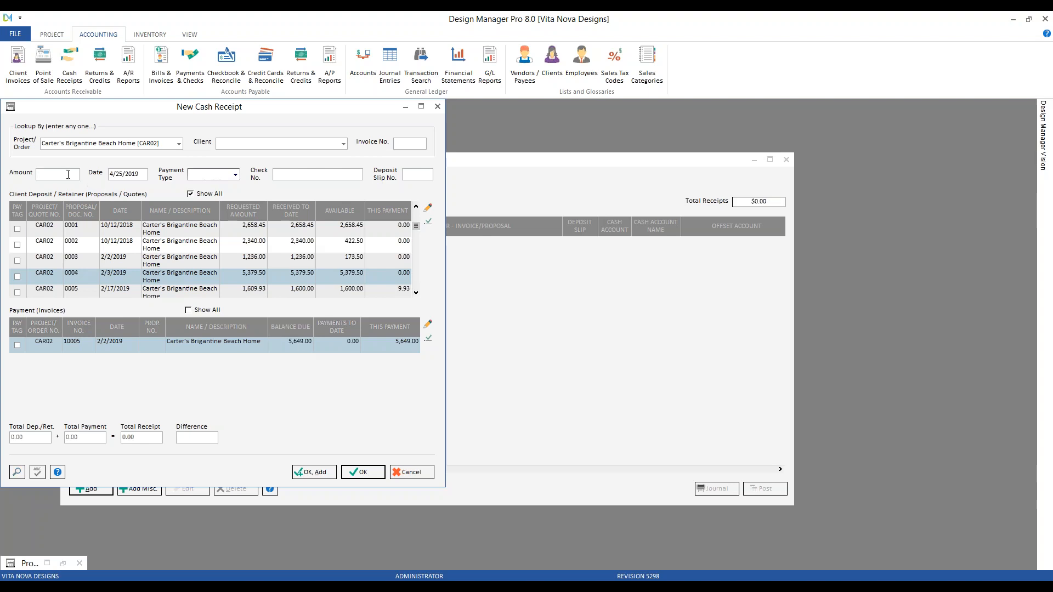
pyautogui.press('Tab')
pyautogui.press('Down')
pyautogui.press('Down')
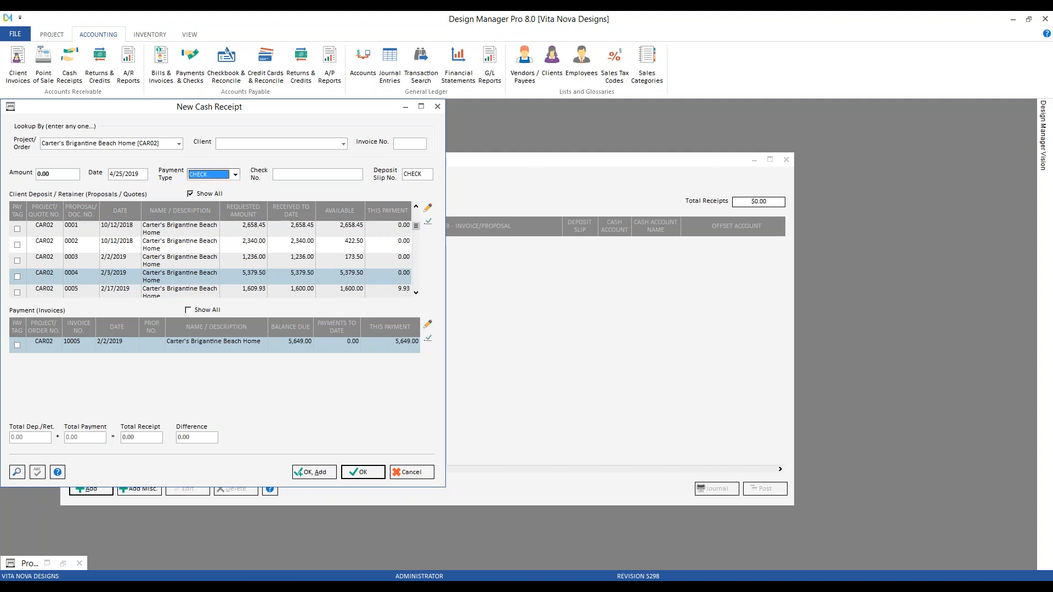
pyautogui.press('Tab')
pyautogui.write('xfer deposit')
# - Set the deposit line of proposal 0004 to -5379.50 with the description "cancelled, moved to payment"
pyautogui.click(271, 275)
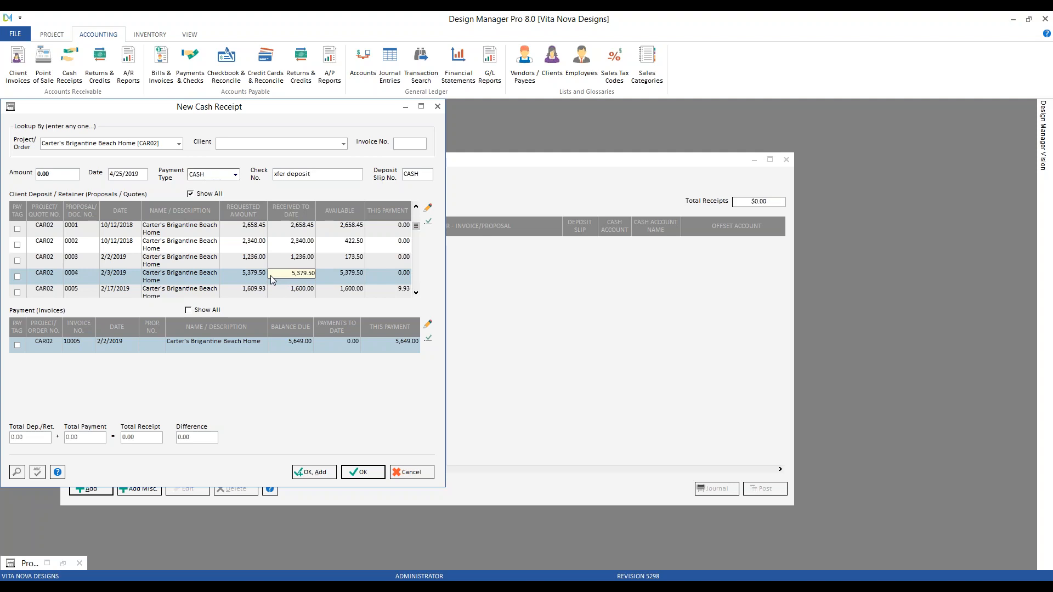
pyautogui.click(428, 207)
pyautogui.moveTo(135, 208); pyautogui.dragTo(142, 225)
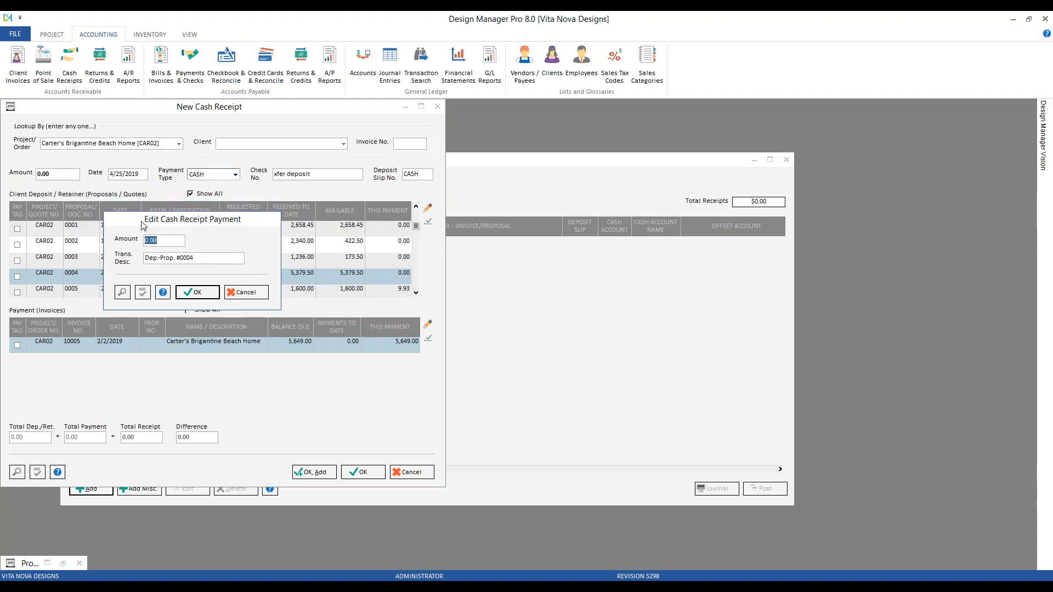
pyautogui.write('-5379.50')
pyautogui.press('Tab')
pyautogui.hotkey('ctrl', 'a')
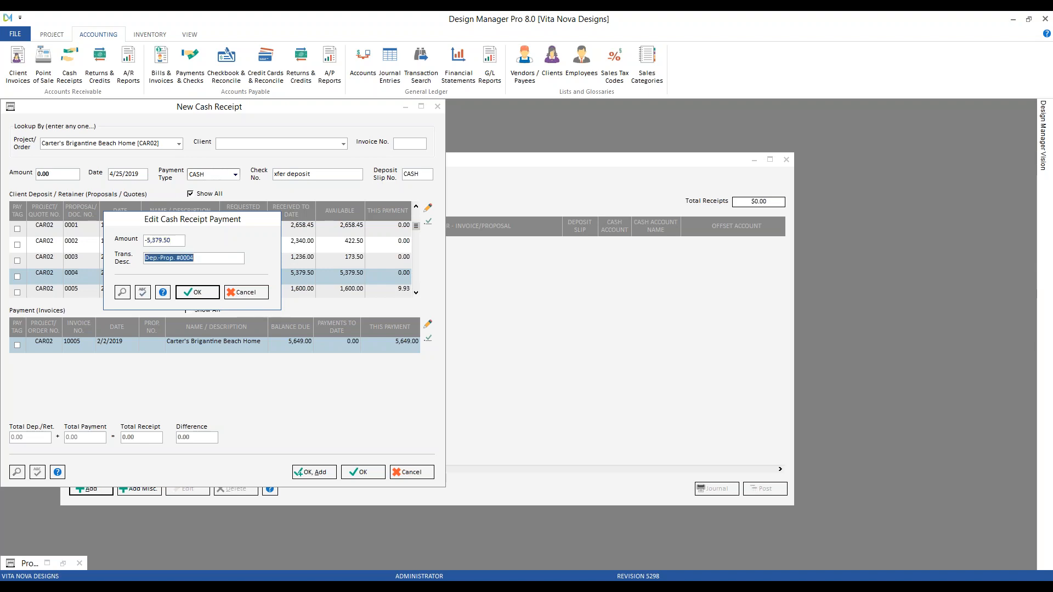
pyautogui.write('cancee')
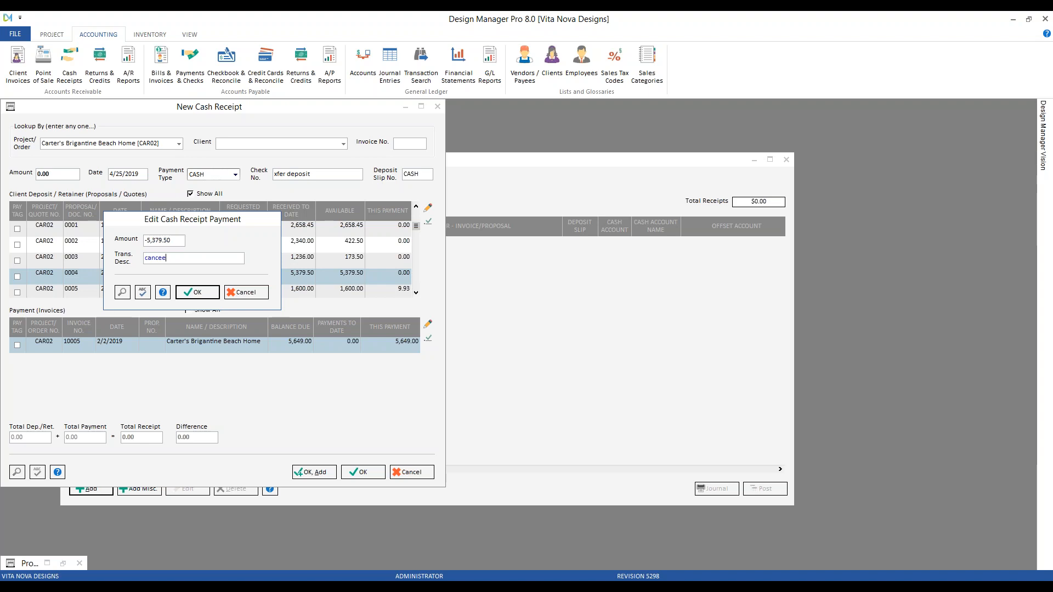
pyautogui.write('lled, moved to payment')
pyautogui.click(188, 292)
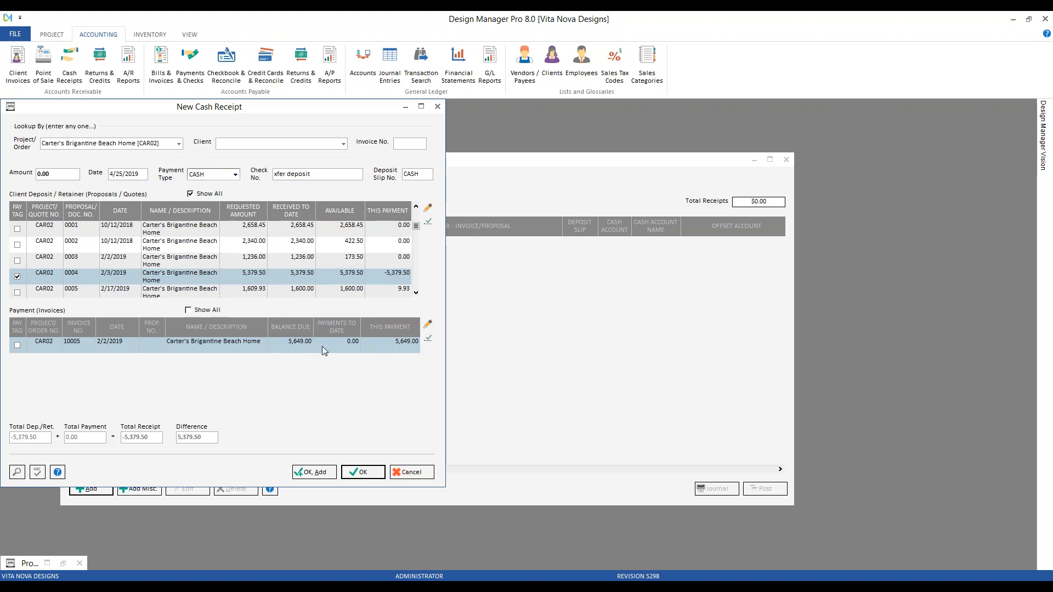
# - Set the payment for invoice 10005 to 5,379.50 with the description "from prop. 0004"
pyautogui.moveTo(201, 104); pyautogui.dragTo(241, 118)
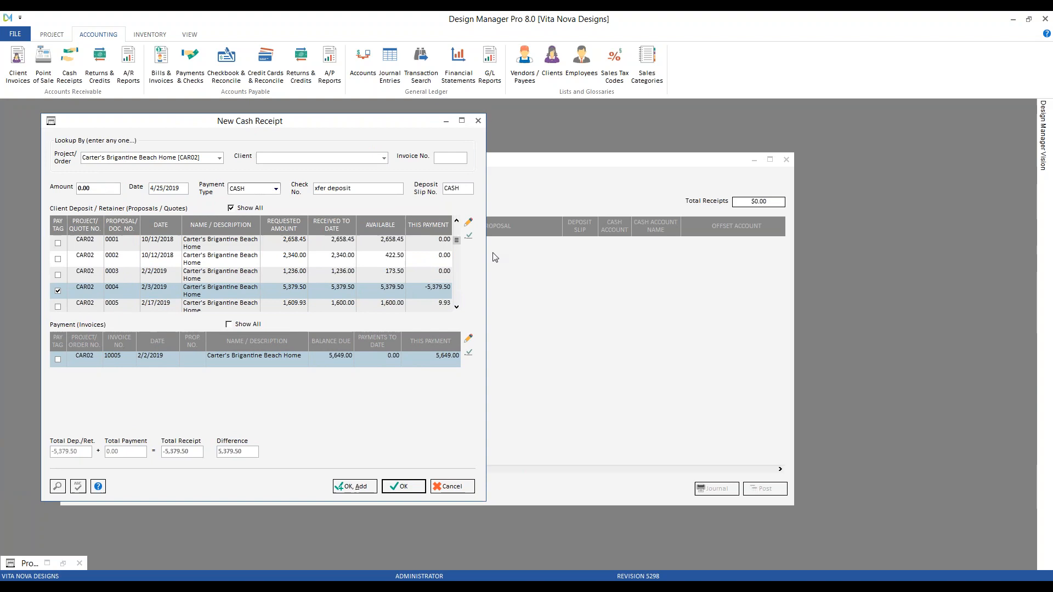
pyautogui.click(467, 338)
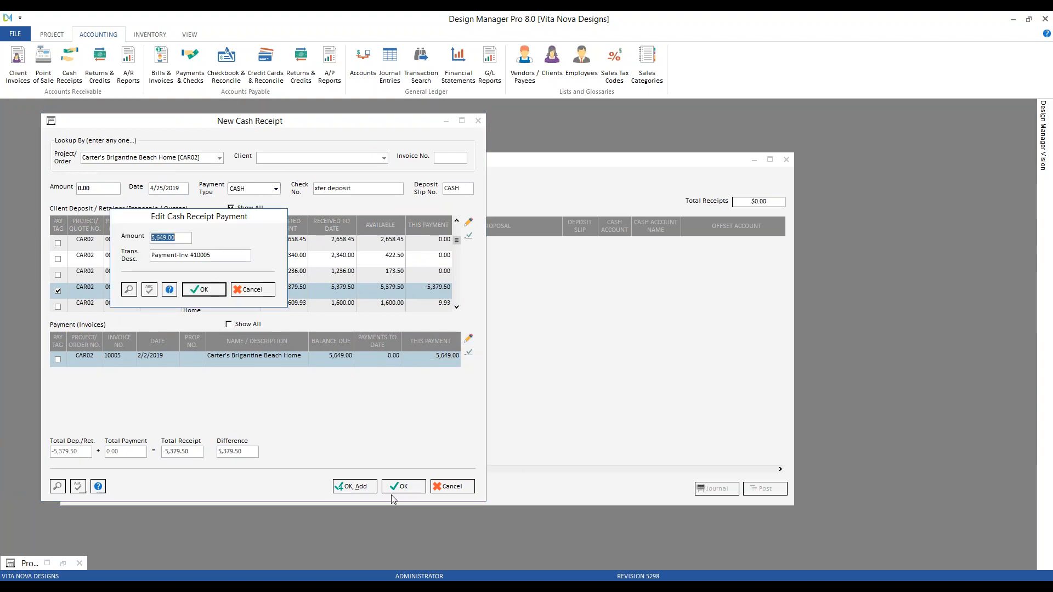
pyautogui.write('5,37')
pyautogui.write('9.50')
pyautogui.press('Tab')
pyautogui.hotkey('shift', 'End')
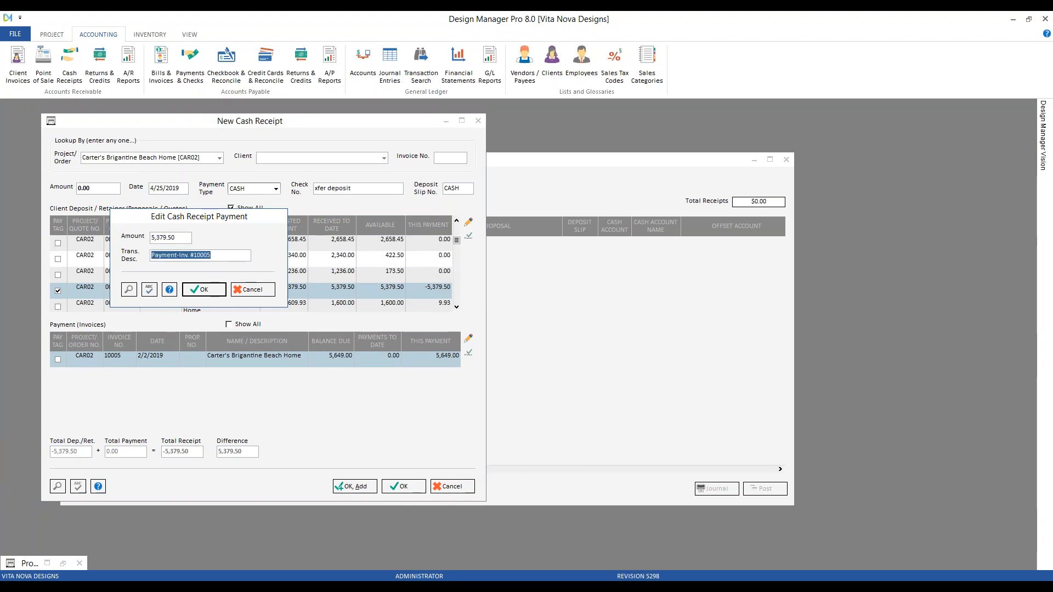
pyautogui.write('from p')
pyautogui.write('rop.')
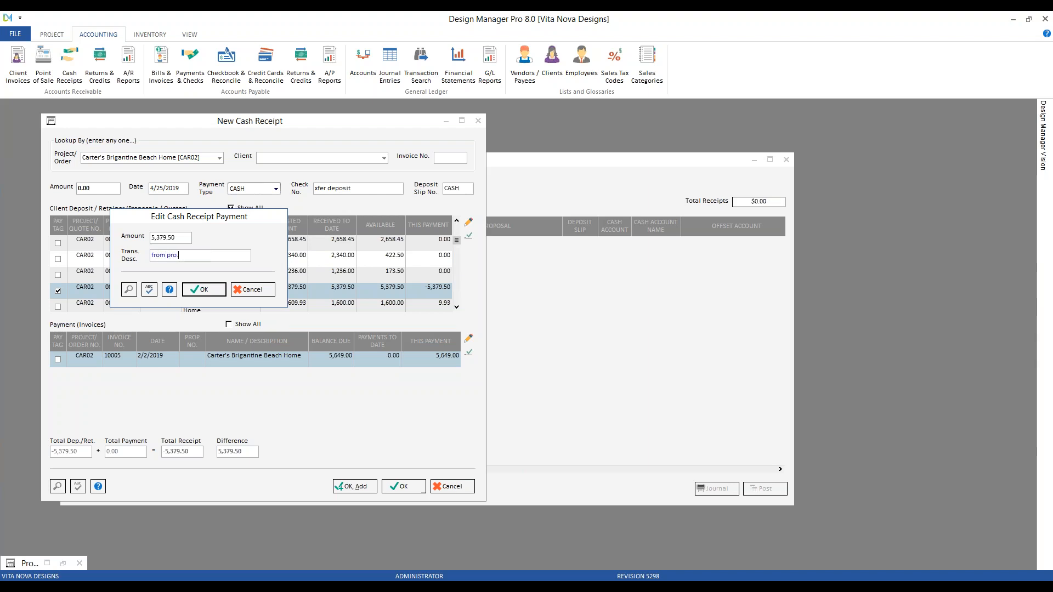
pyautogui.write(' 0004')
pyautogui.press('Return')
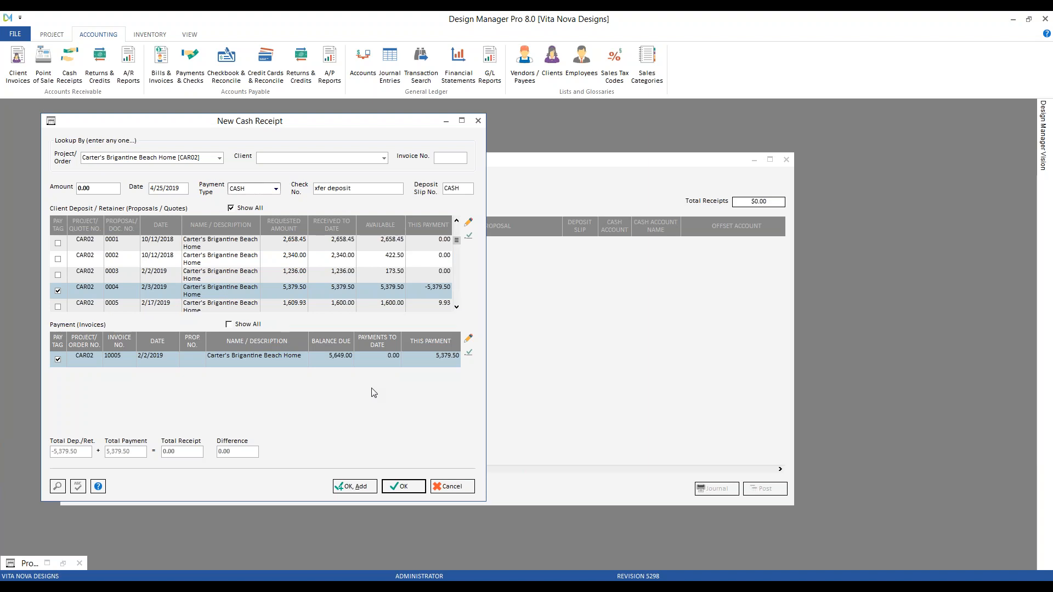
# - Save the cash receipt and post it into 04/2019, then check its payment distribution among the existing receipts
pyautogui.click(391, 486)
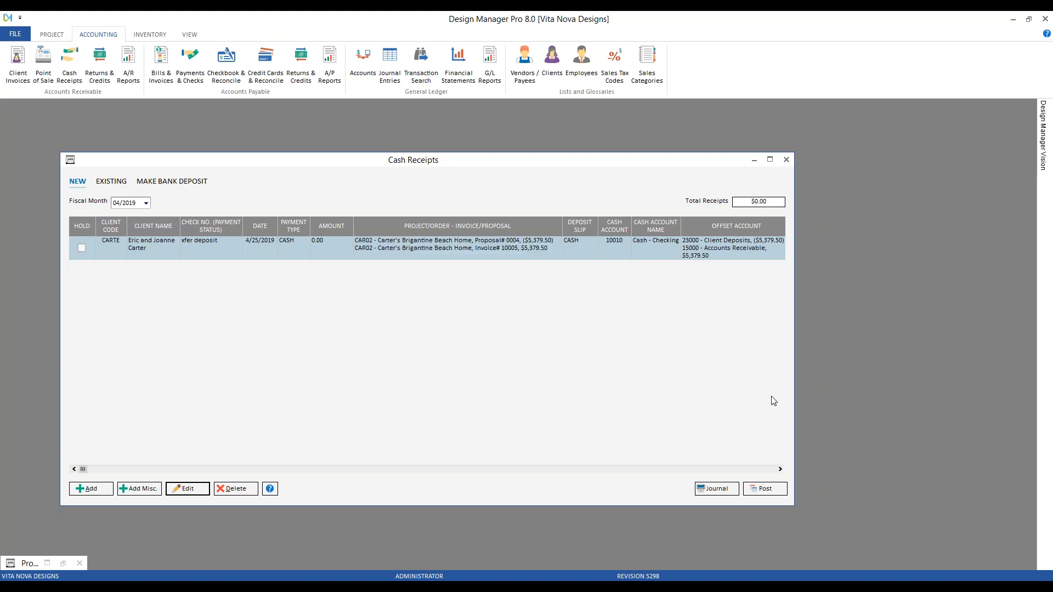
pyautogui.click(765, 489)
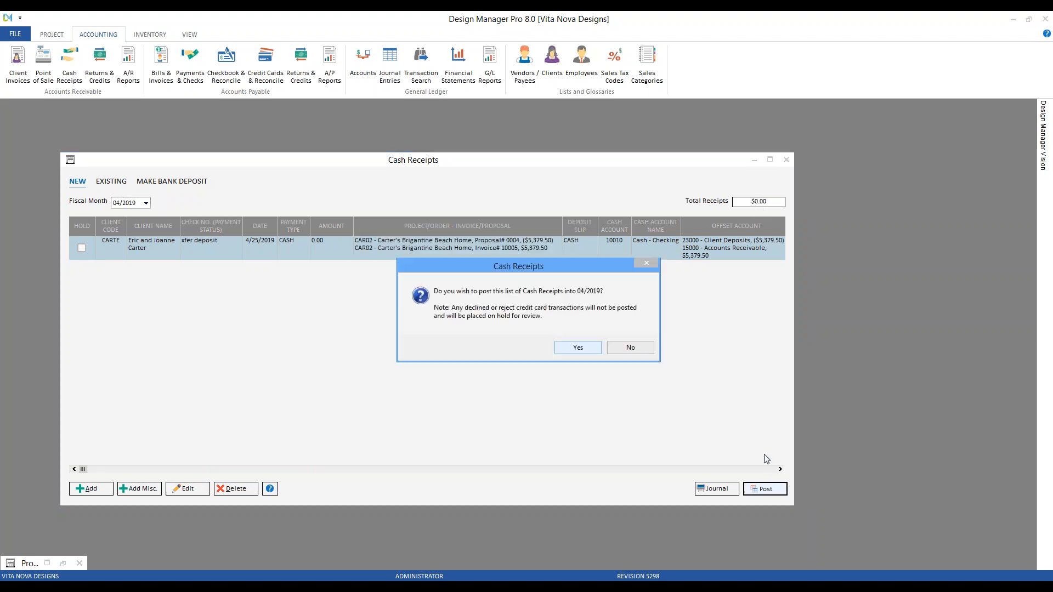
pyautogui.click(579, 348)
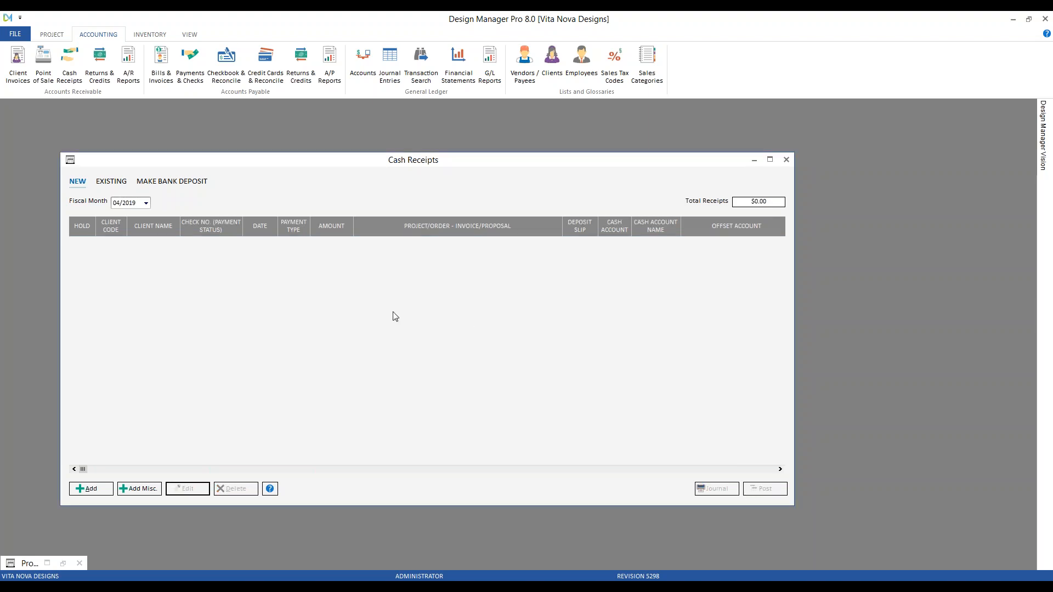
pyautogui.click(116, 182)
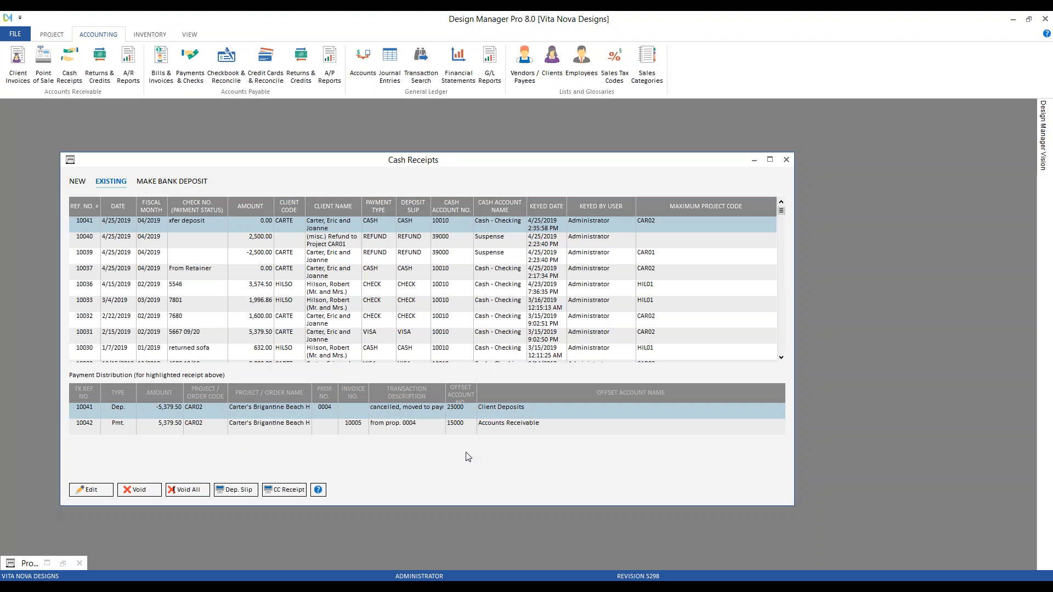
pyautogui.click(786, 160)
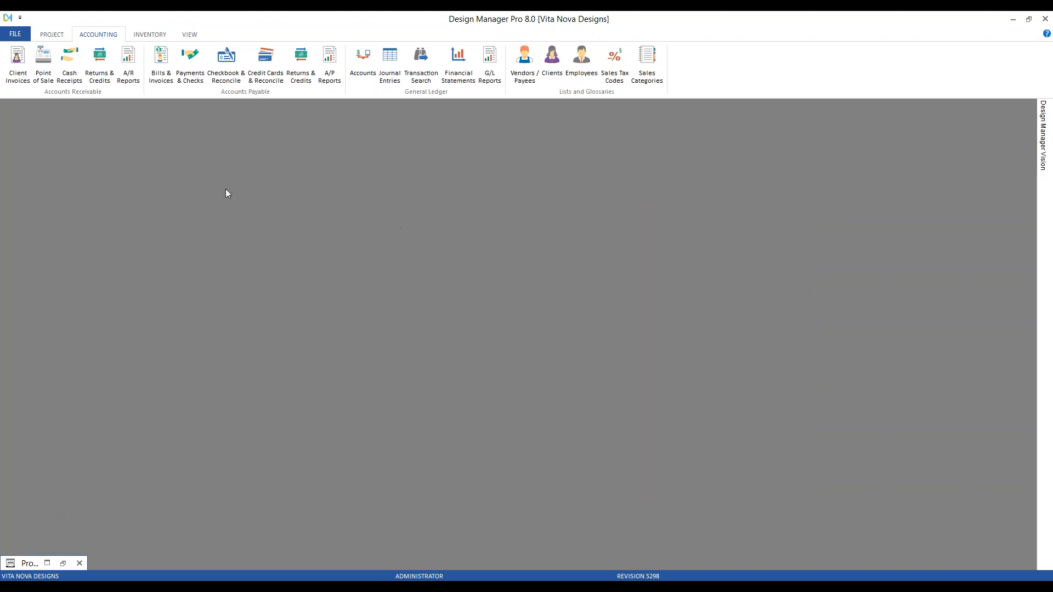
# - Re-print existing client invoice 10005 to preview and go to its second page to check the payments and balance due
pyautogui.click(18, 61)
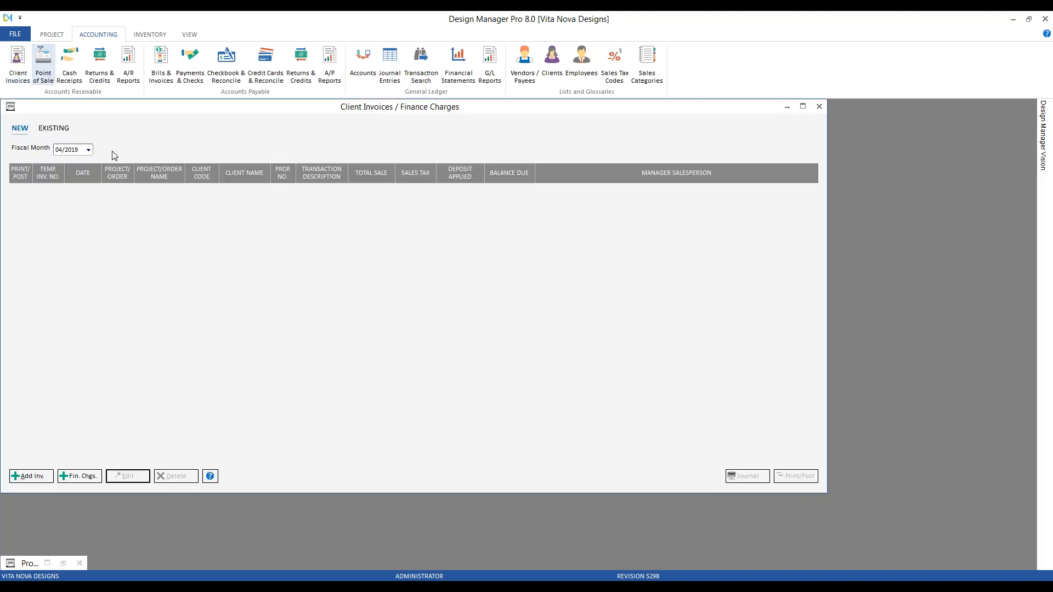
pyautogui.click(53, 130)
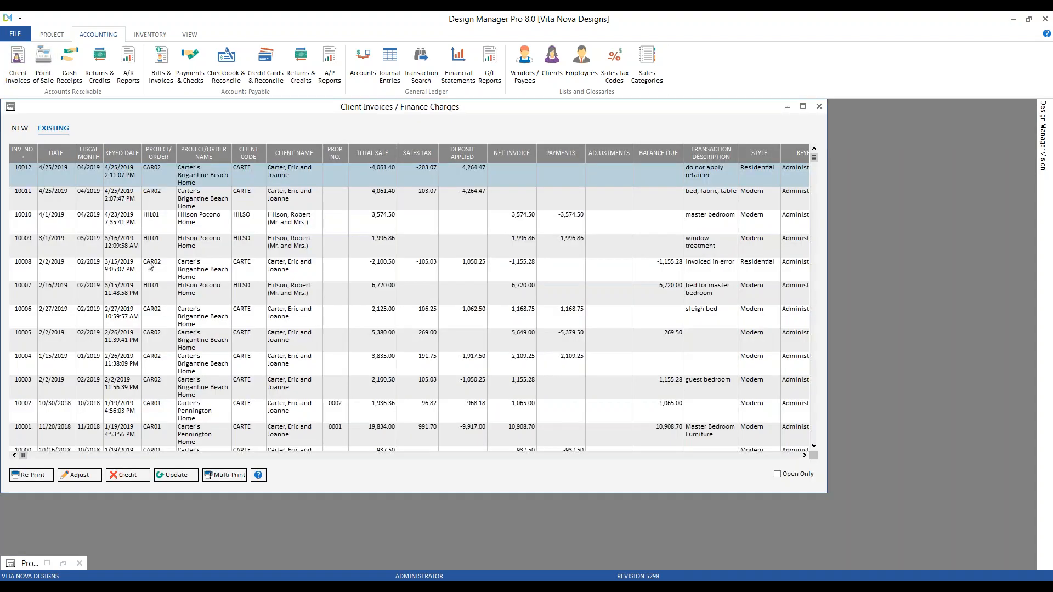
pyautogui.click(75, 344)
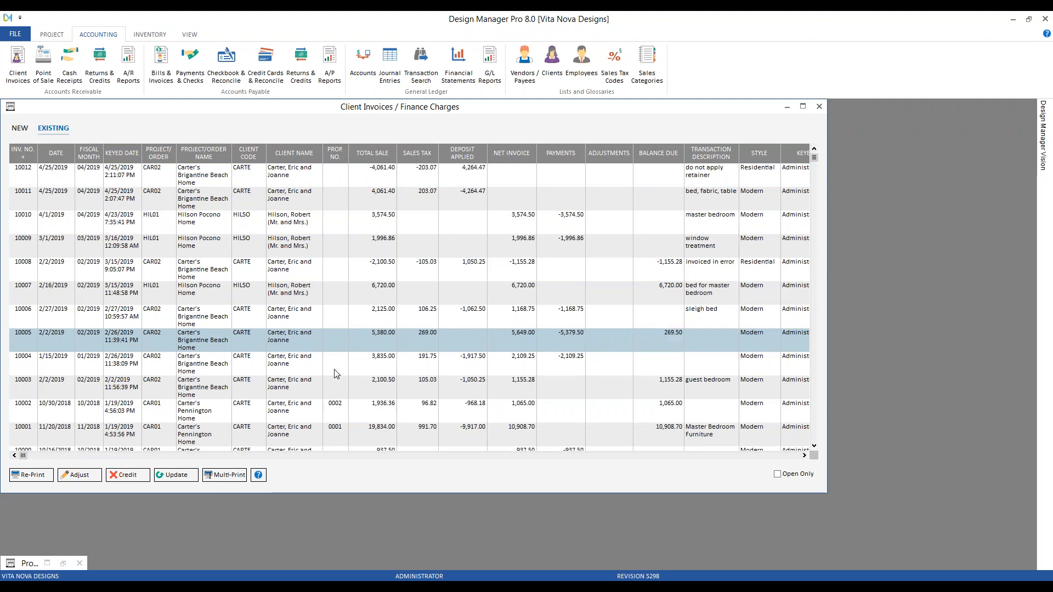
pyautogui.click(33, 475)
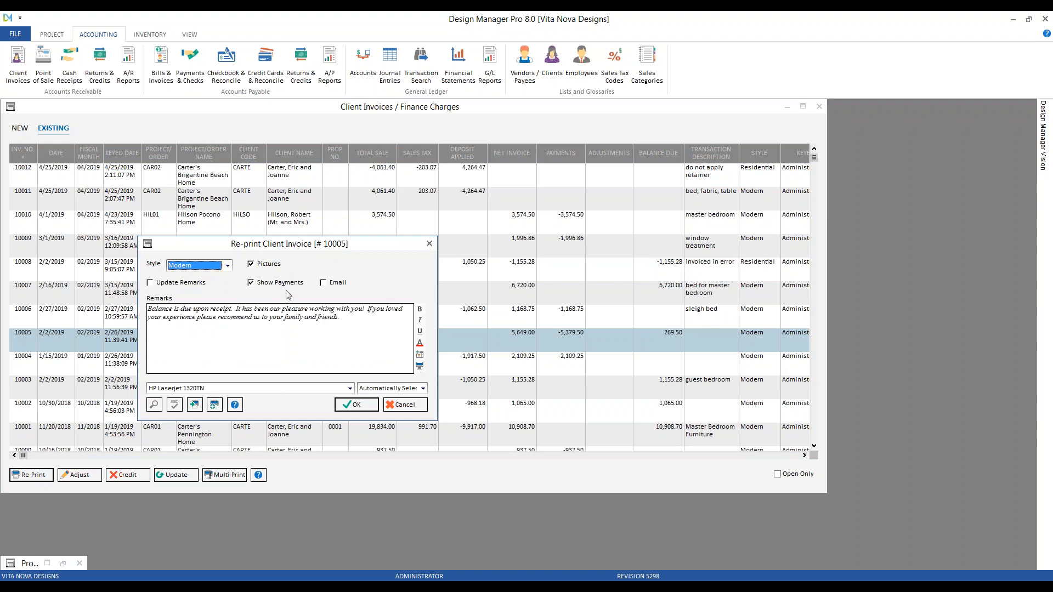
pyautogui.click(355, 405)
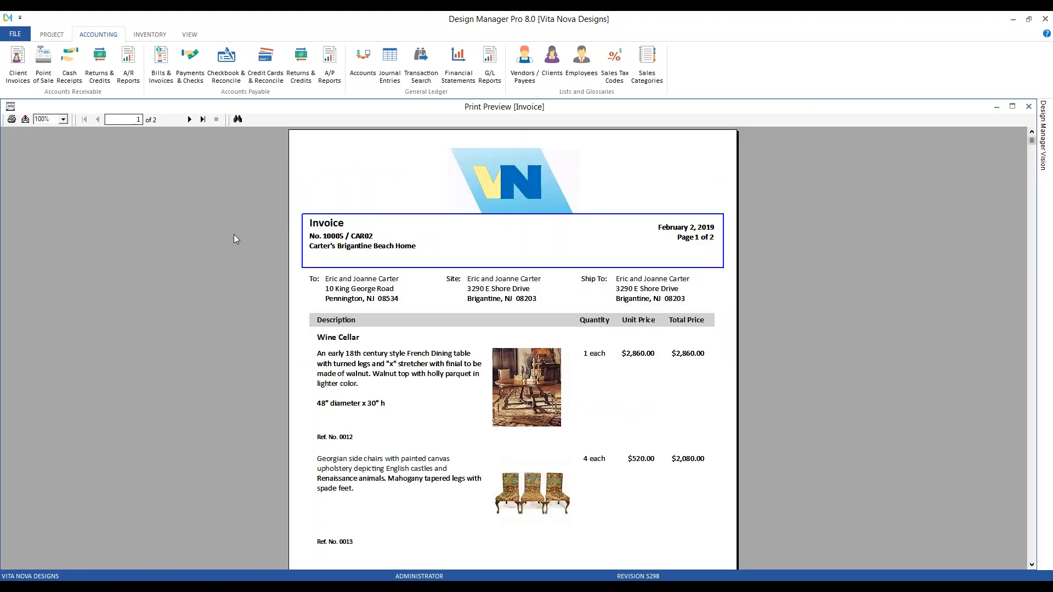
pyautogui.click(190, 119)
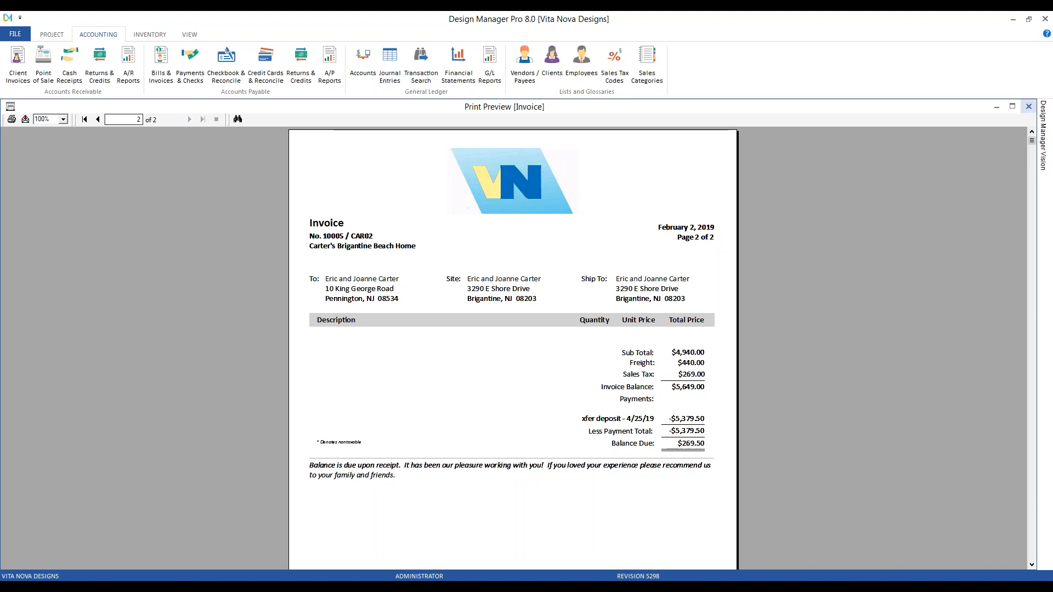
# - Close the invoice preview and invoice list, and check the deposit on proposal 0004 of the Brigantine Beach Home project (CAR02)
pyautogui.click(1029, 107)
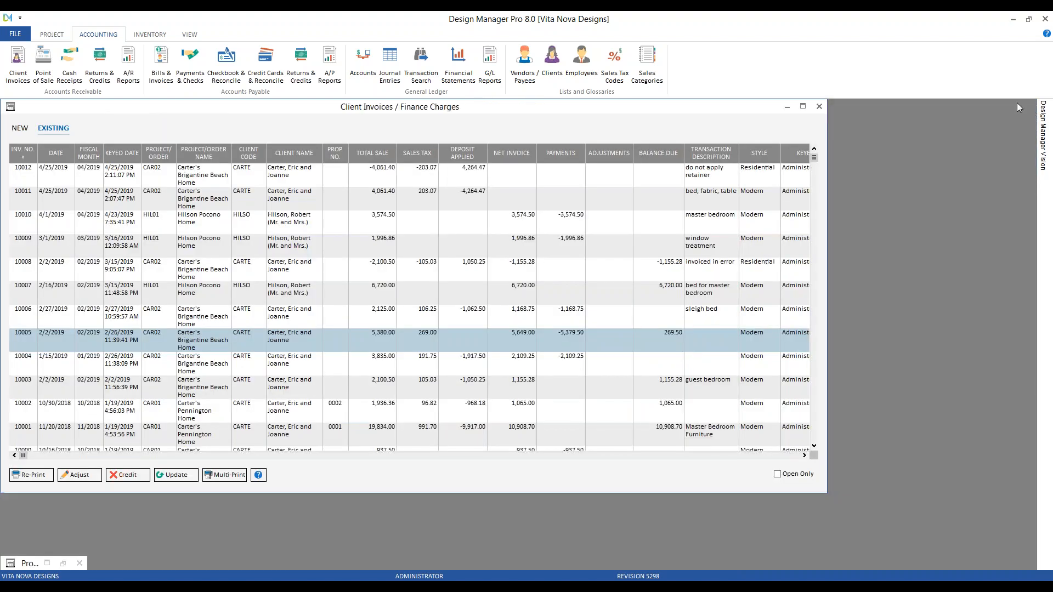
pyautogui.click(819, 107)
pyautogui.click(50, 34)
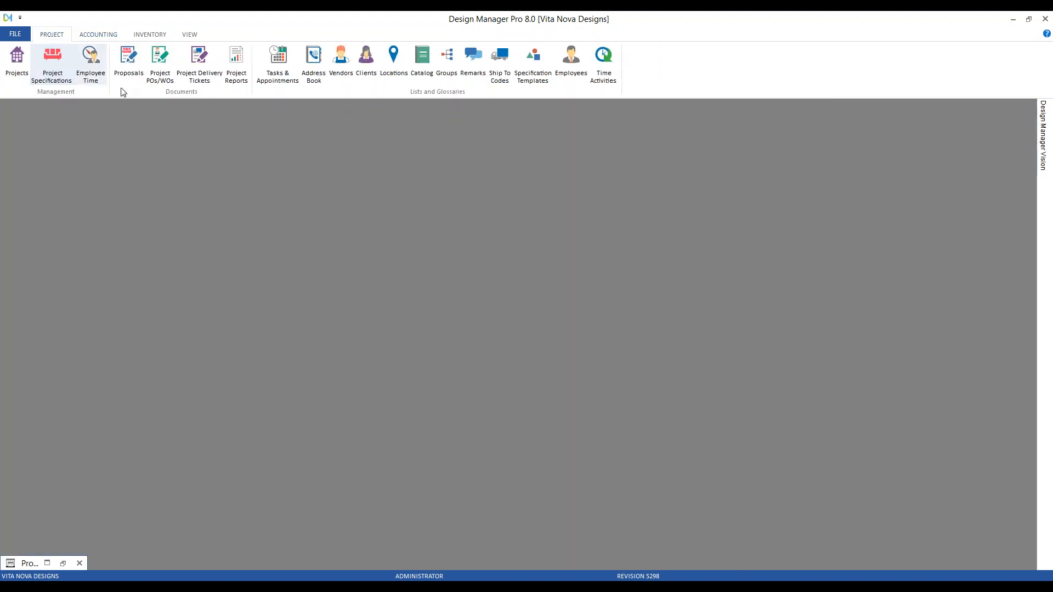
pyautogui.click(128, 58)
pyautogui.write('ca')
pyautogui.press('Down')
pyautogui.press('Return')
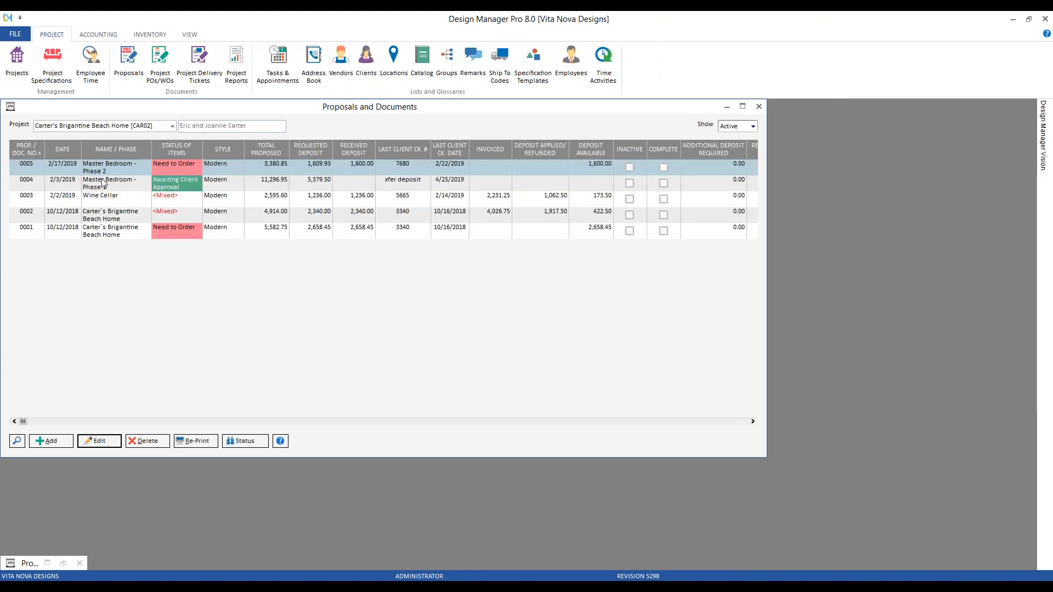
pyautogui.click(103, 183)
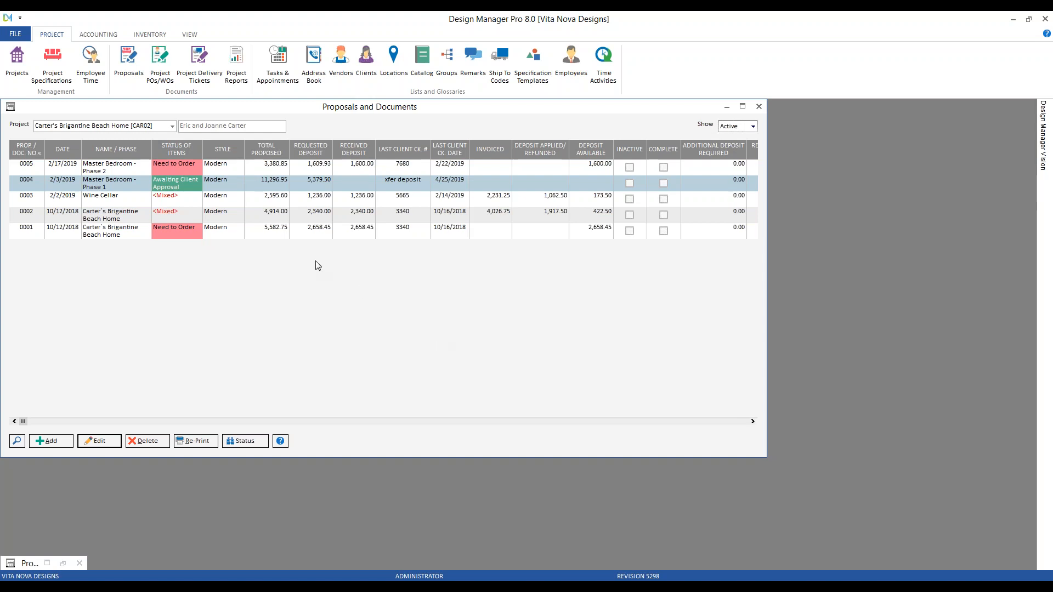
# - Change the status of all items on proposal 0004 to Completed
pyautogui.click(187, 187)
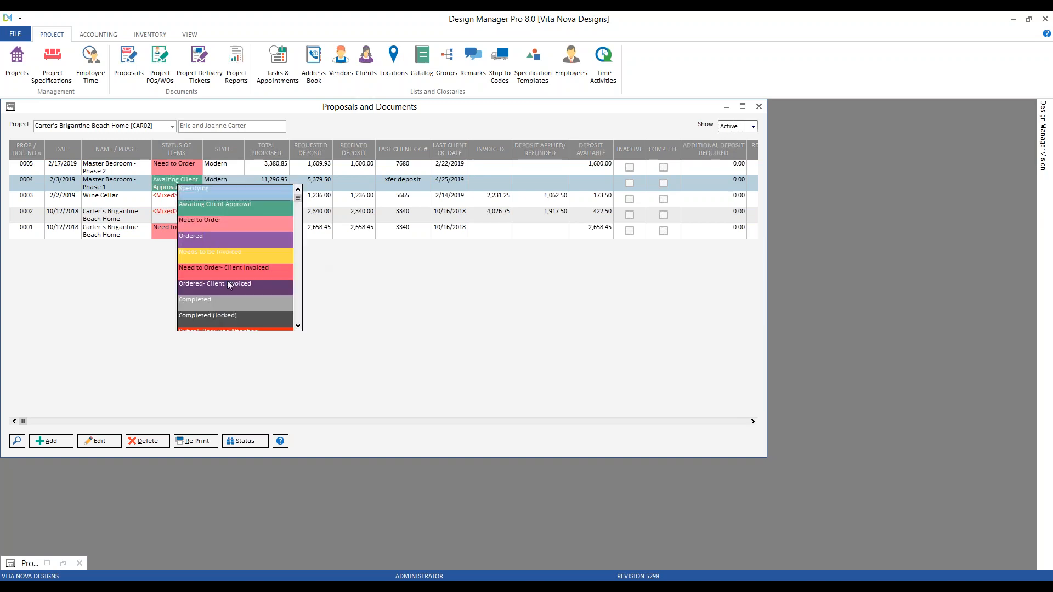
pyautogui.click(222, 304)
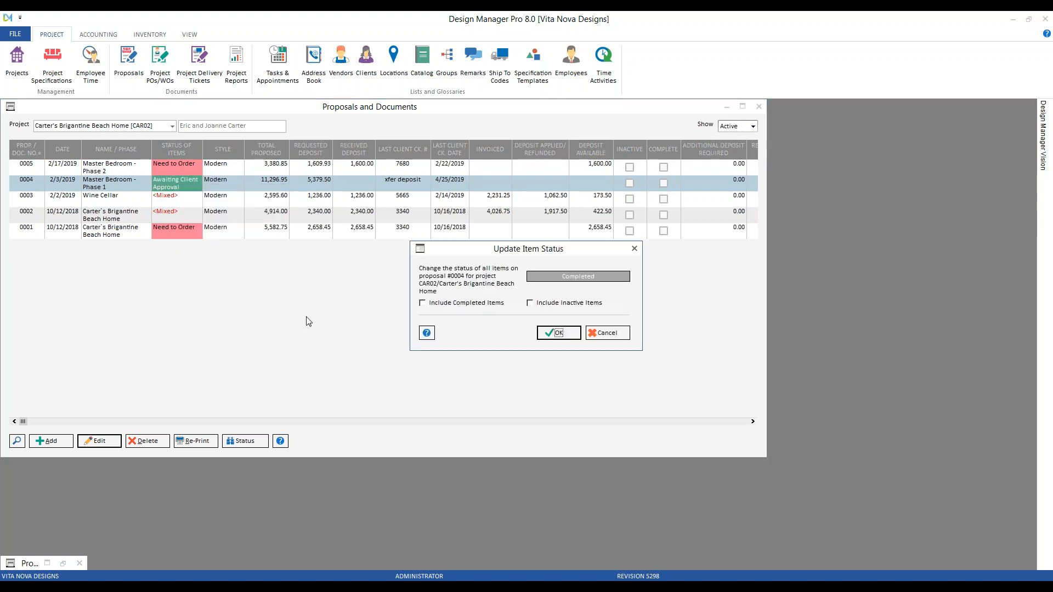
pyautogui.click(558, 334)
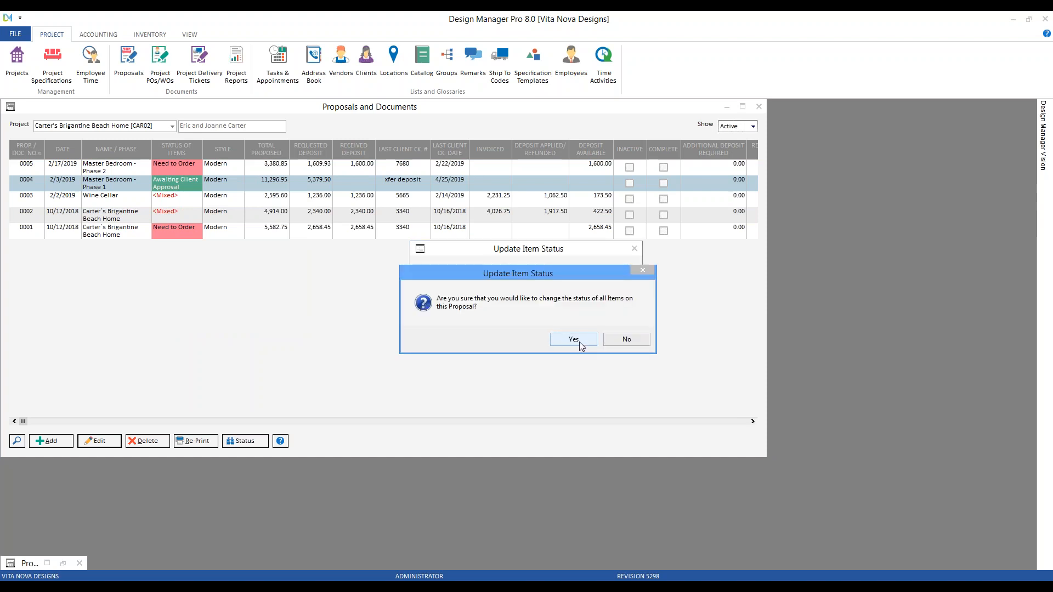
pyautogui.click(573, 339)
pyautogui.click(573, 340)
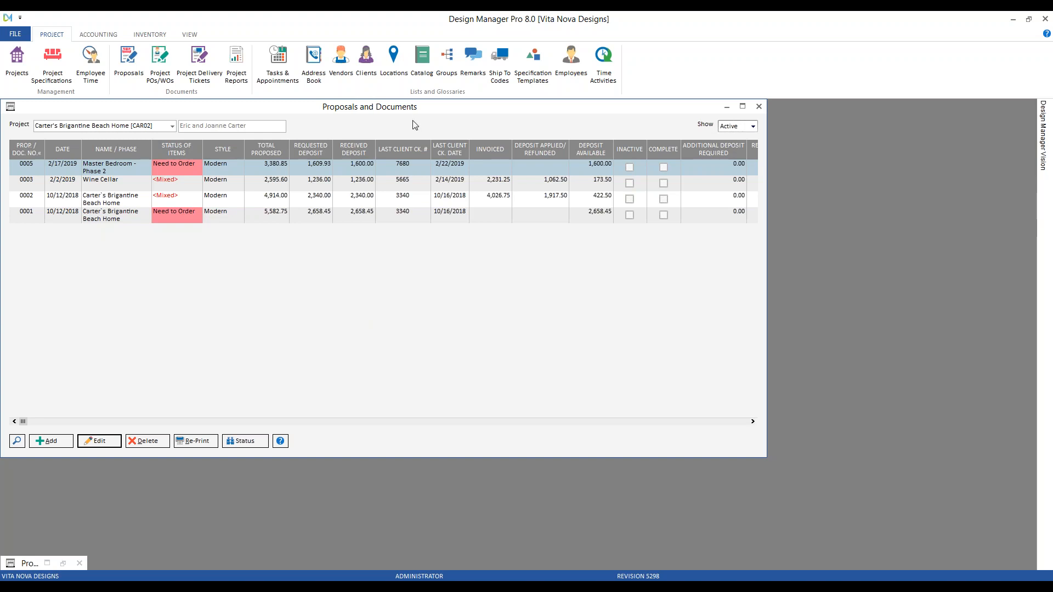
# - Examine the item status and deposits received on proposal 0001 of the Pocono Home project (HIL01), then close the proposal windows
pyautogui.click(101, 127)
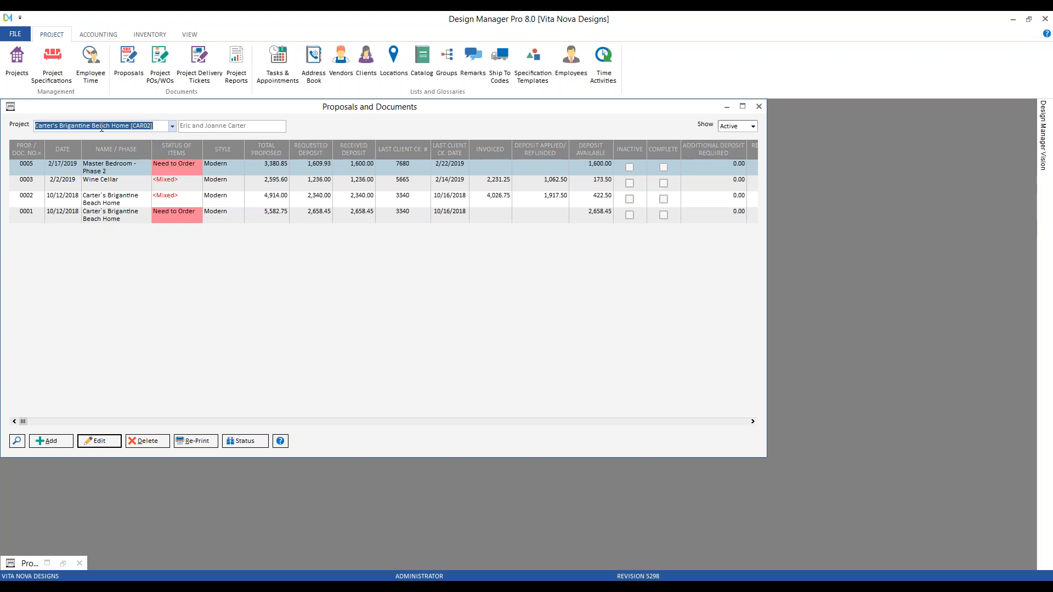
pyautogui.write('hi')
pyautogui.press('Return')
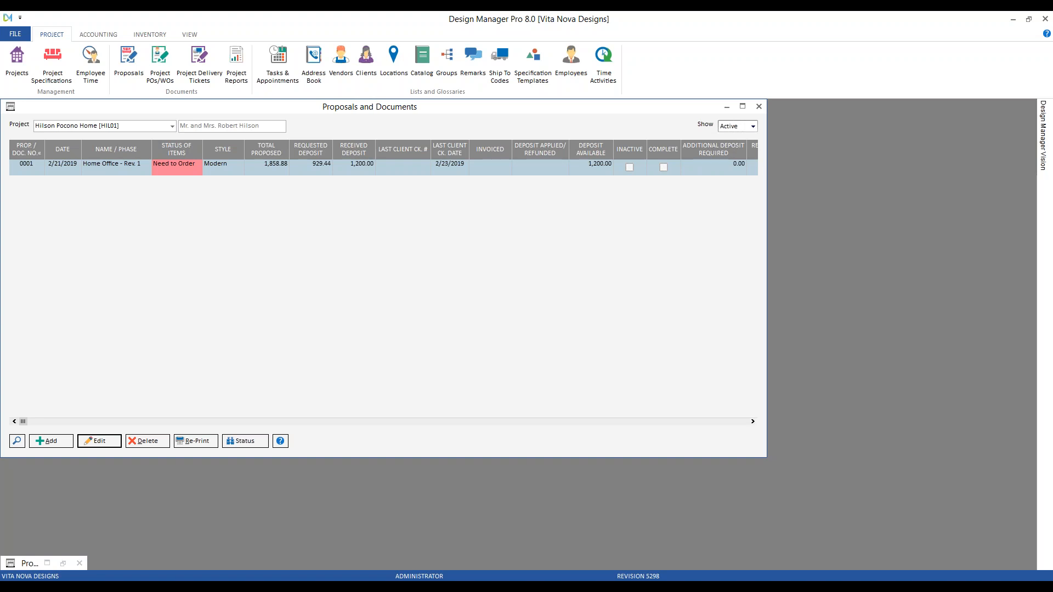
pyautogui.click(245, 440)
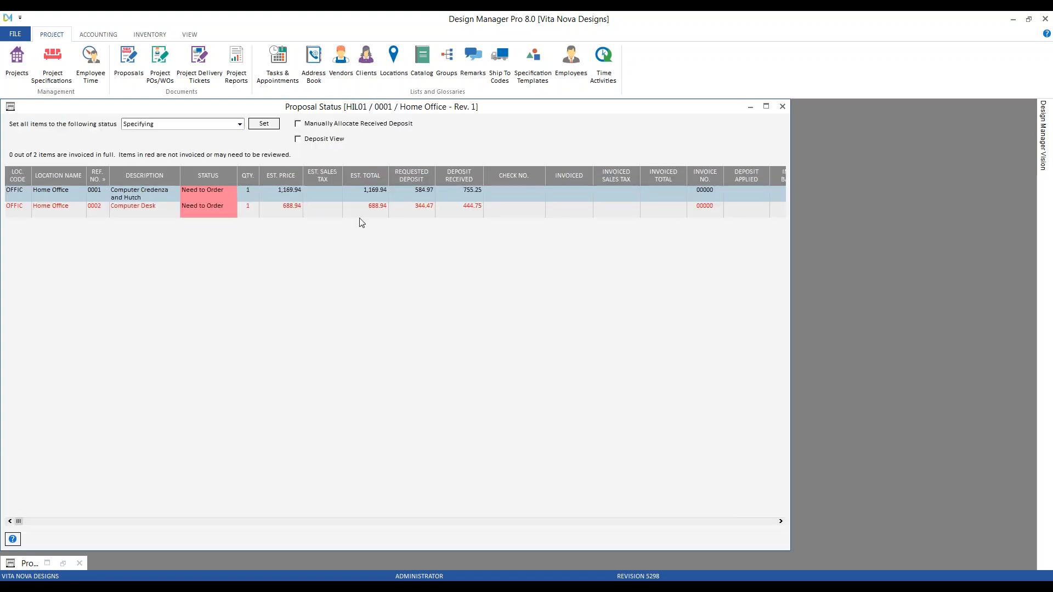
pyautogui.click(334, 210)
pyautogui.click(310, 195)
pyautogui.click(316, 210)
pyautogui.click(316, 196)
pyautogui.click(322, 207)
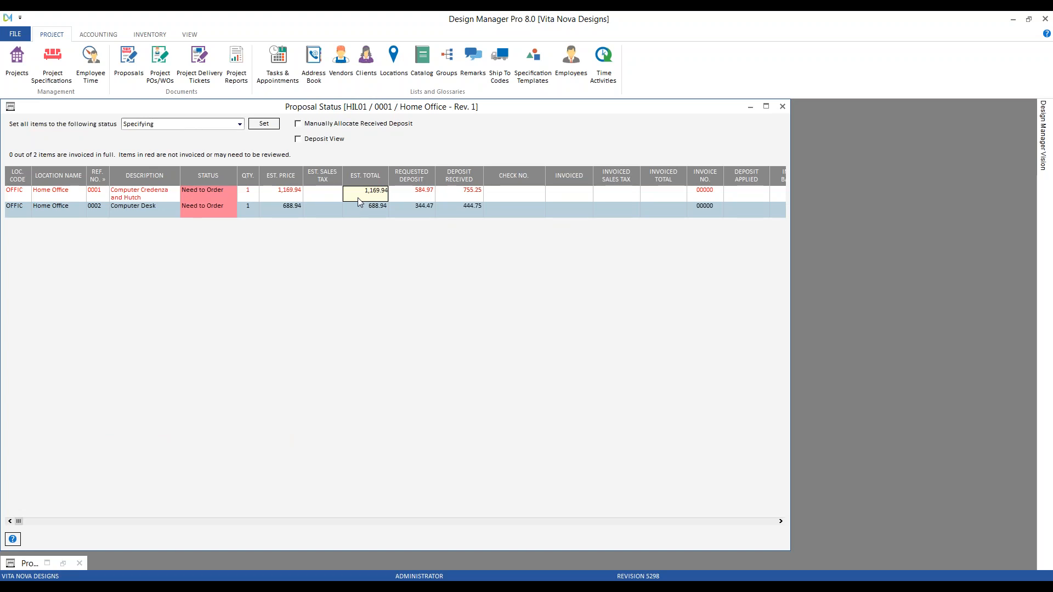
pyautogui.click(782, 106)
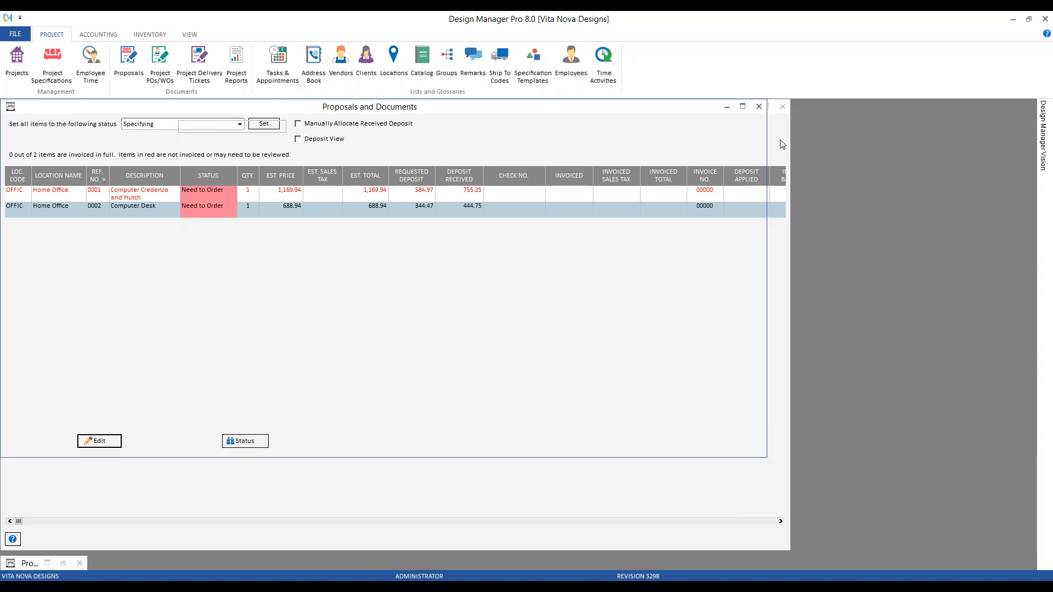
pyautogui.click(757, 107)
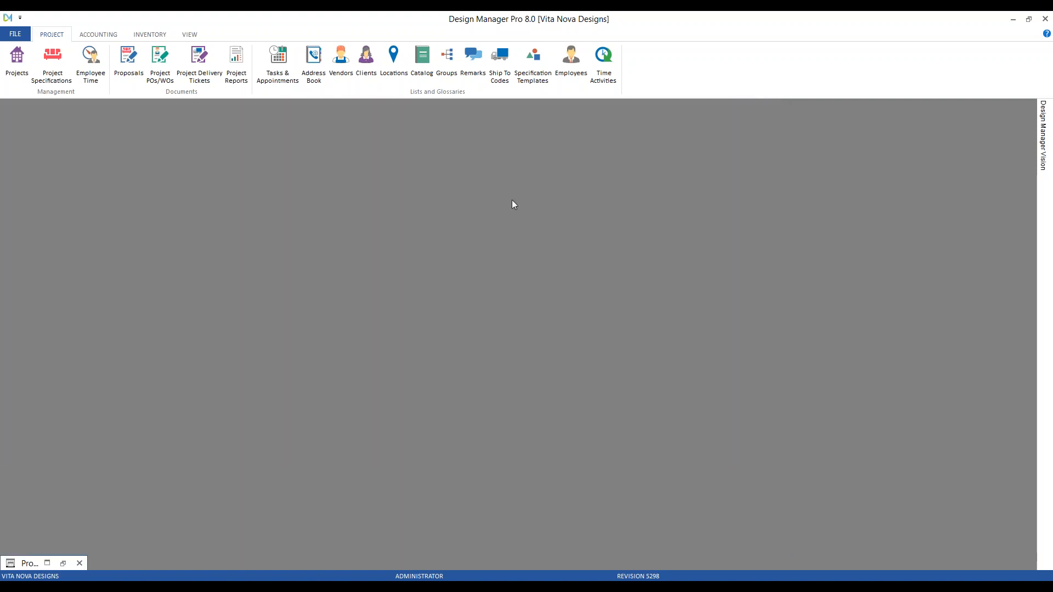
# - Start a client return and credit for the Pocono Home project (HIL01) with refund type On Client's Credit Card
pyautogui.click(100, 34)
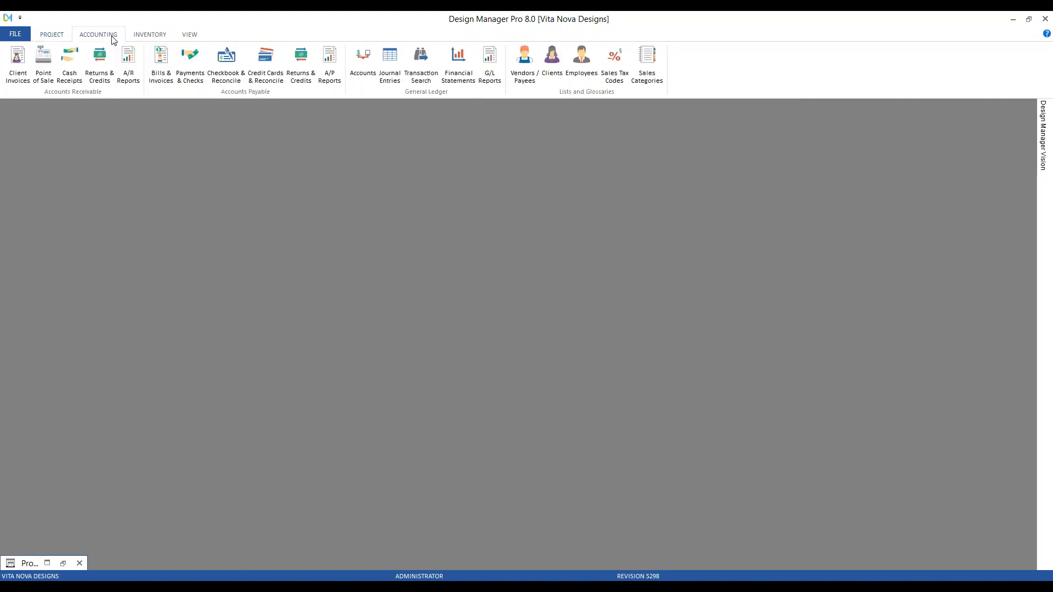
pyautogui.click(100, 67)
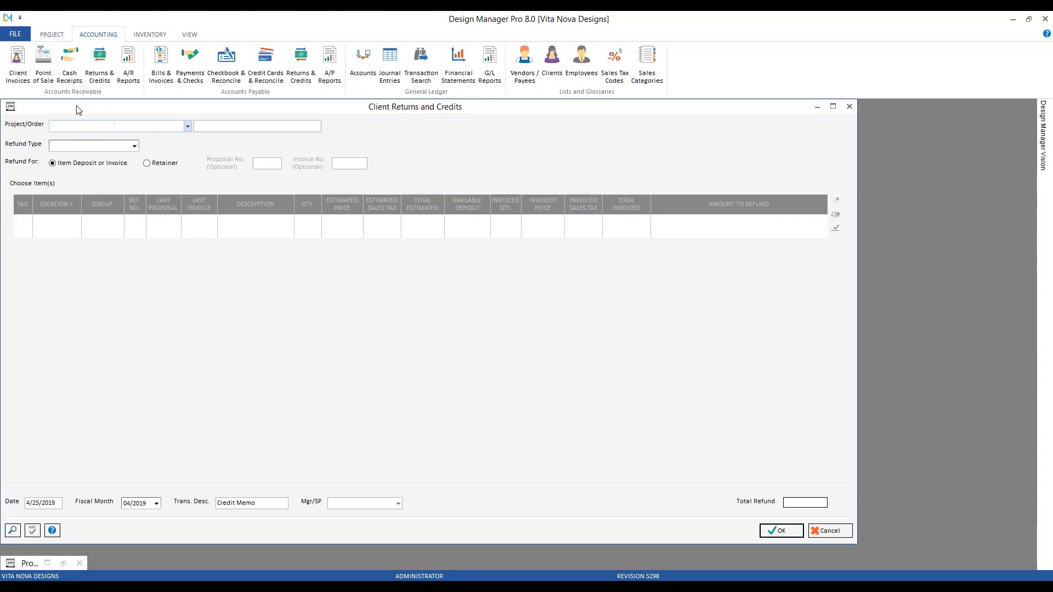
pyautogui.moveTo(112, 116); pyautogui.dragTo(116, 118)
pyautogui.write('hi')
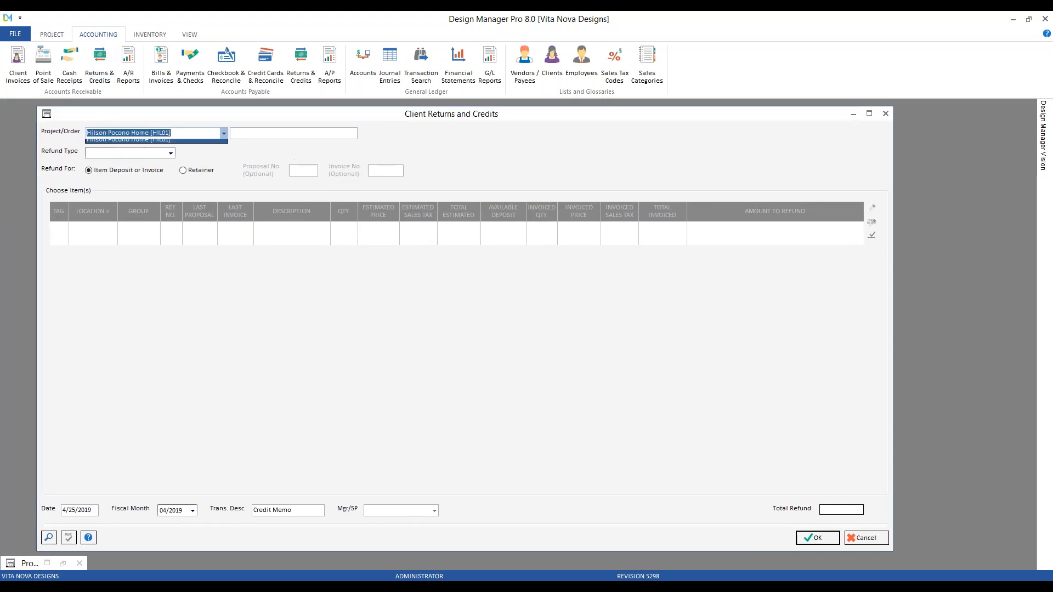
pyautogui.press('Return')
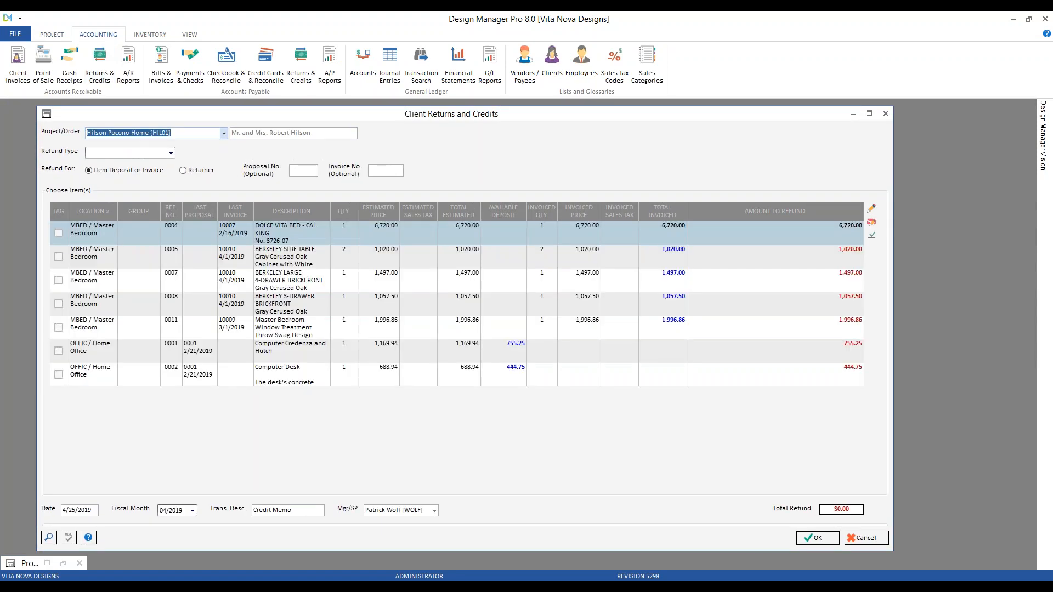
pyautogui.click(171, 154)
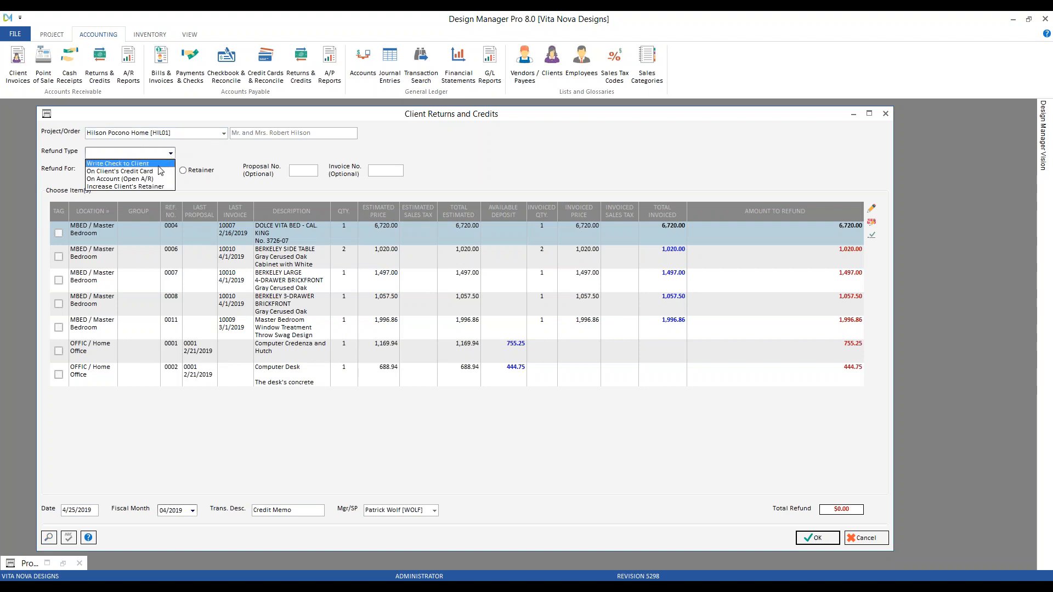
pyautogui.click(161, 171)
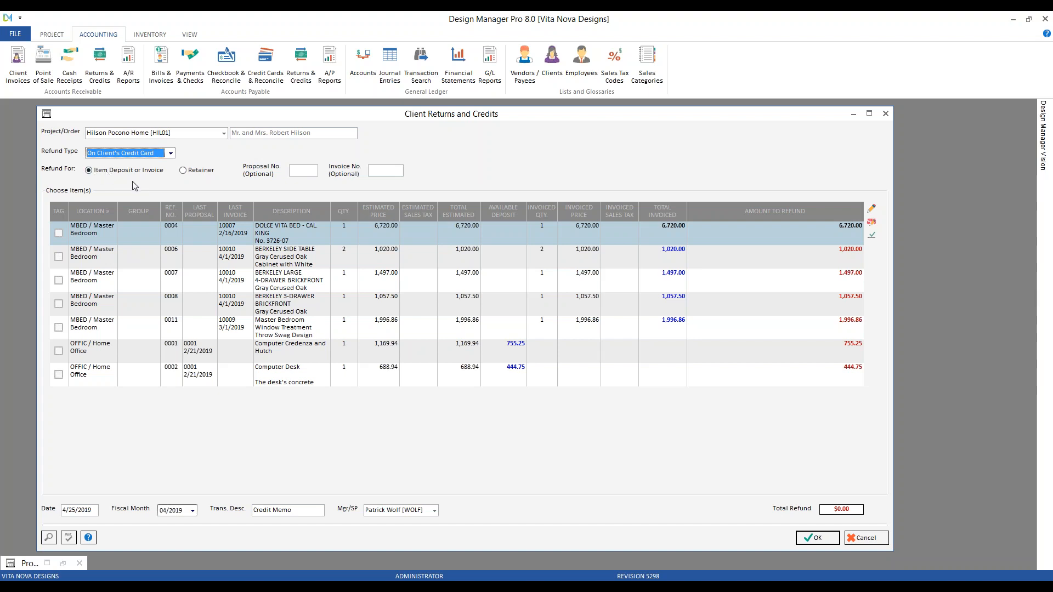
# - Limit the refund items to proposal 0001 and tag only the Computer Credenza and Hutch, after trying the Computer Desk tag as well
pyautogui.click(294, 171)
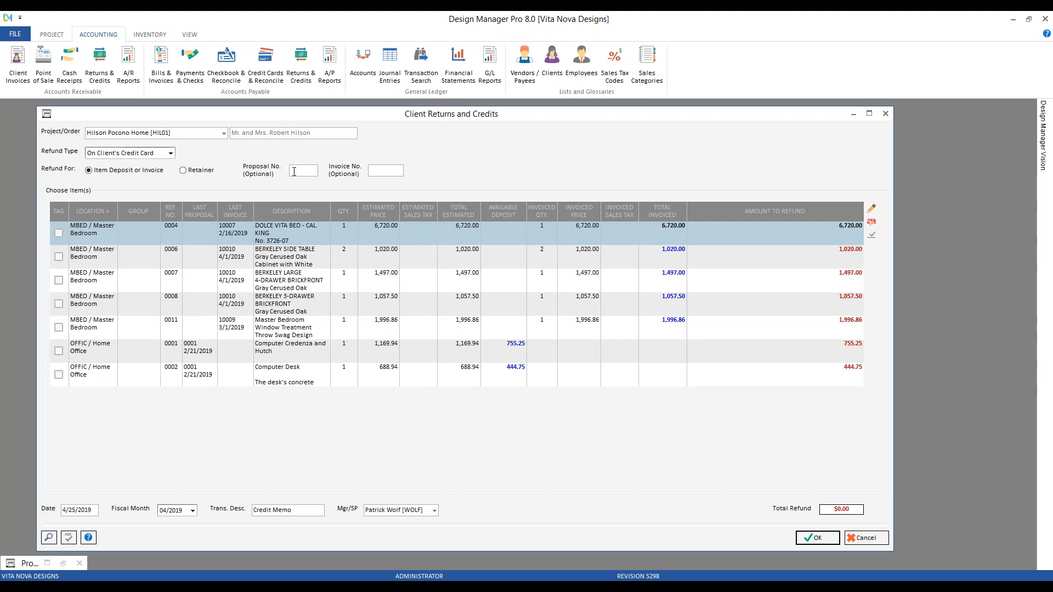
pyautogui.click(49, 537)
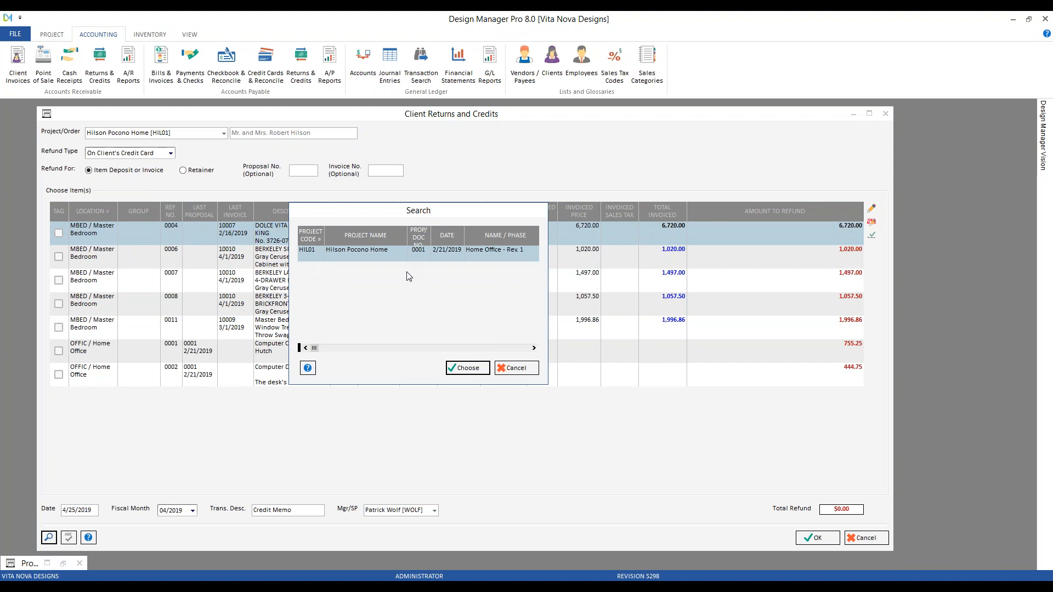
pyautogui.click(477, 370)
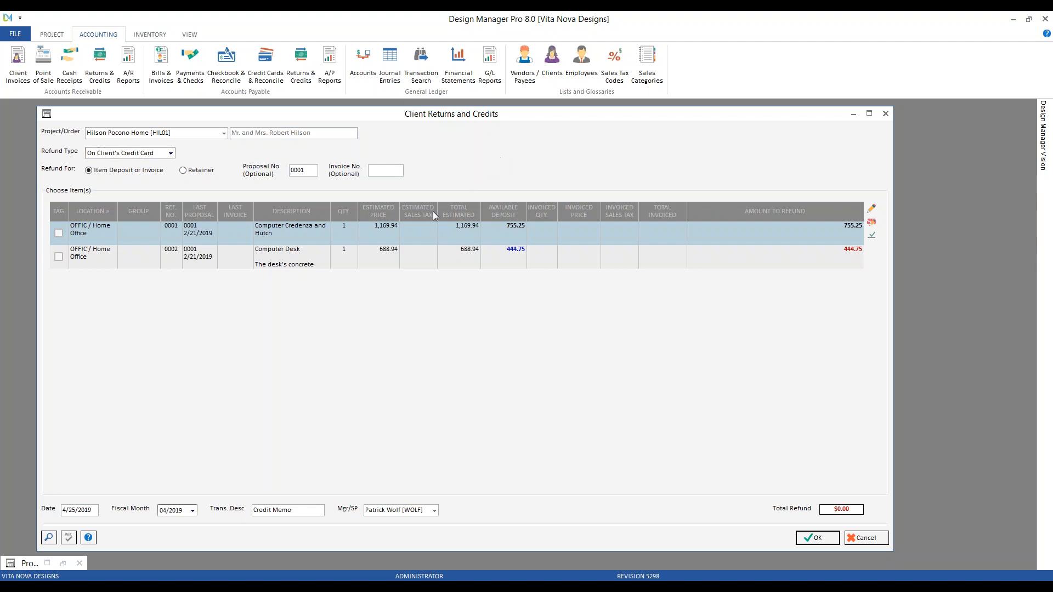
pyautogui.click(354, 256)
pyautogui.click(350, 239)
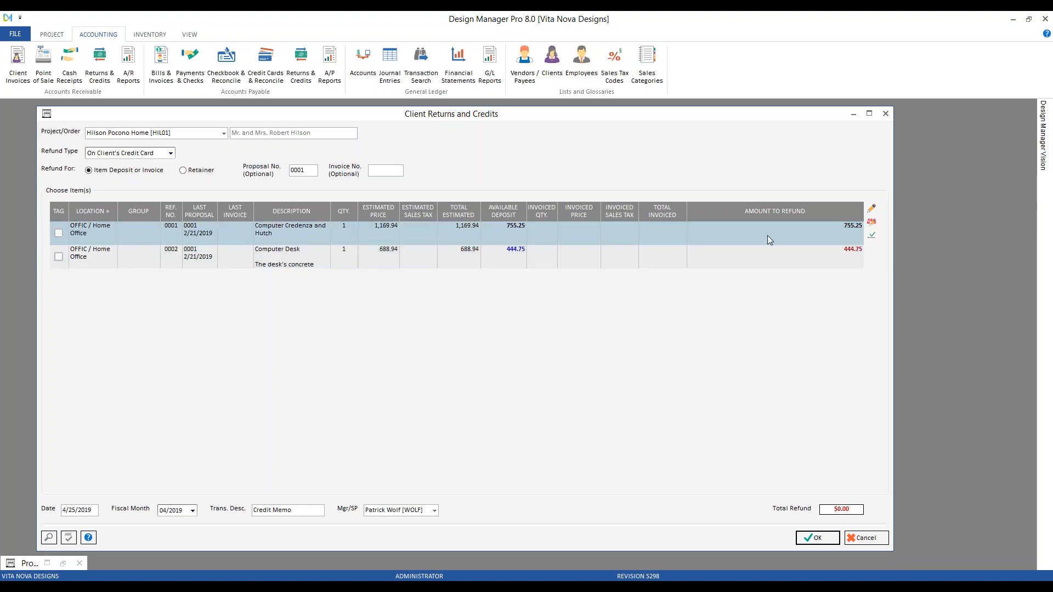
pyautogui.click(795, 261)
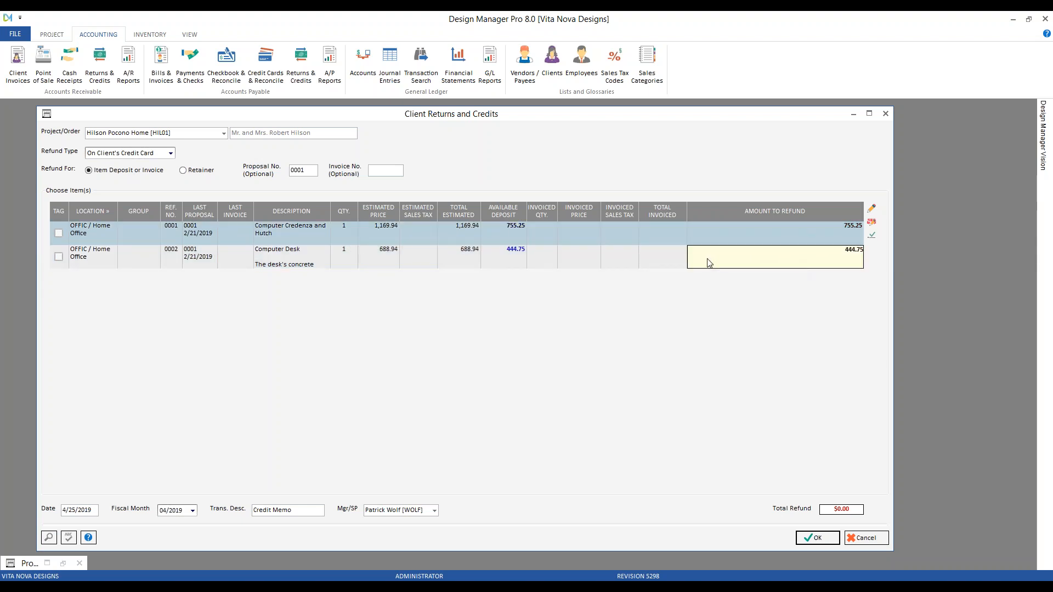
pyautogui.click(58, 234)
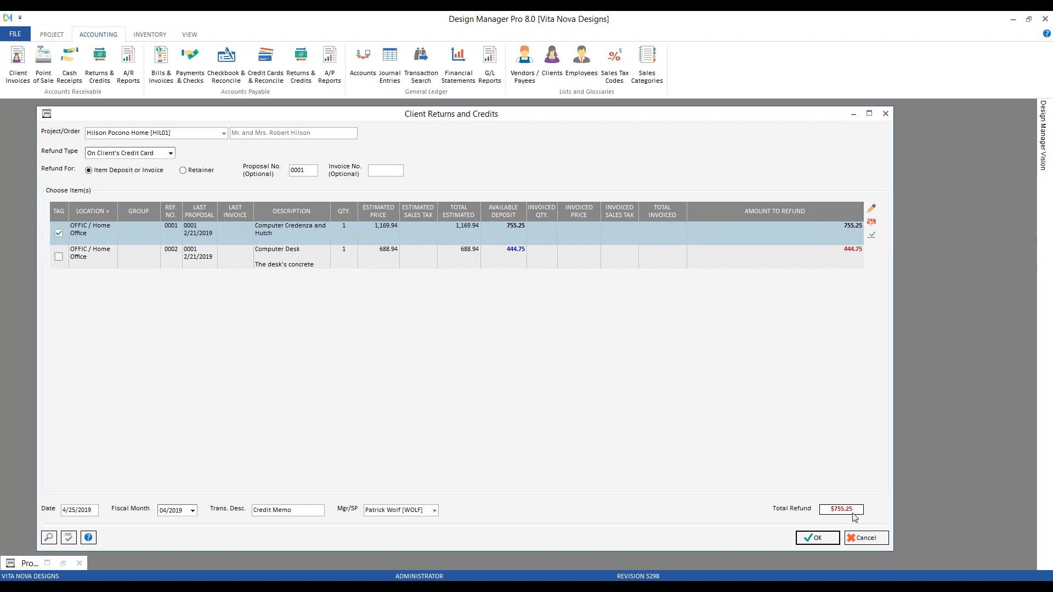
pyautogui.click(59, 257)
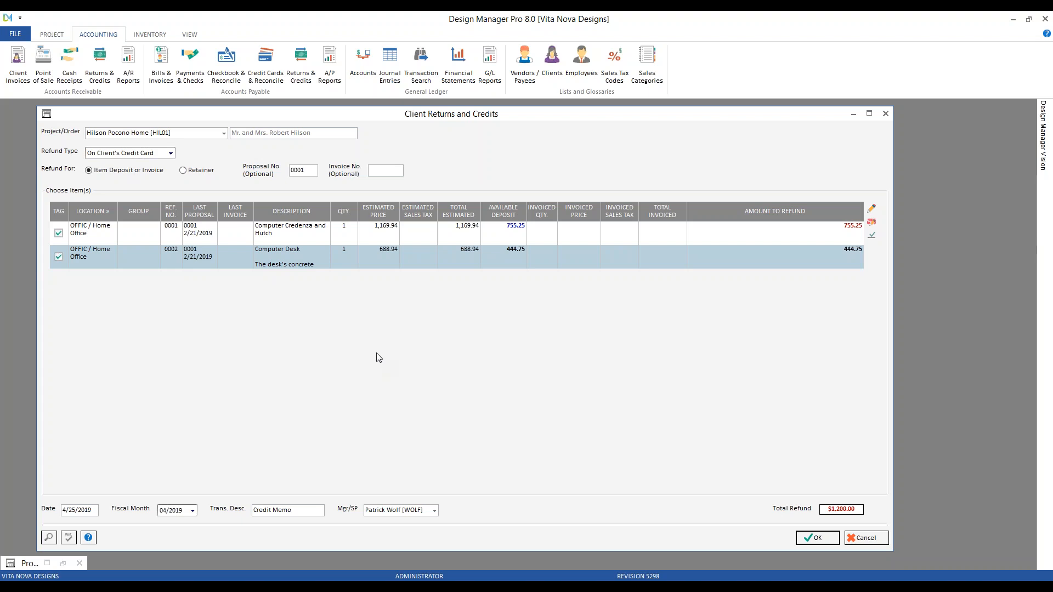
pyautogui.click(58, 257)
# - Override the refund for the Computer Credenza and Hutch with a deposit to refund of 700
pyautogui.click(147, 239)
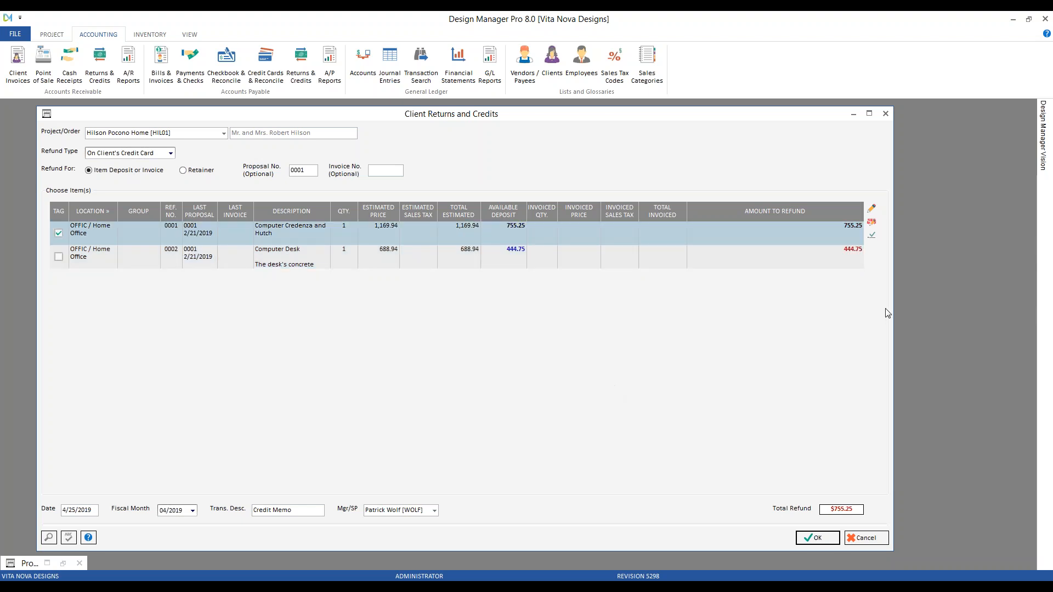
pyautogui.click(872, 209)
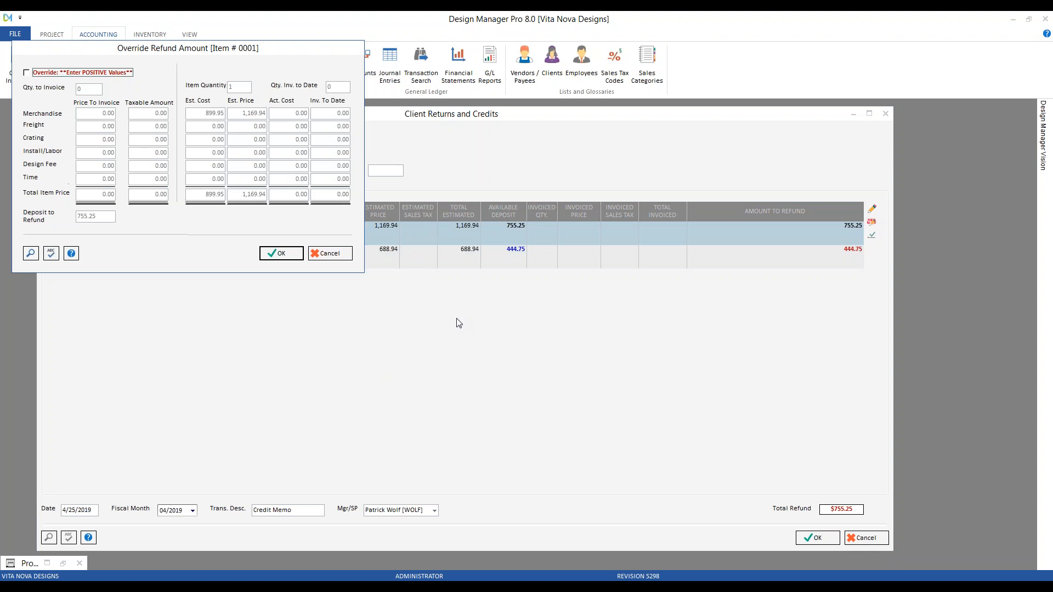
pyautogui.click(72, 77)
pyautogui.moveTo(81, 217); pyautogui.dragTo(130, 221)
pyautogui.write('00')
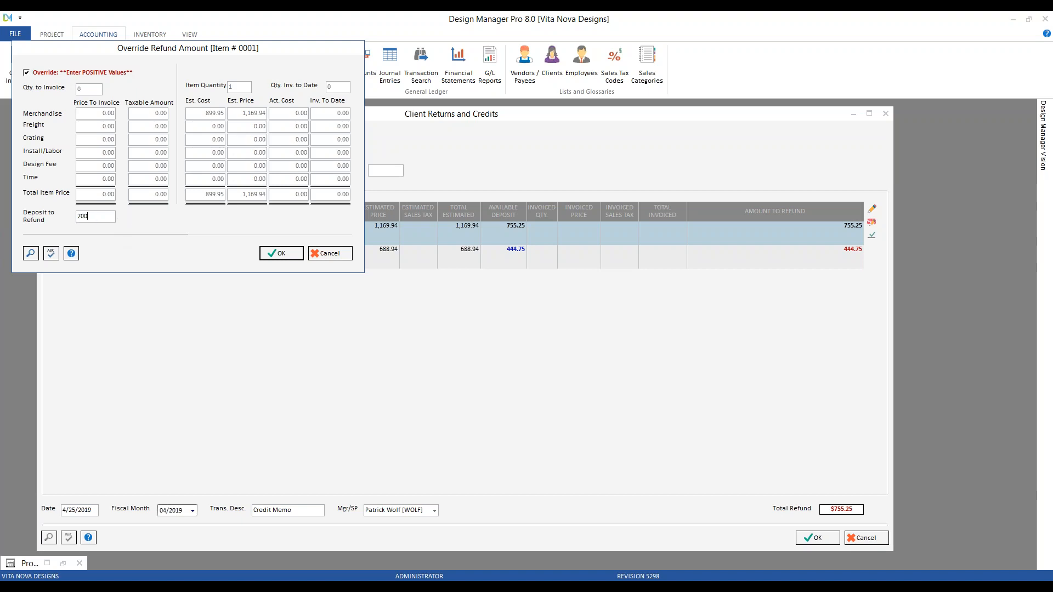
pyautogui.click(282, 253)
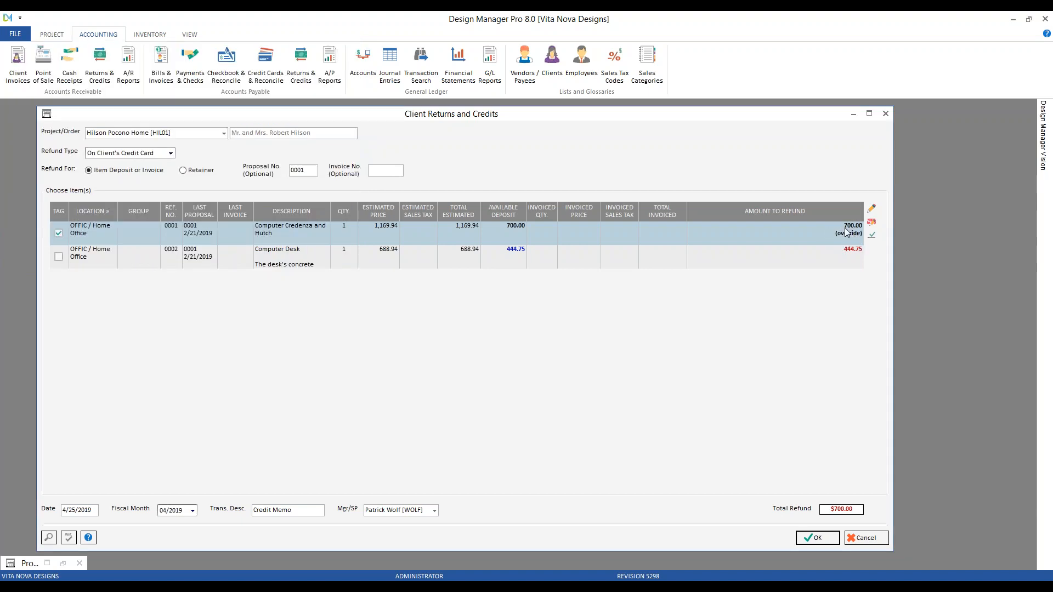
# - Remove the refund amount override from the Computer Credenza and Hutch
pyautogui.click(796, 233)
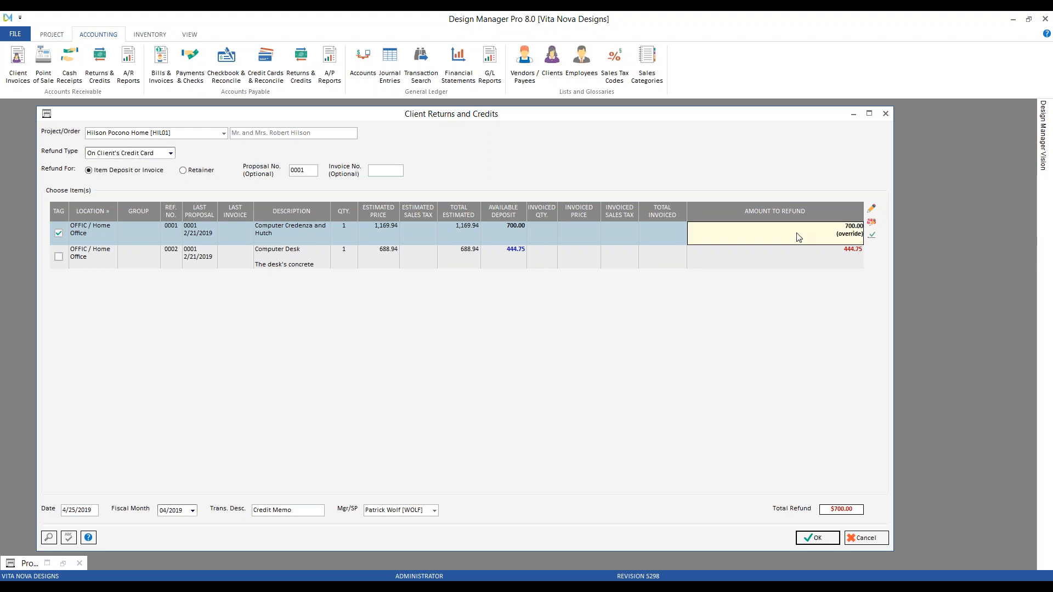
pyautogui.click(871, 208)
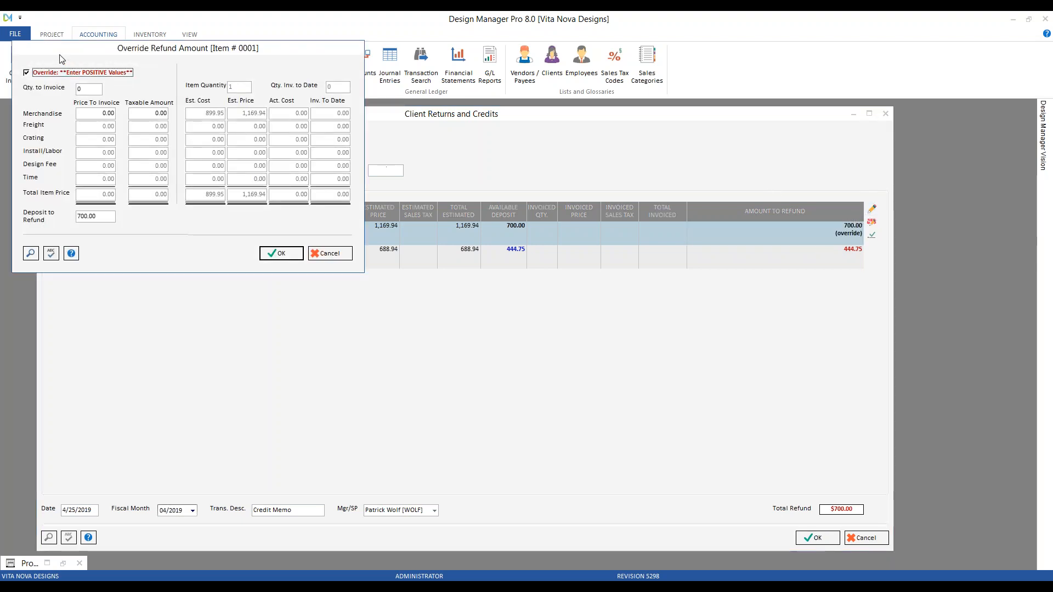
pyautogui.click(281, 253)
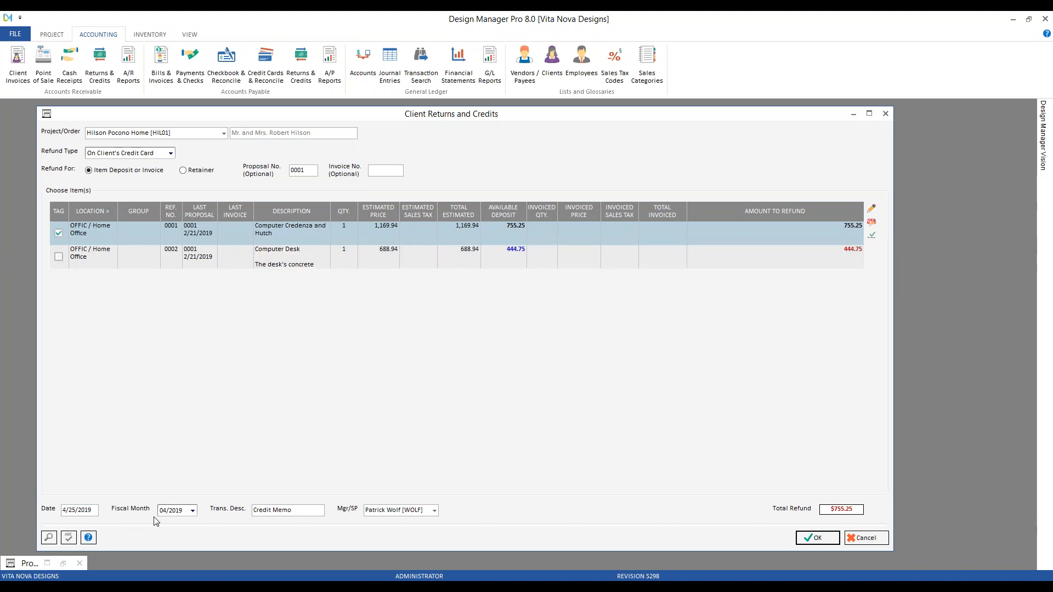
# - Process the hutch refund with the transaction description "refund hutch deposit", choosing VISA as the refund's credit card type
pyautogui.click(276, 506)
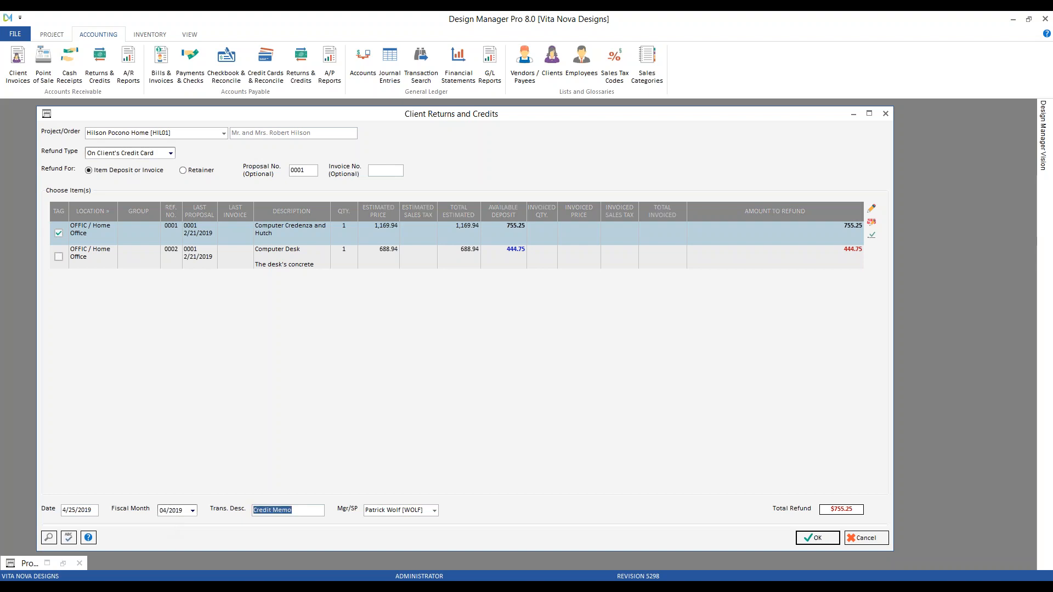
pyautogui.write('refund hutch deposit')
pyautogui.click(817, 538)
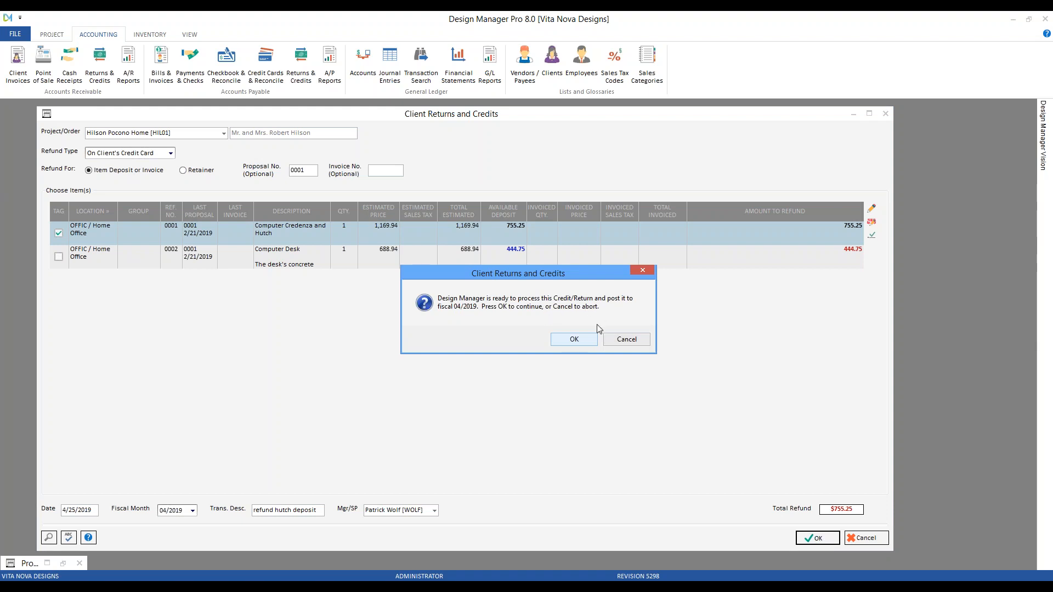
pyautogui.click(585, 339)
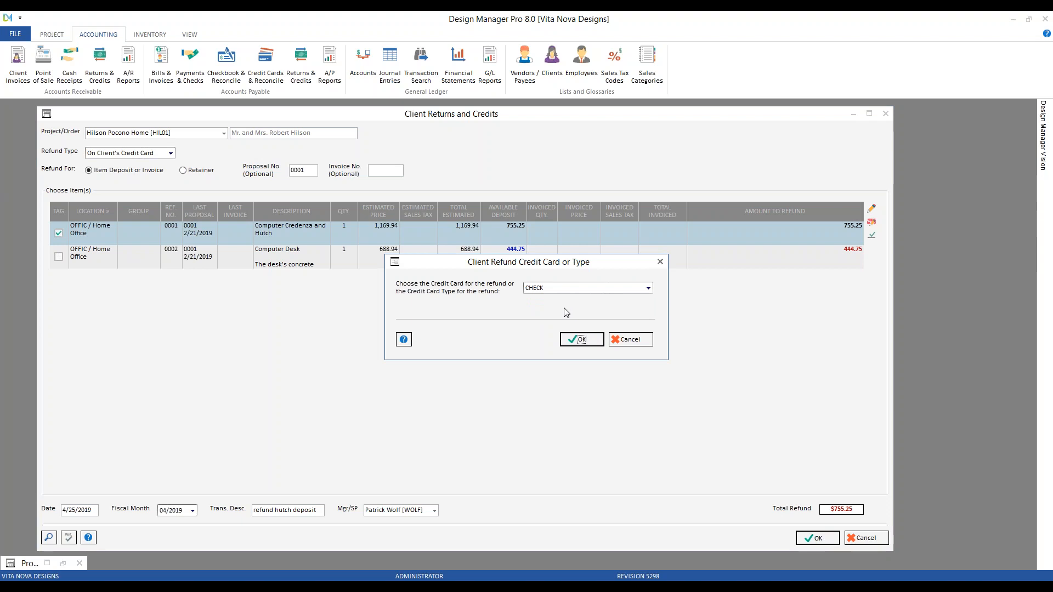
pyautogui.click(599, 289)
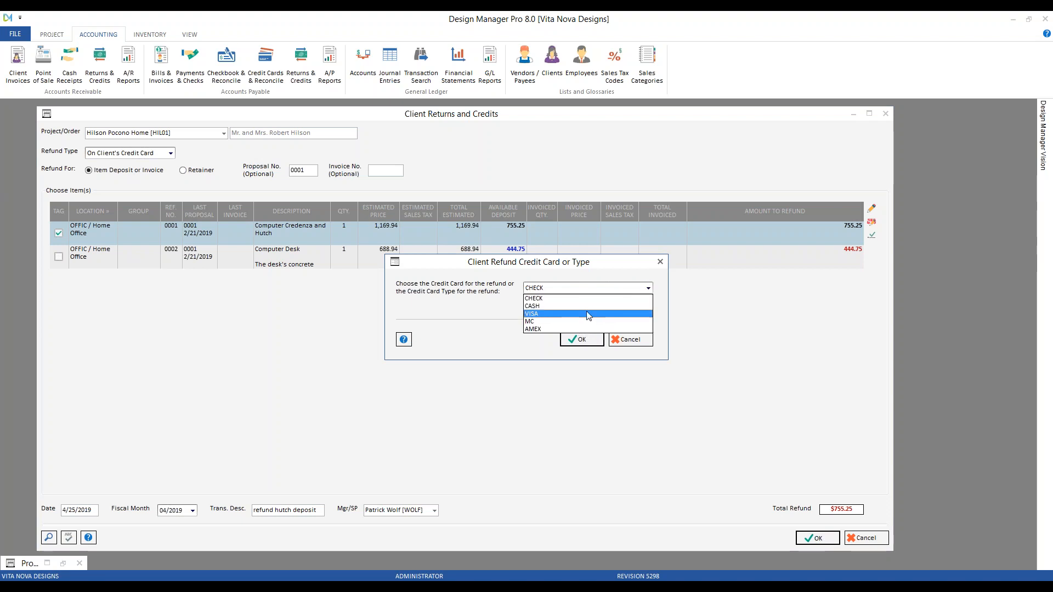
pyautogui.click(588, 314)
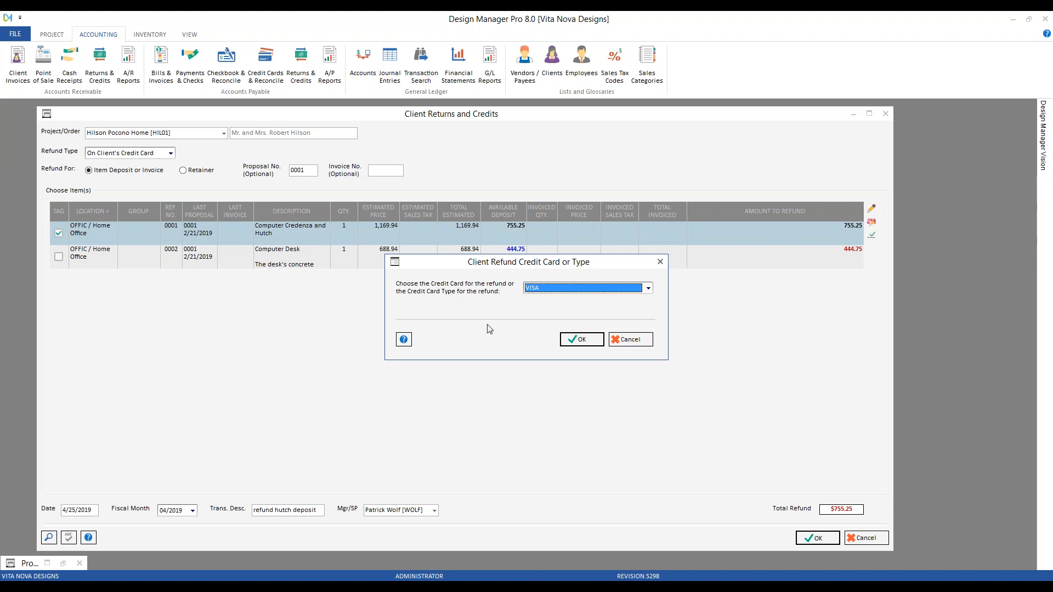
pyautogui.click(575, 341)
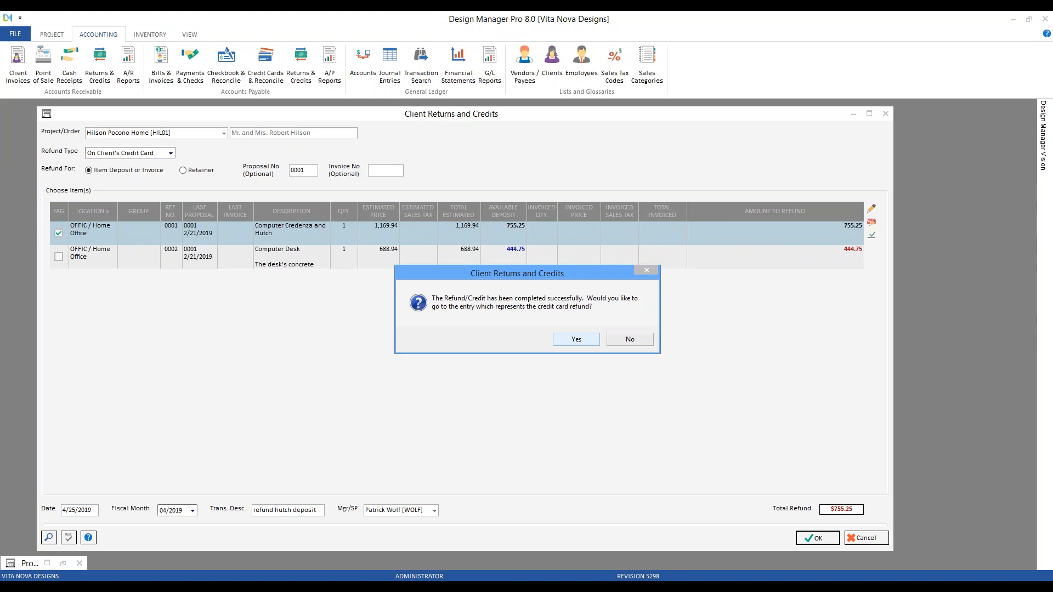
# - View the entry representing the credit card refund in the cash receipts, check the checkbook for the refund, and close both windows
pyautogui.click(575, 339)
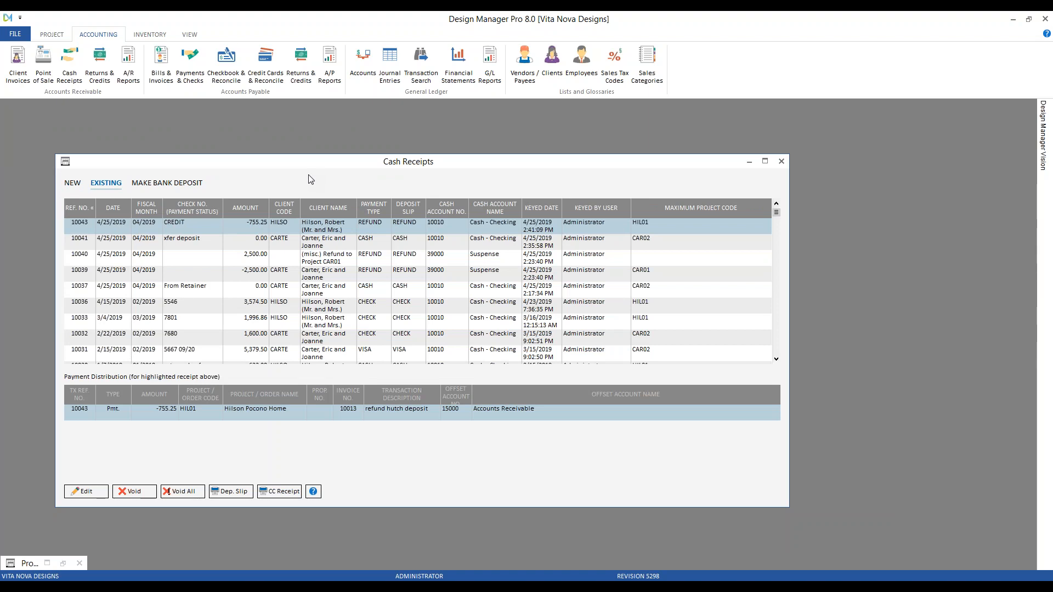
pyautogui.click(231, 81)
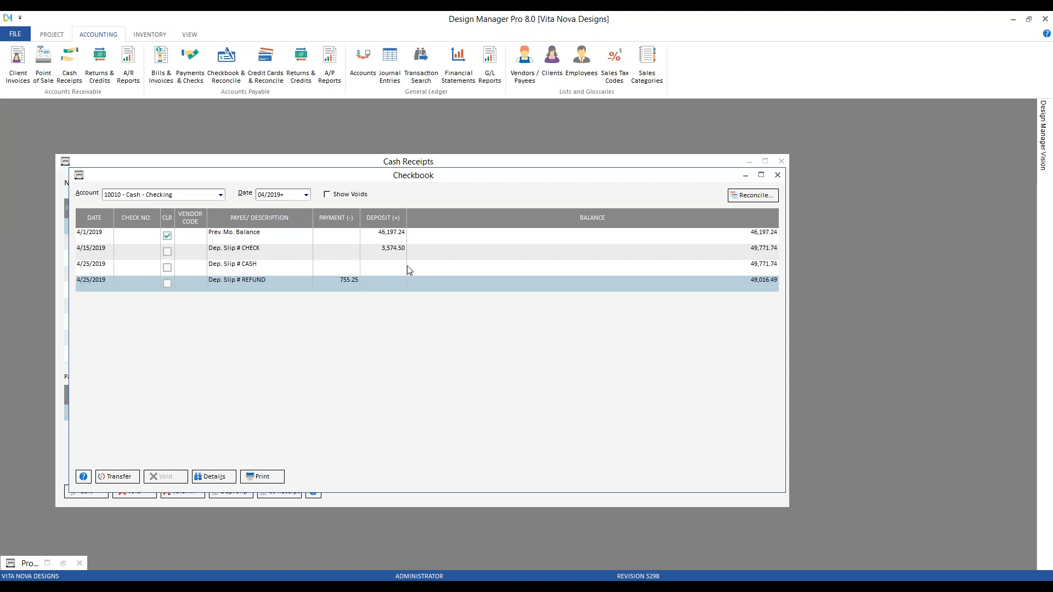
pyautogui.click(778, 176)
pyautogui.click(782, 163)
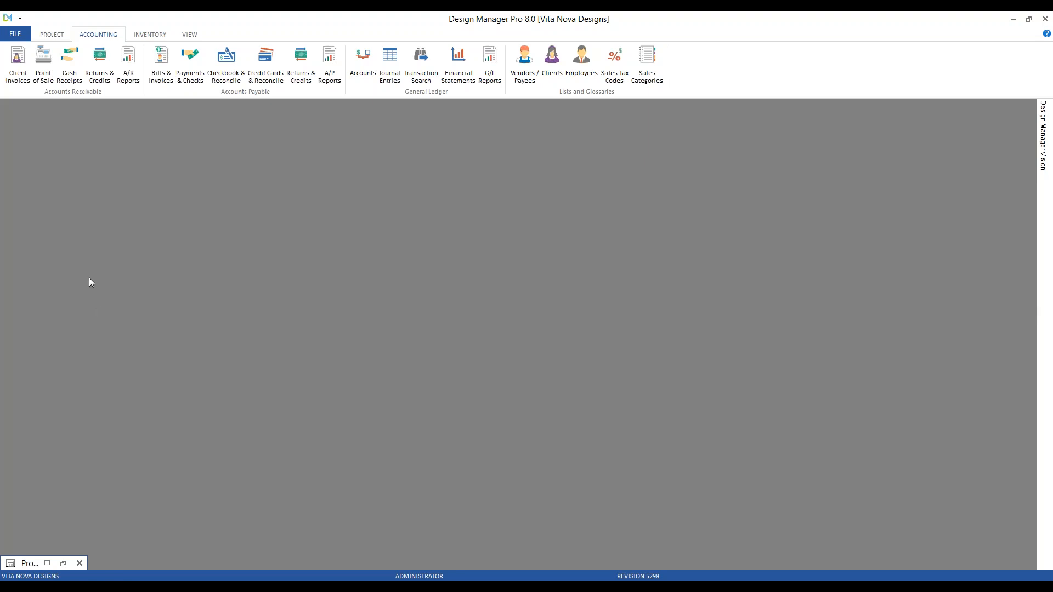
# - Preview a re-print of existing client invoice 10001 and return to the invoice list
pyautogui.click(18, 61)
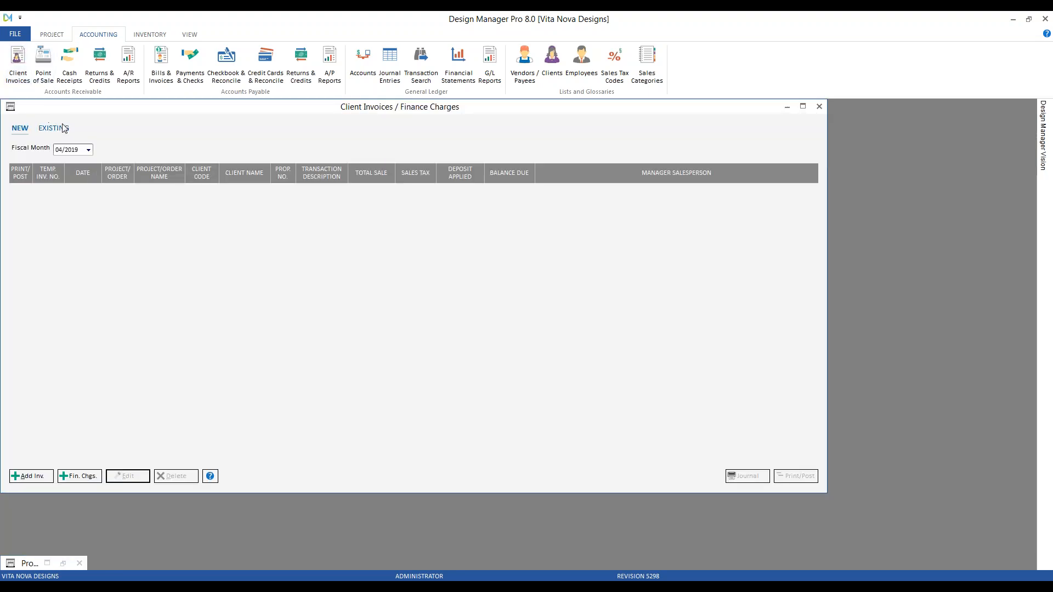
pyautogui.click(64, 128)
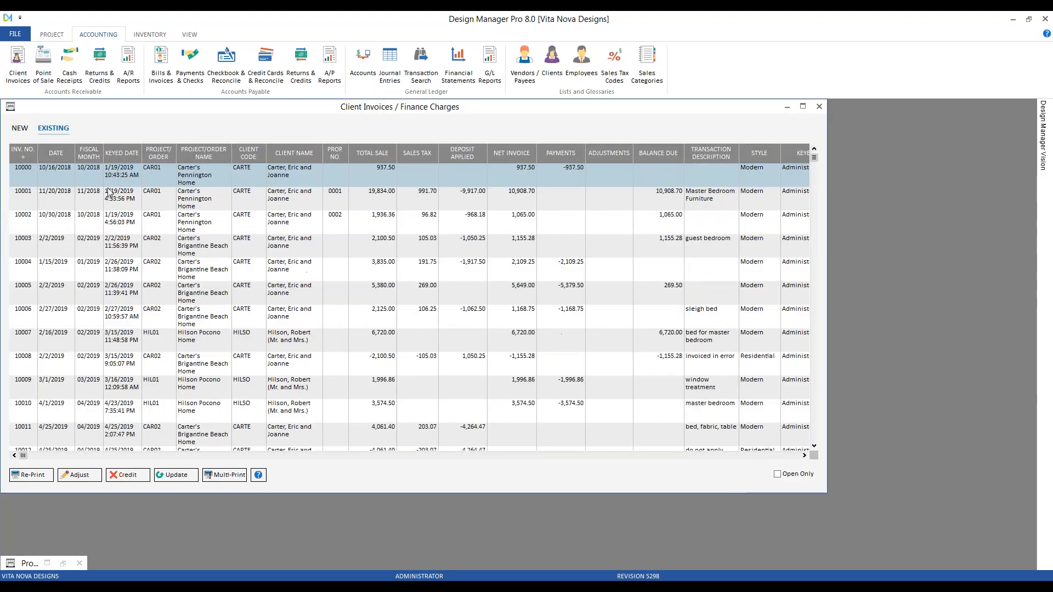
pyautogui.click(111, 203)
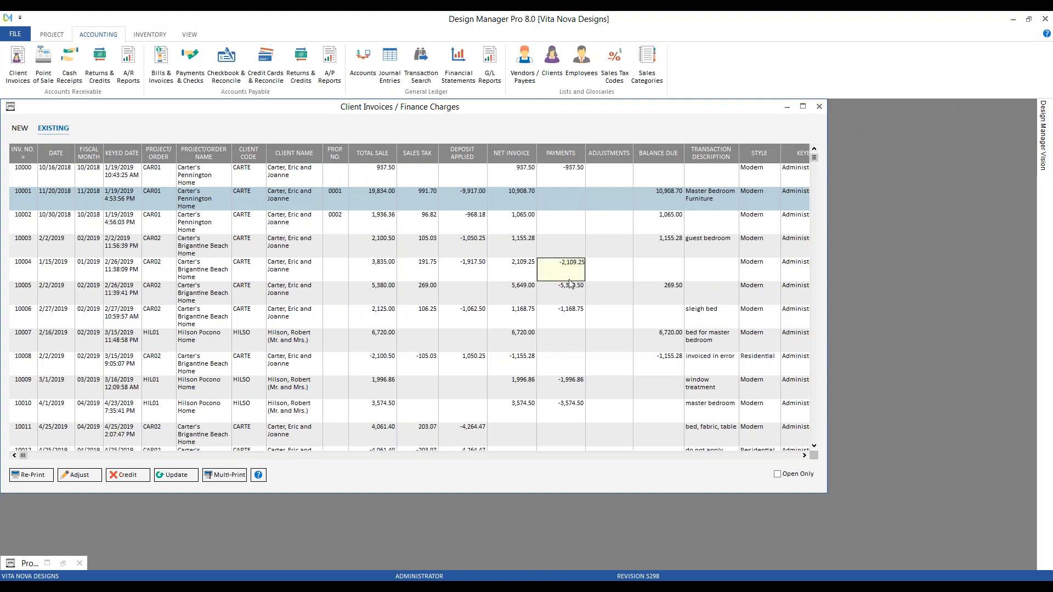
pyautogui.click(25, 475)
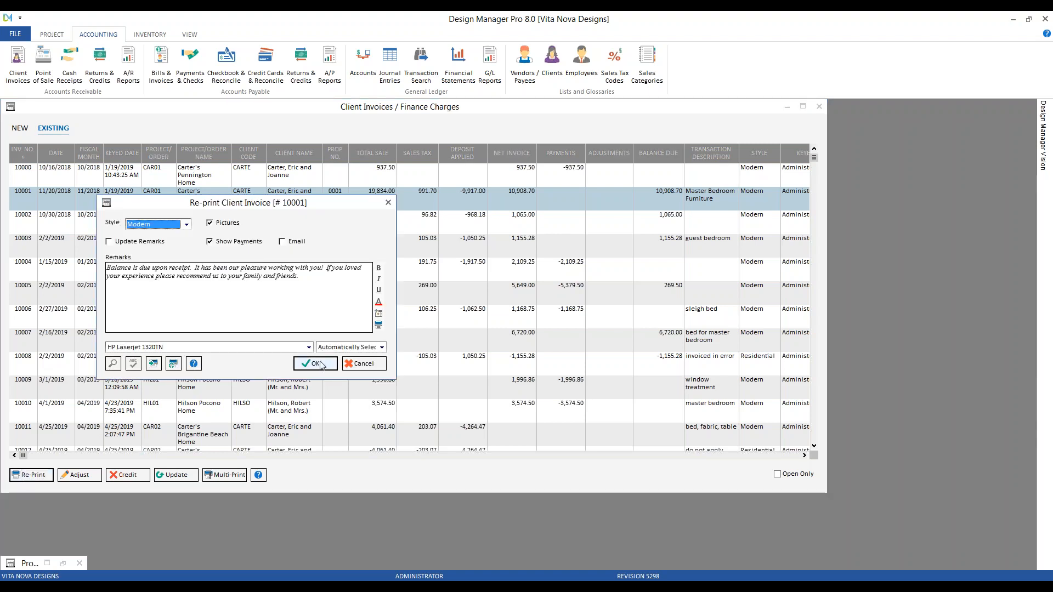
pyautogui.click(323, 362)
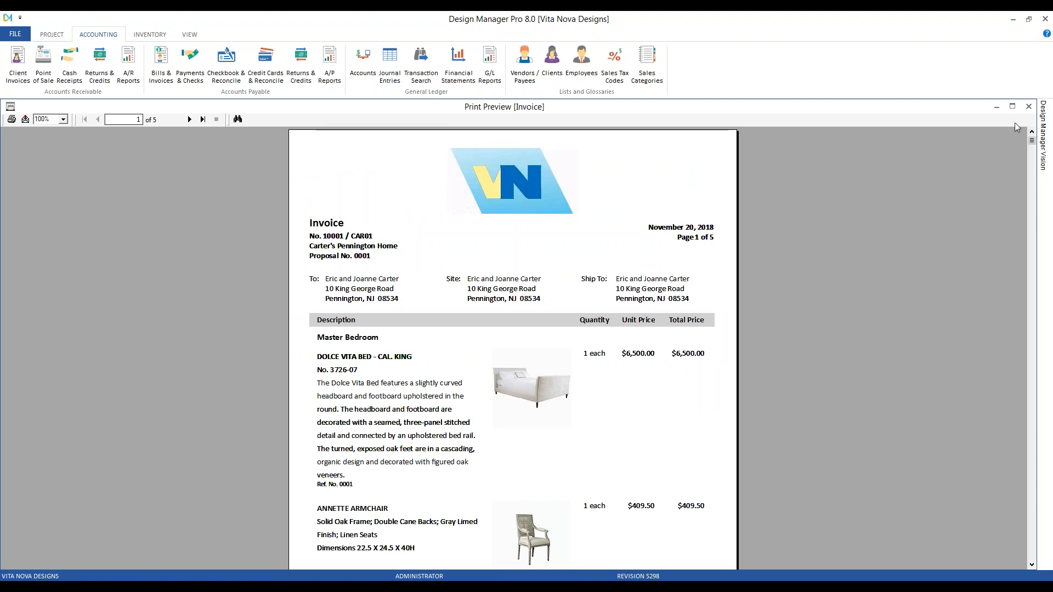
pyautogui.click(996, 106)
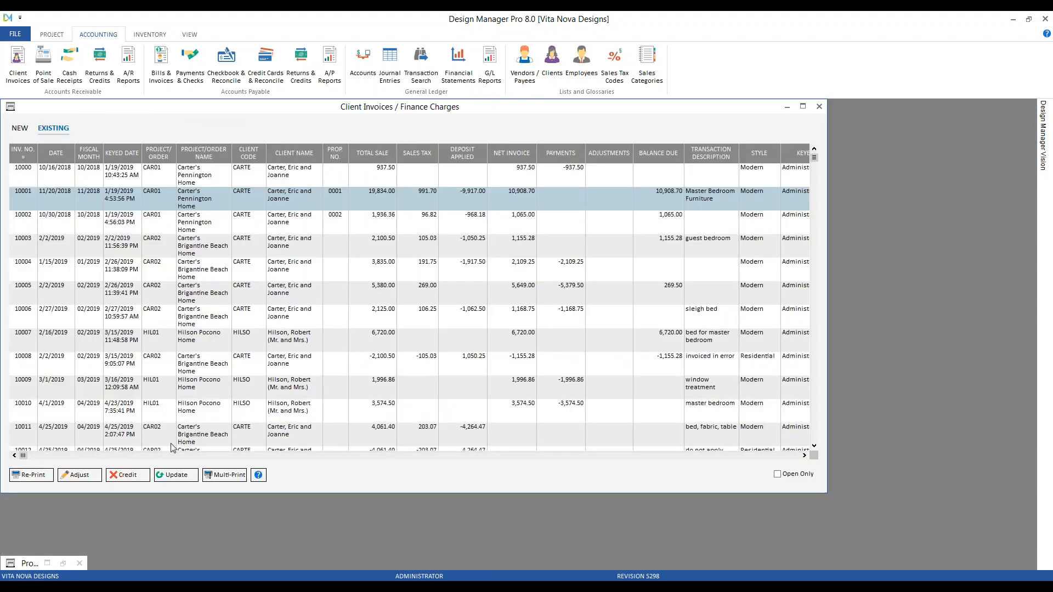
# - Reverse invoice 10001 with a credit using the transaction description "cancelled bed"
pyautogui.click(128, 475)
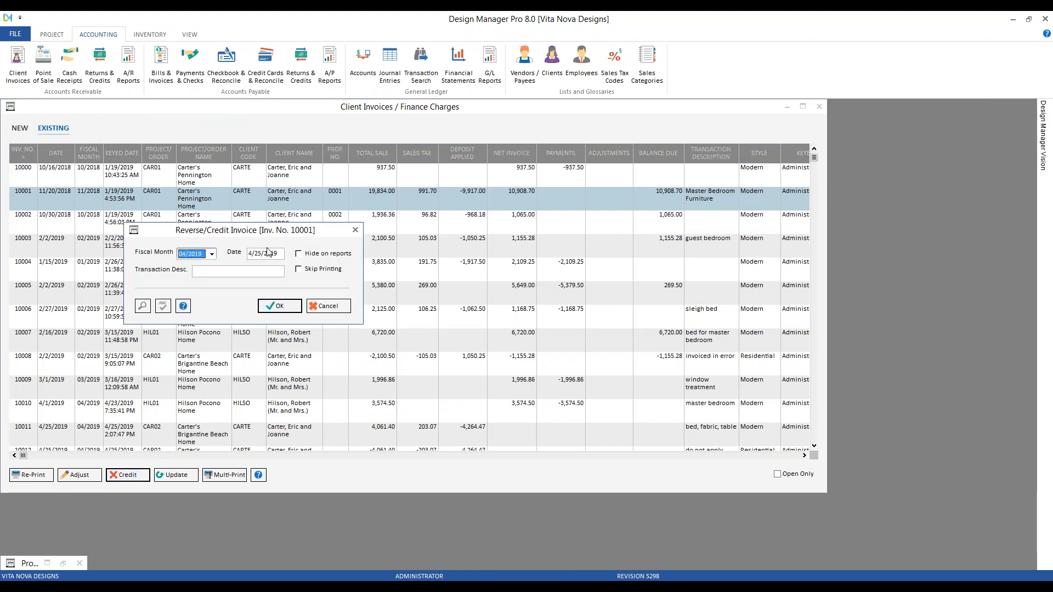
pyautogui.click(246, 271)
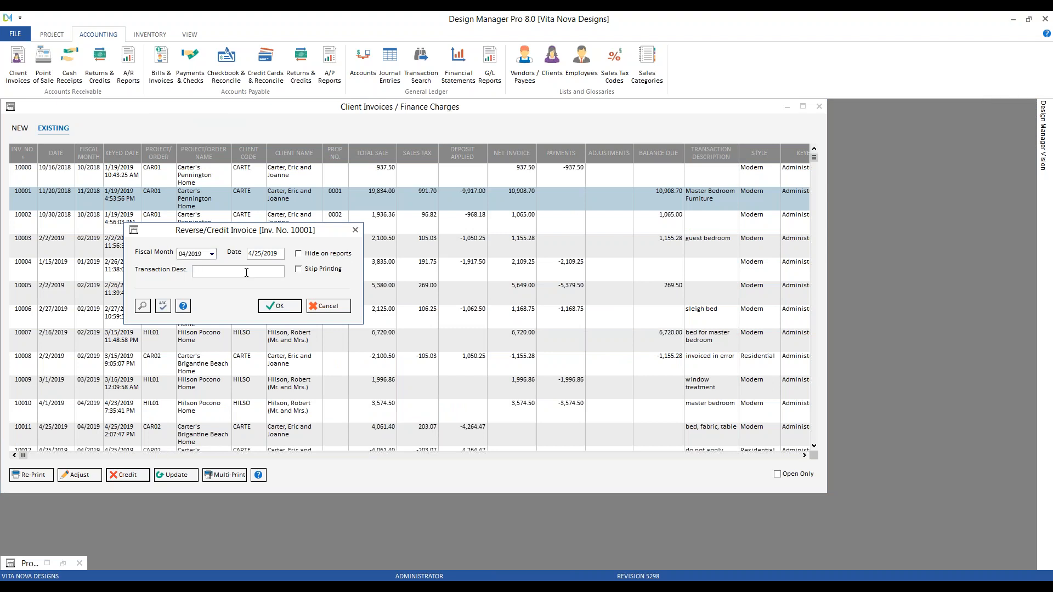
pyautogui.write('cancelled bed')
pyautogui.click(293, 305)
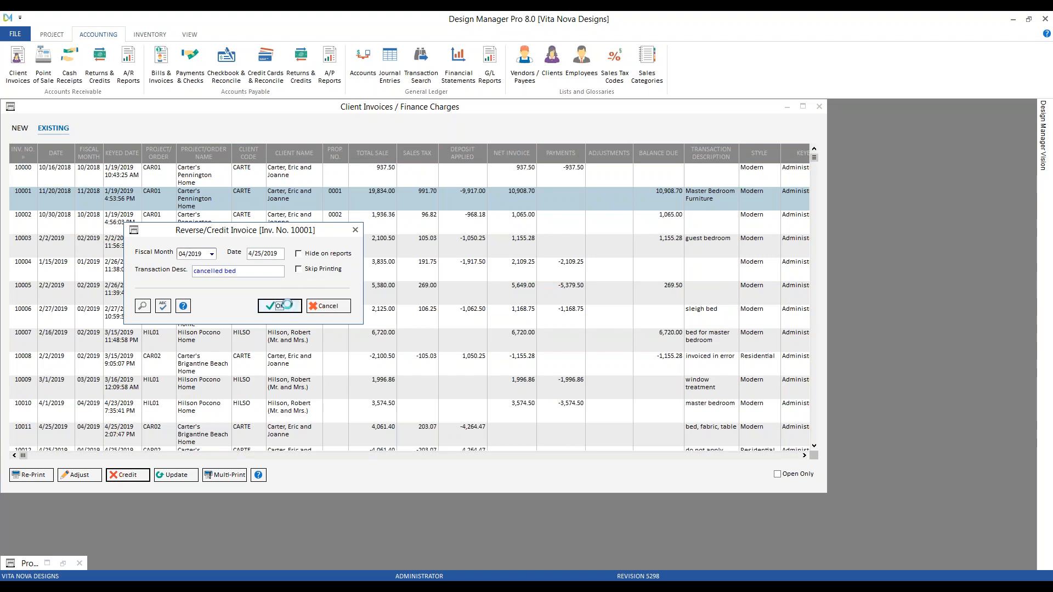
pyautogui.click(357, 320)
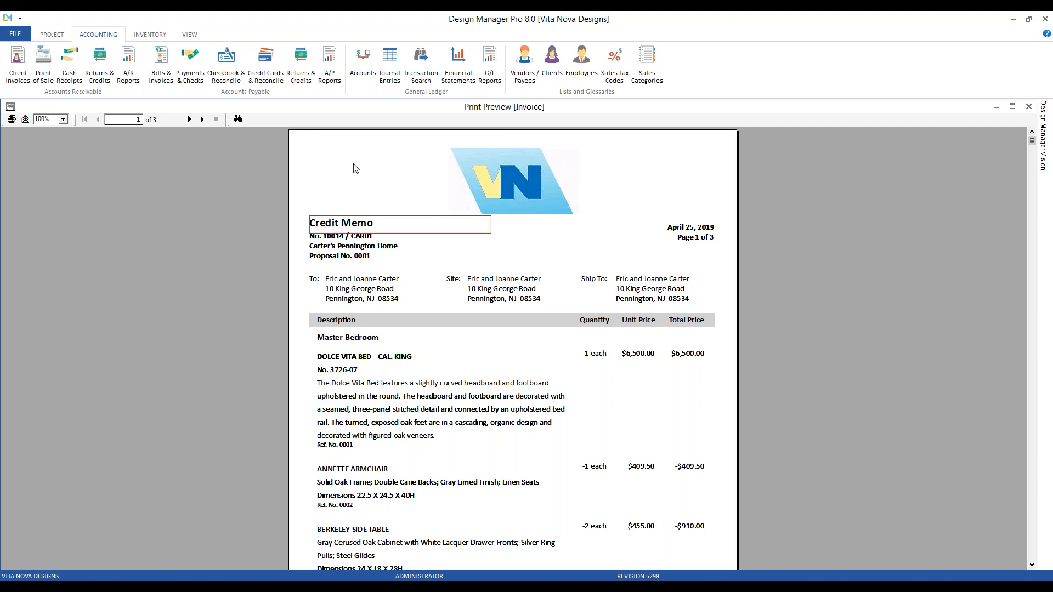
# - Review the credit memo through its last page and close the preview to finish crediting the invoice
pyautogui.click(691, 360)
pyautogui.scroll(-3, 692, 361)
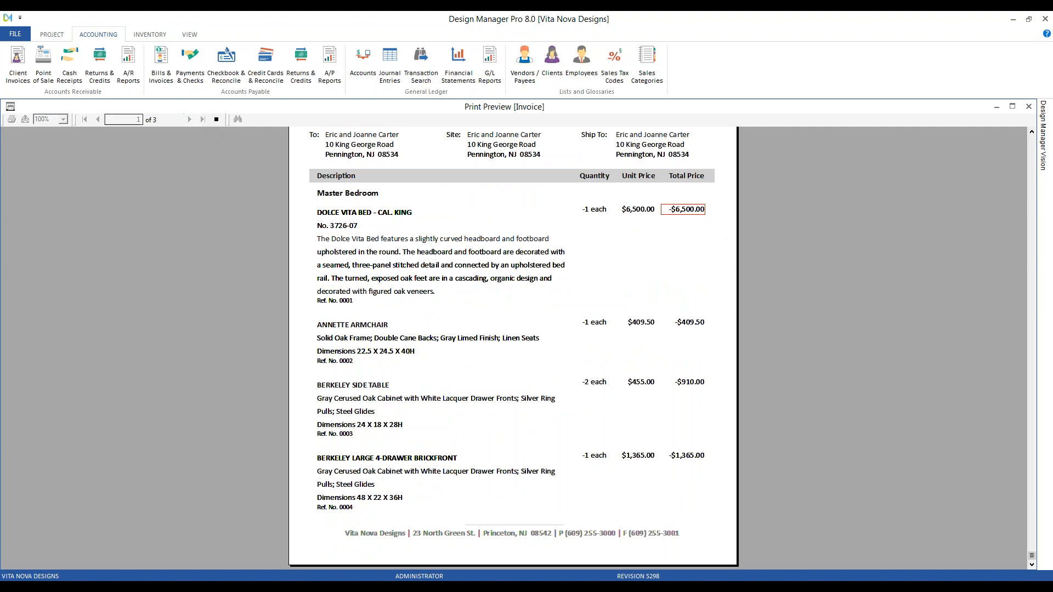
pyautogui.click(190, 120)
pyautogui.click(190, 120)
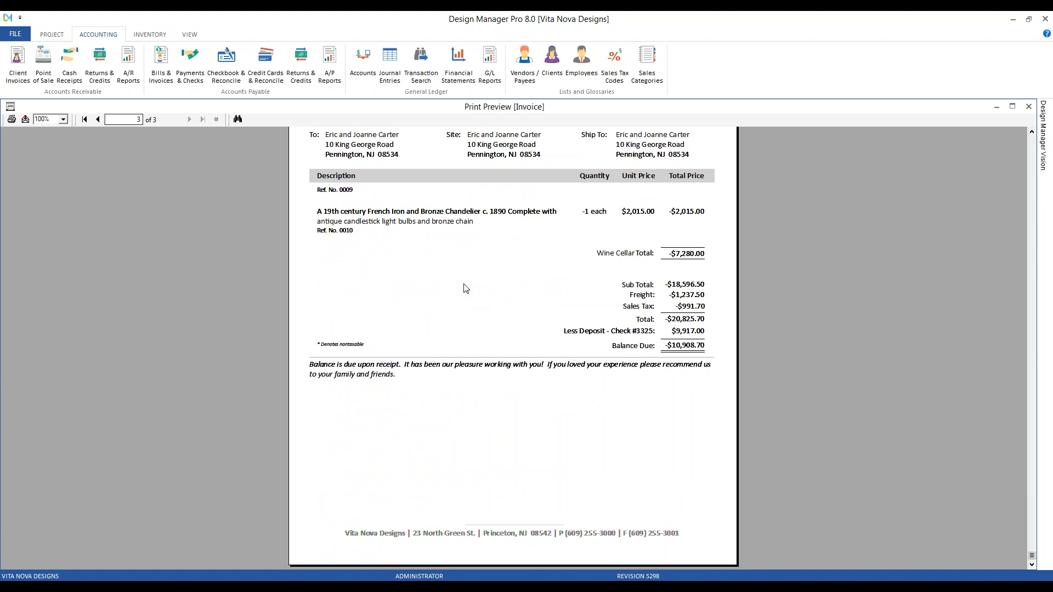
pyautogui.click(1029, 107)
pyautogui.click(509, 332)
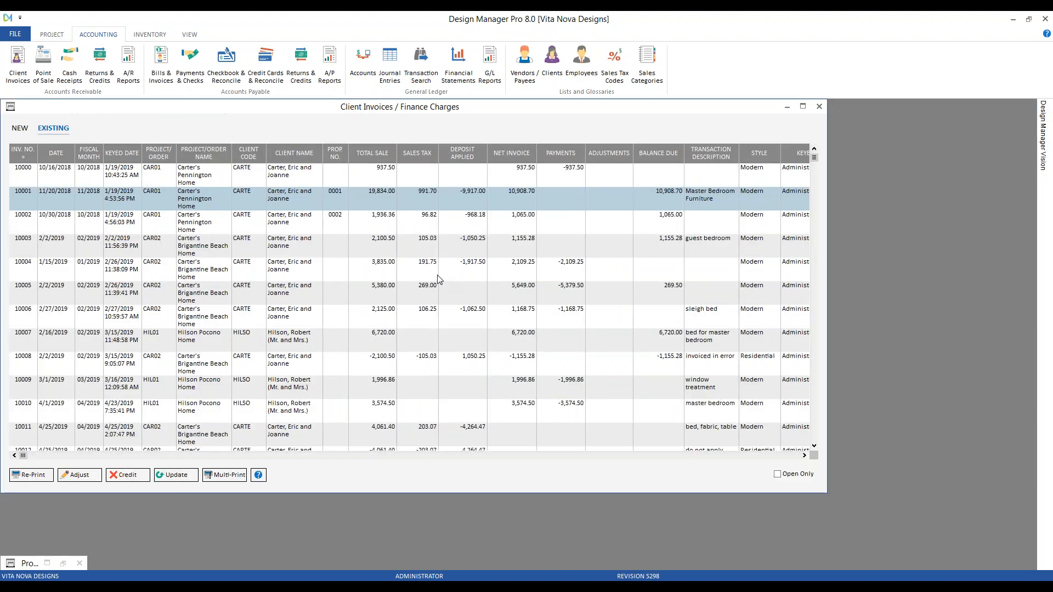
pyautogui.click(379, 278)
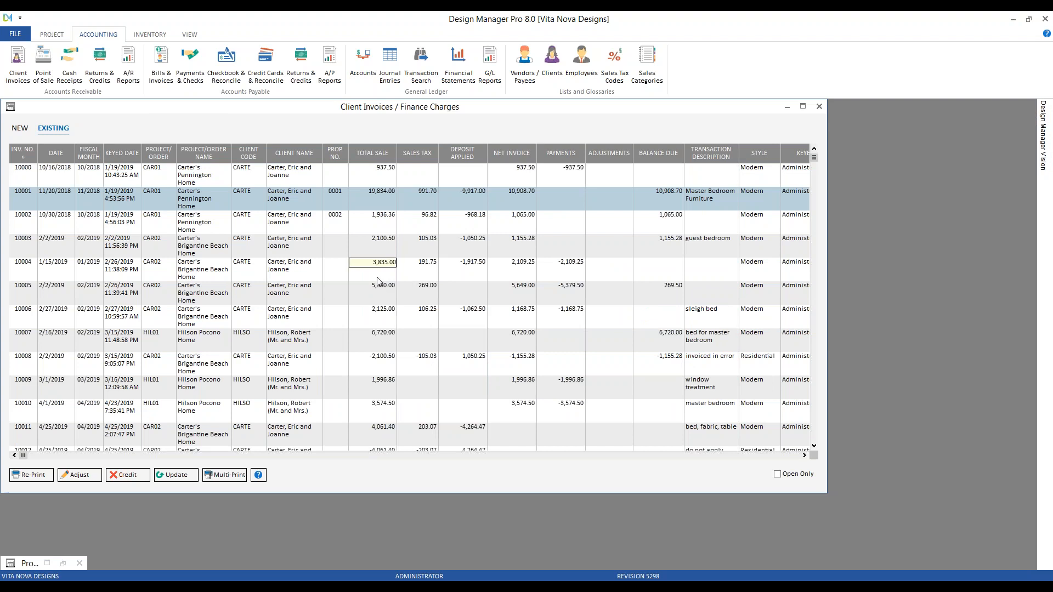
# - Start a new client invoice for the Pennington Home project (CAR01) with the transaction description "revised master bedroom"
pyautogui.click(21, 131)
pyautogui.click(31, 476)
pyautogui.write('car')
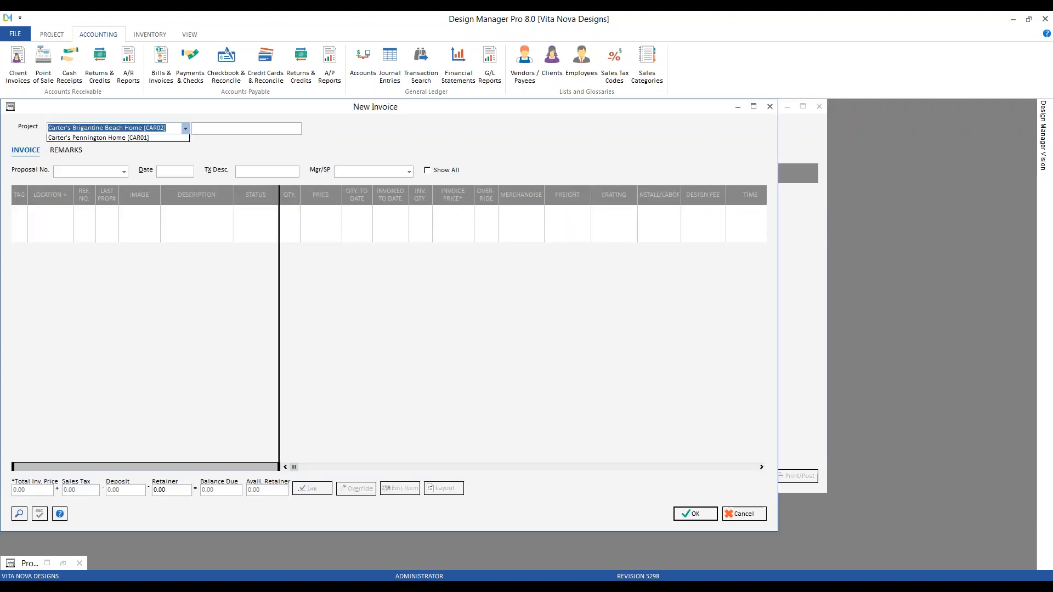
pyautogui.press('Down')
pyautogui.press('Down')
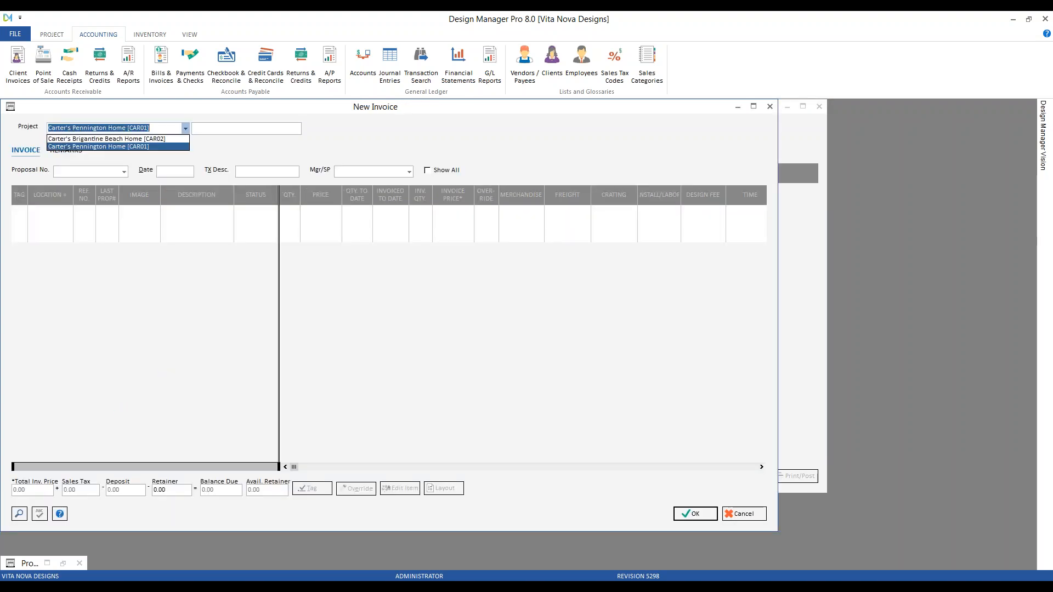
pyautogui.press('Return')
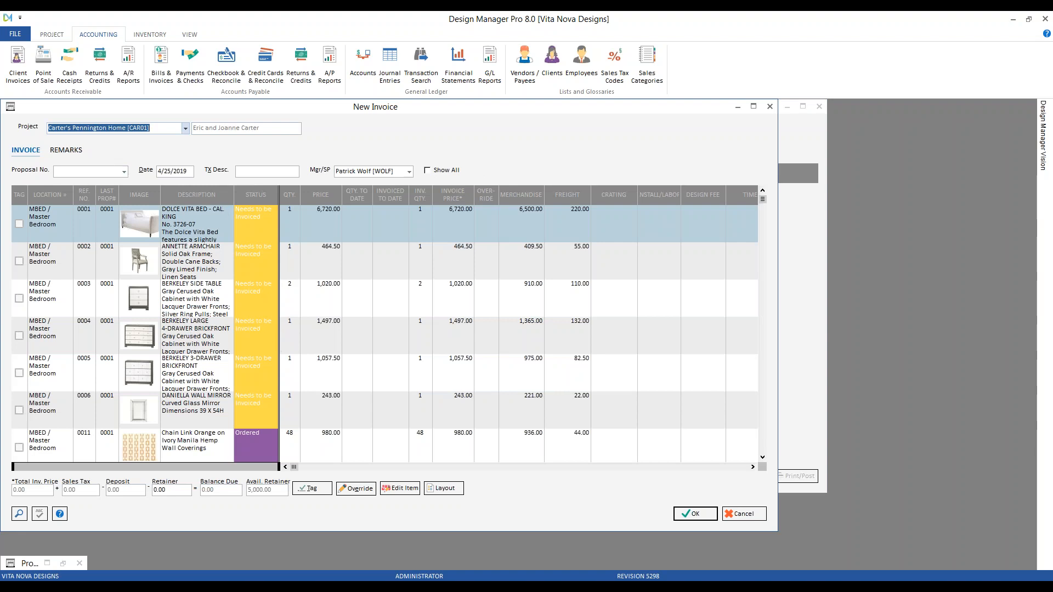
pyautogui.click(266, 172)
pyautogui.write('revise')
pyautogui.write('d mass')
pyautogui.write('ter bedroom')
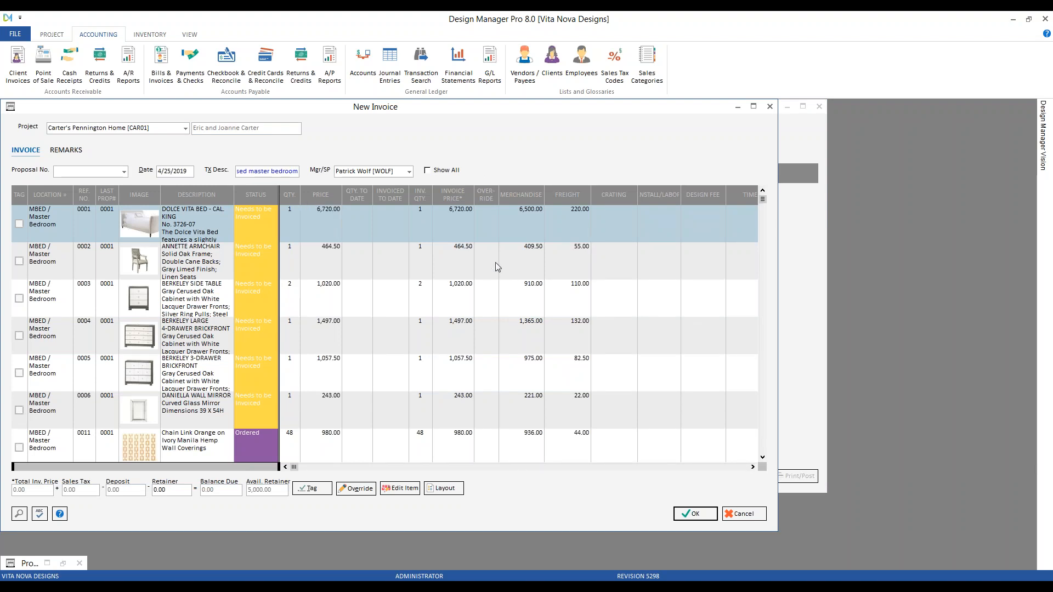
# - Sort the invoice items by reference number, tag master bedroom items 0002 through 0006 without the bed, and save the invoice
pyautogui.click(85, 195)
pyautogui.click(19, 261)
pyautogui.click(20, 298)
pyautogui.click(19, 335)
pyautogui.click(19, 372)
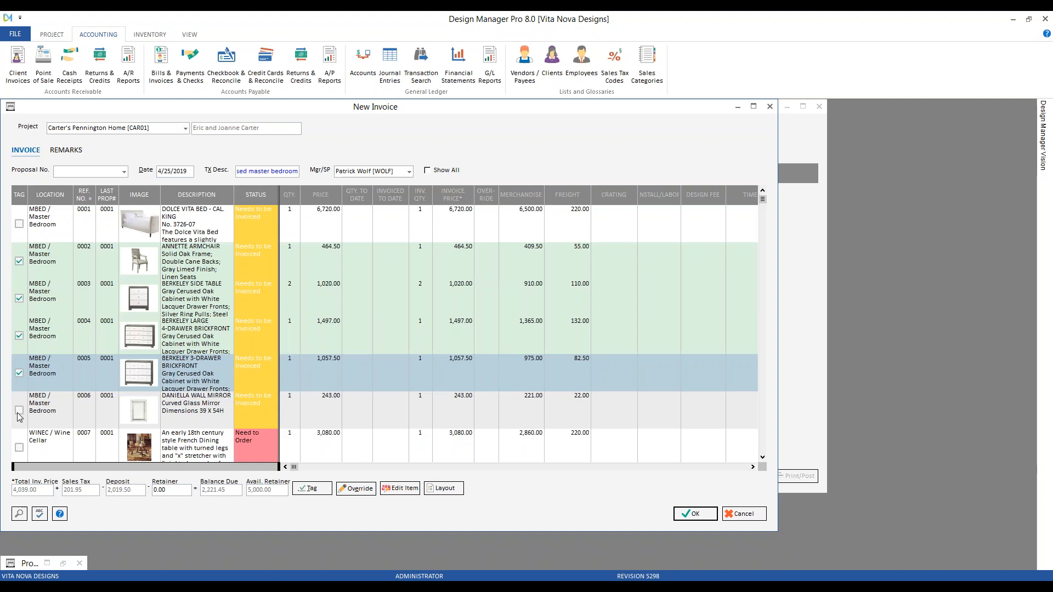
pyautogui.click(19, 410)
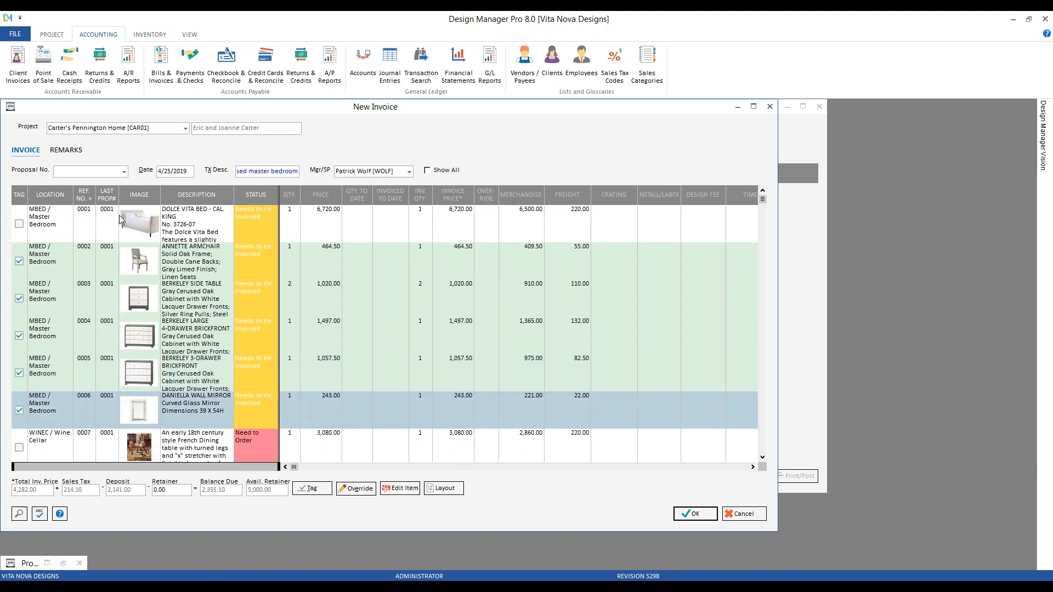
pyautogui.click(702, 513)
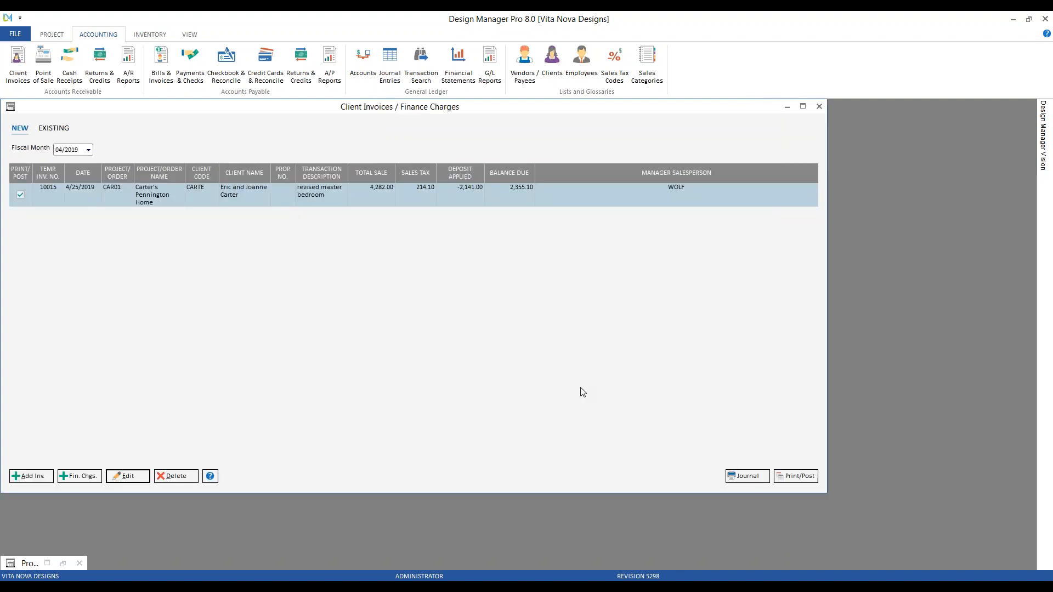
# - Print the revised master bedroom invoice in Modern style with pictures, review its last page, and finish posting it
pyautogui.click(795, 476)
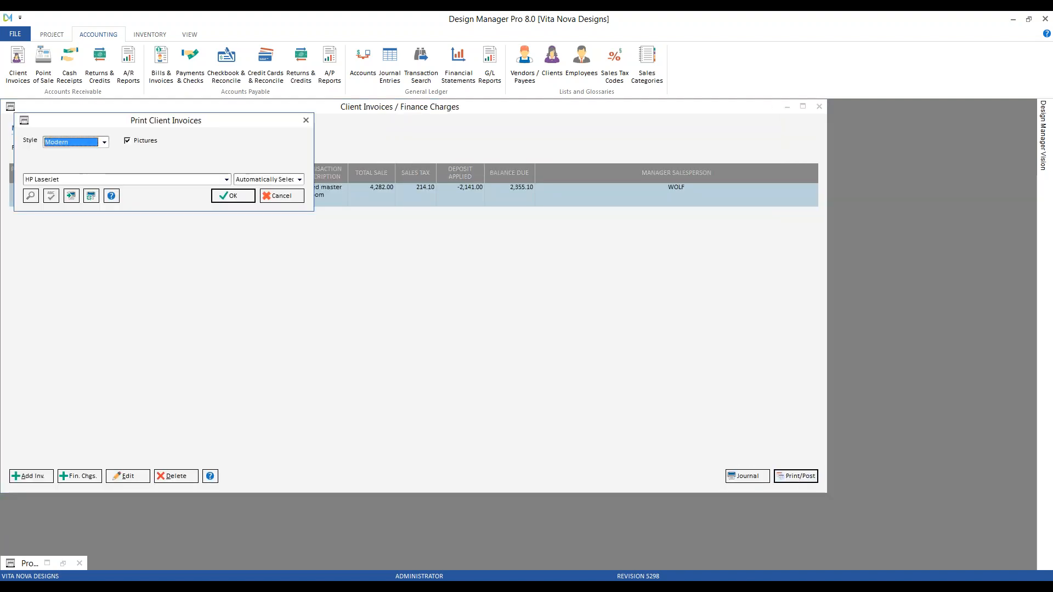
pyautogui.click(238, 197)
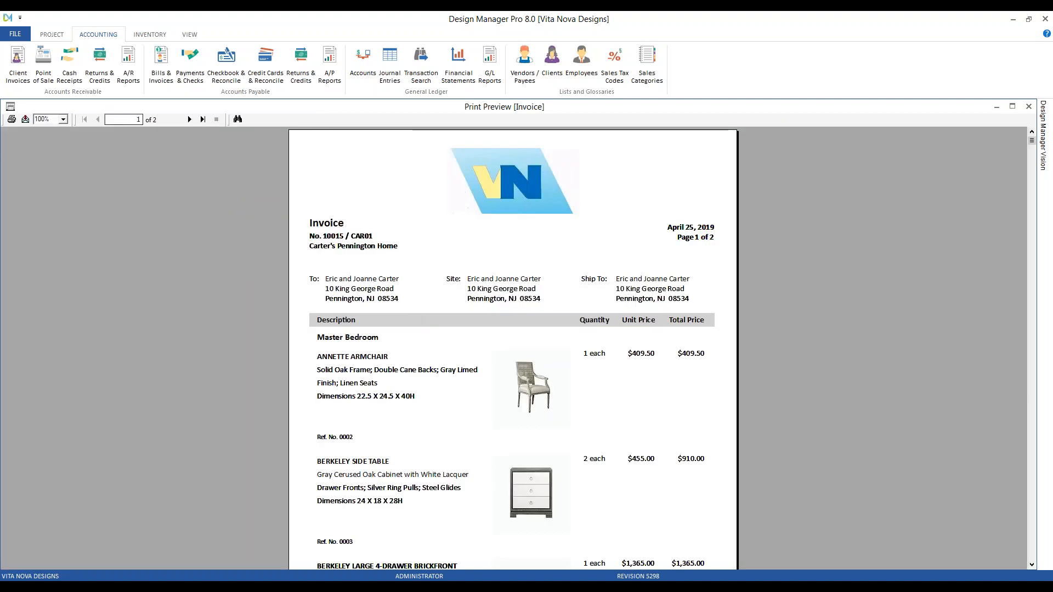
pyautogui.click(192, 119)
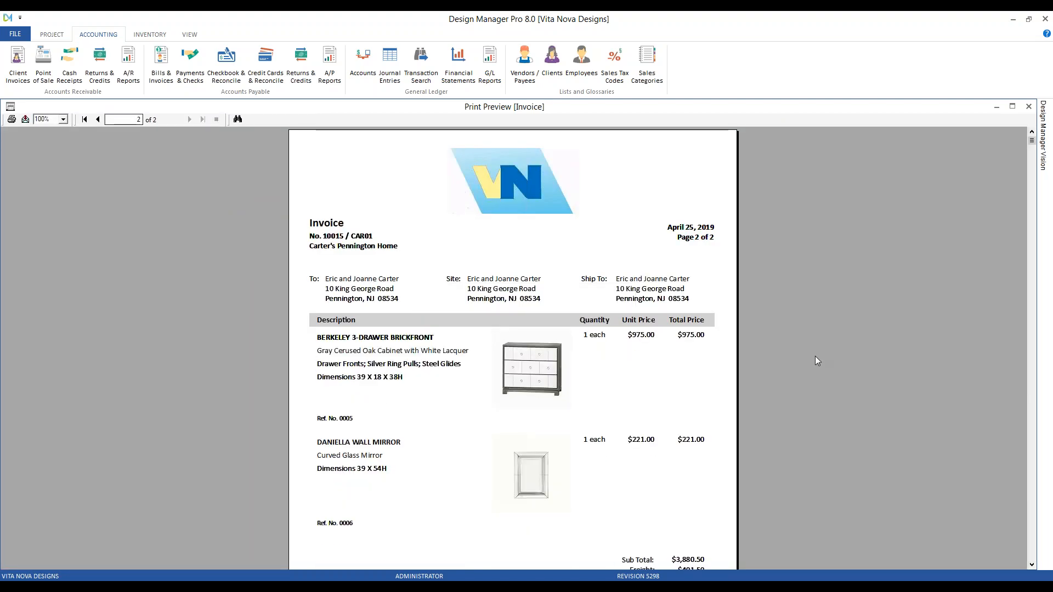
pyautogui.scroll(-3, 814, 357)
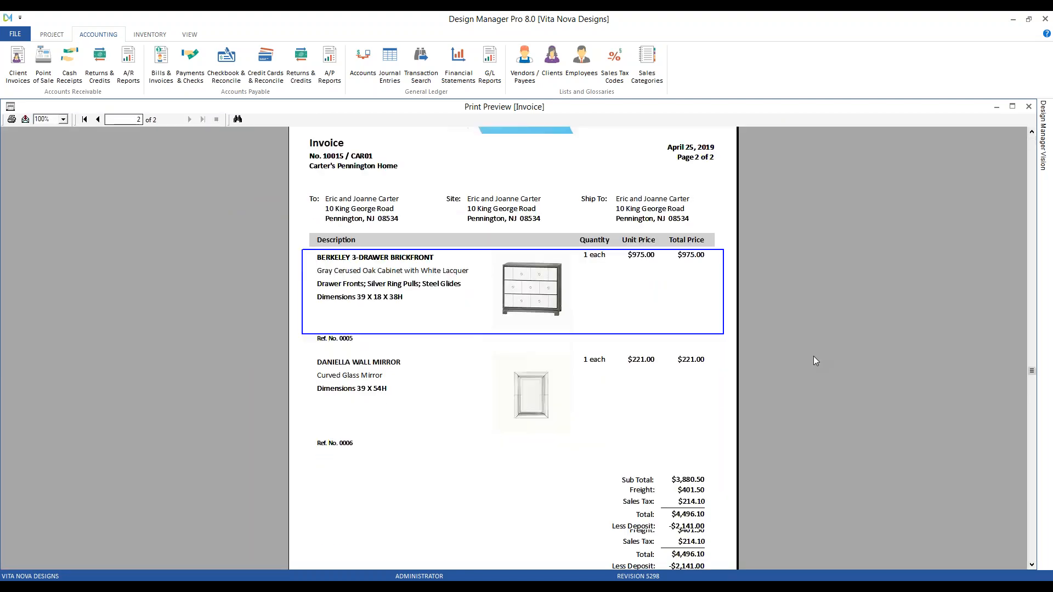
pyautogui.scroll(3, 814, 357)
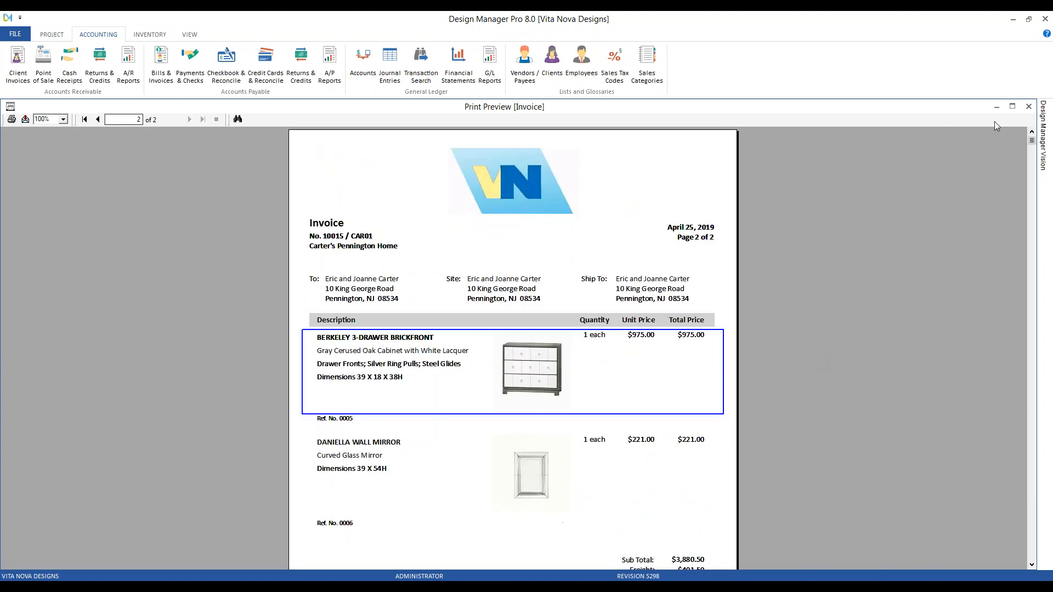
pyautogui.click(1029, 106)
pyautogui.click(508, 330)
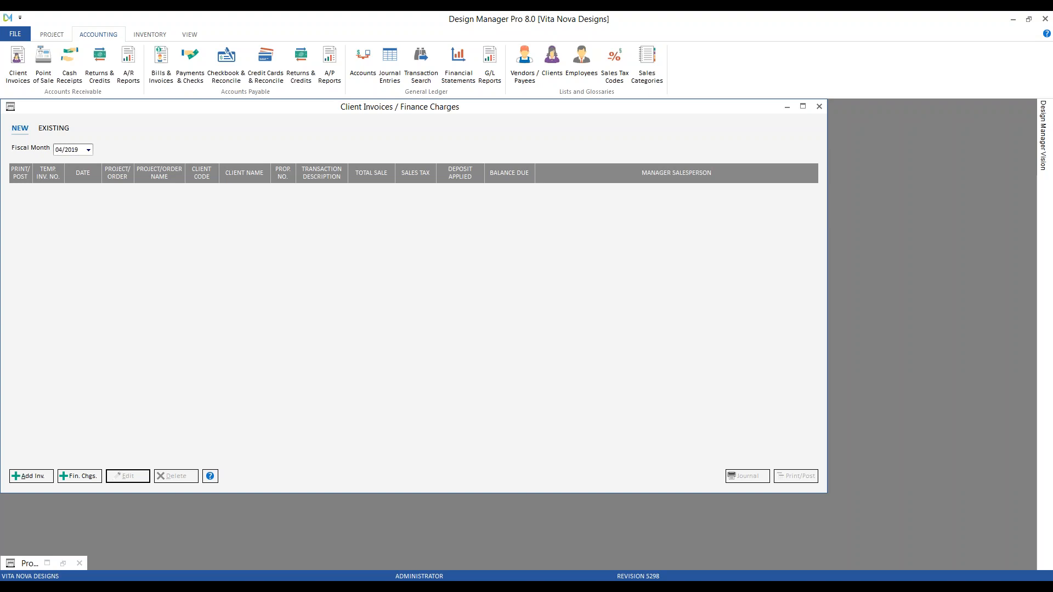
# - Preview a reprint of existing invoice 10010 in Modern style, examine its items and payment section, and close the invoice list
pyautogui.click(62, 130)
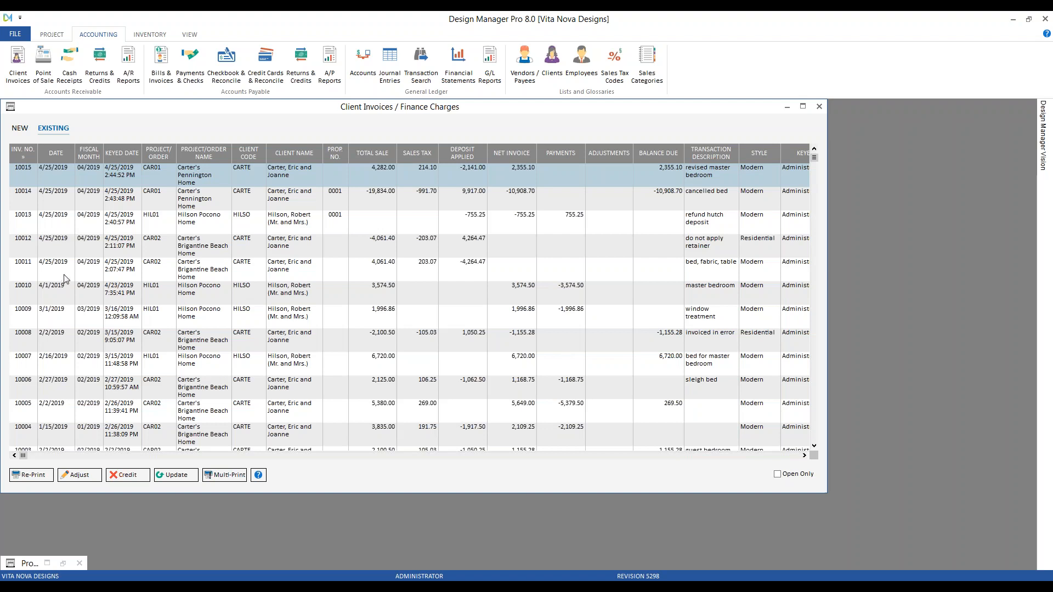
pyautogui.click(33, 295)
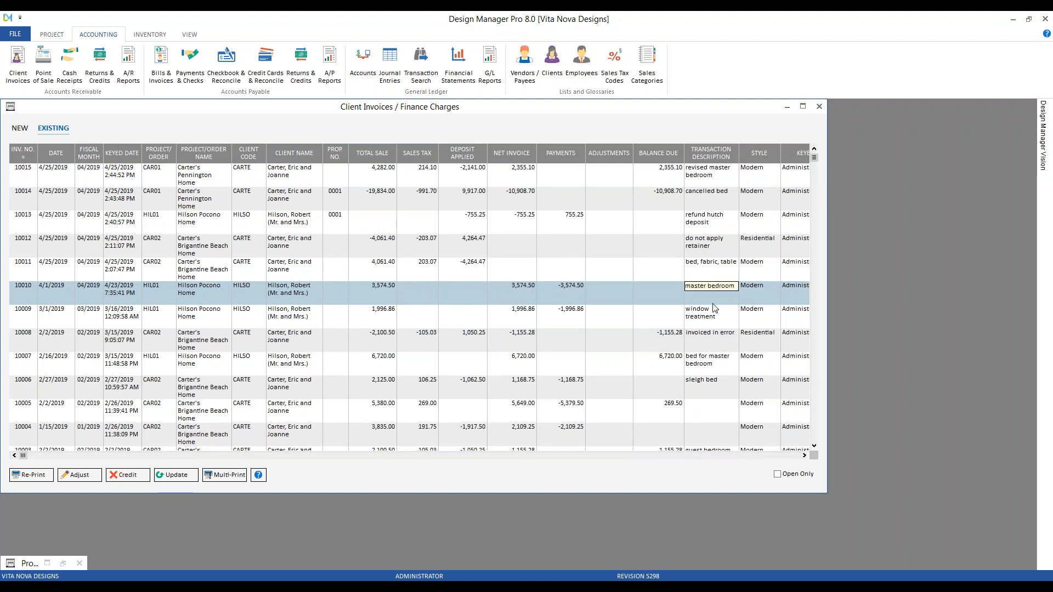
pyautogui.click(45, 479)
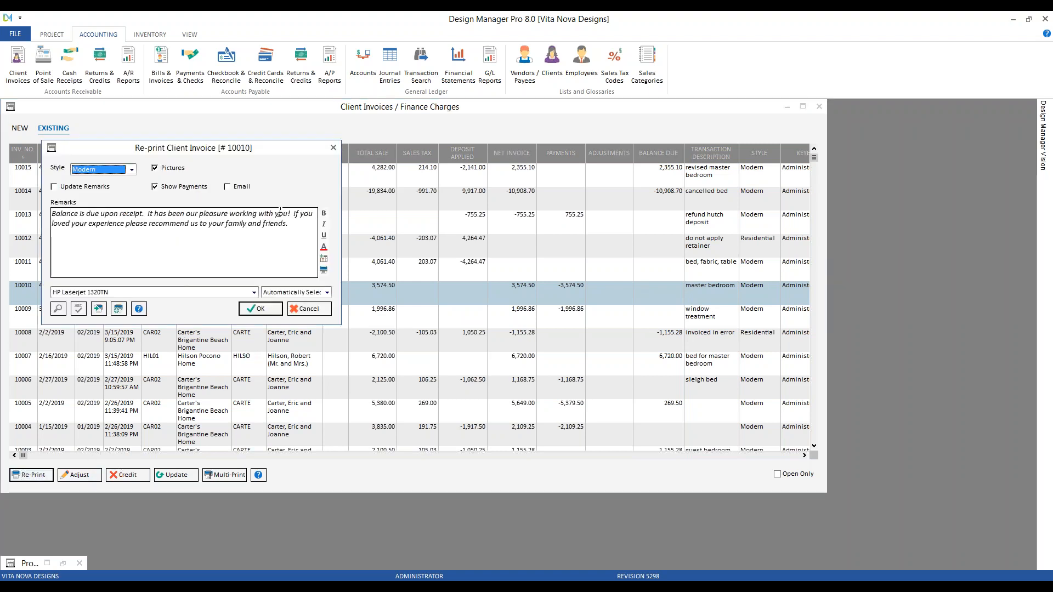
pyautogui.click(259, 309)
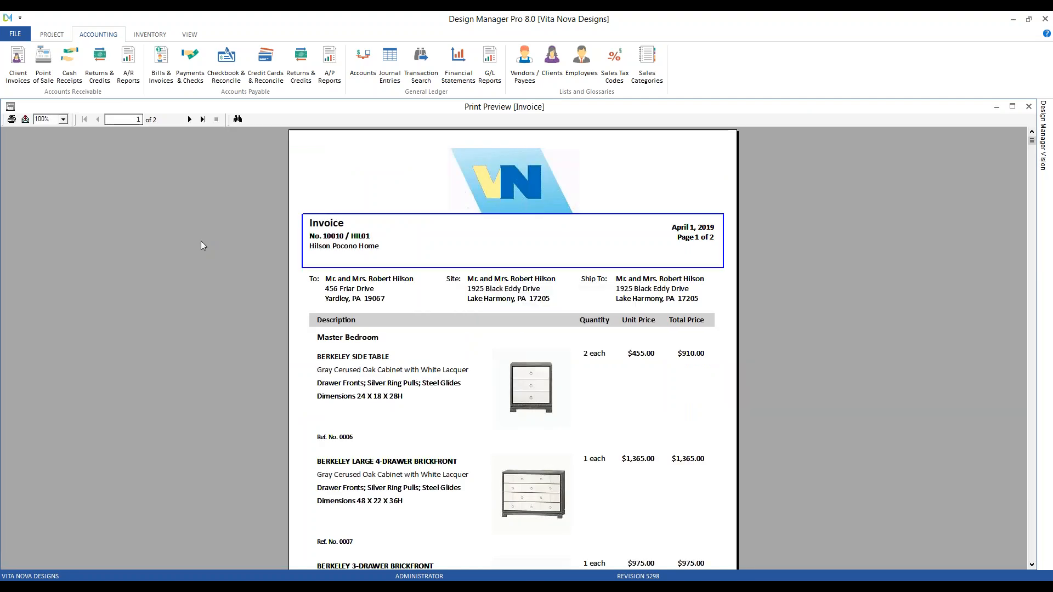
pyautogui.scroll(-3, 200, 241)
pyautogui.click(191, 120)
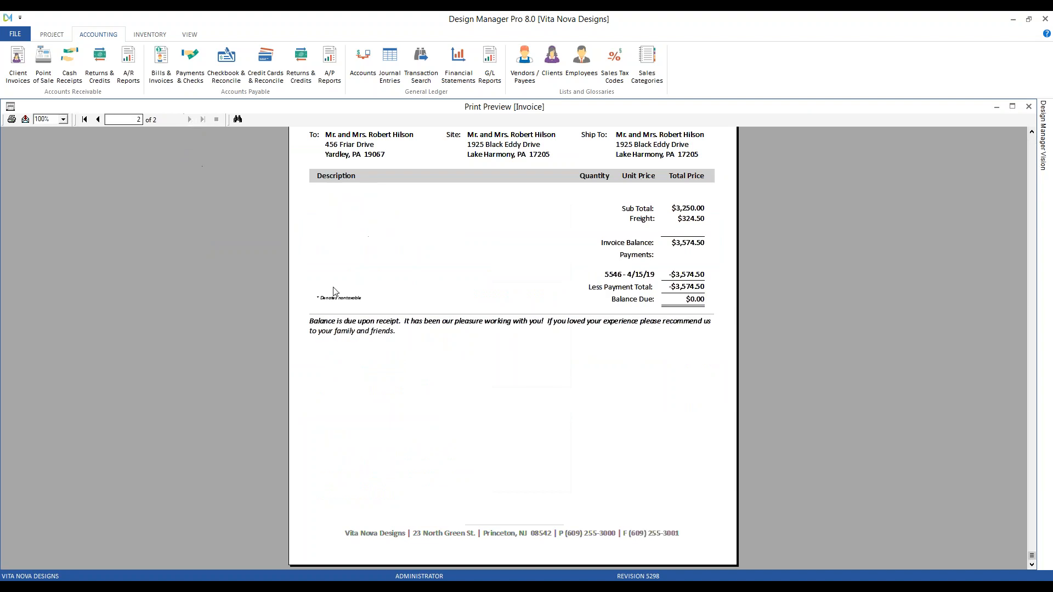
pyautogui.click(98, 120)
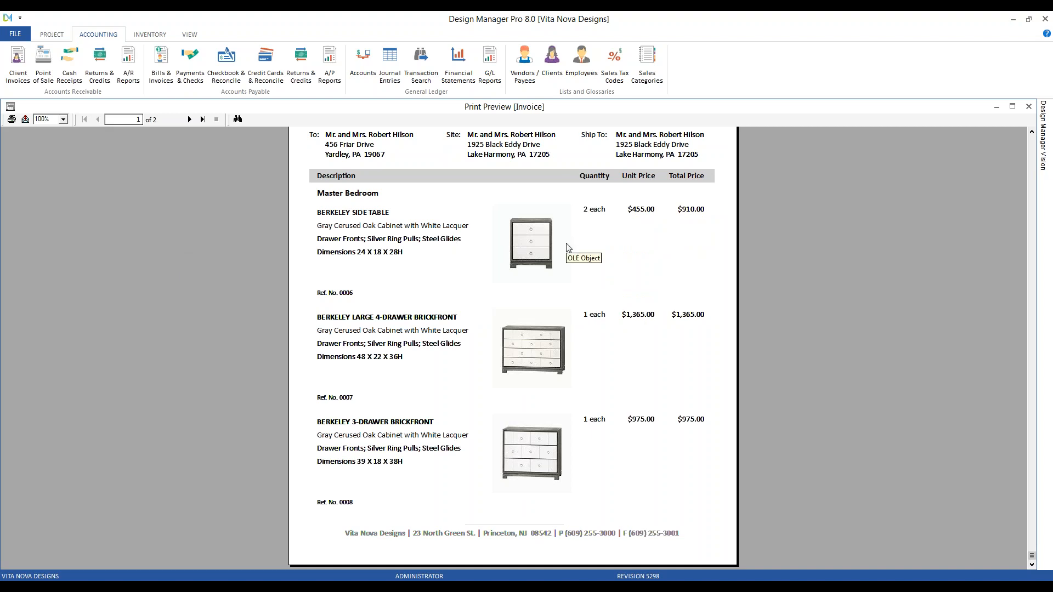
pyautogui.click(1028, 106)
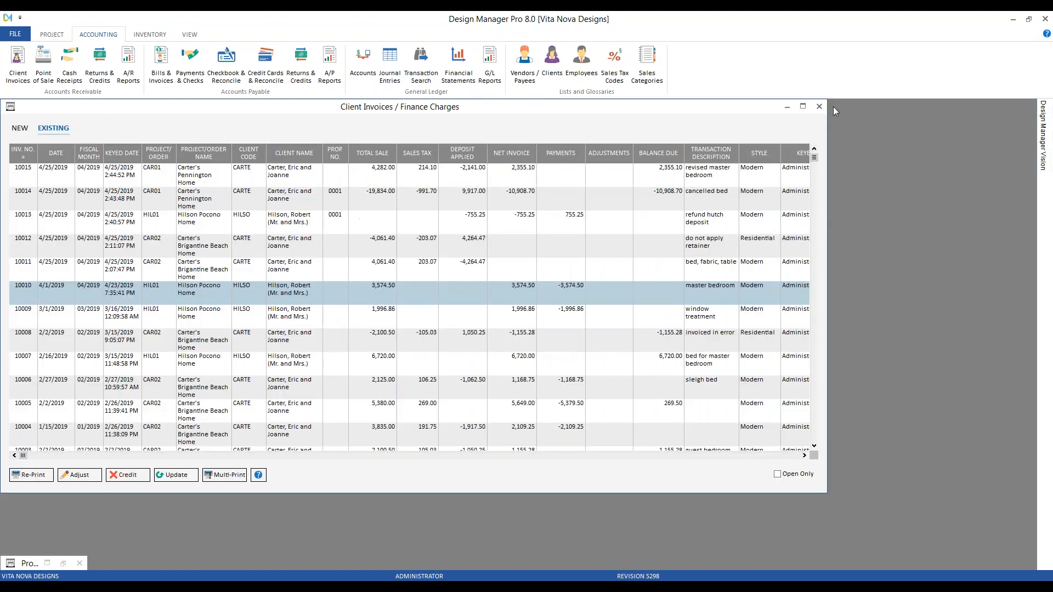
pyautogui.click(819, 106)
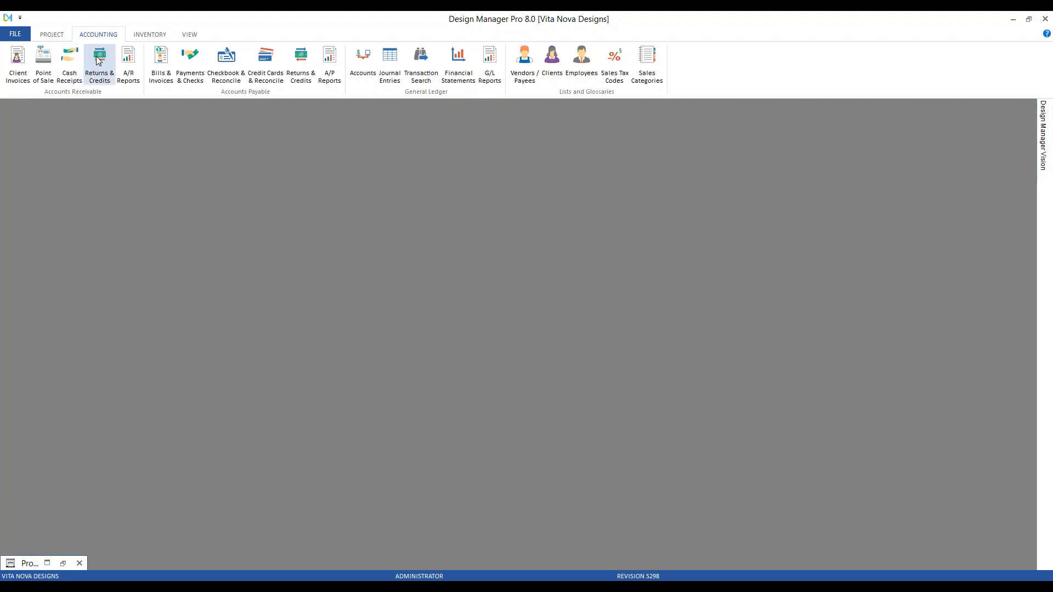
# - Start a client return for the Pocono Home project (HIL01) with the refund type On Account (Open A/R)
pyautogui.click(101, 73)
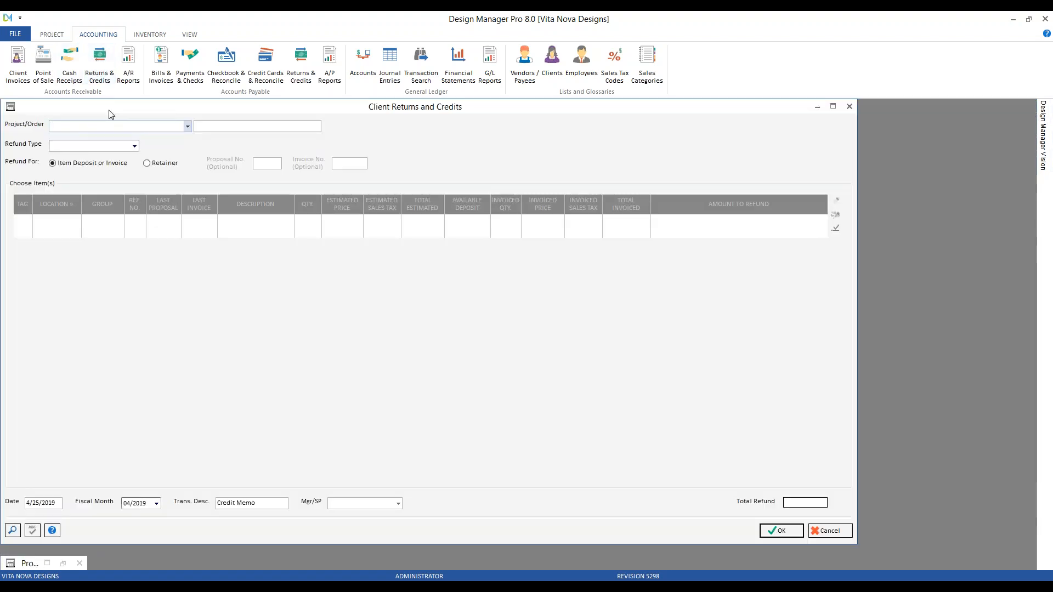
pyautogui.moveTo(110, 108); pyautogui.dragTo(142, 120)
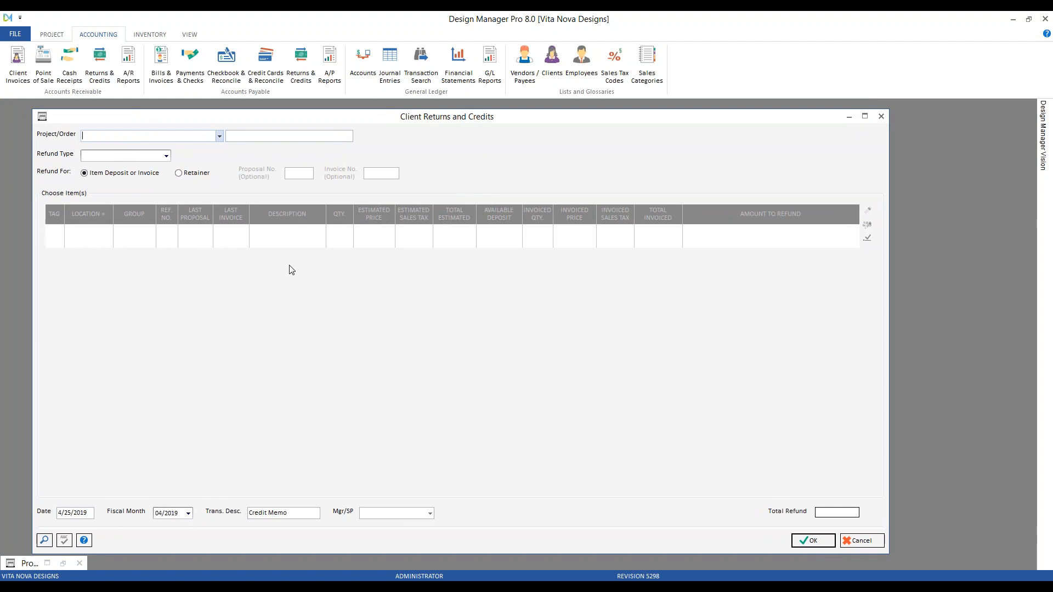
pyautogui.write('hi')
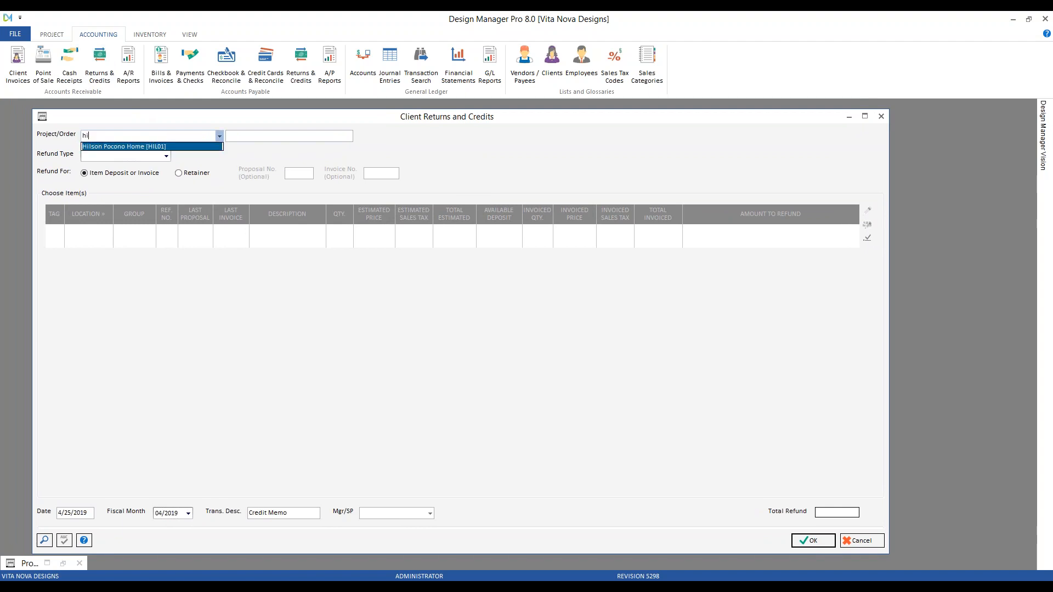
pyautogui.press('Tab')
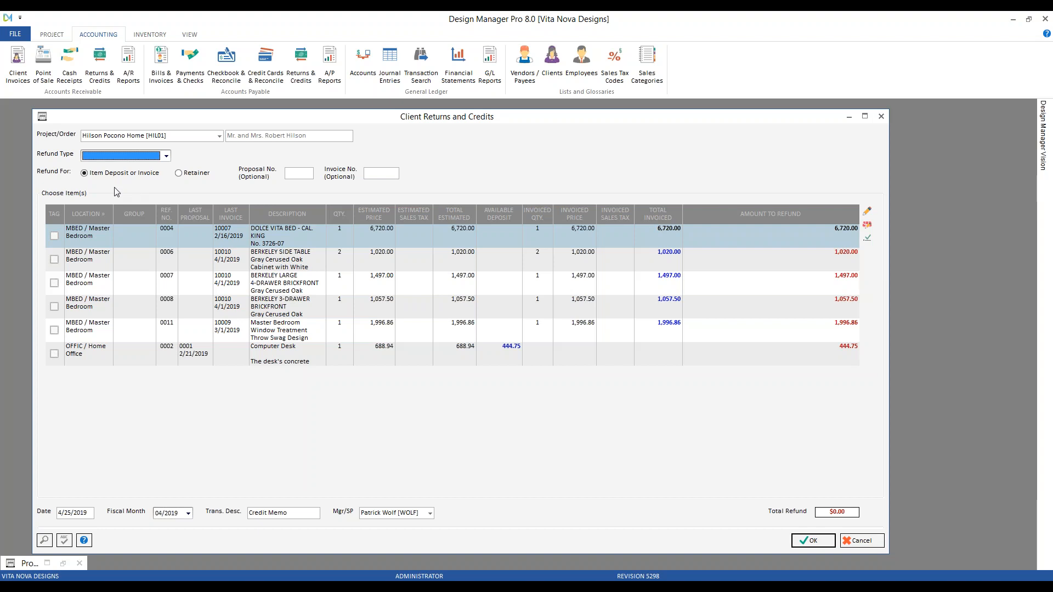
pyautogui.click(162, 157)
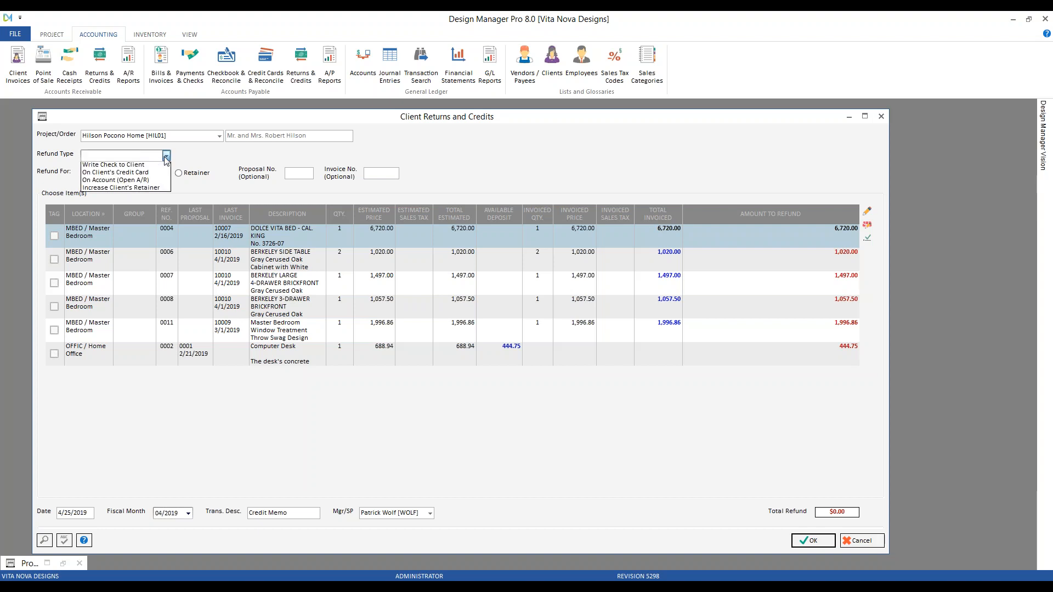
pyautogui.click(153, 183)
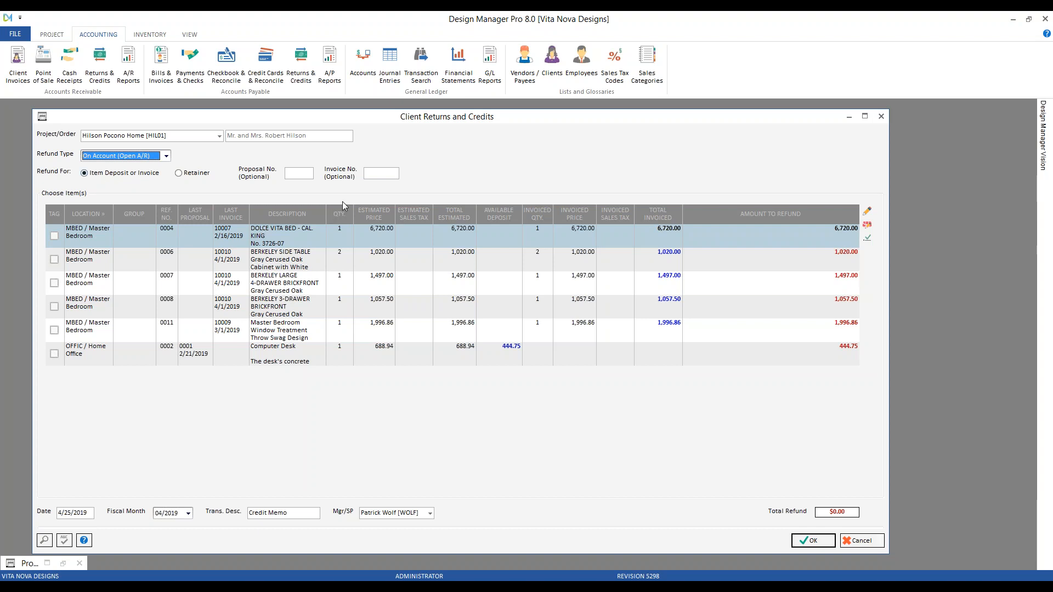
# - Limit the returnable items to invoice 10010 and select the Berkeley side table, item 0006
pyautogui.click(374, 174)
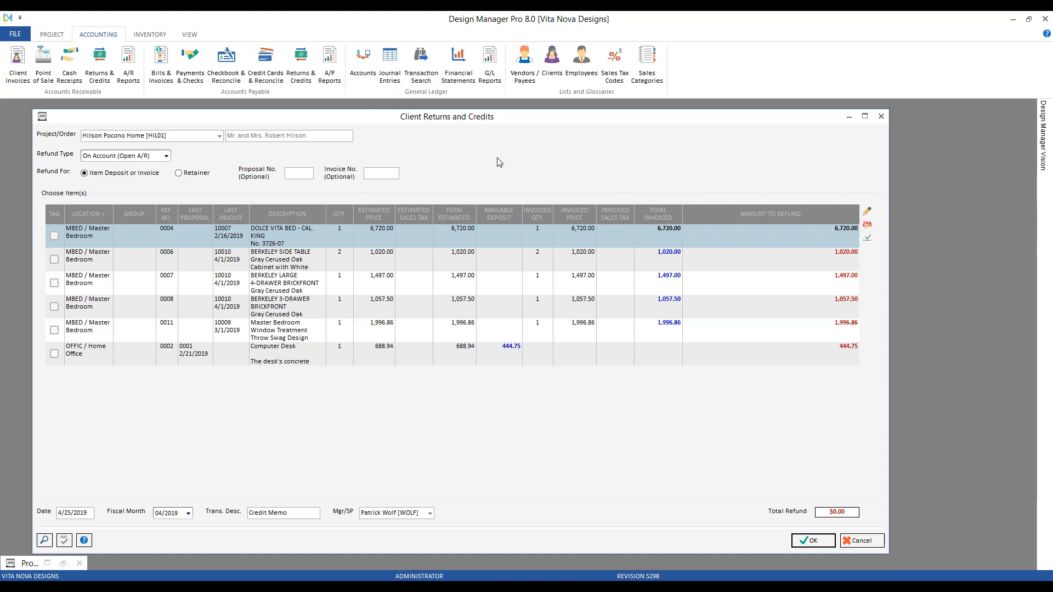
pyautogui.click(45, 541)
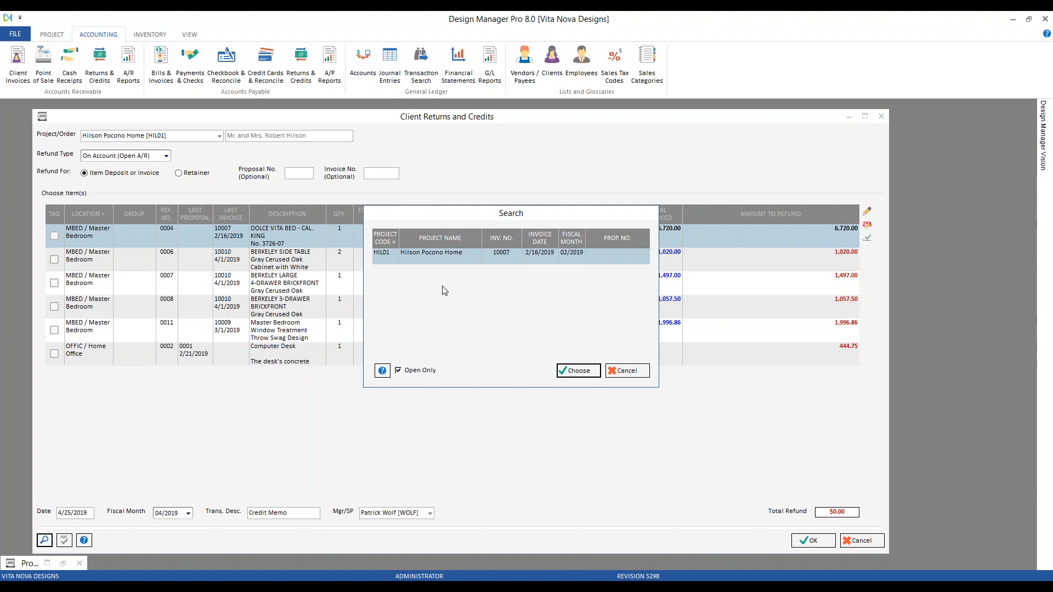
pyautogui.click(633, 372)
pyautogui.write('10010')
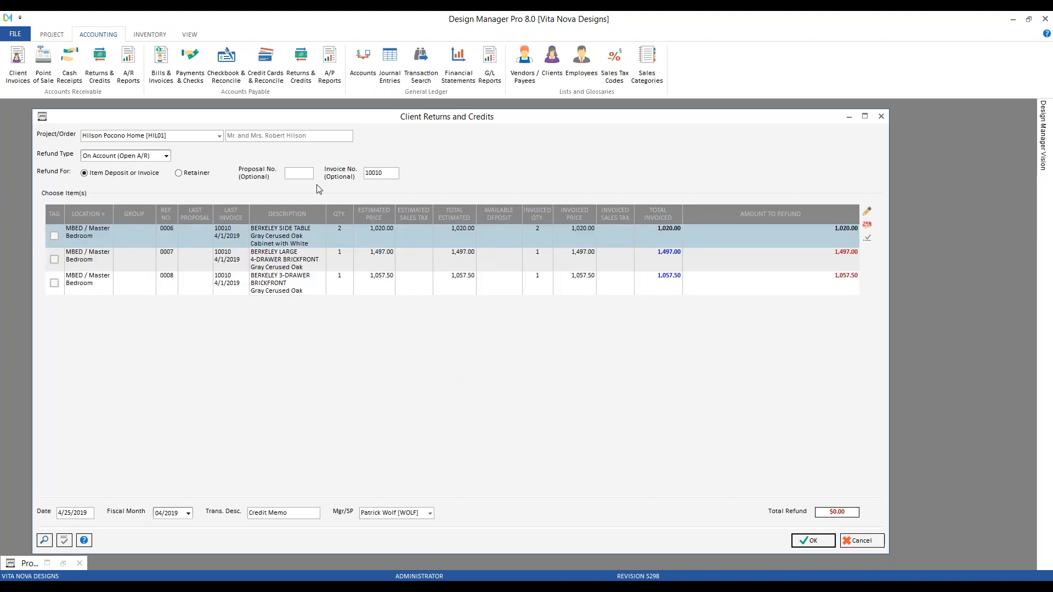
pyautogui.click(284, 282)
pyautogui.click(281, 260)
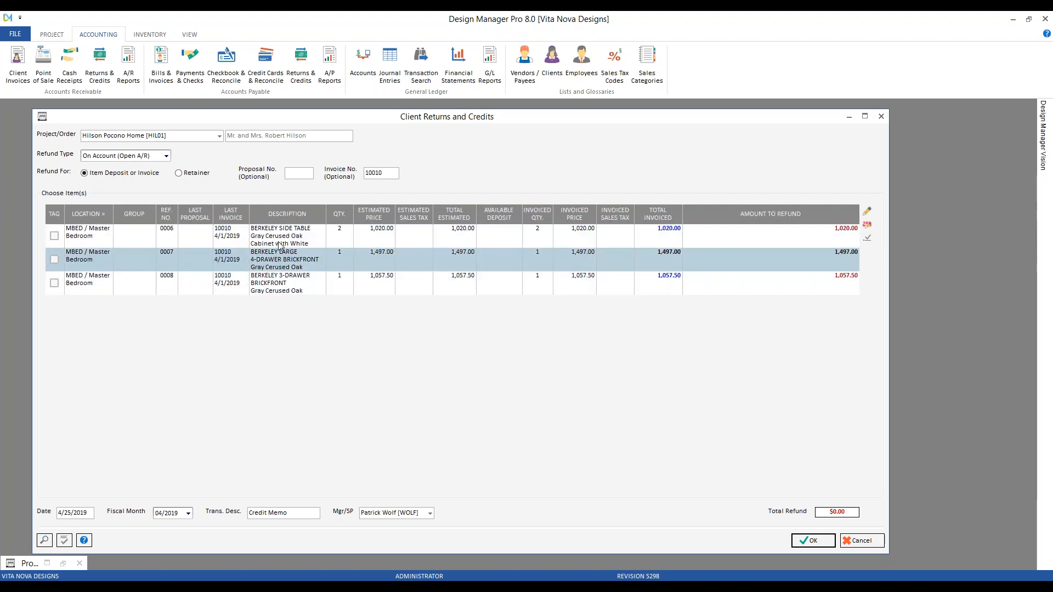
pyautogui.click(280, 240)
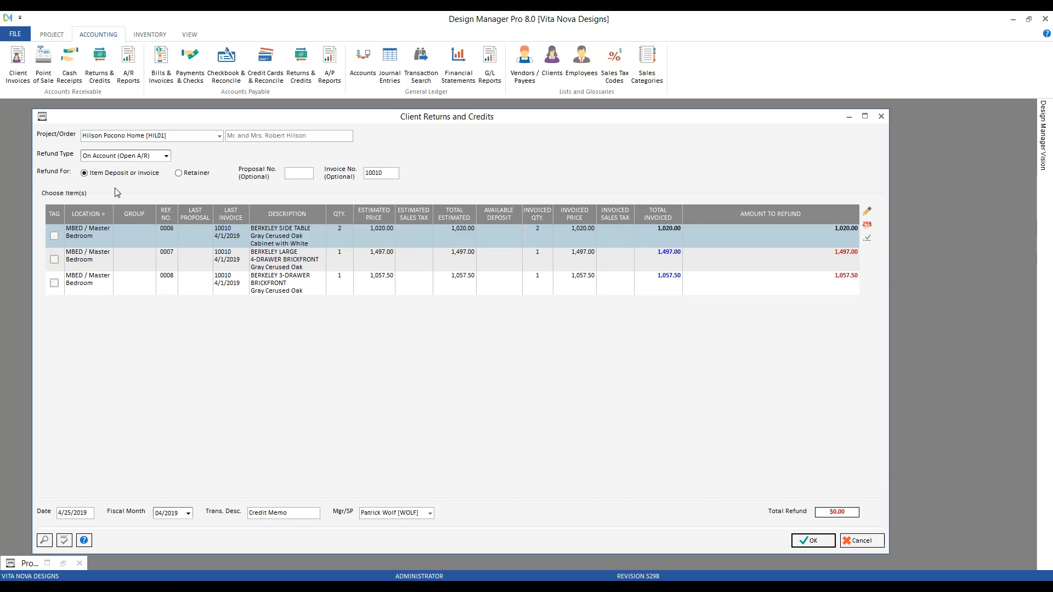
# - Tag the Berkeley side table for refund and override its freight price and taxable freight amount to 0
pyautogui.click(54, 236)
pyautogui.click(868, 213)
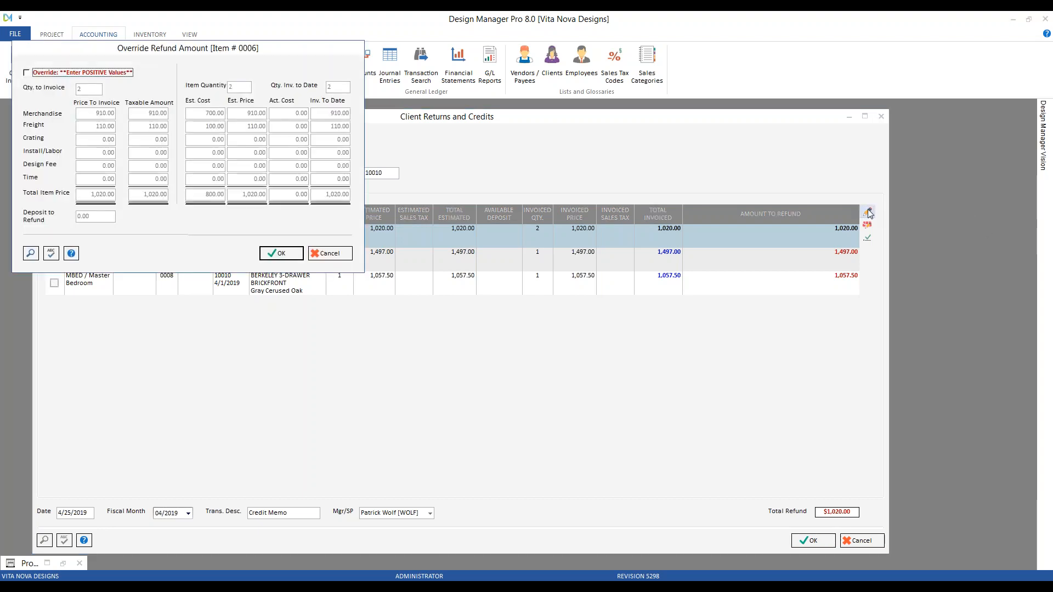
pyautogui.click(34, 70)
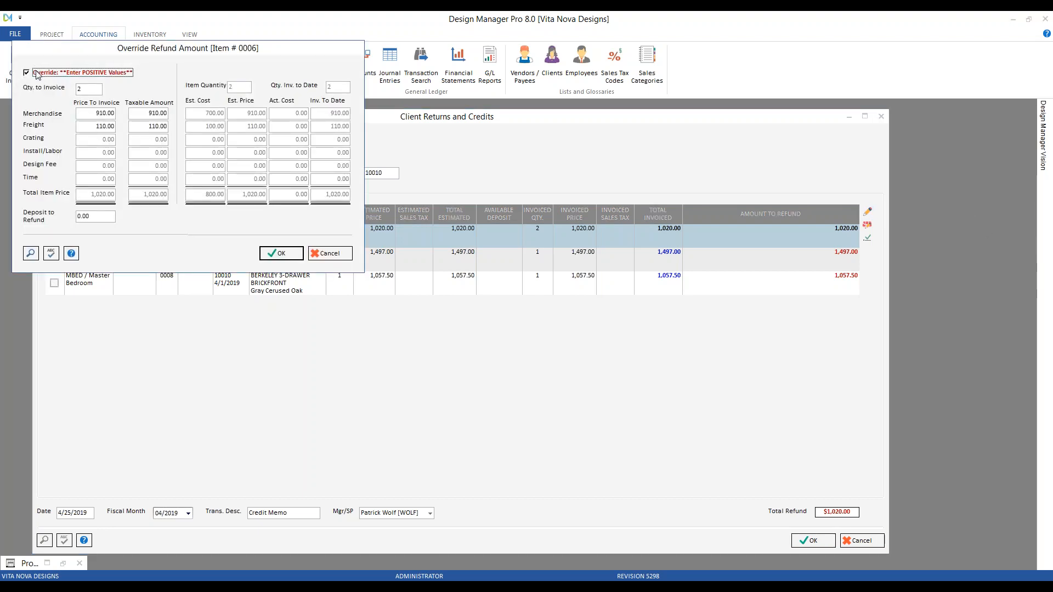
pyautogui.moveTo(40, 51); pyautogui.dragTo(100, 107)
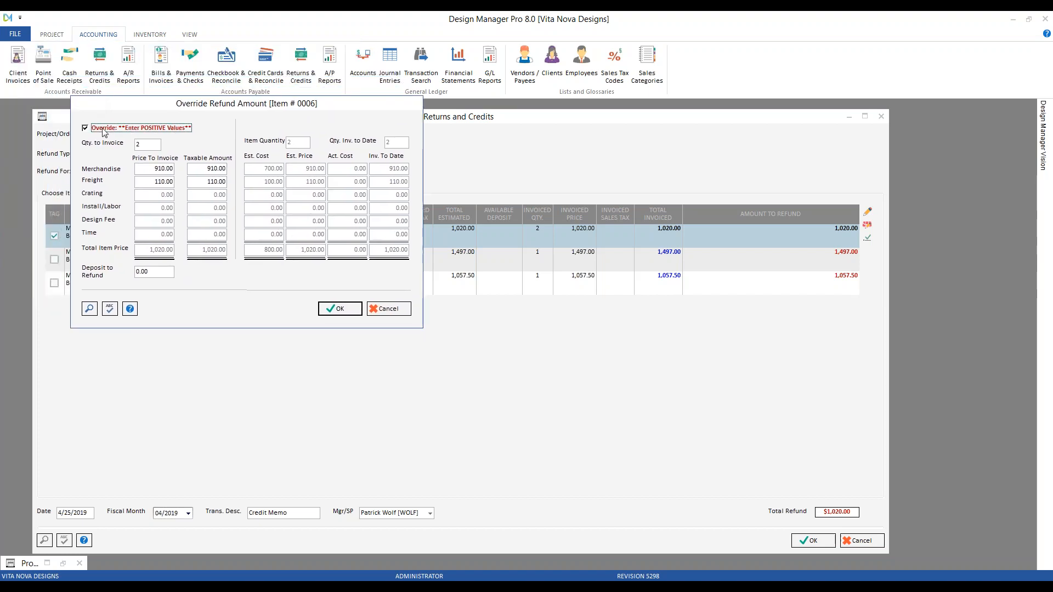
pyautogui.click(155, 181)
pyautogui.write('0')
pyautogui.press('Tab')
pyautogui.click(215, 182)
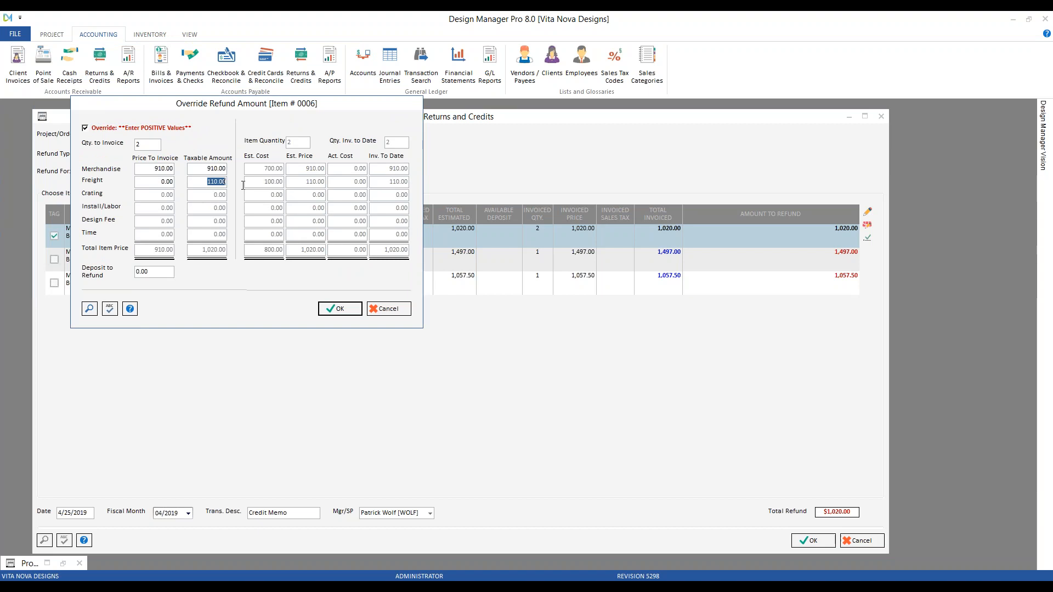
pyautogui.write('0')
pyautogui.press('Tab')
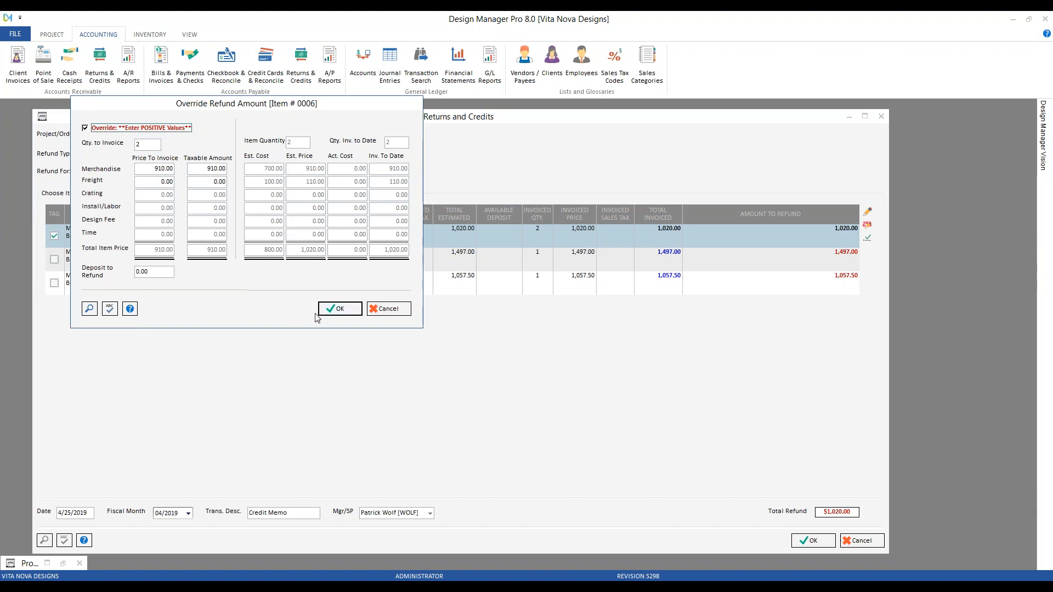
pyautogui.click(331, 309)
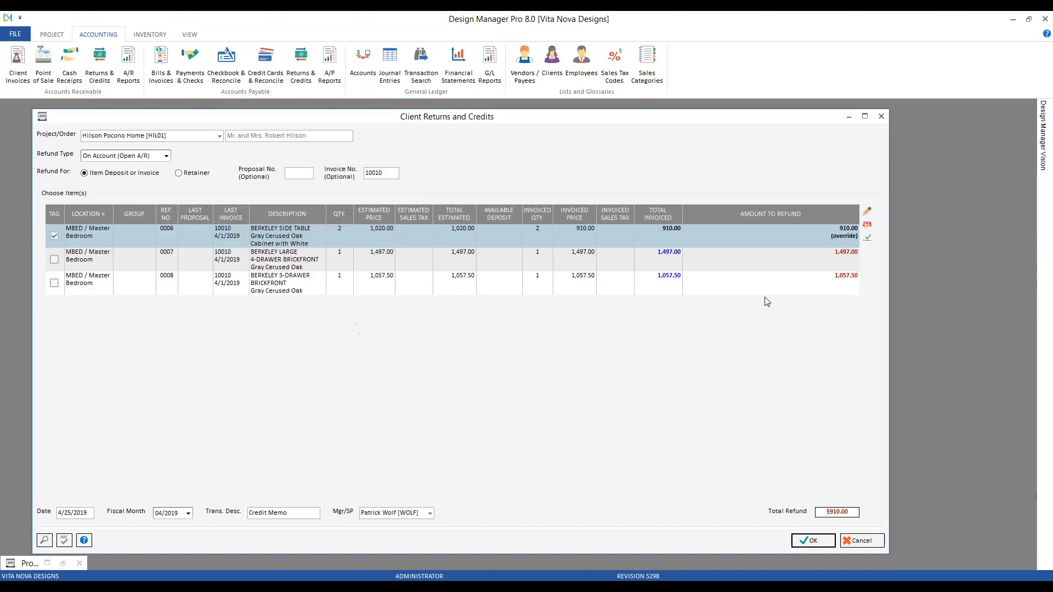
pyautogui.click(799, 243)
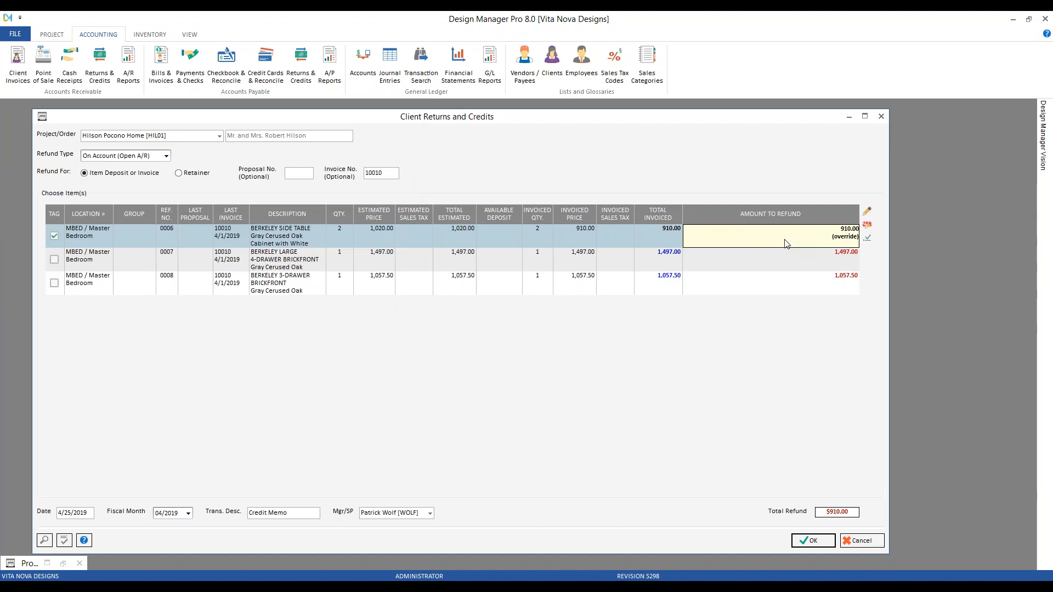
# - Set the return's transaction description to "refund side table" and process it into fiscal month 04/2019
pyautogui.click(309, 513)
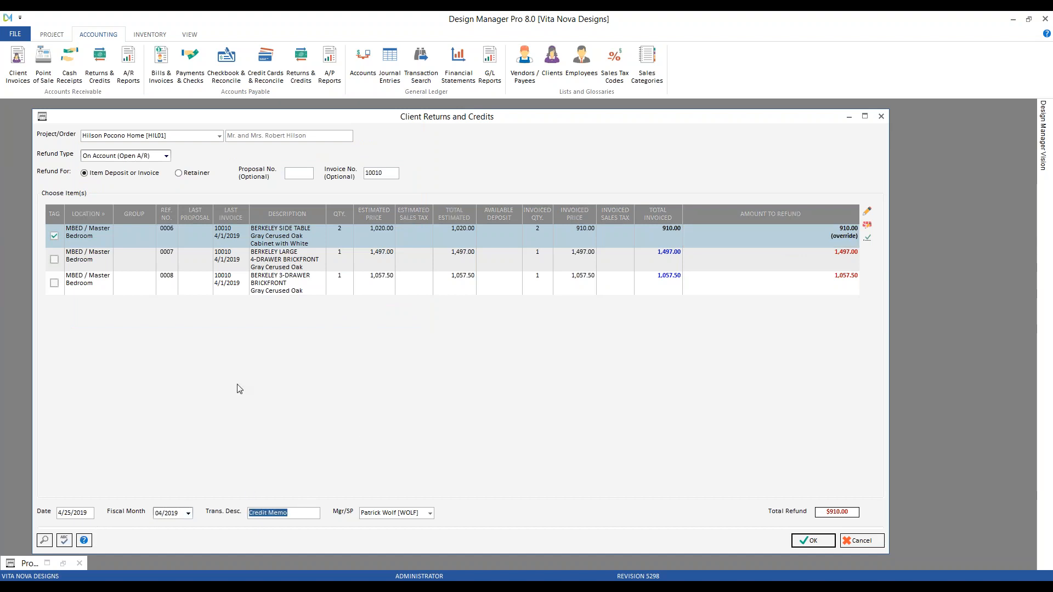
pyautogui.write('refund side table')
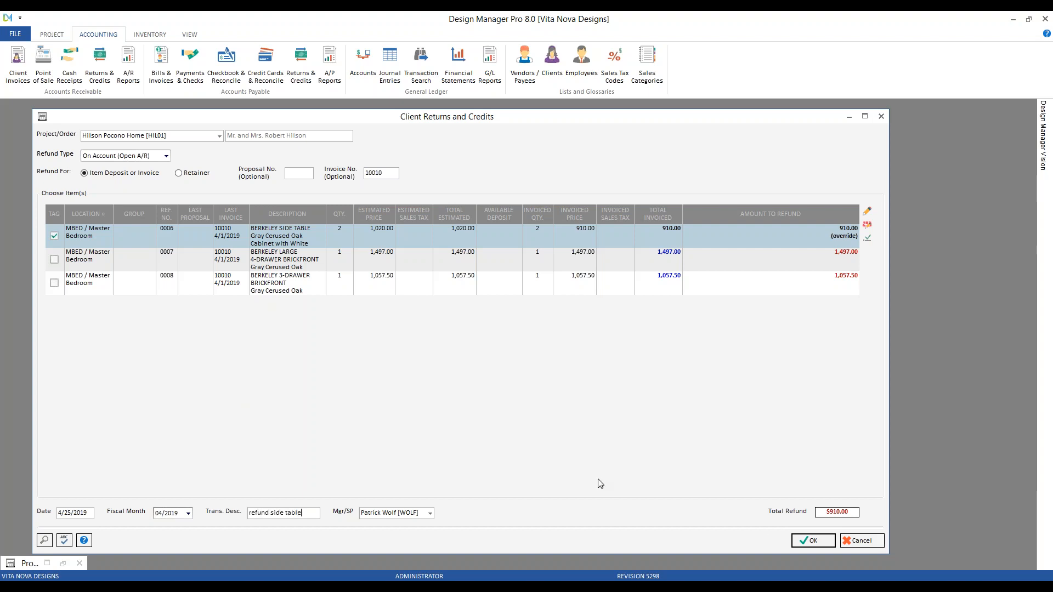
pyautogui.click(814, 541)
pyautogui.moveTo(569, 268); pyautogui.dragTo(548, 254)
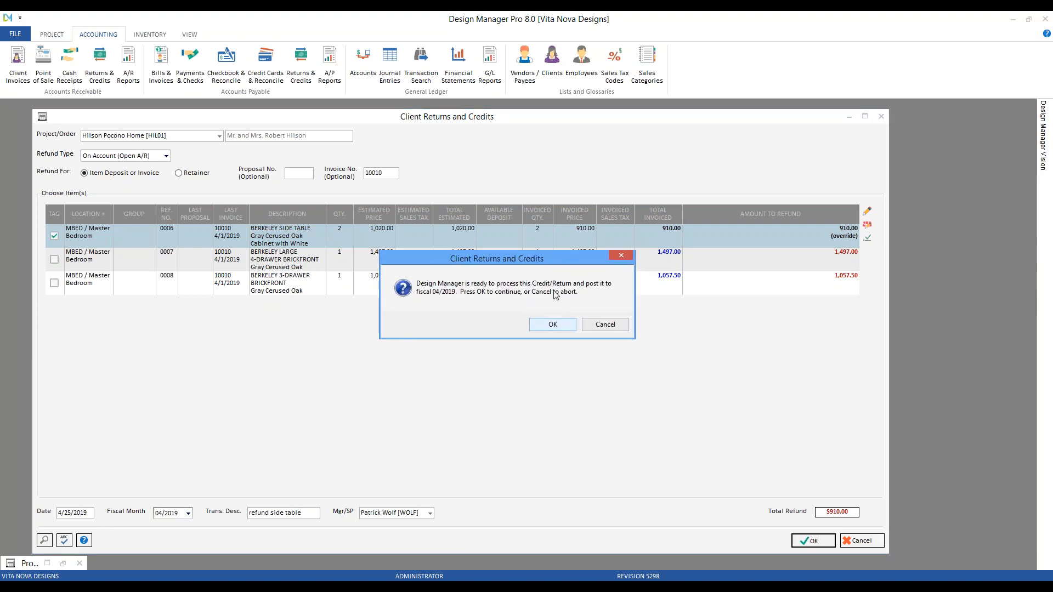
pyautogui.click(553, 325)
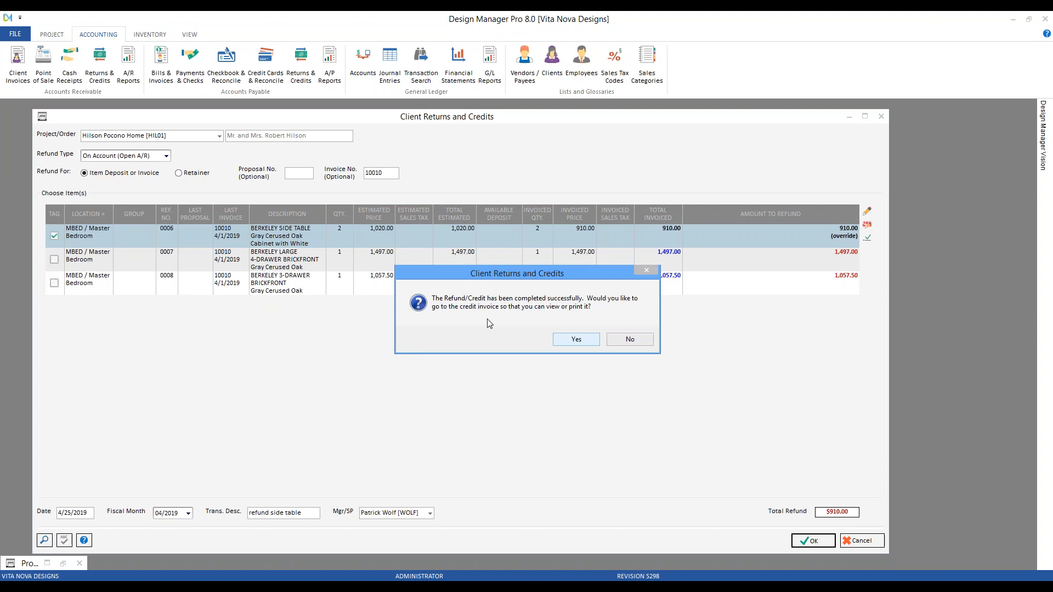
# - Preview the side table's credit invoice in Modern style with pictures and without payments, examine it, and close the invoice list
pyautogui.click(575, 339)
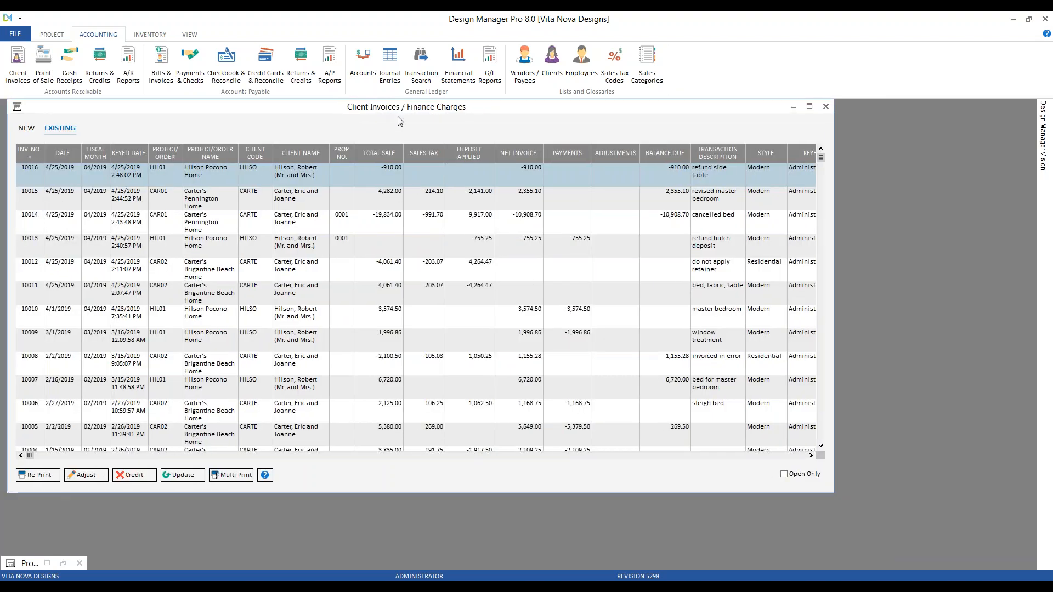
pyautogui.moveTo(380, 111); pyautogui.dragTo(415, 126)
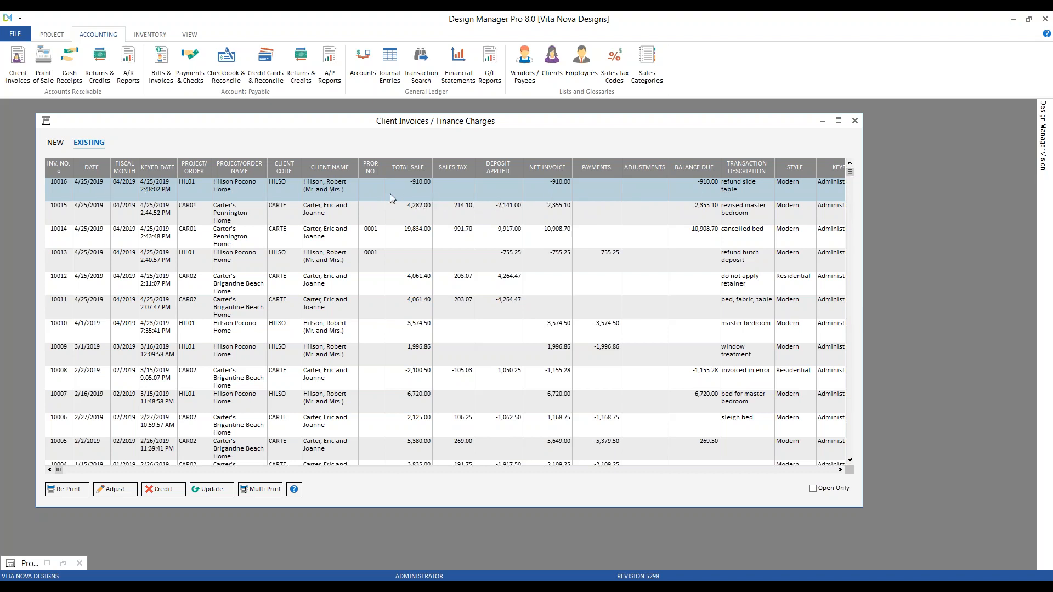
pyautogui.click(65, 489)
pyautogui.click(259, 255)
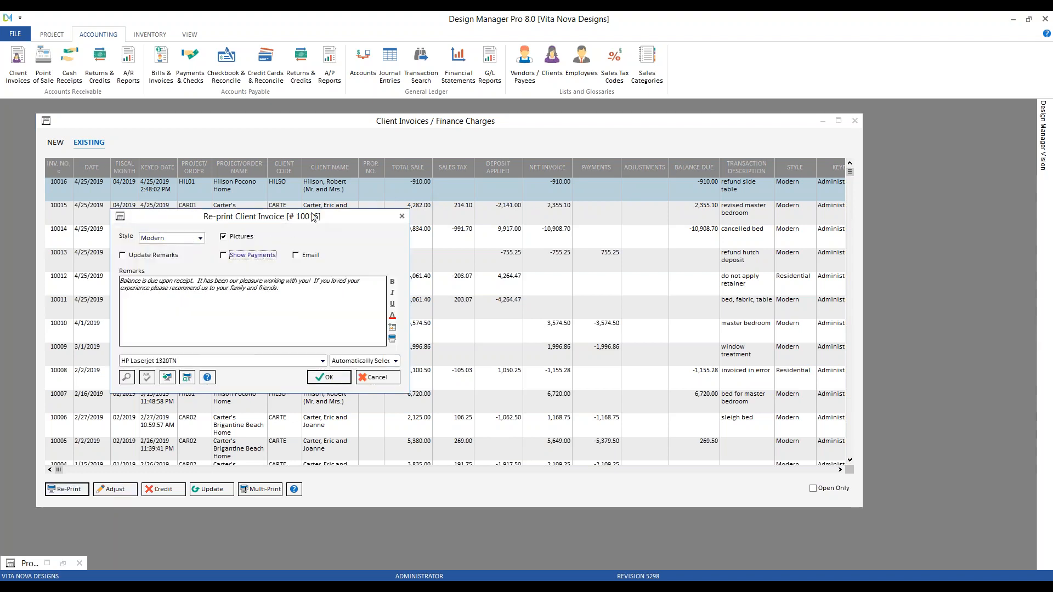
pyautogui.click(328, 378)
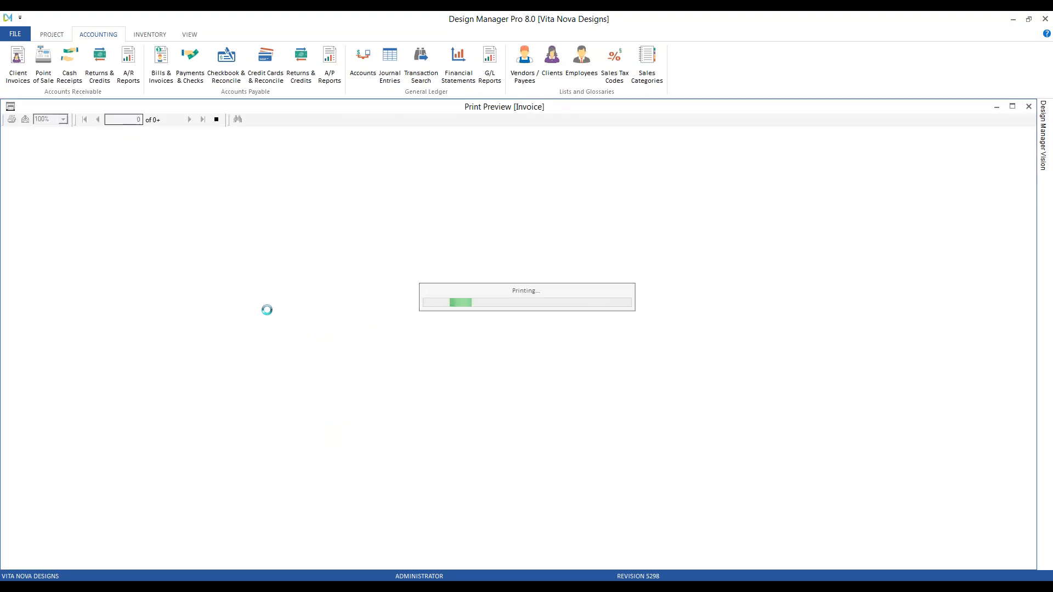
pyautogui.scroll(-3, 256, 301)
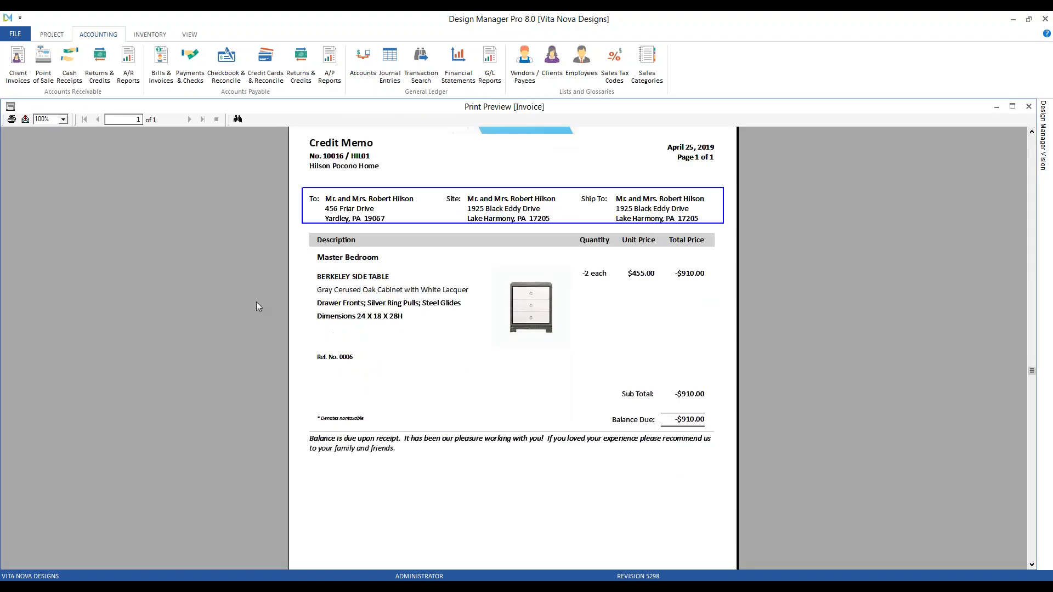
pyautogui.scroll(3, 437, 284)
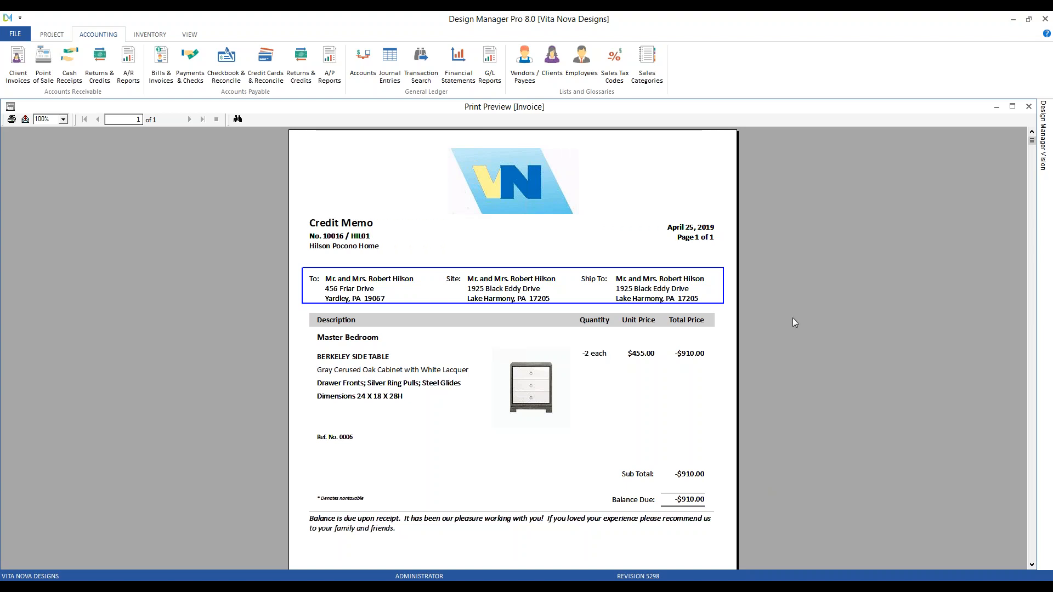
pyautogui.click(1029, 106)
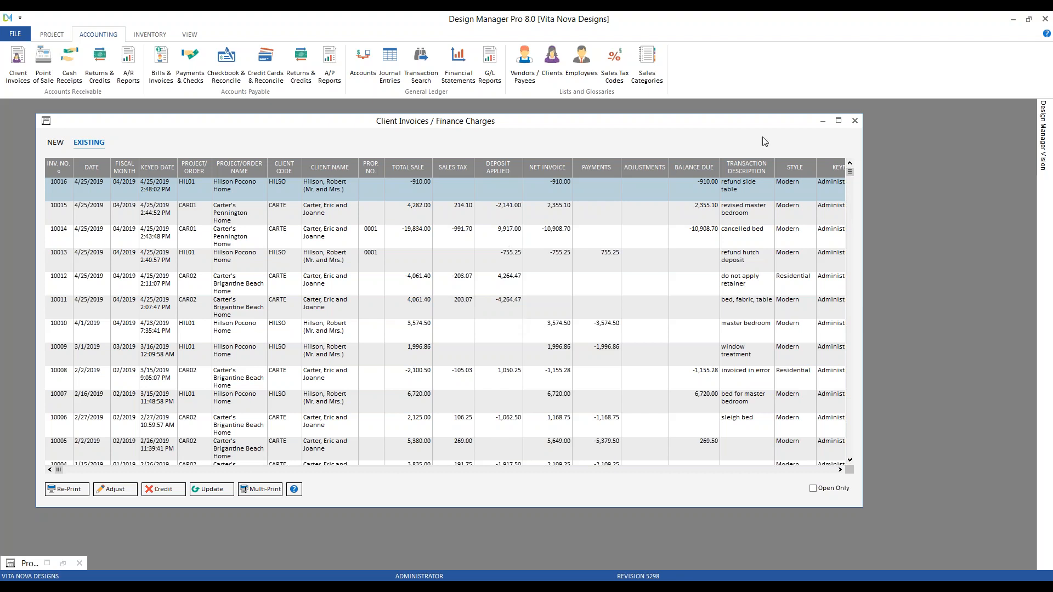
pyautogui.click(854, 121)
# - Open the project specifications for the Brigantine Beach Home project (CAR02)
pyautogui.click(51, 34)
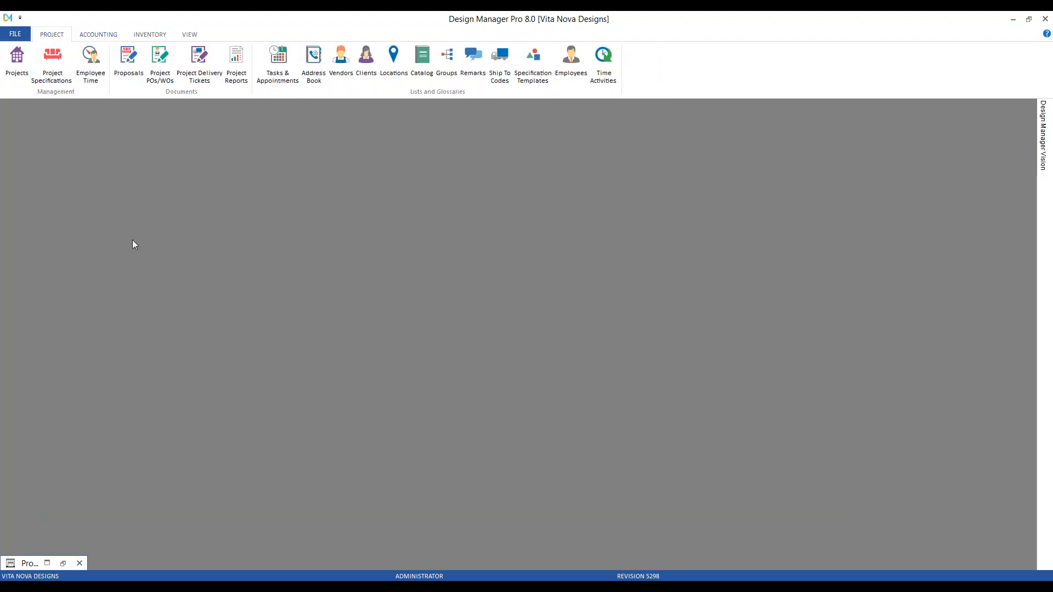
pyautogui.click(52, 57)
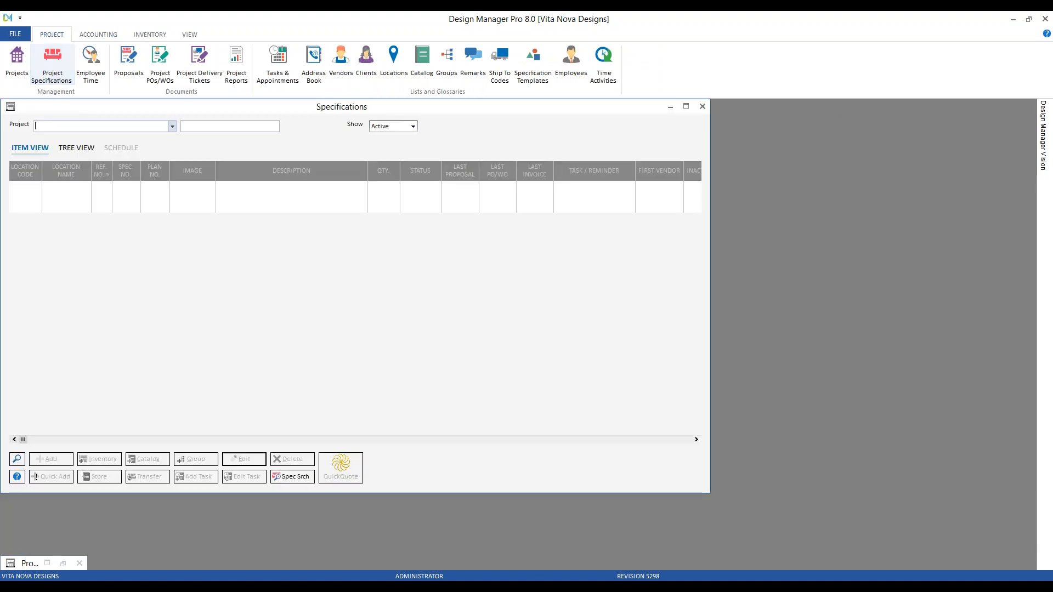
pyautogui.write('ca')
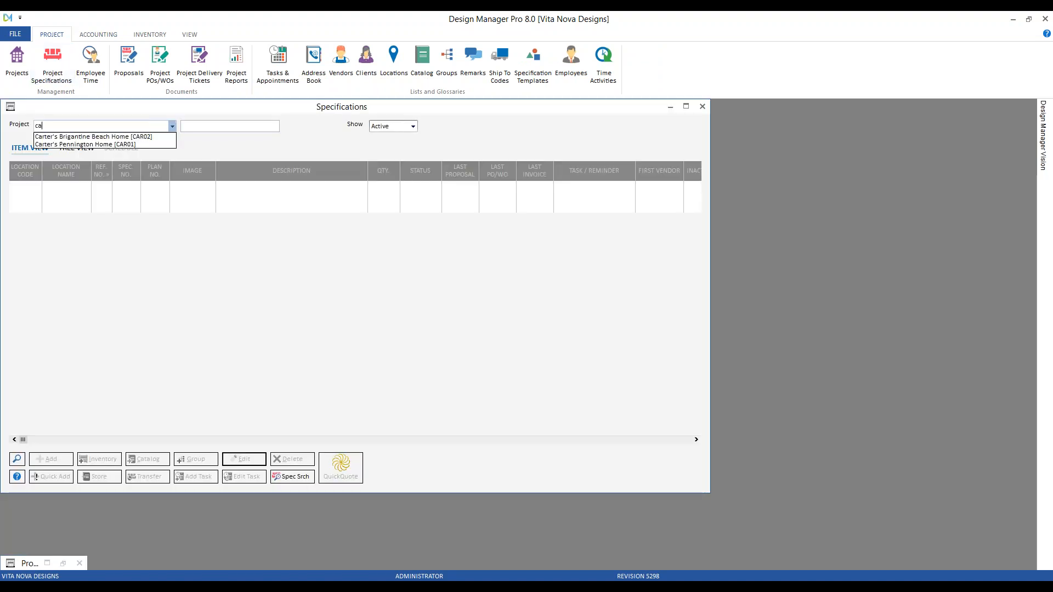
pyautogui.press('Down')
pyautogui.press('Return')
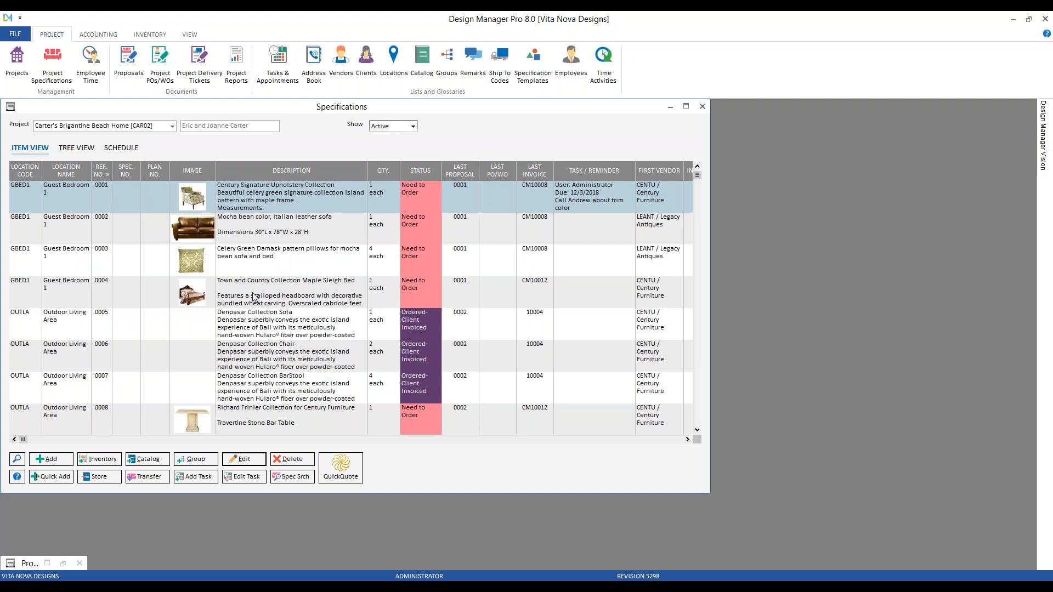
# - Add an item described "Credit for 2 hours of design service" with location Time, quantity -2 hours and sales category Professional Services / Time
pyautogui.click(51, 459)
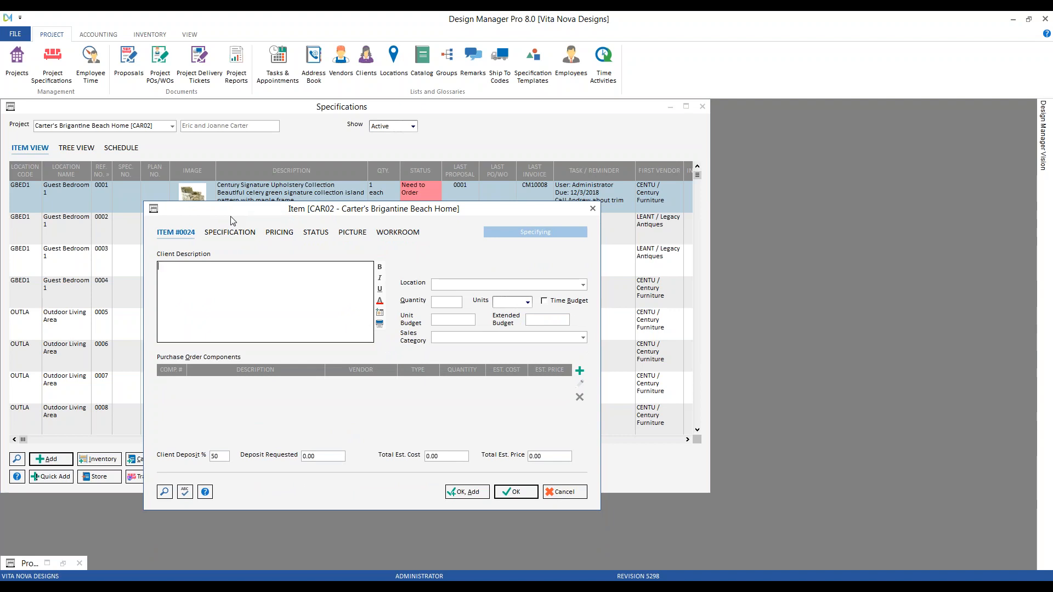
pyautogui.write('Credit for 2 hours of design service')
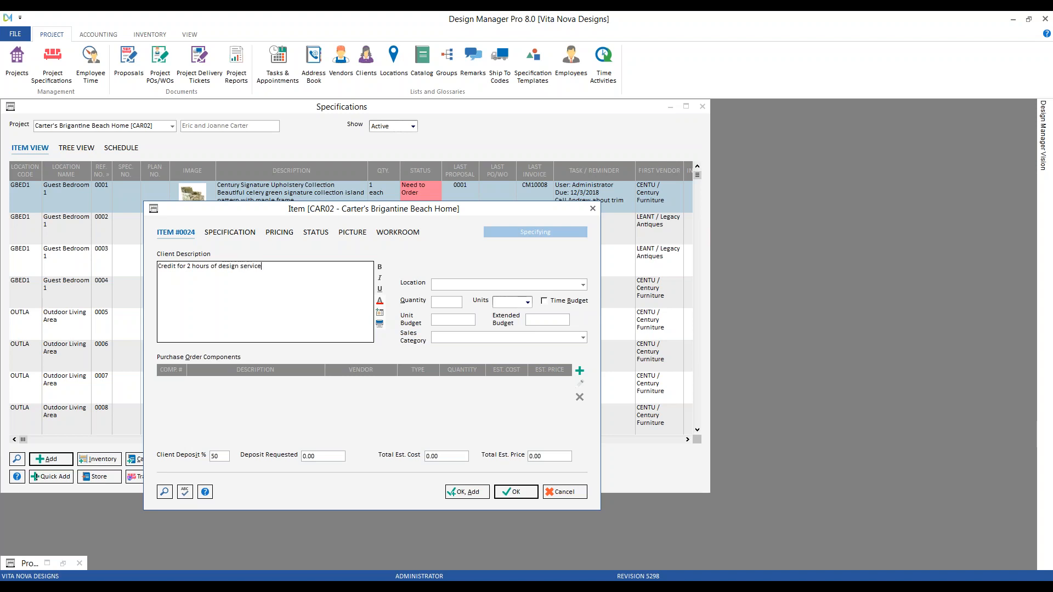
pyautogui.press('Tab')
pyautogui.write('Time [TIME]')
pyautogui.press('Tab')
pyautogui.write('-2')
pyautogui.press('Tab')
pyautogui.write('hours')
pyautogui.press('Tab')
pyautogui.press('Tab')
pyautogui.press('Tab')
pyautogui.press('Tab')
pyautogui.write('p')
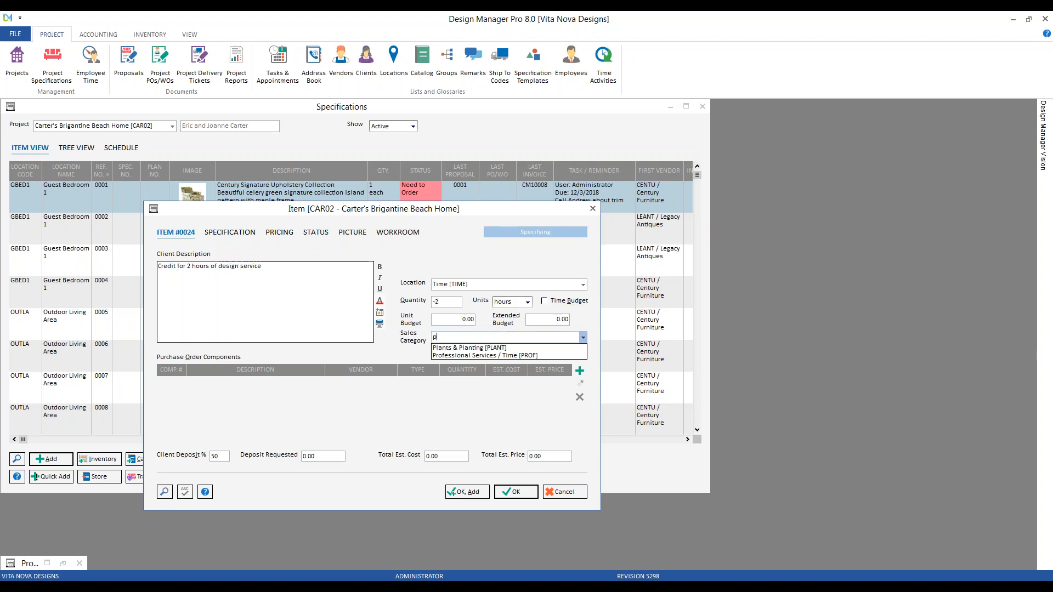
pyautogui.click(485, 355)
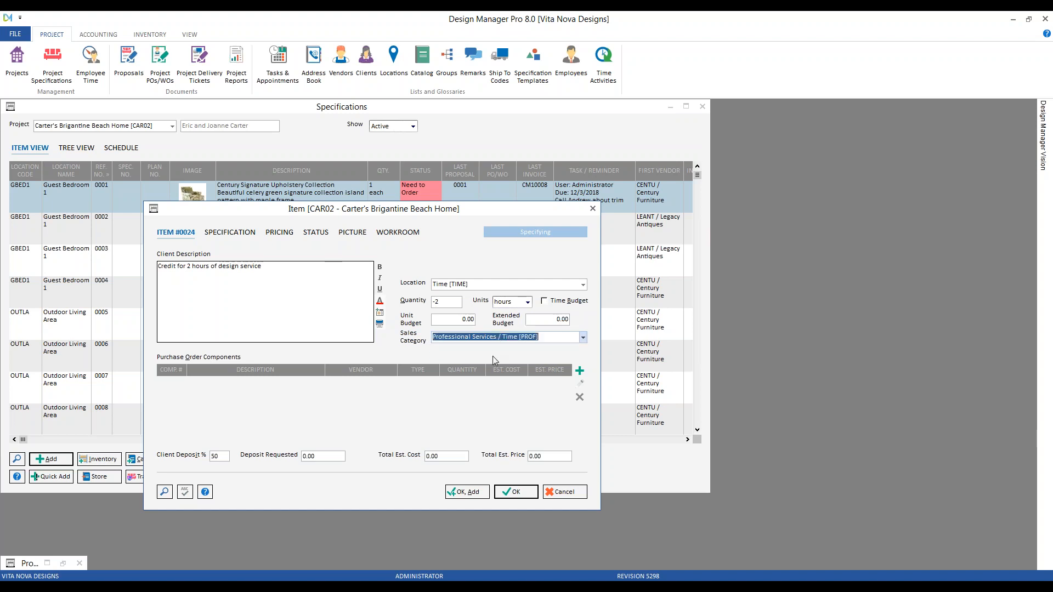
# - Add a Design Fee component to the credit item with a unit cost of 100 and 0 markup, and save the item
pyautogui.click(579, 371)
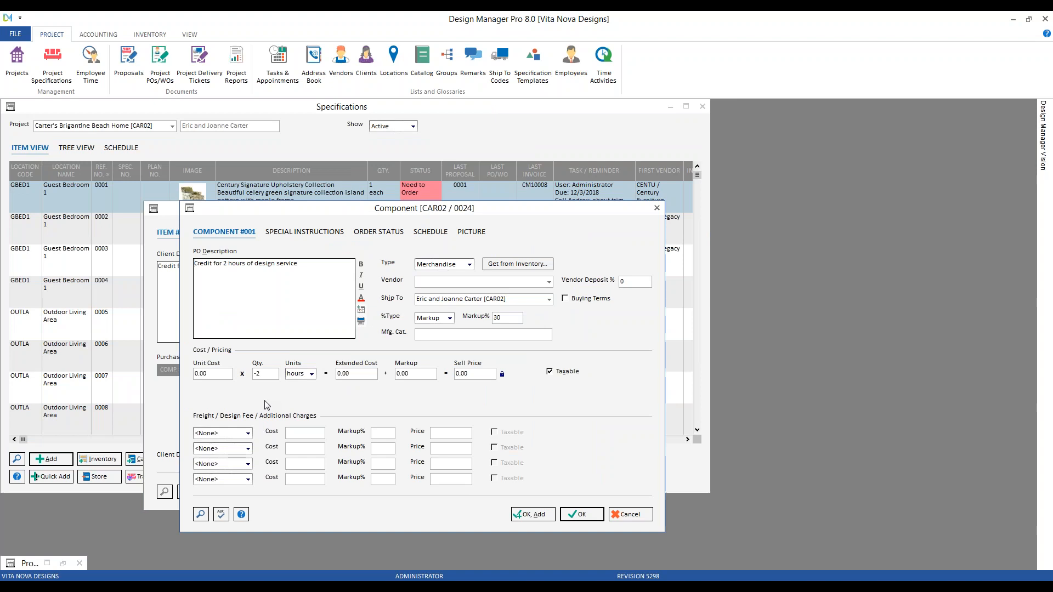
pyautogui.click(208, 374)
pyautogui.write('100')
pyautogui.press('Tab')
pyautogui.click(412, 374)
pyautogui.write('0')
pyautogui.press('Tab')
pyautogui.click(460, 264)
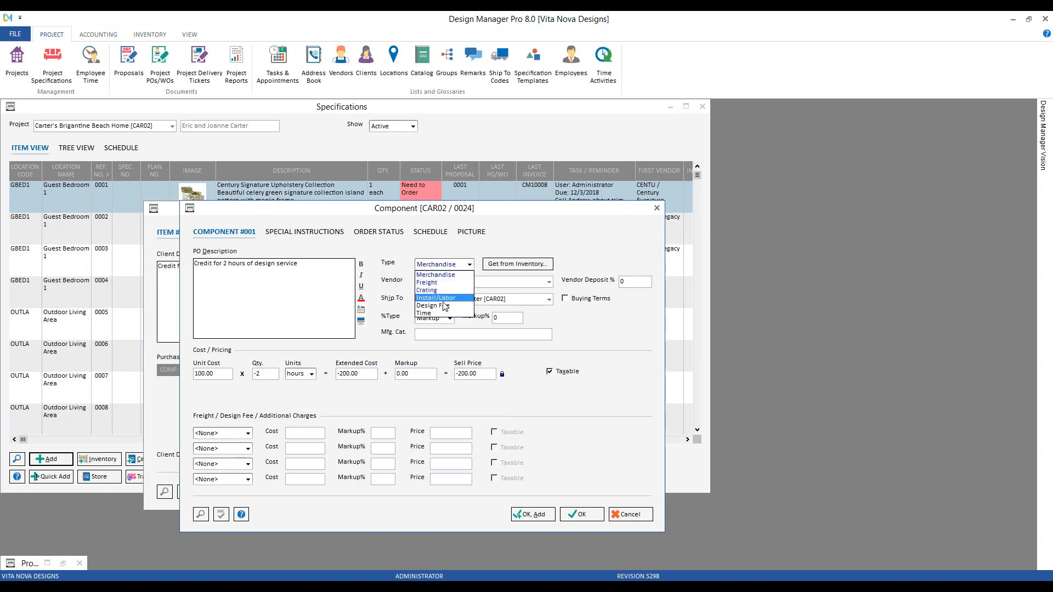
pyautogui.click(438, 305)
pyautogui.click(632, 343)
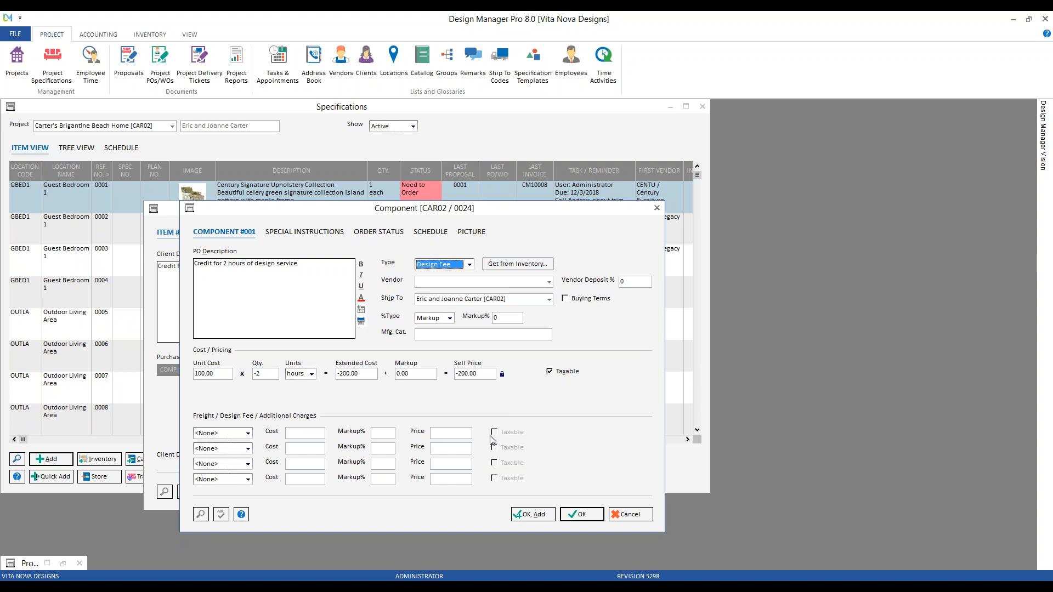
pyautogui.click(582, 515)
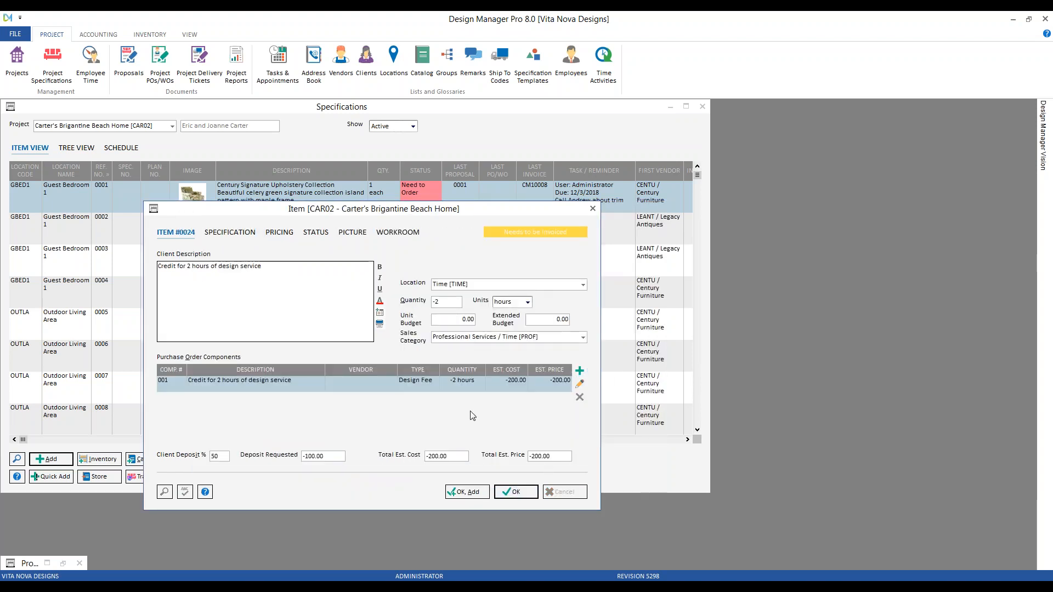
pyautogui.click(516, 491)
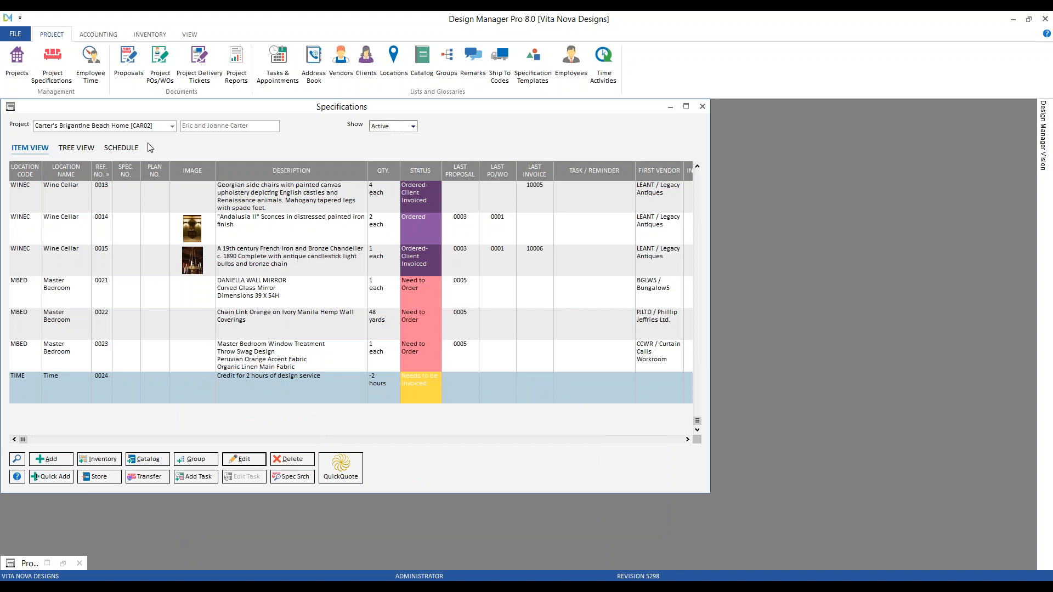
# - Start a new client invoice for the Brigantine Beach Home project (CAR02)
pyautogui.click(97, 35)
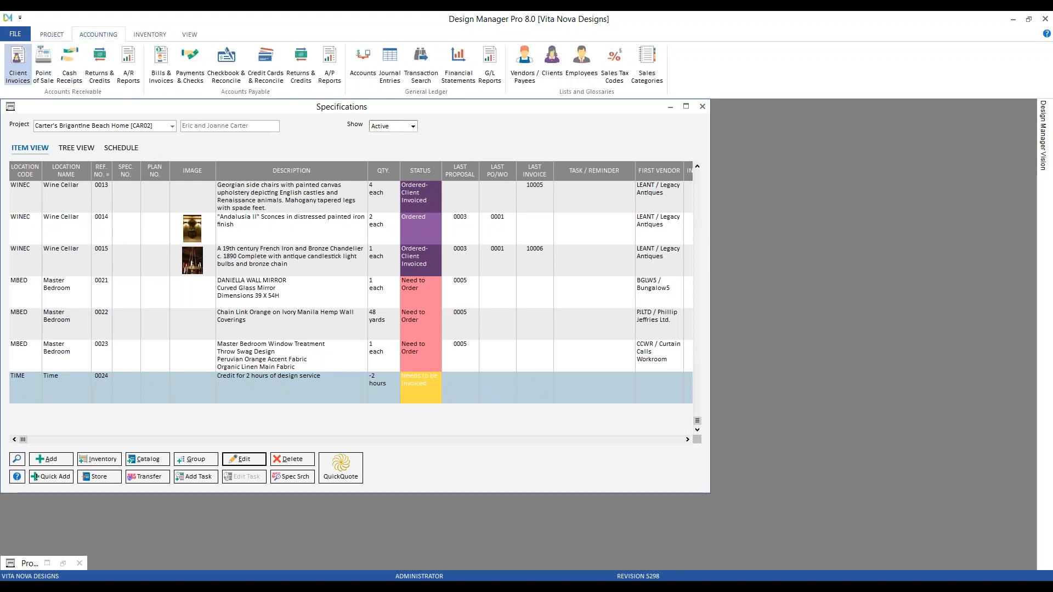
pyautogui.click(18, 62)
pyautogui.click(54, 490)
pyautogui.write('c')
pyautogui.press('Down')
pyautogui.press('Return')
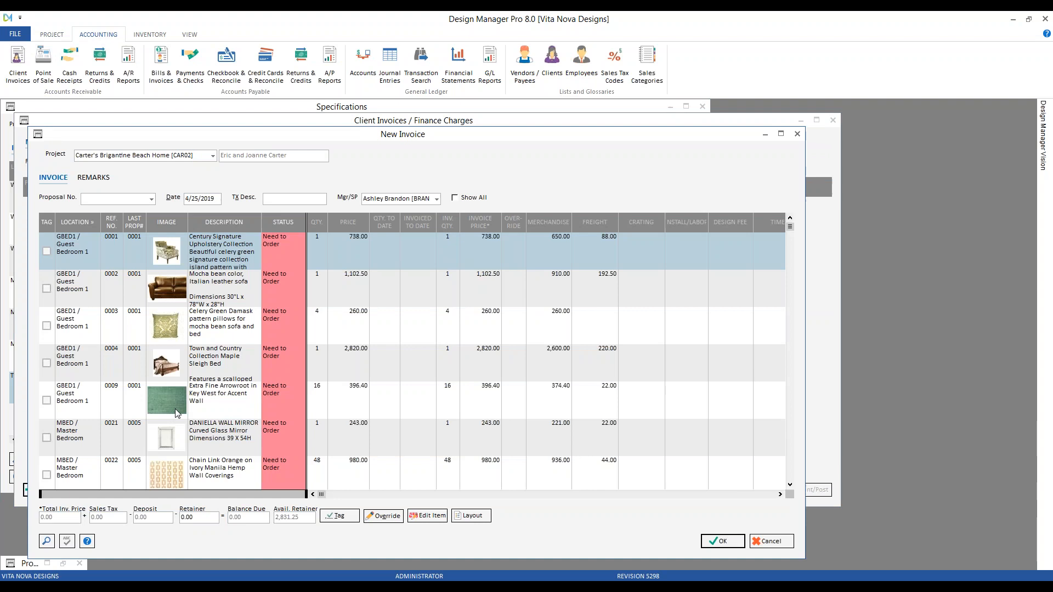
# - Tag credit item 0024, time items 0010 and 0011, bar table 0008 and window treatment 0023, and save the invoice
pyautogui.scroll(-4, 177, 410)
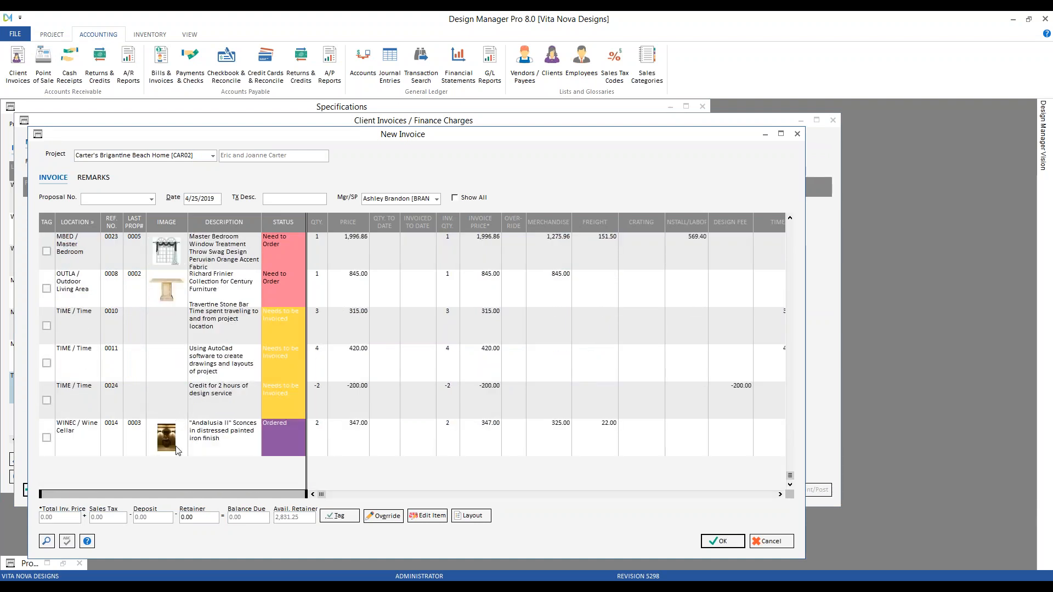
pyautogui.click(47, 400)
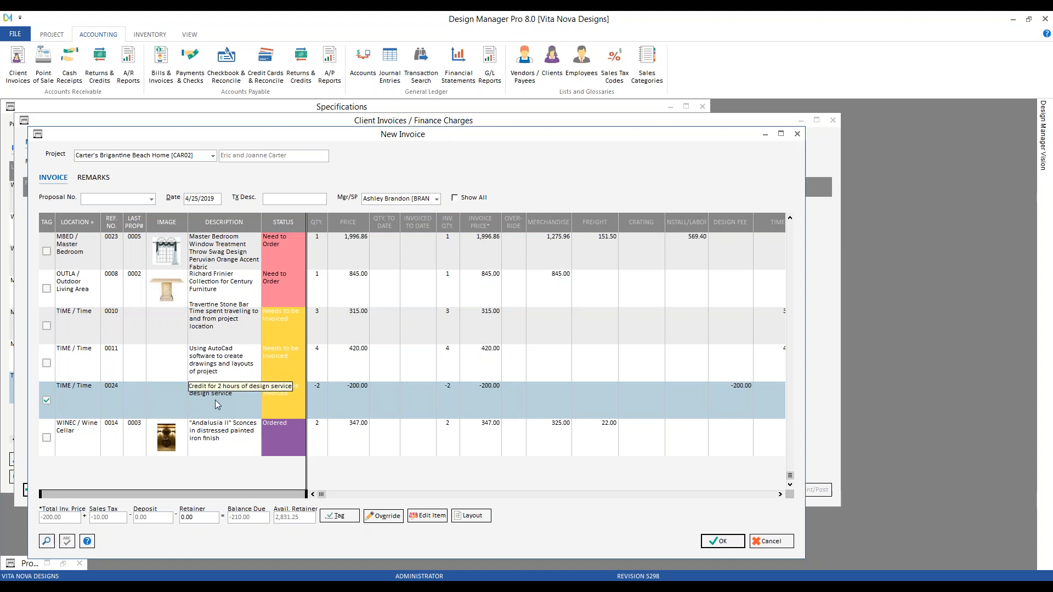
pyautogui.click(47, 325)
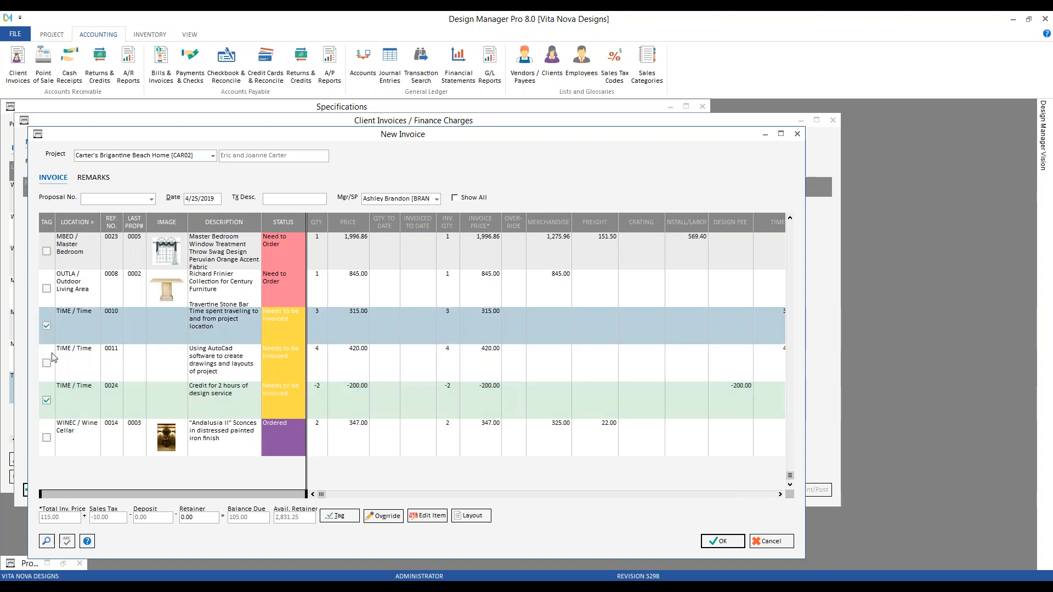
pyautogui.click(47, 362)
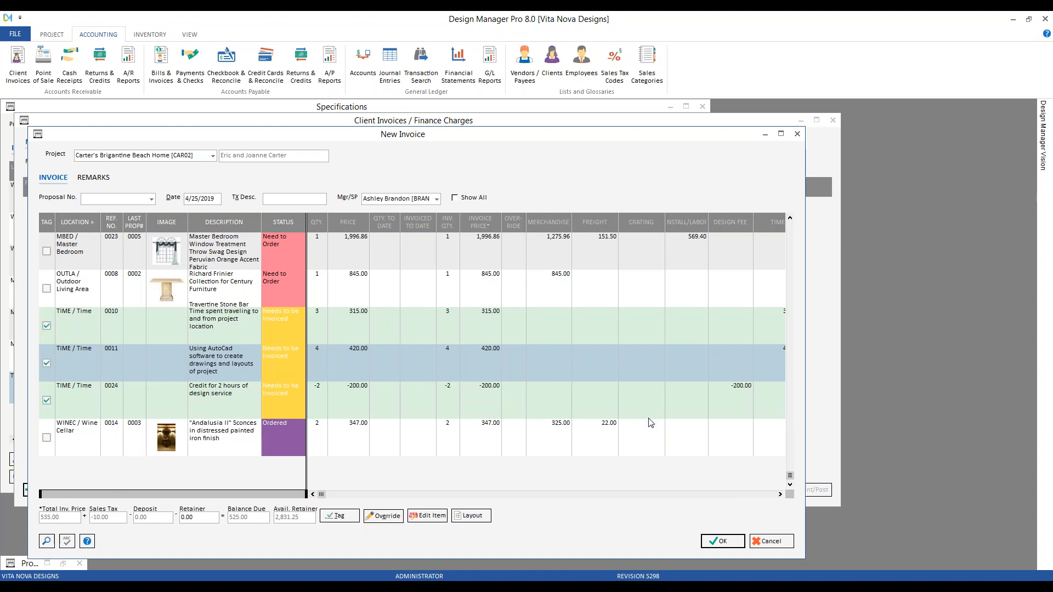
pyautogui.click(46, 289)
pyautogui.click(46, 251)
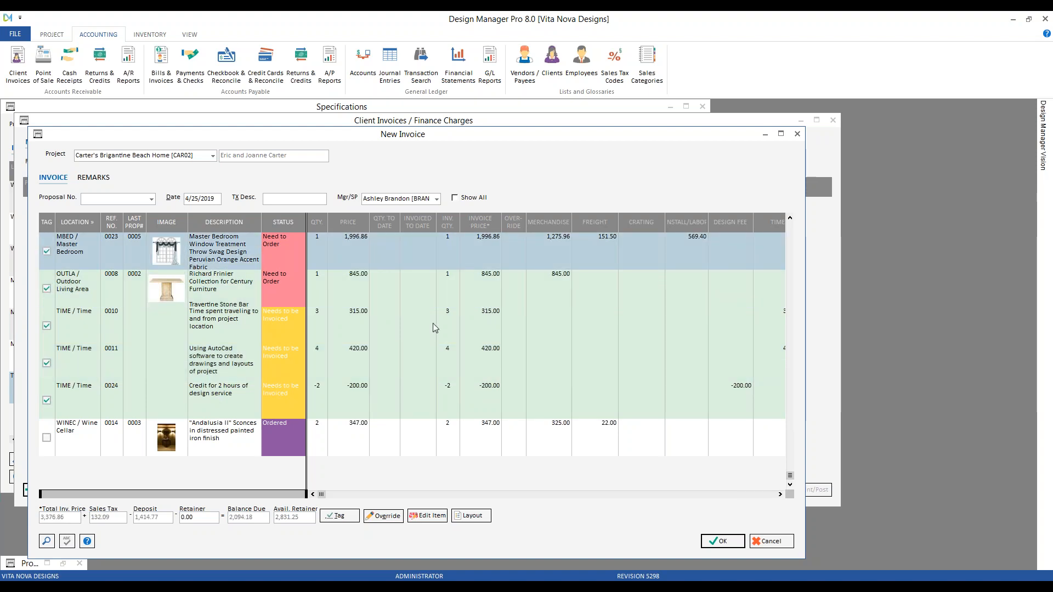
pyautogui.click(741, 538)
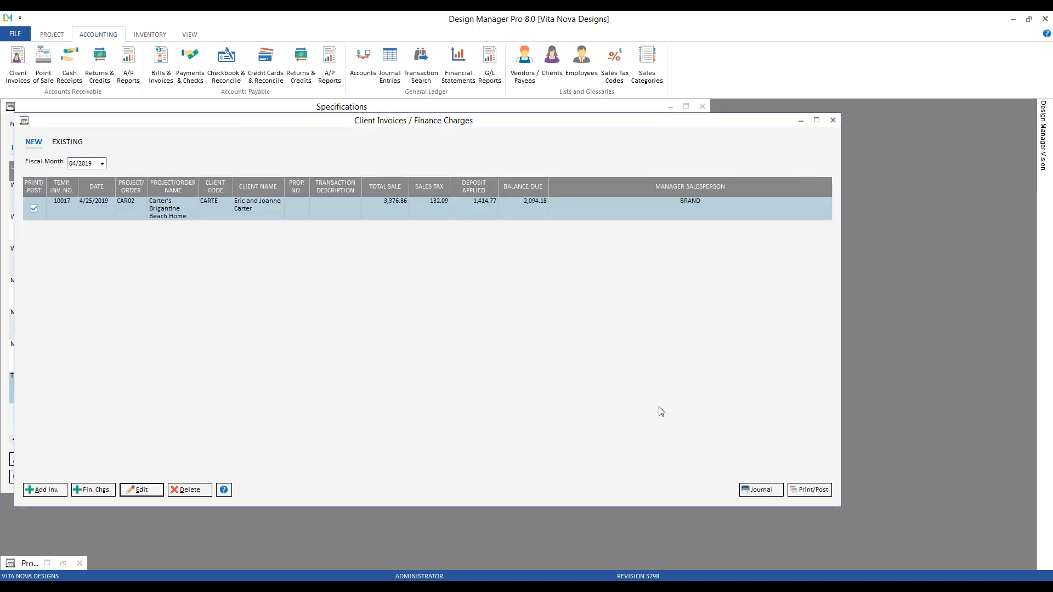
# - Preview the new invoice in Modern style with pictures, review both pages, and accept it for posting into fiscal 04/2019
pyautogui.click(810, 490)
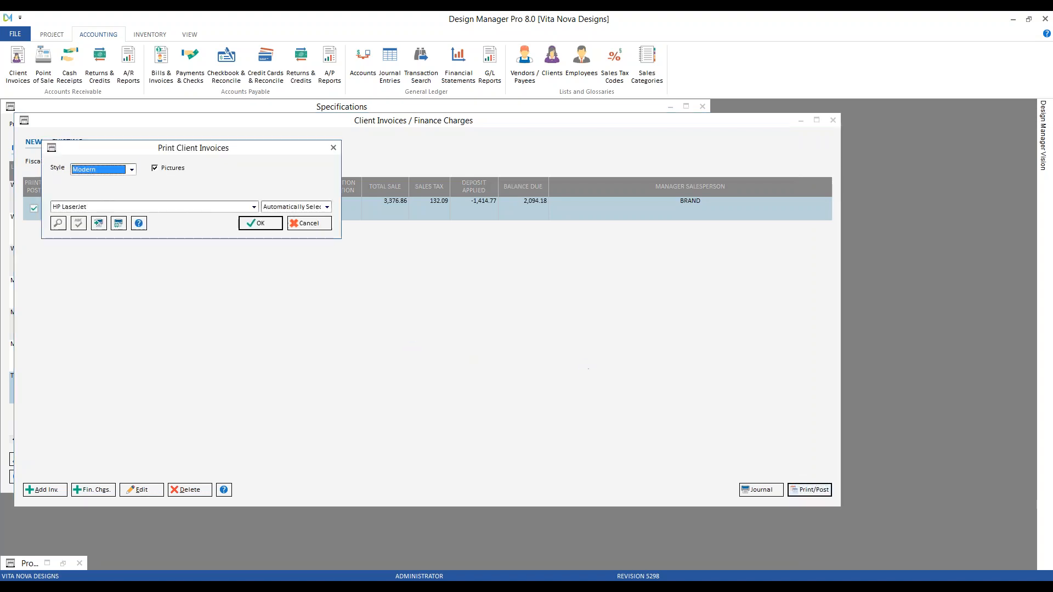
pyautogui.click(255, 227)
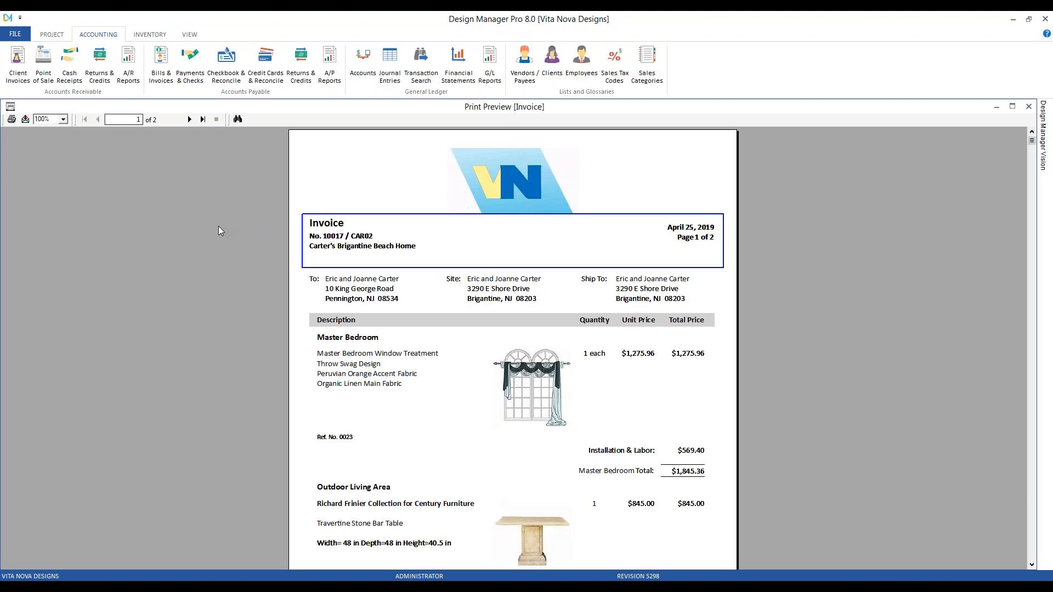
pyautogui.scroll(-3, 202, 205)
pyautogui.click(189, 119)
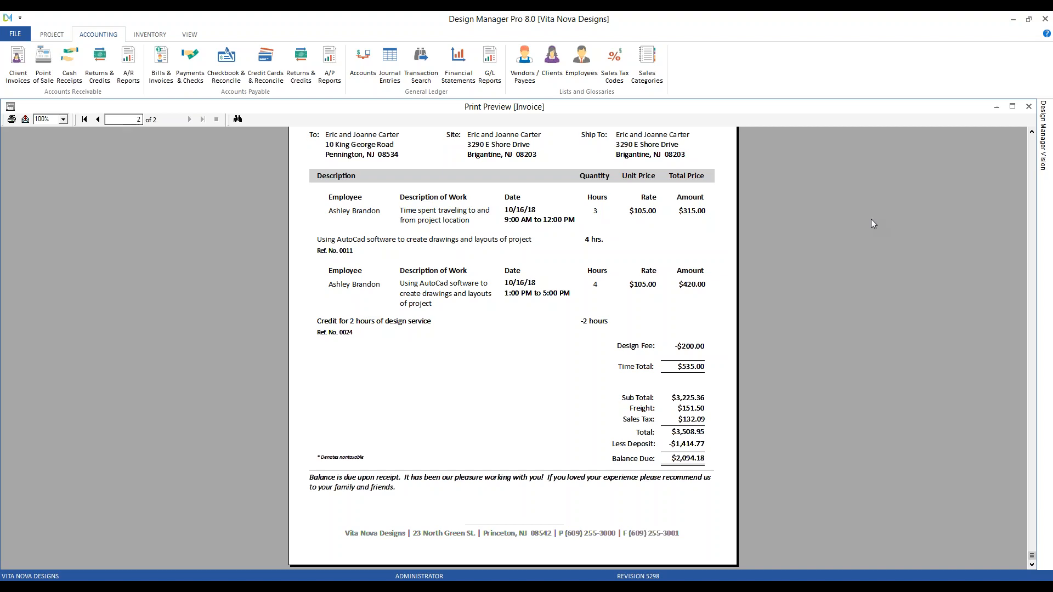
pyautogui.click(1029, 107)
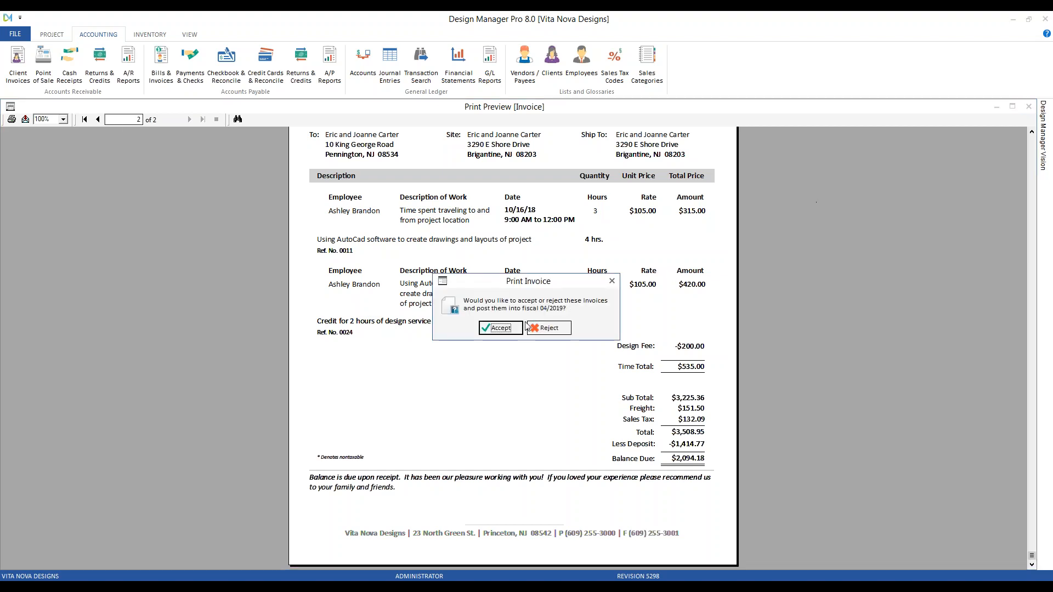
pyautogui.click(499, 327)
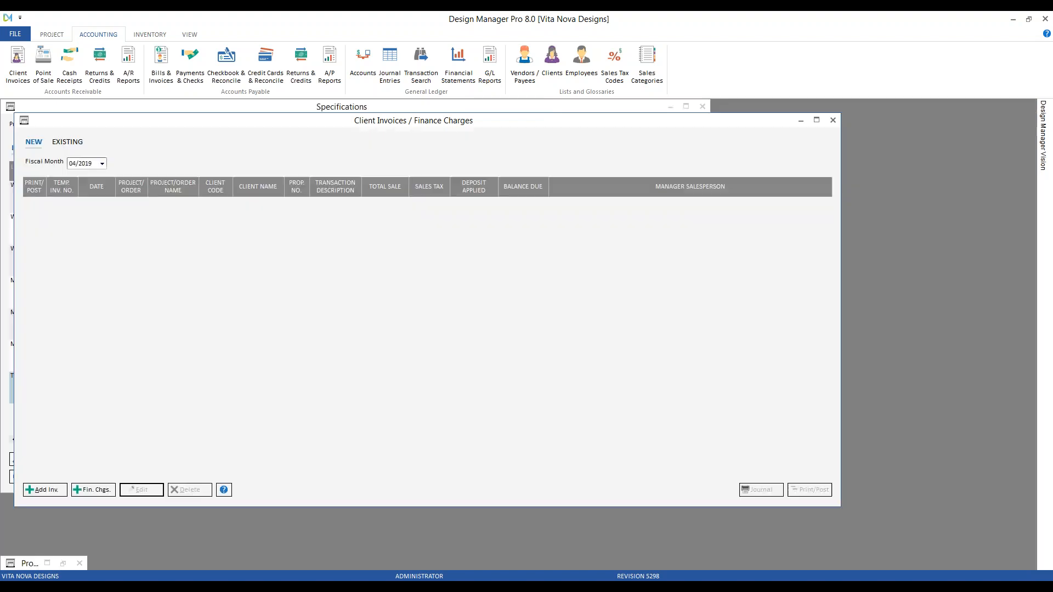